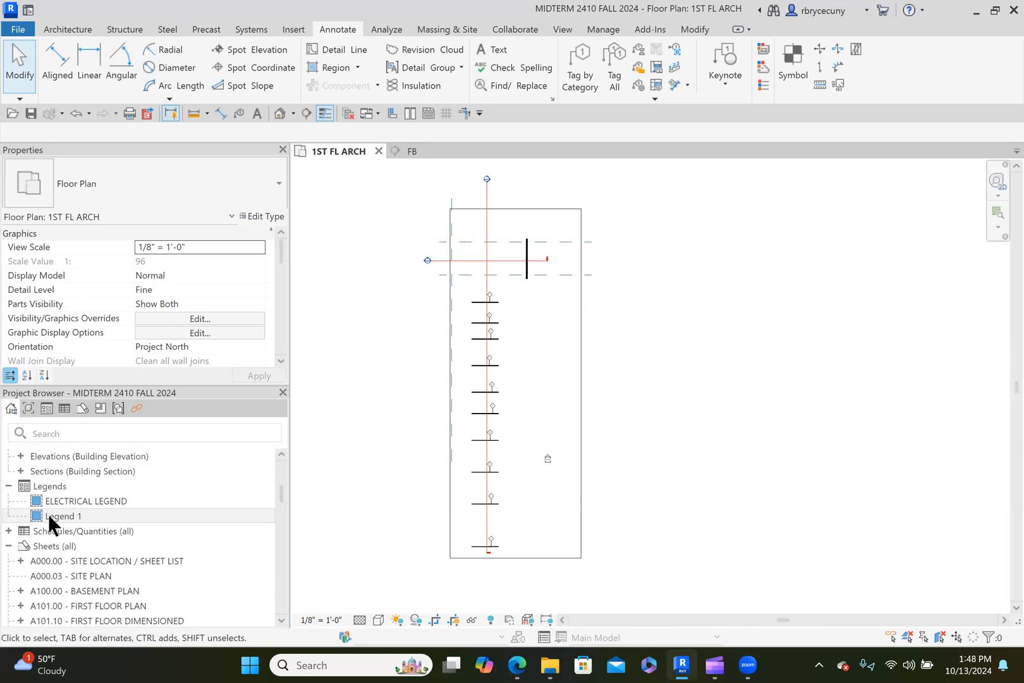
Step: Create a new legend view with the default name and a 1/4" = 1'-0" scale
right_click(57, 487)
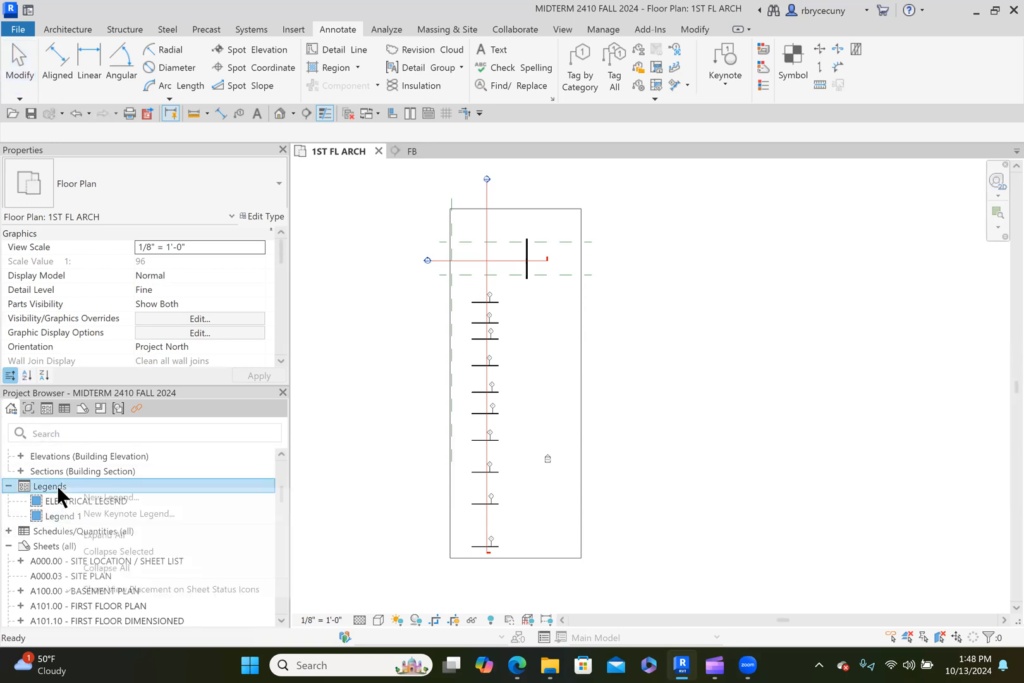
click(98, 496)
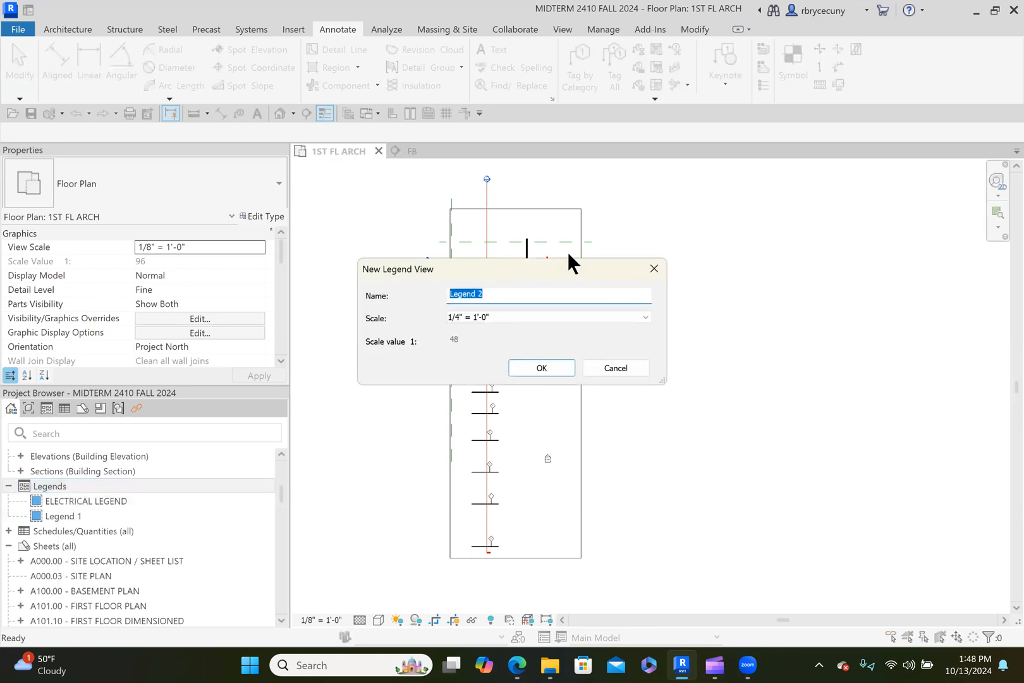
click(544, 365)
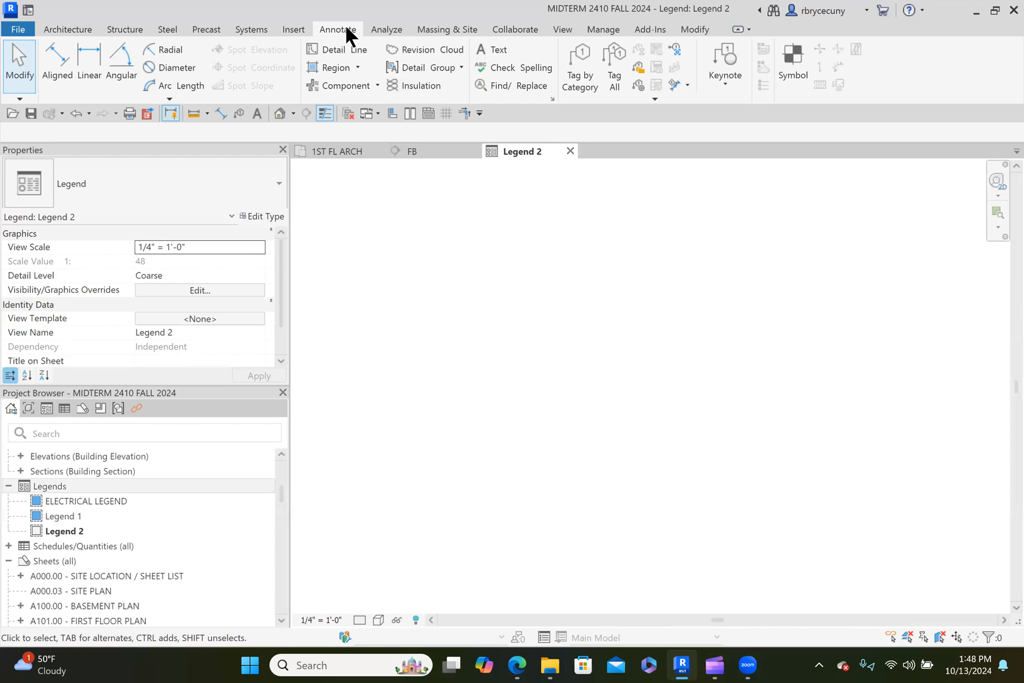
Step: Place a legend component of Walls : Basic Wall : A in Section view, with a 3' 0" host length, in the empty legend
click(377, 85)
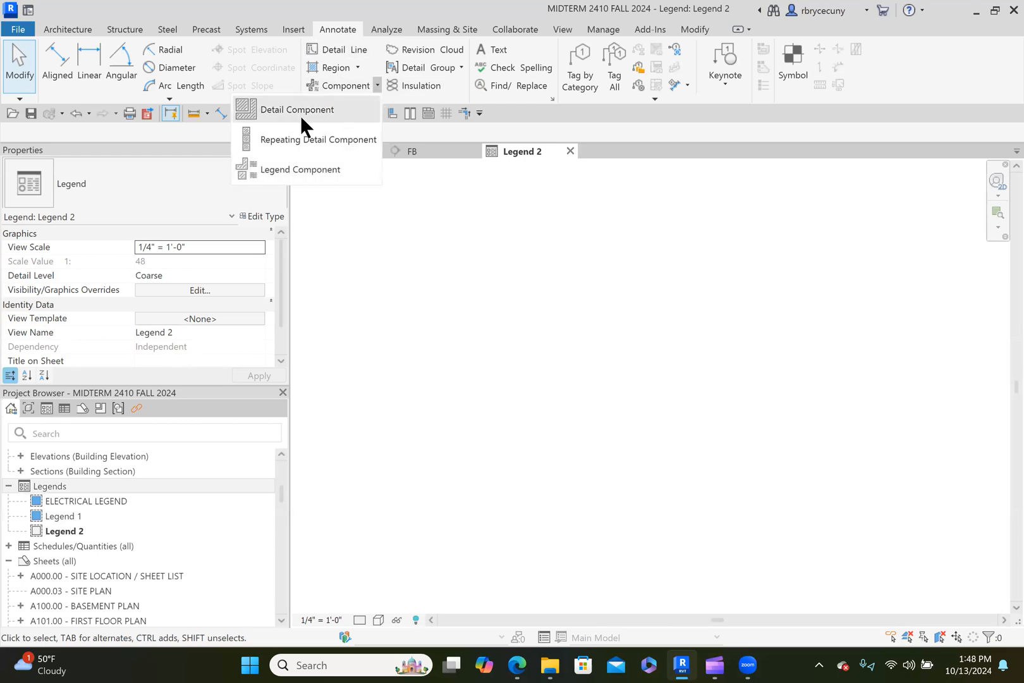
click(286, 170)
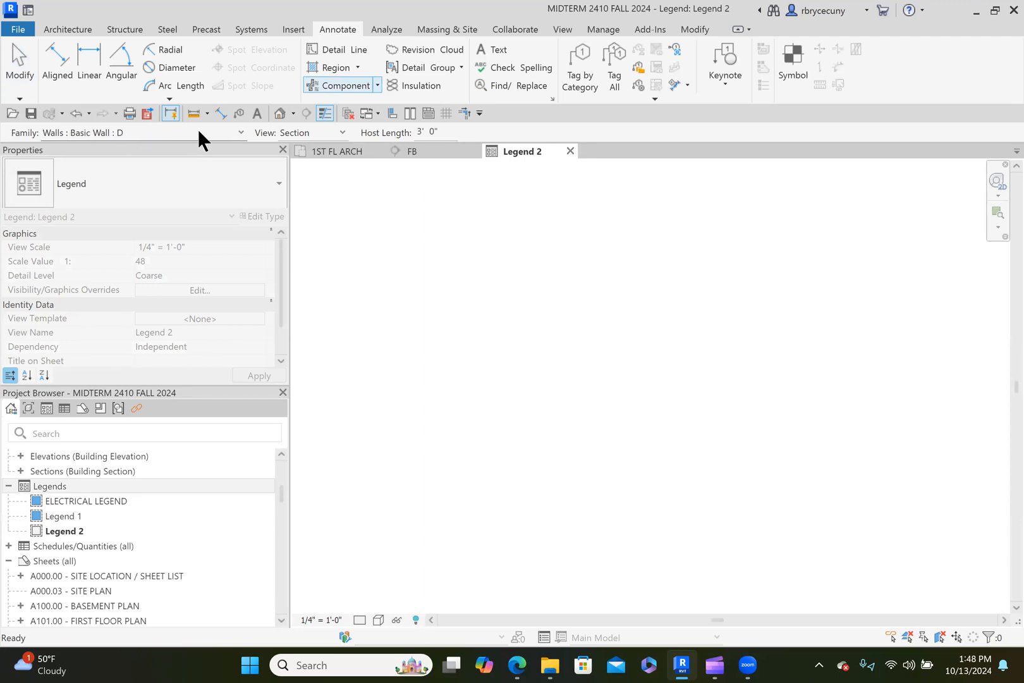
click(232, 129)
scroll(190, 212, up, 10)
scroll(175, 231, up, 5)
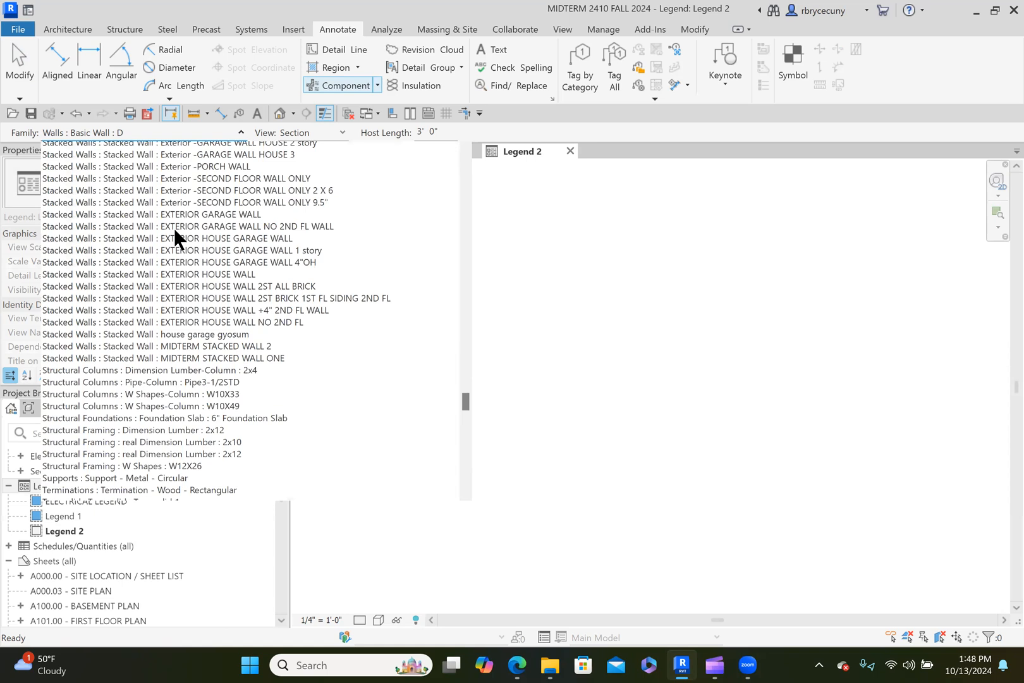
scroll(300, 259, up, 15)
scroll(468, 291, up, 20)
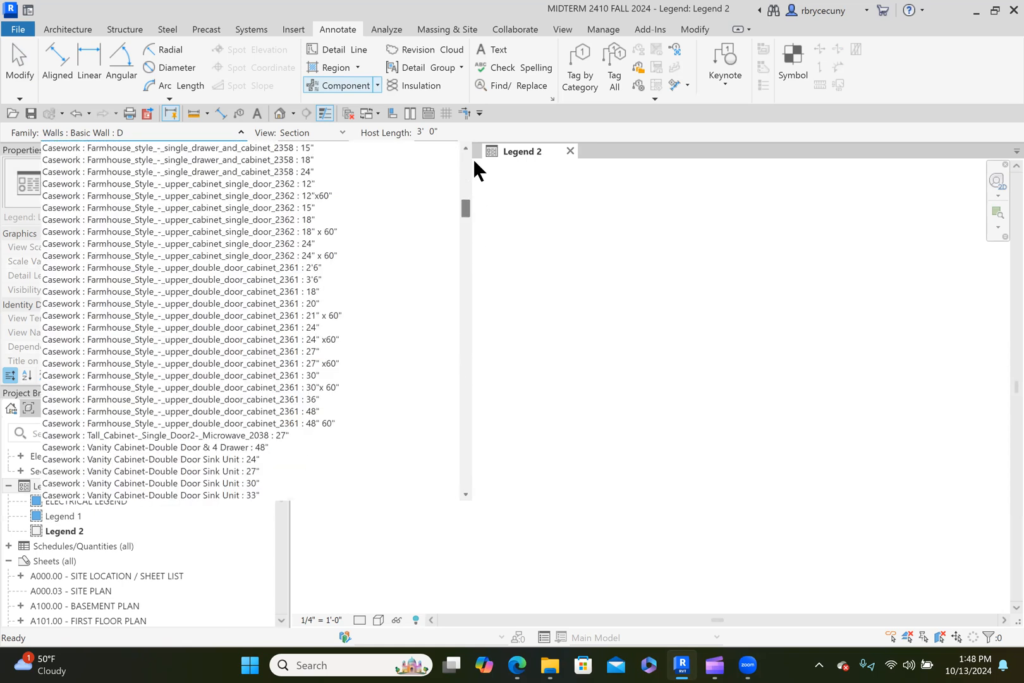
scroll(456, 282, down, 15)
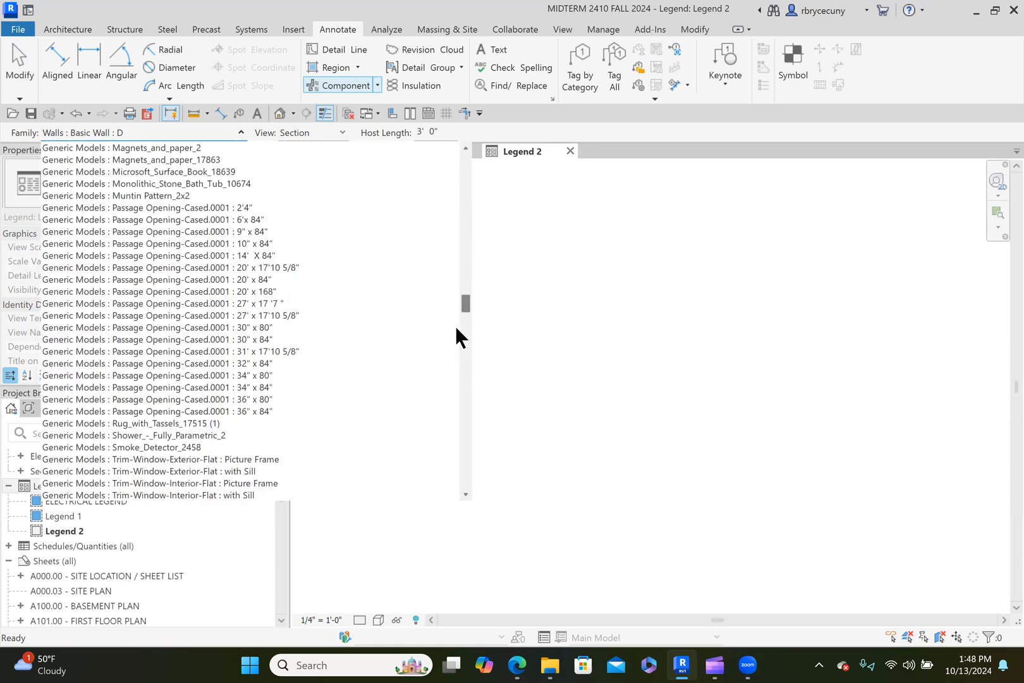
scroll(448, 386, down, 12)
scroll(447, 469, down, 10)
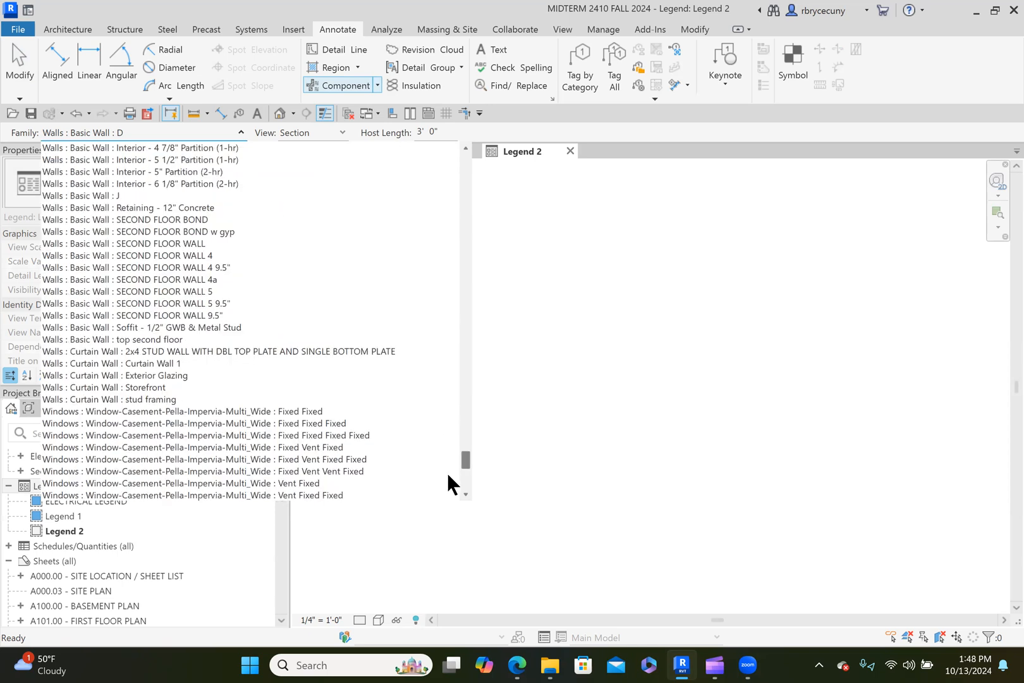
scroll(447, 473, down, 8)
scroll(451, 459, up, 8)
scroll(450, 449, up, 14)
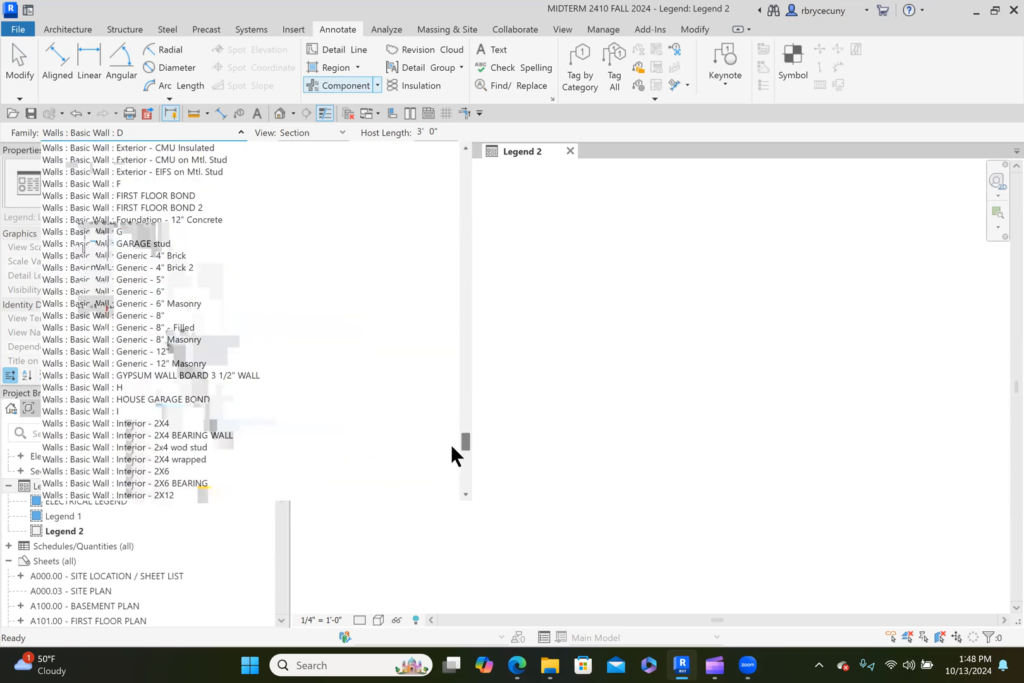
scroll(126, 223, up, 1)
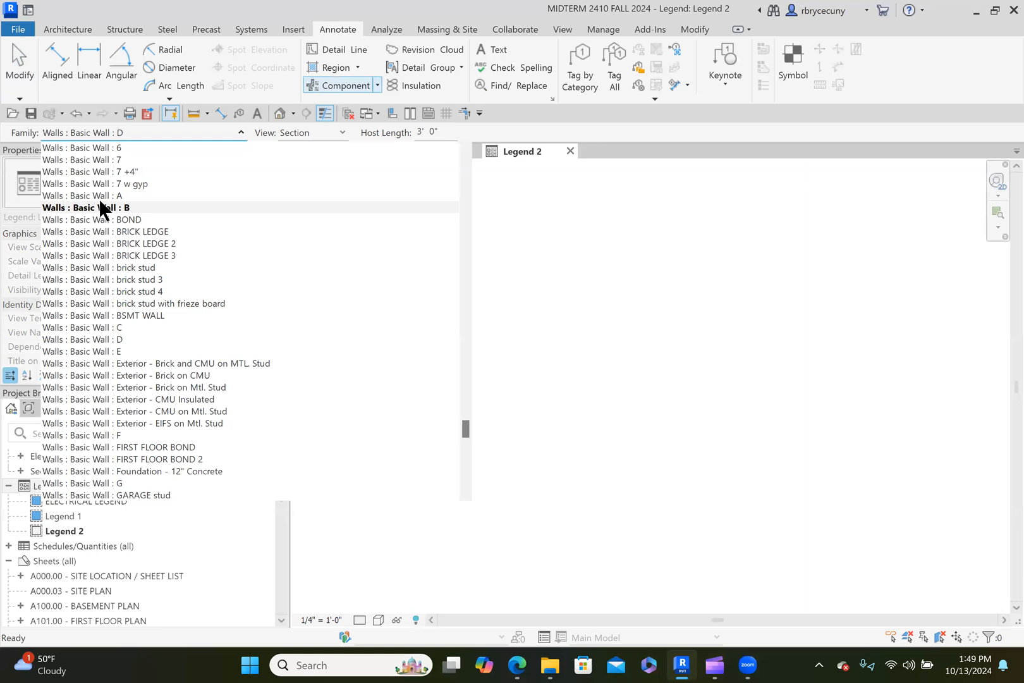
click(99, 197)
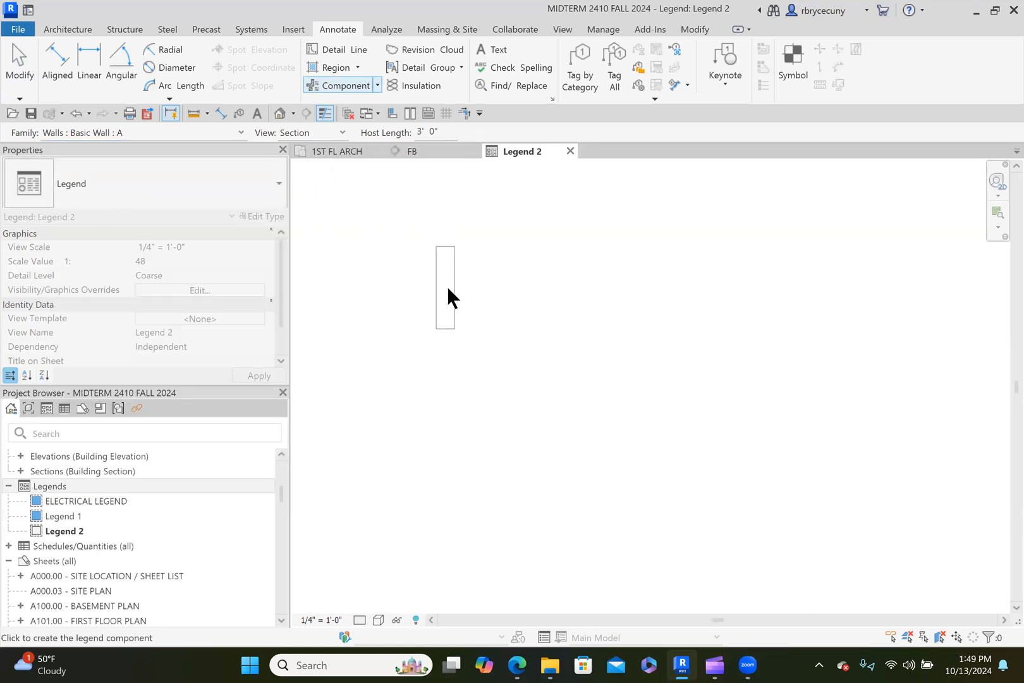
click(460, 285)
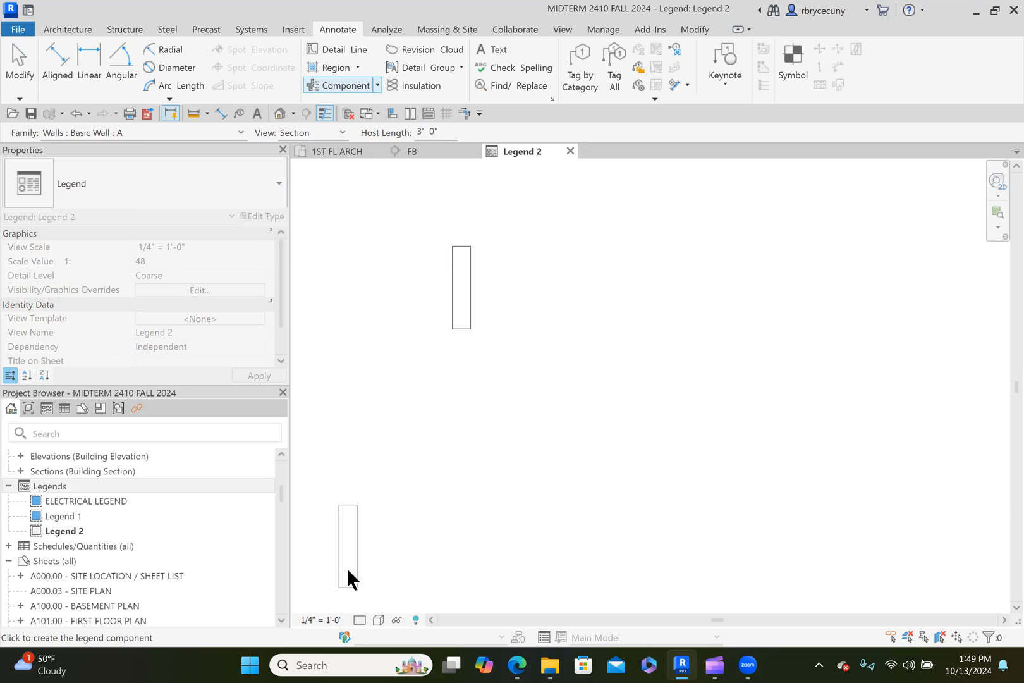
Step: Set the legend view's detail level to Fine and end the component placement
click(360, 619)
click(367, 605)
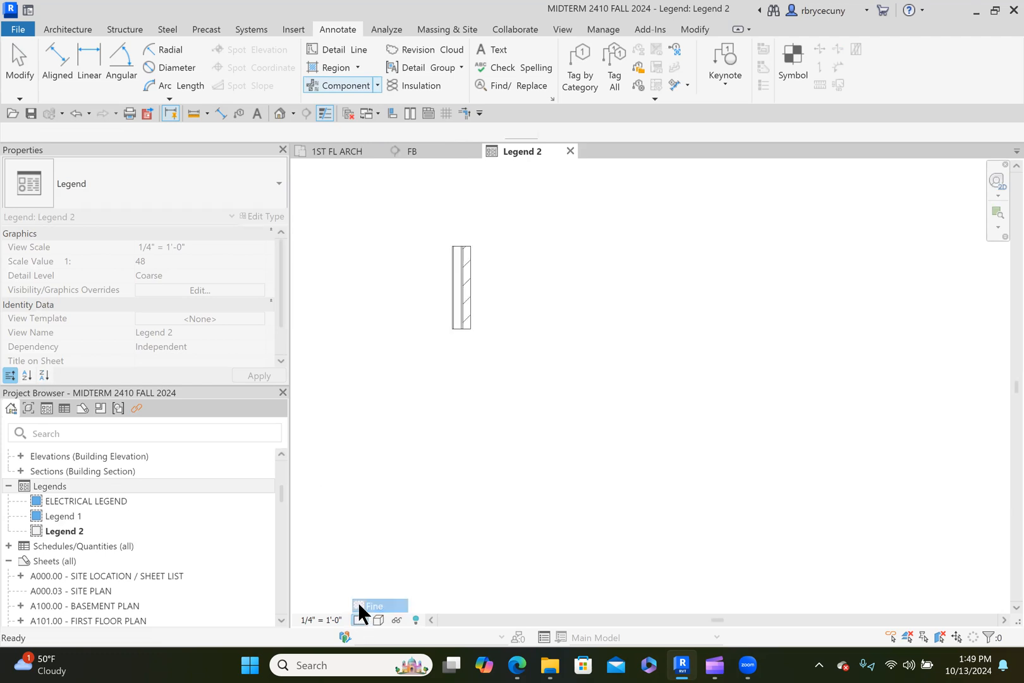
key(Escape)
middle_drag(415, 446, 427, 425)
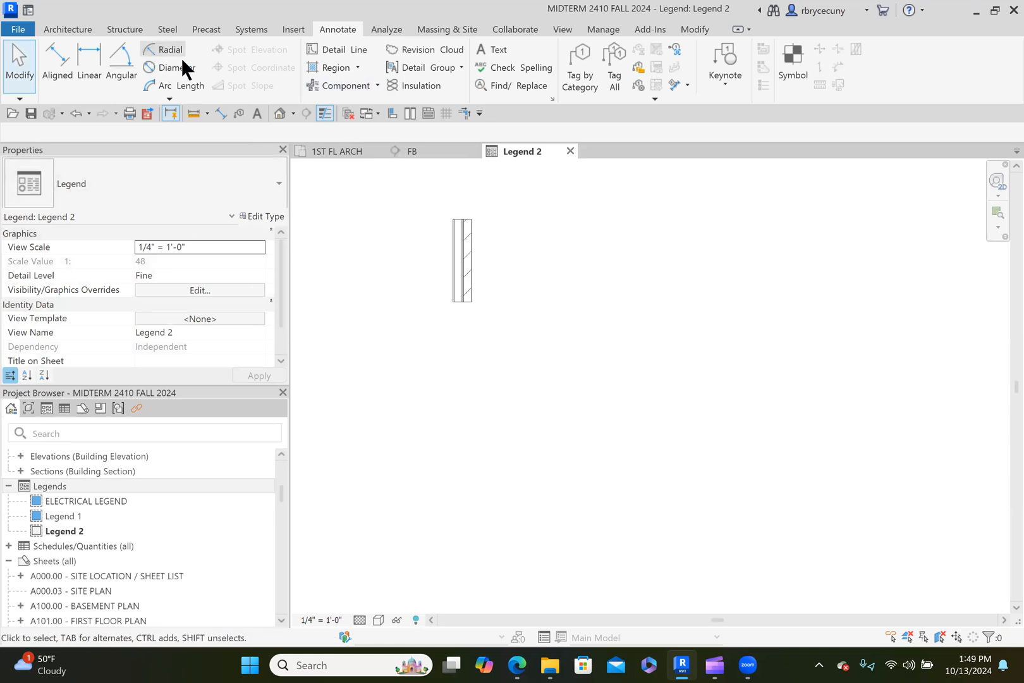
Step: Place a Section-view legend component of Walls : Basic Wall : B directly below the first wall in the legend
click(377, 86)
click(281, 166)
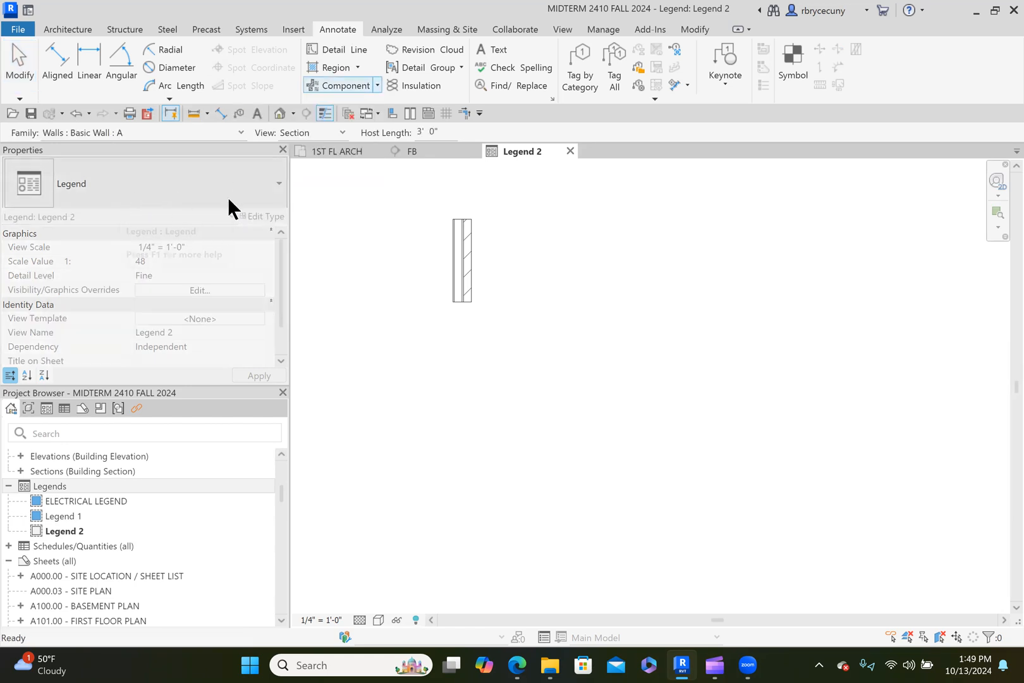
click(168, 130)
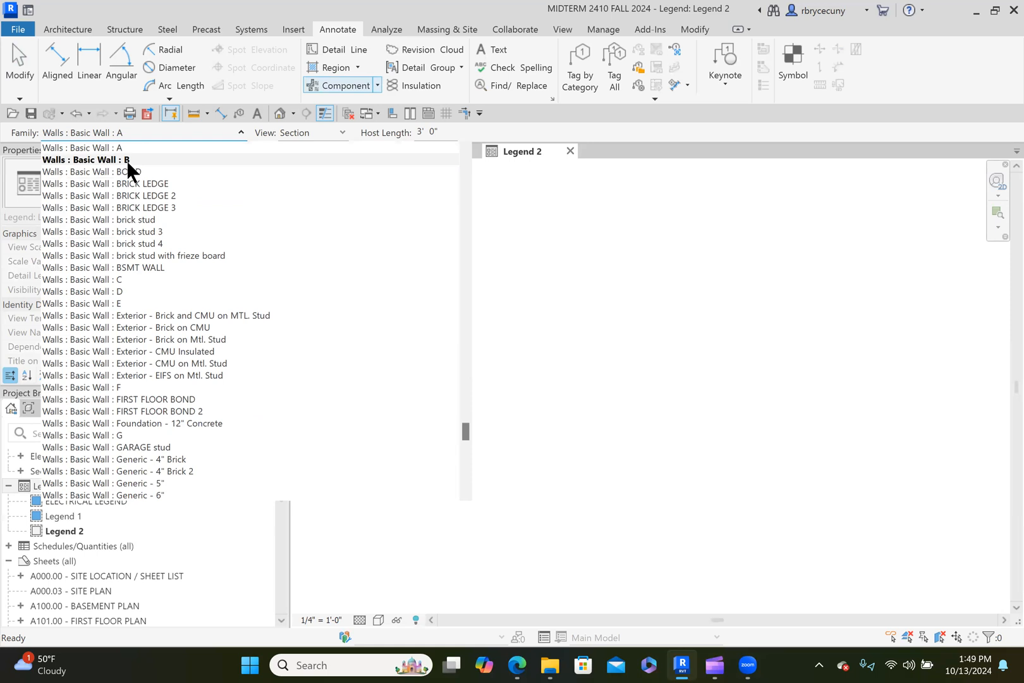
click(126, 161)
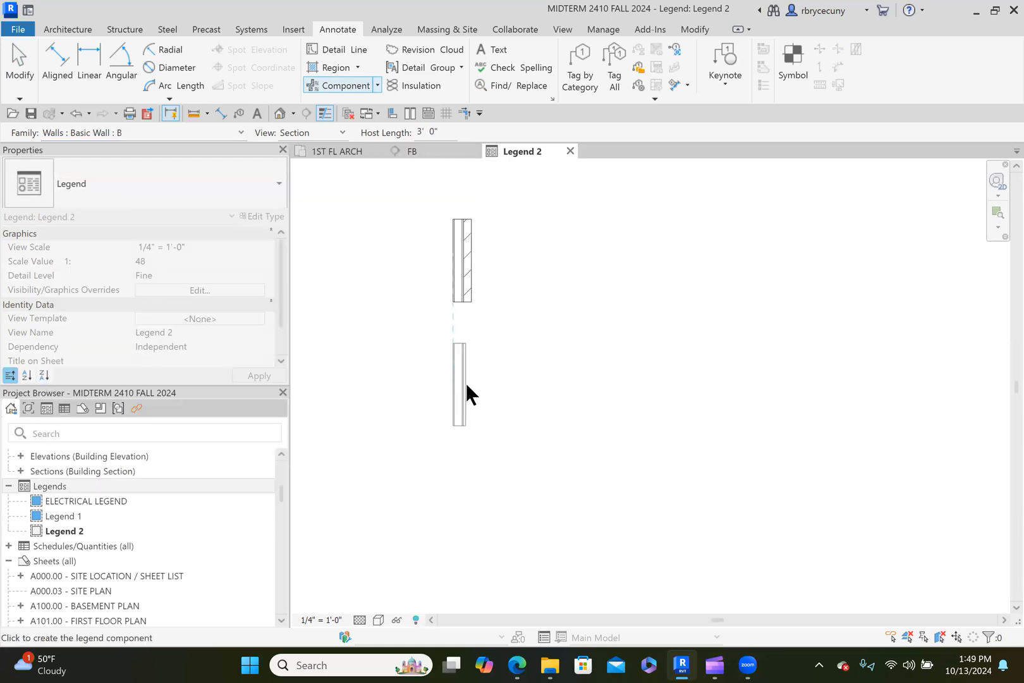
click(464, 380)
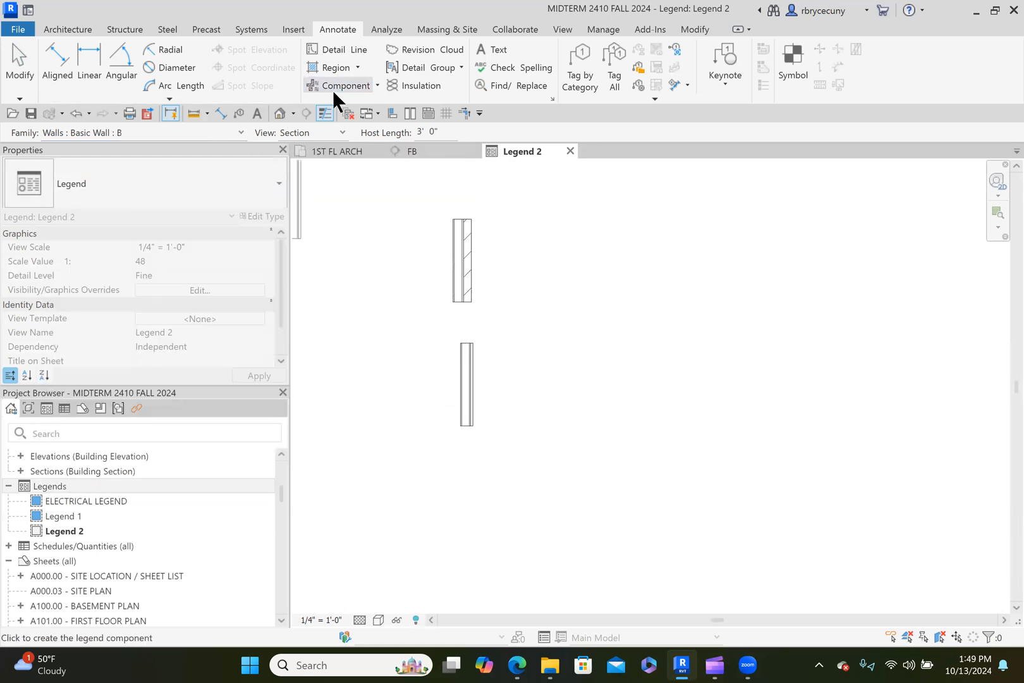
scroll(426, 334, down, 2)
middle_drag(423, 331, 428, 305)
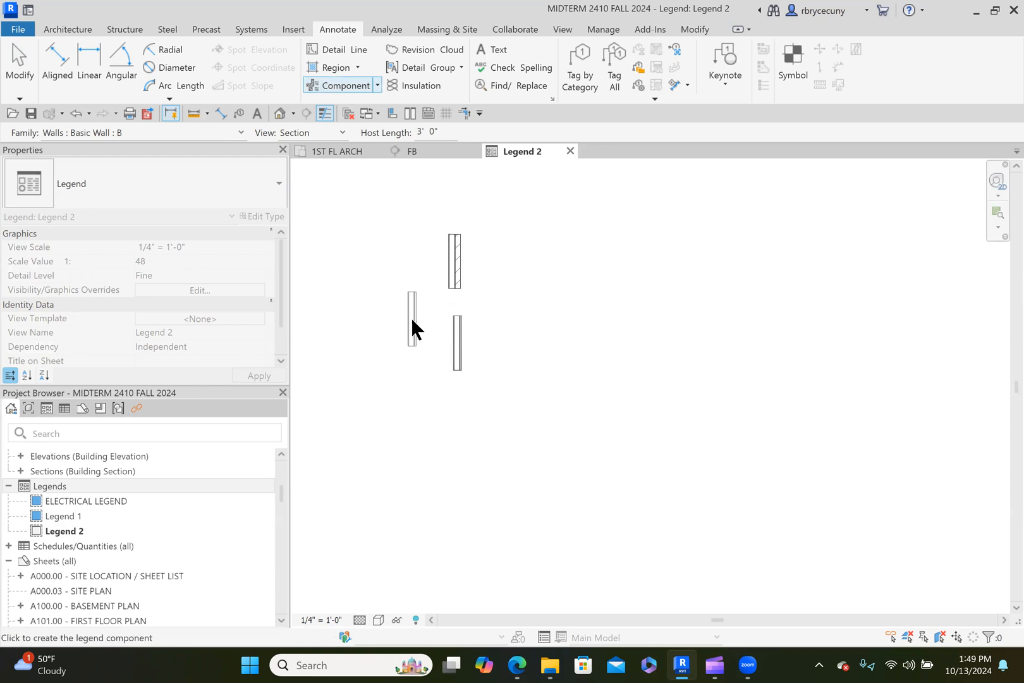
key(Escape)
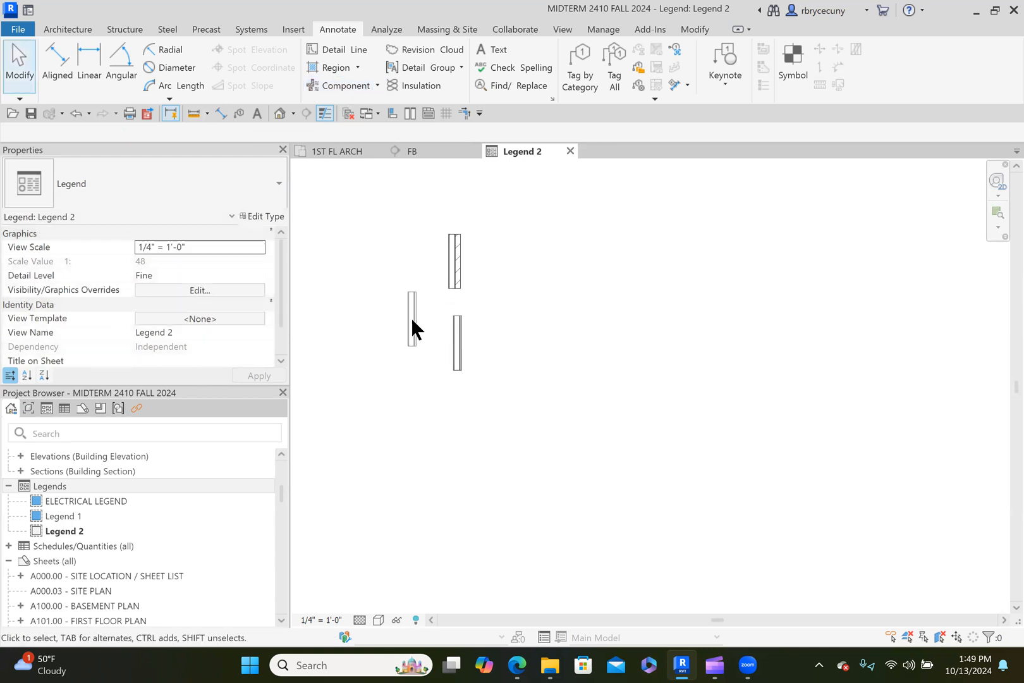
scroll(411, 317, down, 2)
middle_drag(422, 336, 437, 333)
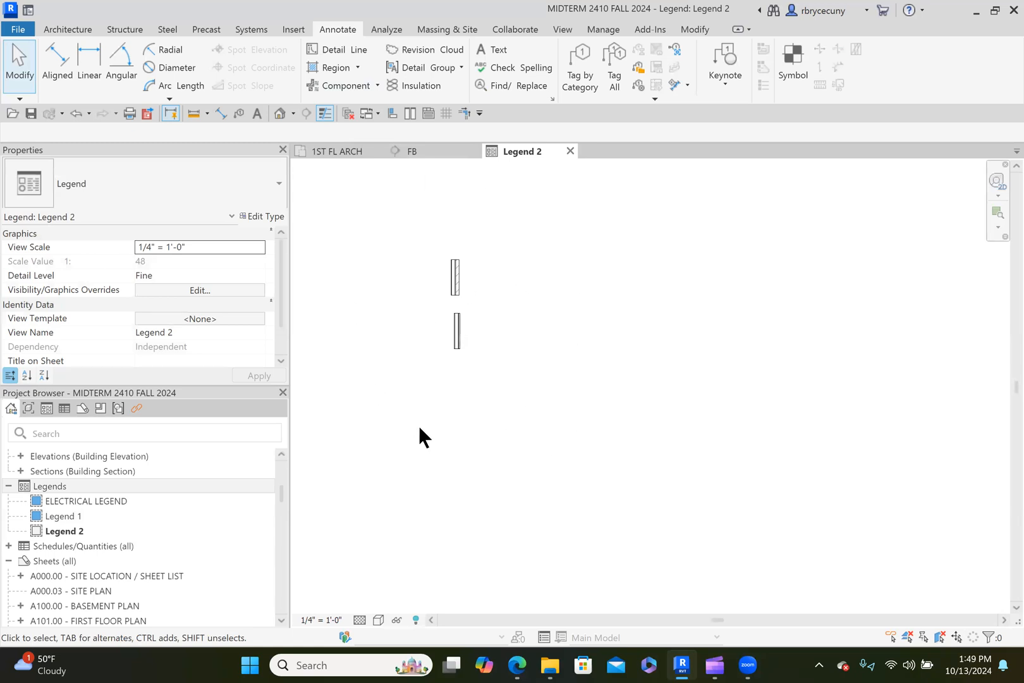
Step: Duplicate the sheet S300.01 - GENERAL NOTES
scroll(132, 525, down, 10)
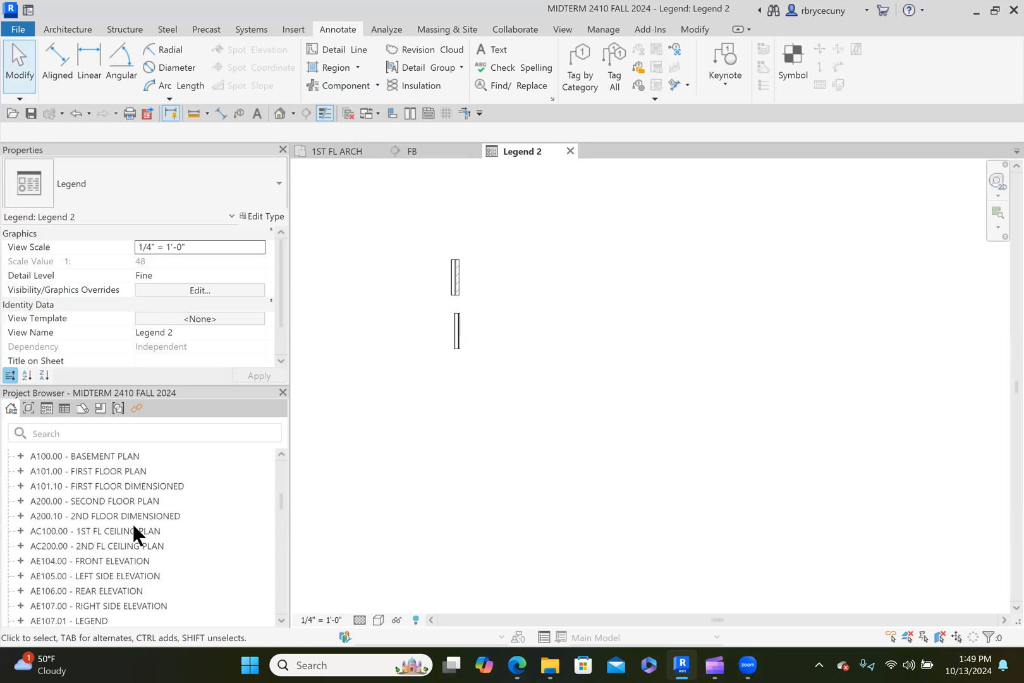
scroll(95, 544, down, 5)
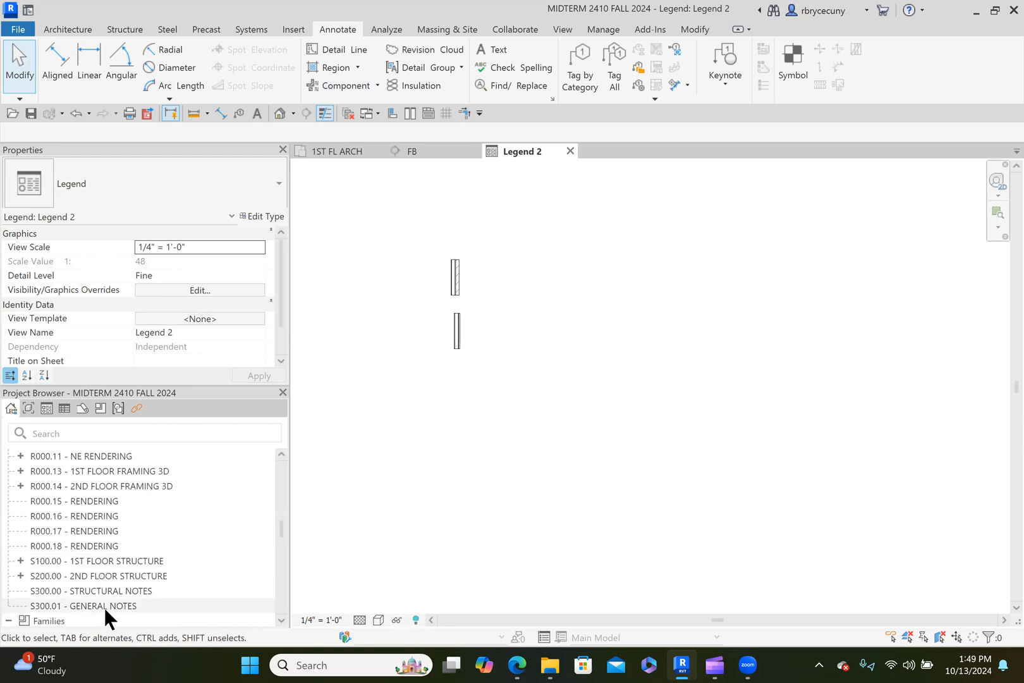
scroll(94, 537, up, 10)
scroll(94, 535, down, 10)
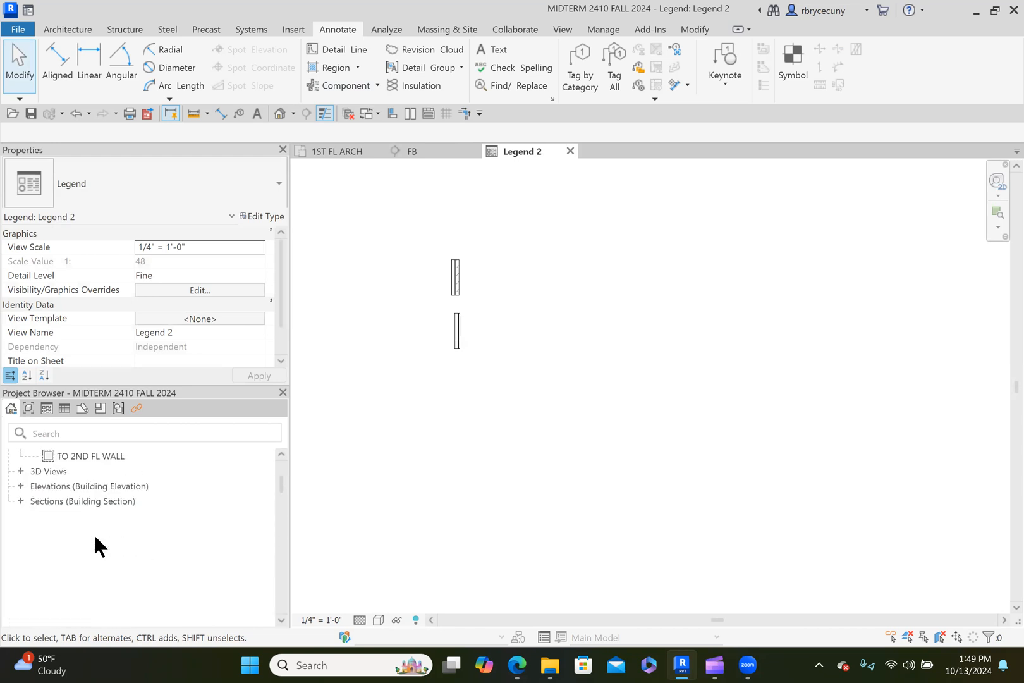
scroll(94, 535, down, 10)
scroll(101, 557, up, 10)
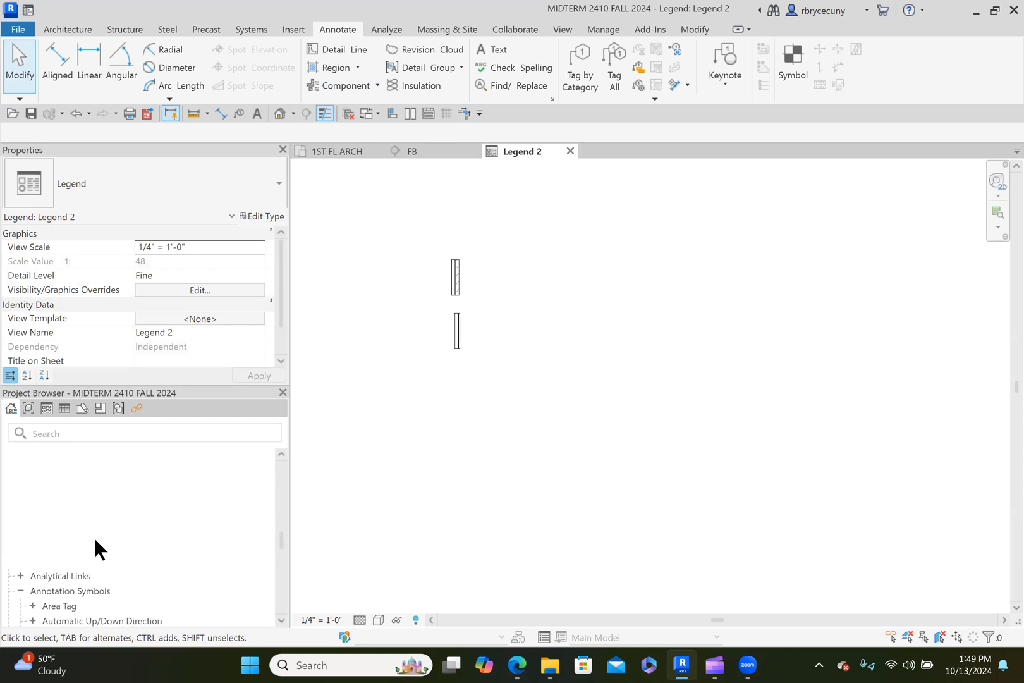
scroll(94, 537, down, 3)
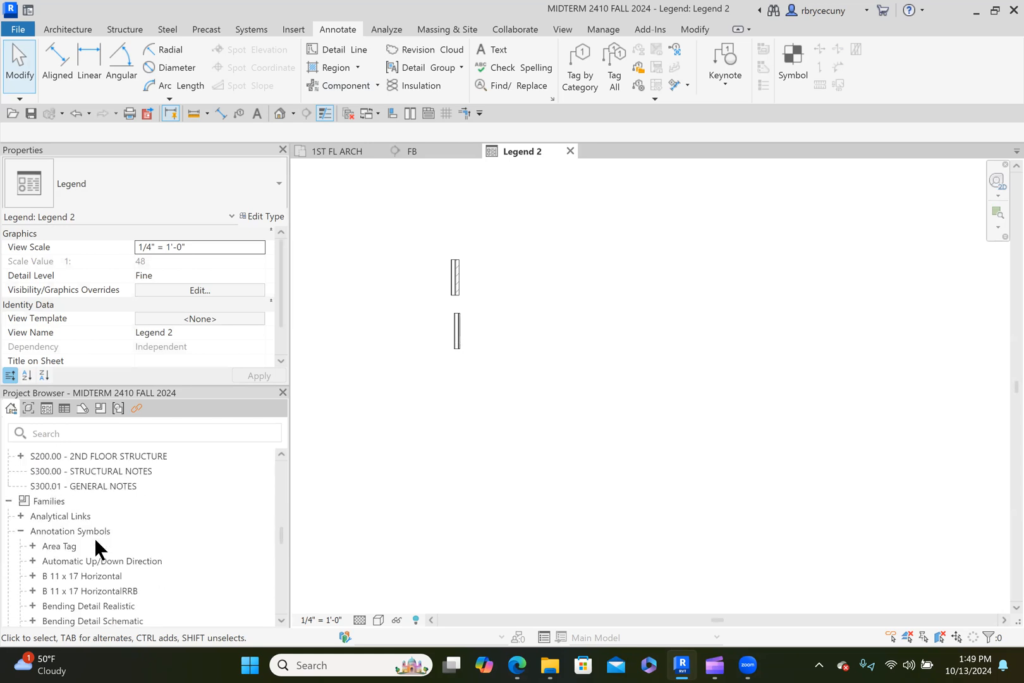
right_click(101, 487)
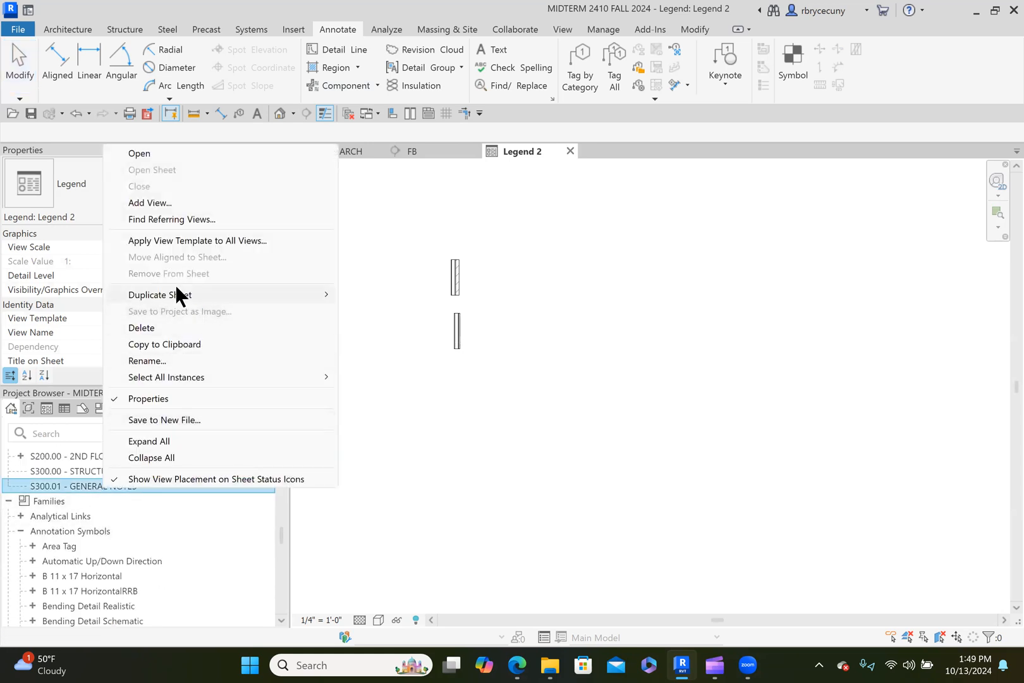
mouse_move(176, 297)
click(401, 297)
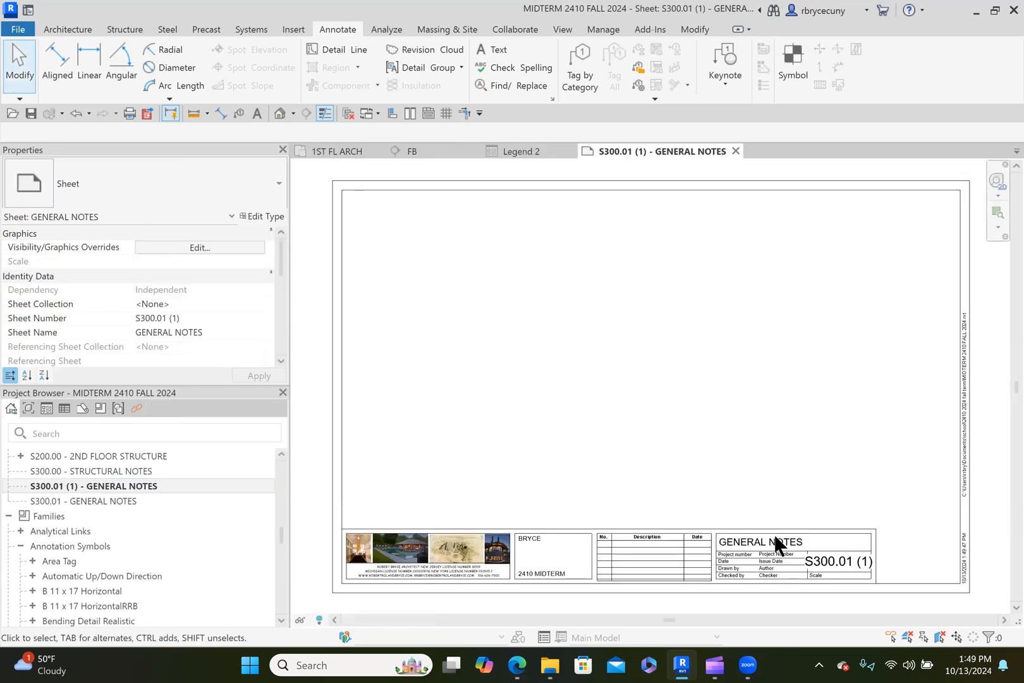
Step: Change the duplicated sheet's name in the title block to LEGEND
click(766, 537)
click(767, 539)
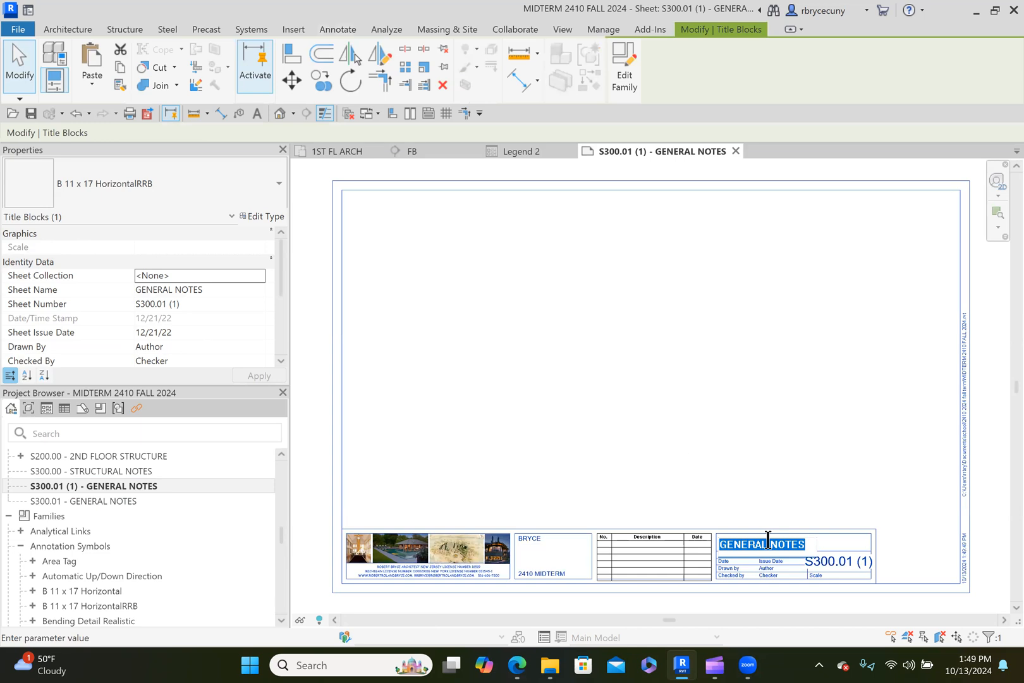
text(LEGEND)
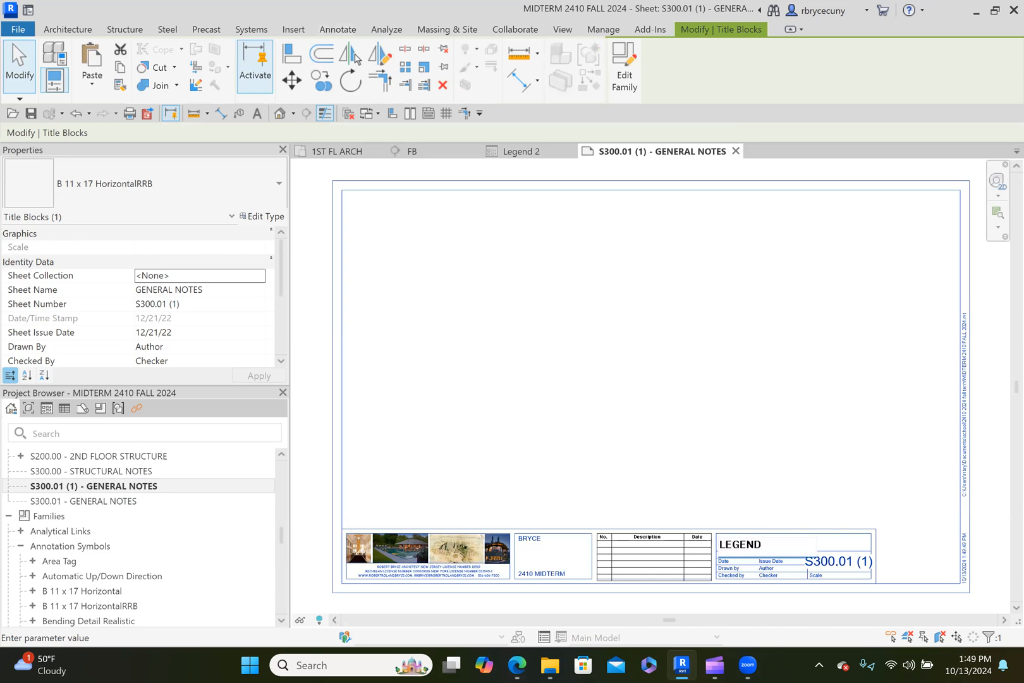
click(630, 409)
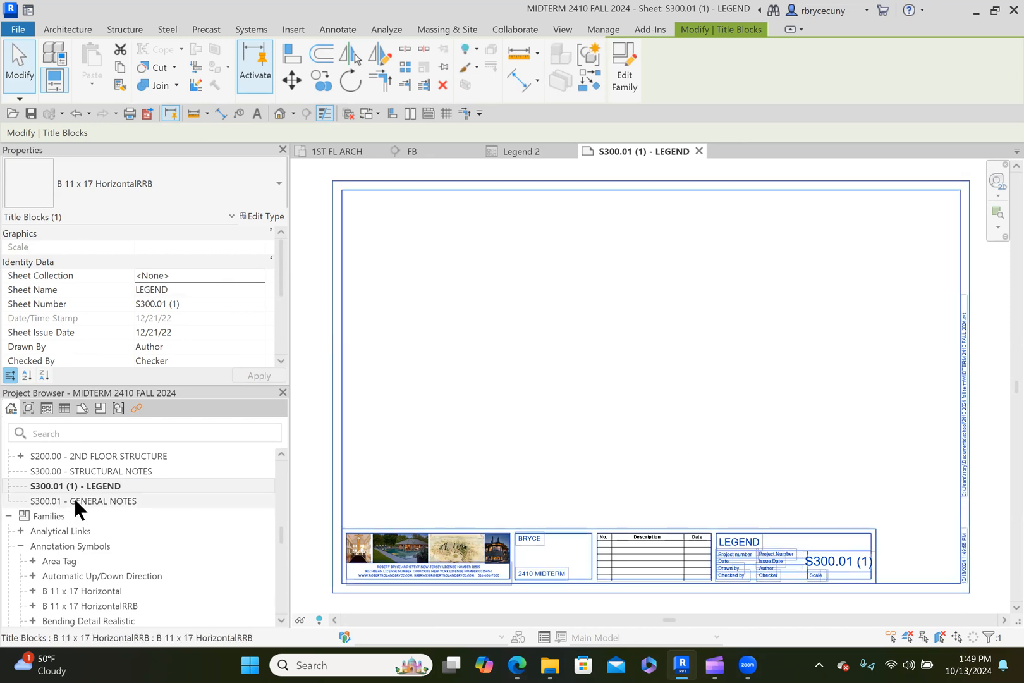
Step: Place the Legend 2 view onto the S300.01 (1) - LEGEND sheet, near the middle of the sheet's upper half
scroll(75, 489, up, 15)
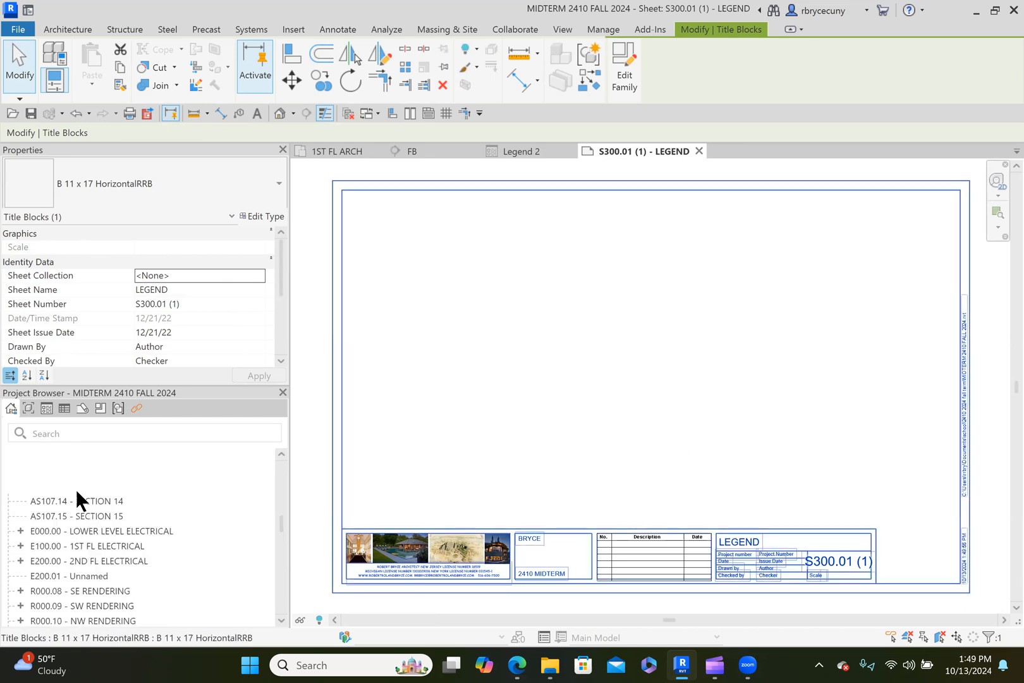
scroll(75, 489, up, 2)
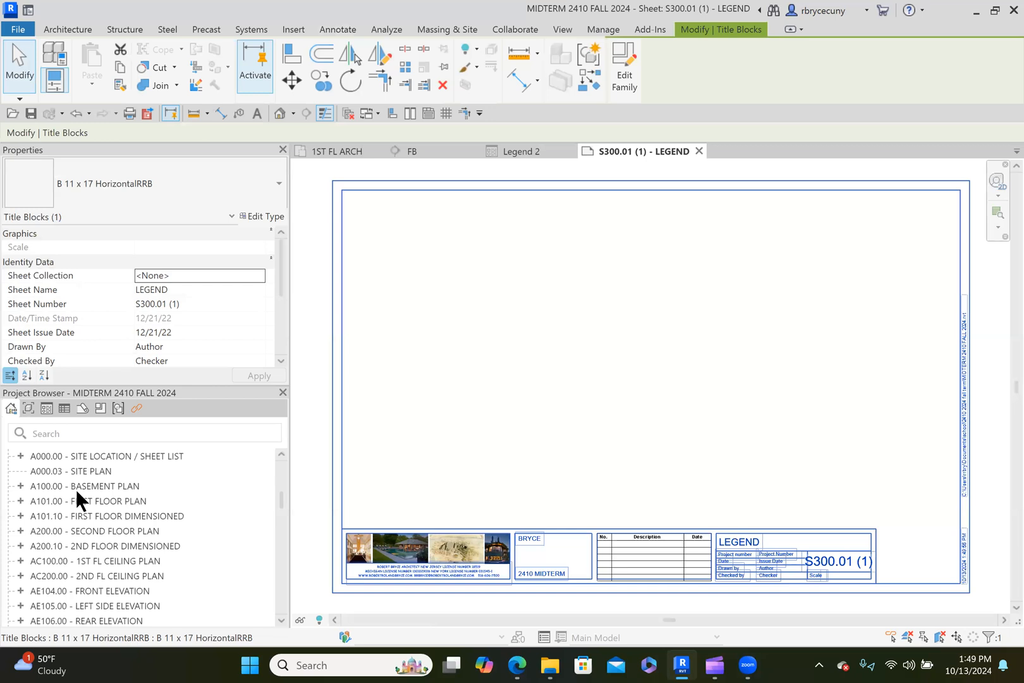
scroll(85, 521, up, 8)
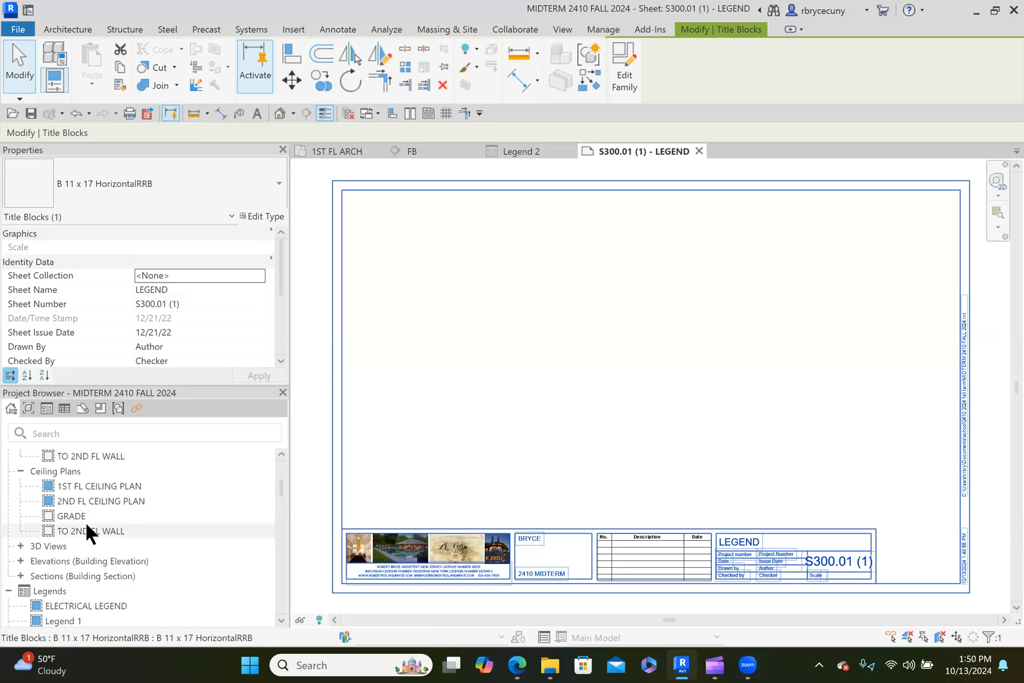
scroll(85, 522, down, 2)
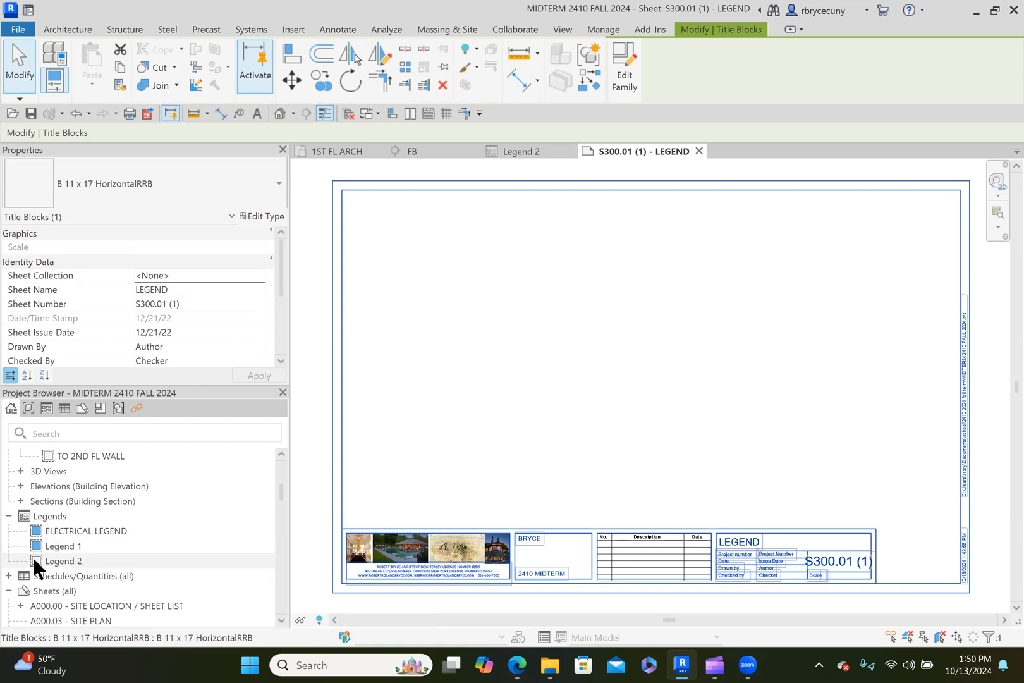
drag(48, 562, 624, 314)
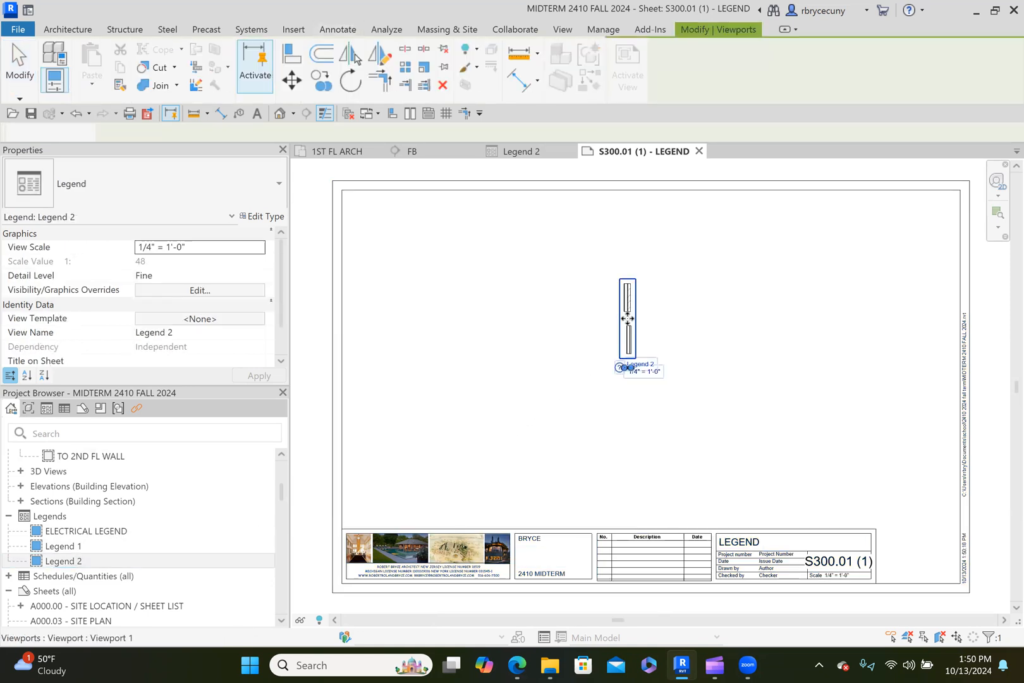
Step: Move the Legend 2 viewport to the upper-left corner area of the sheet
scroll(658, 323, up, 2)
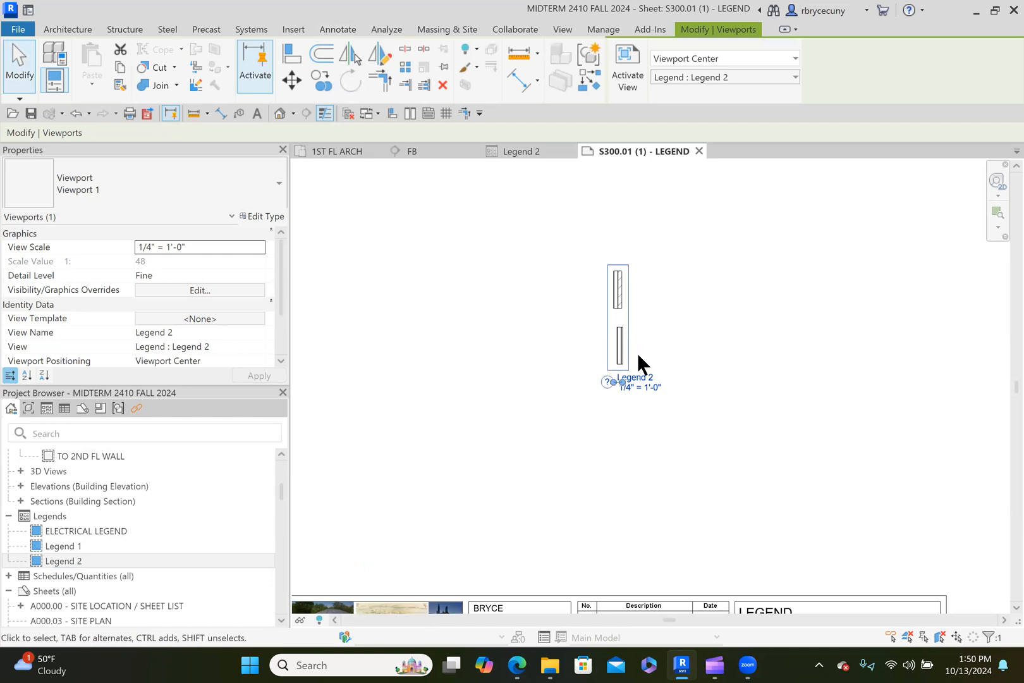
scroll(638, 361, down, 2)
drag(626, 328, 427, 280)
click(447, 296)
scroll(440, 261, up, 5)
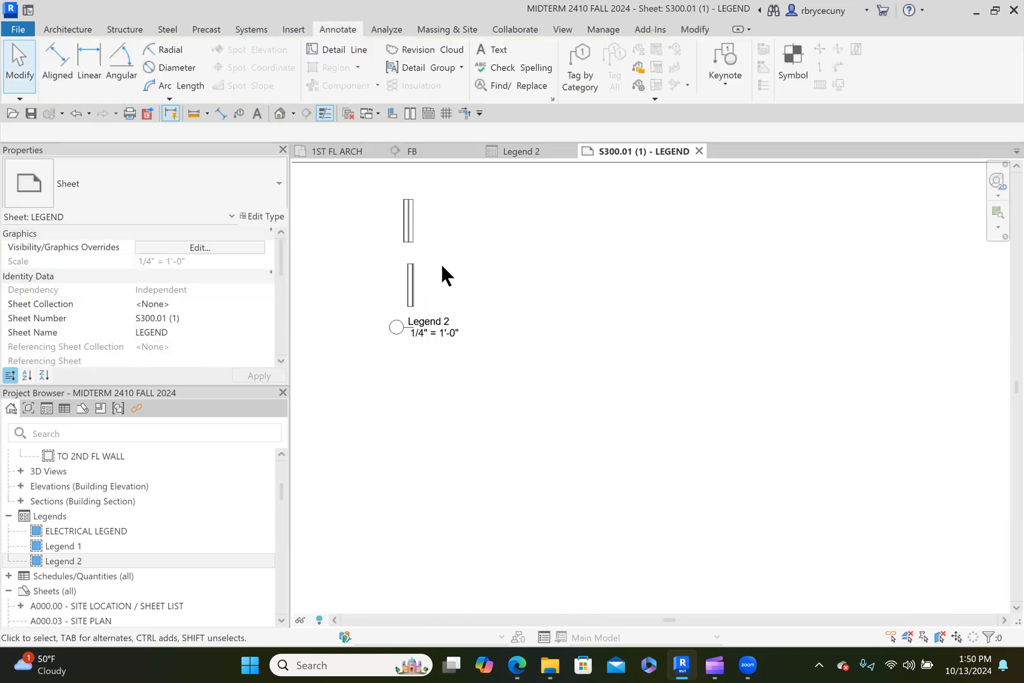
click(429, 297)
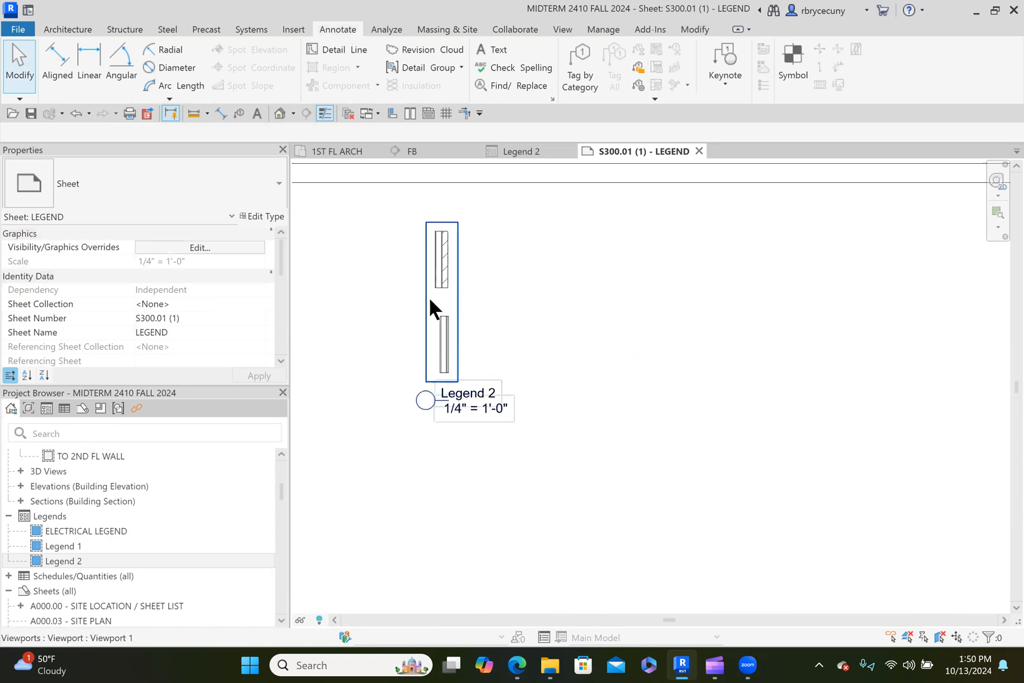
scroll(443, 338, down, 1)
scroll(443, 332, down, 3)
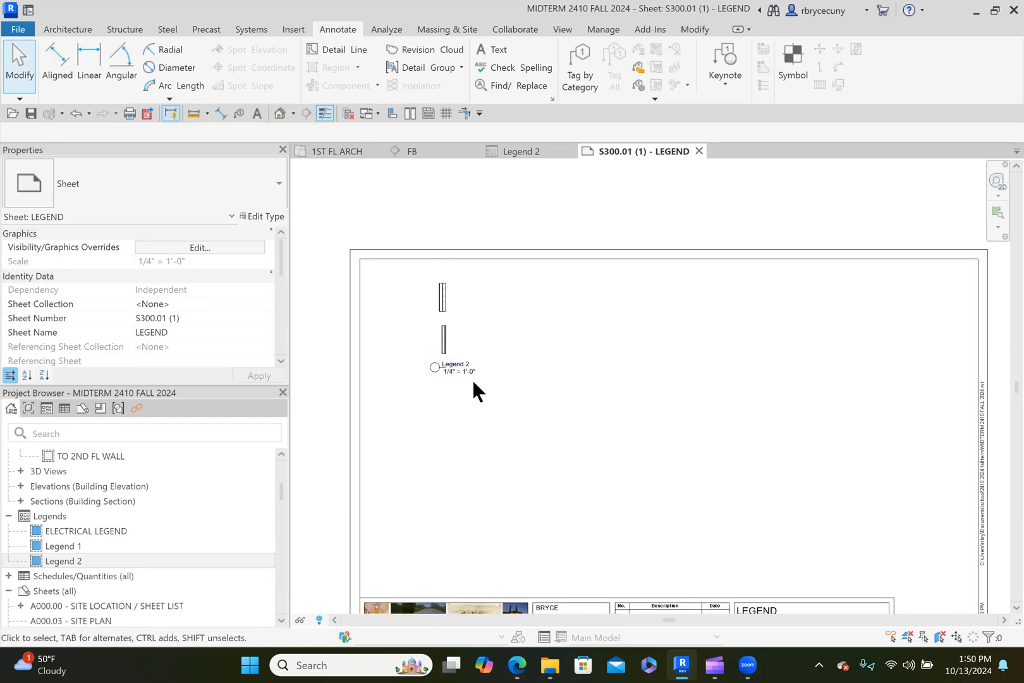
Step: Move the Legend 2 view title down to just above the title block, below the wall sections, and deselect it
click(461, 370)
scroll(461, 370, up, 2)
drag(461, 367, 468, 589)
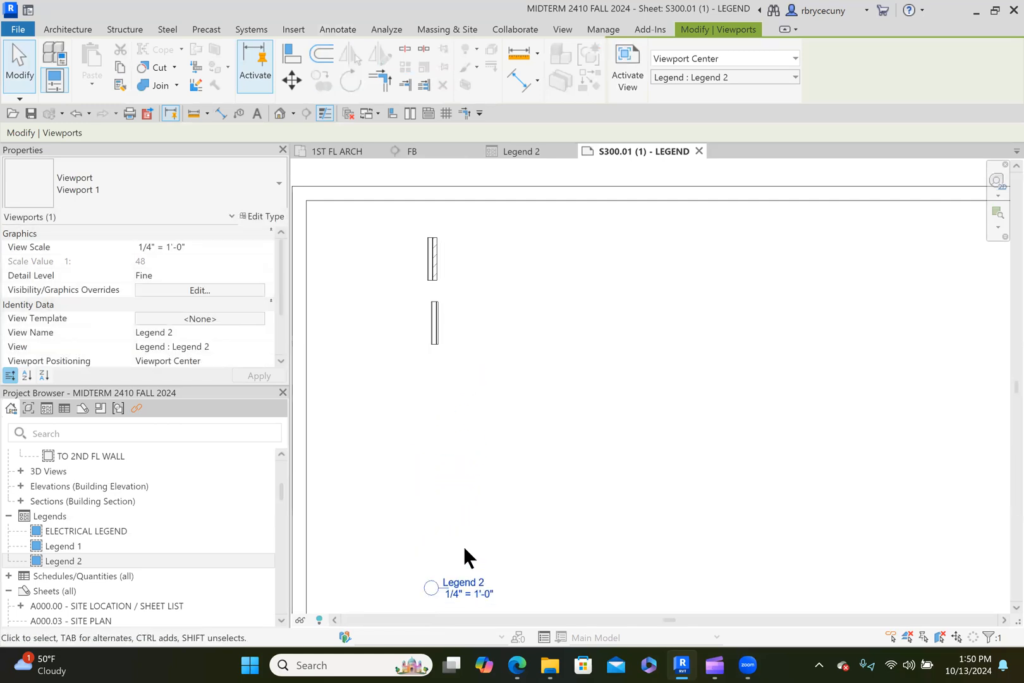
middle_drag(469, 556, 469, 423)
drag(482, 462, 475, 565)
scroll(516, 429, down, 3)
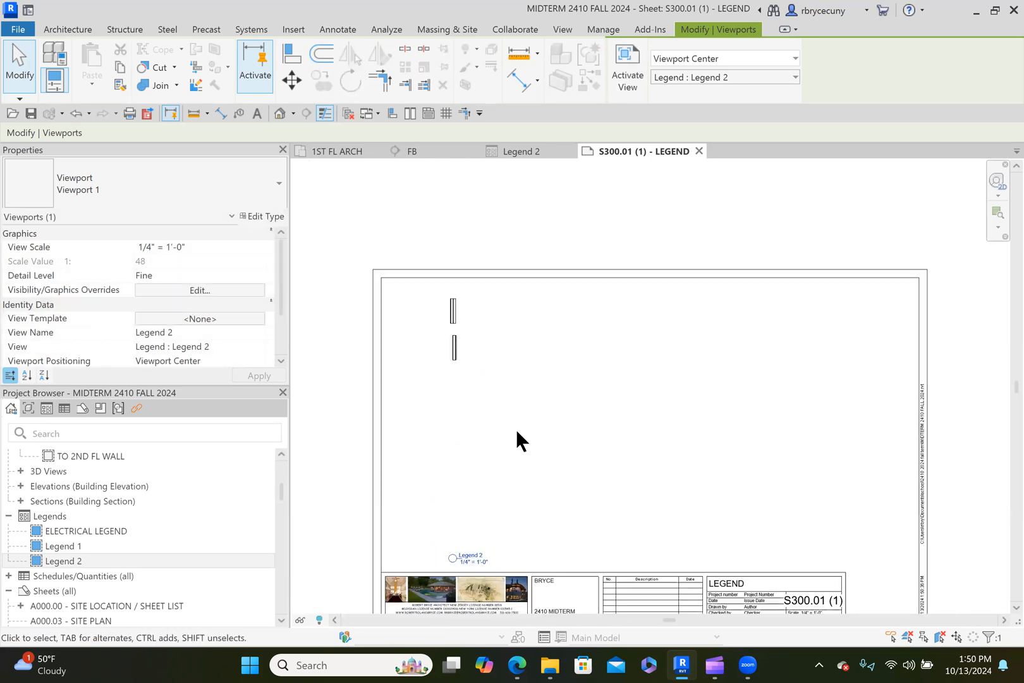
click(516, 428)
Step: Activate the Legend 2 view on the sheet for editing in place
scroll(451, 354, up, 3)
scroll(439, 325, up, 1)
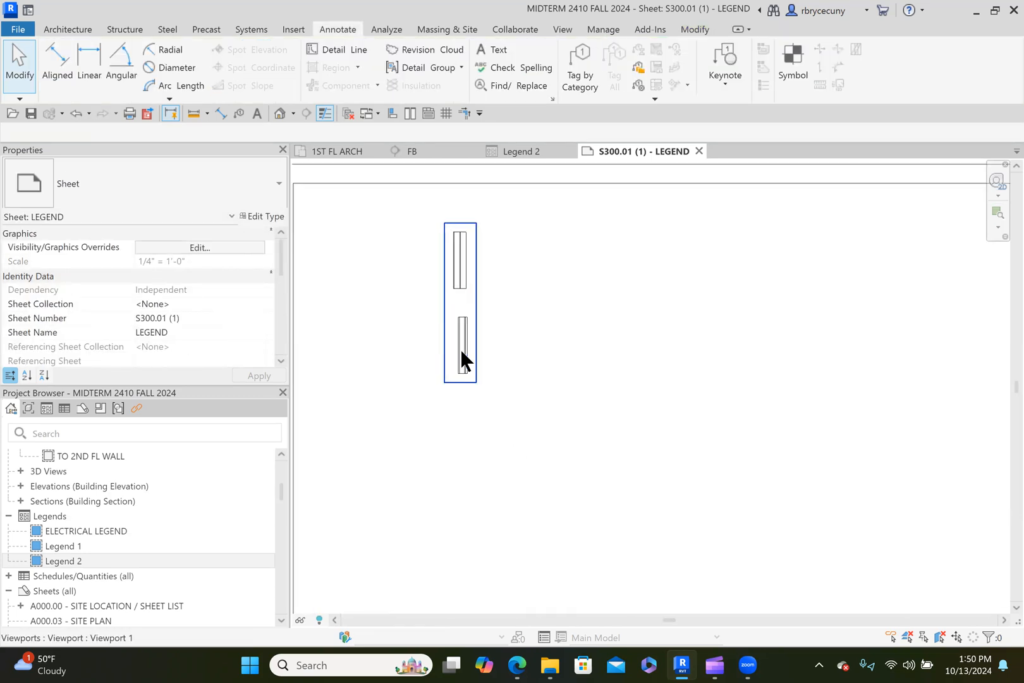
right_click(461, 349)
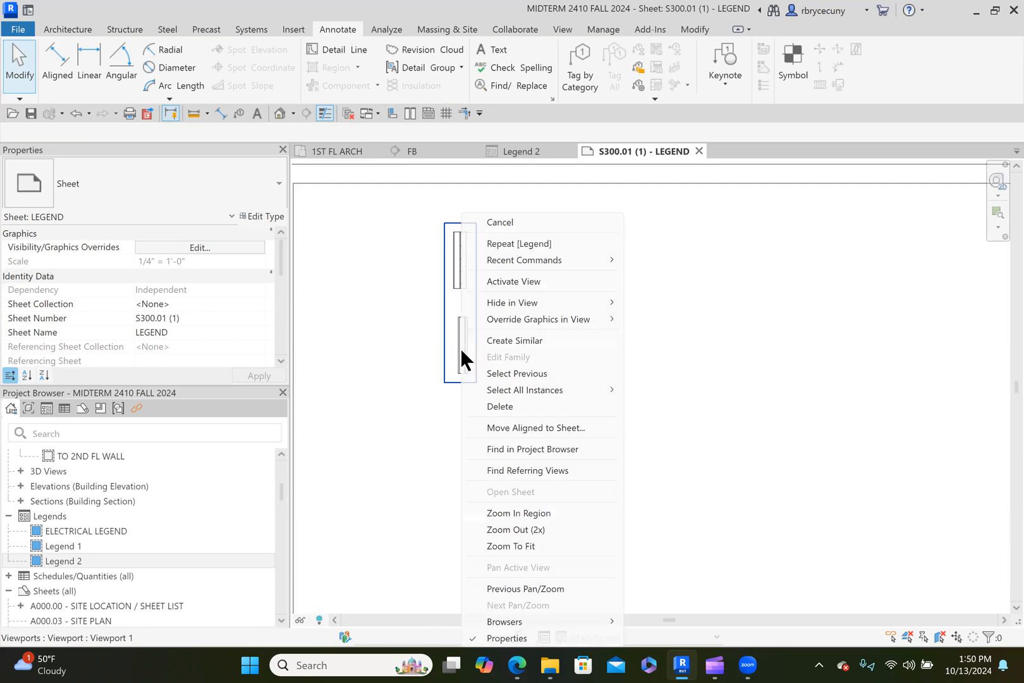
click(510, 282)
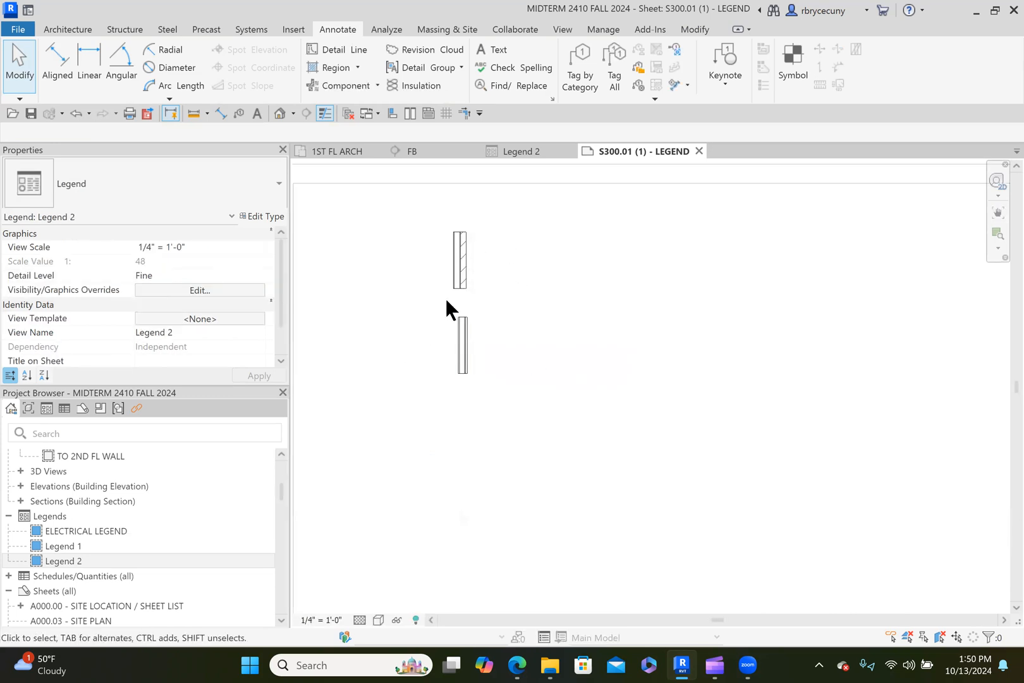
click(377, 86)
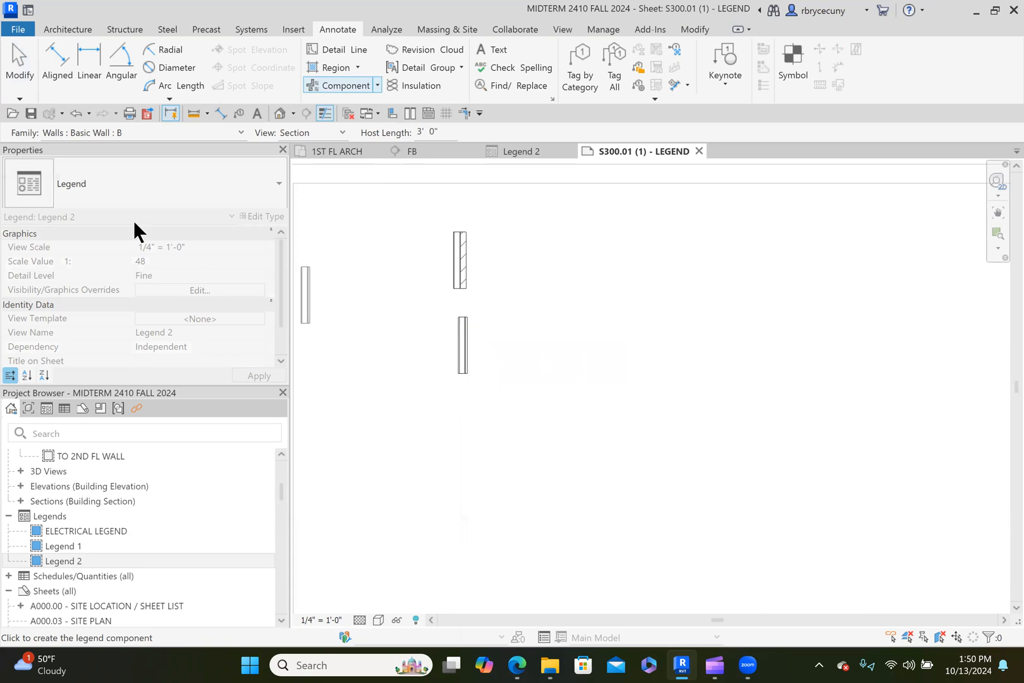
click(120, 179)
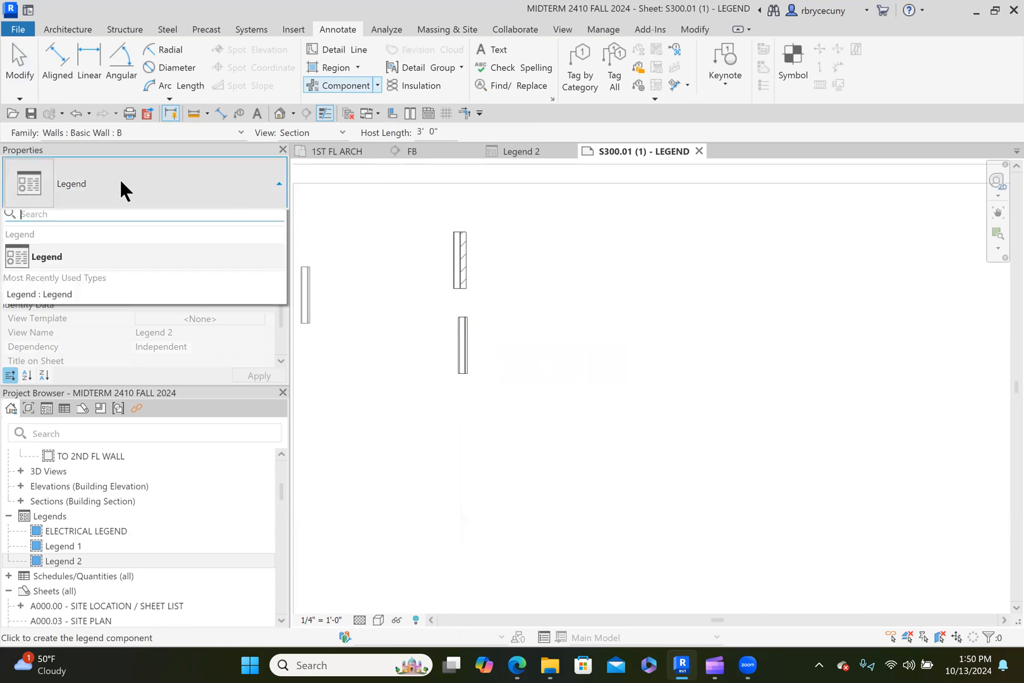
key(Escape)
key(Escape)
key(Return)
Step: Place a Section-view legend component of Walls : Basic Wall : C directly below wall B in the legend column
click(377, 85)
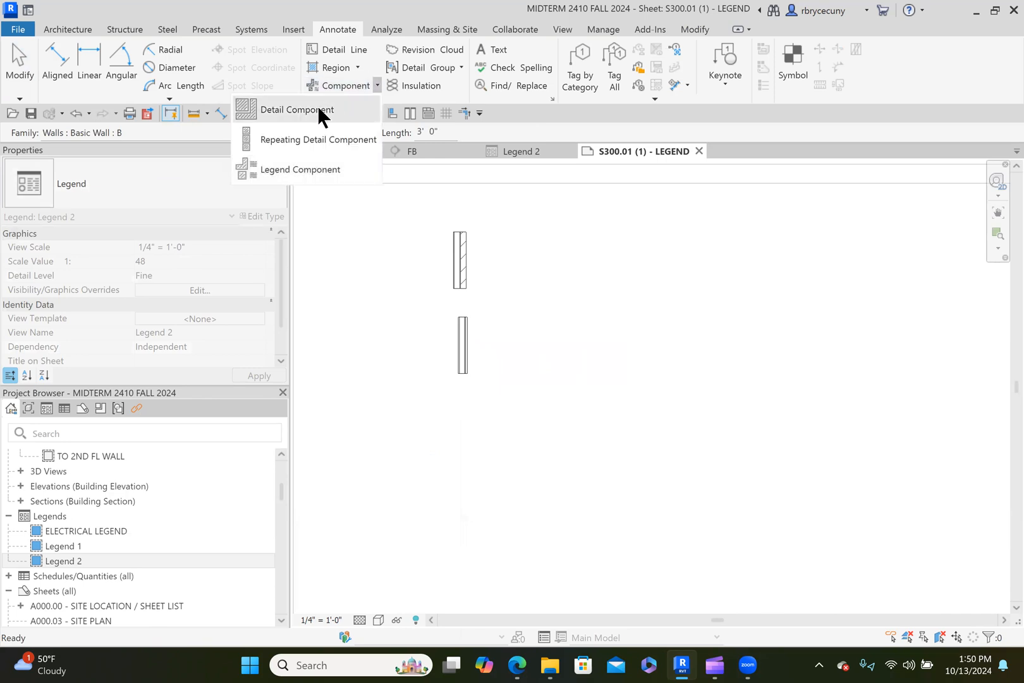
click(291, 168)
click(96, 132)
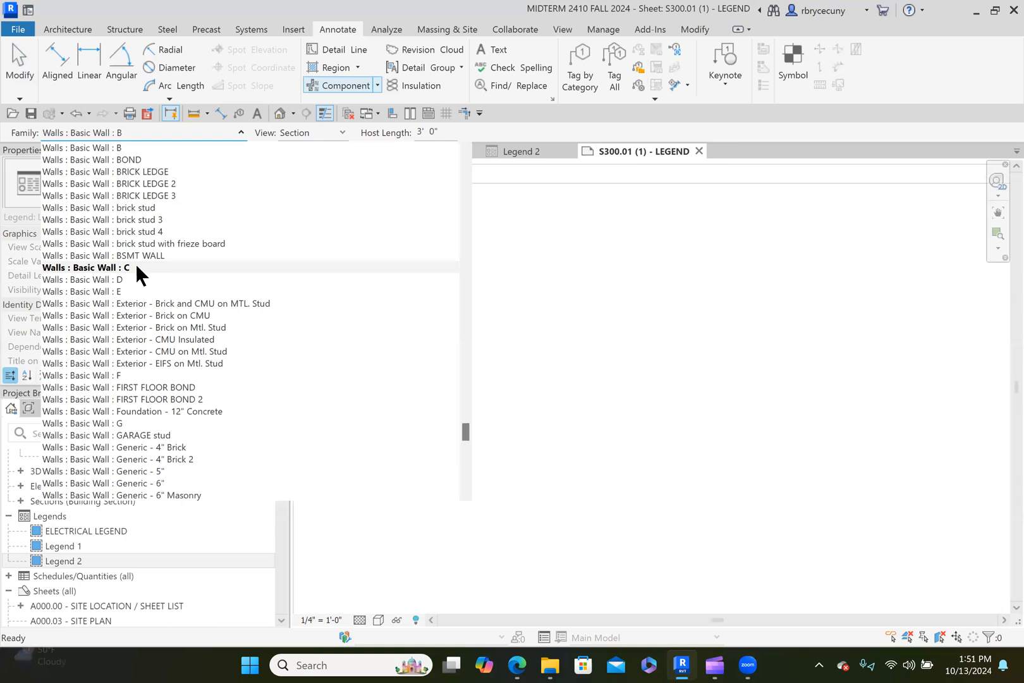
key(Return)
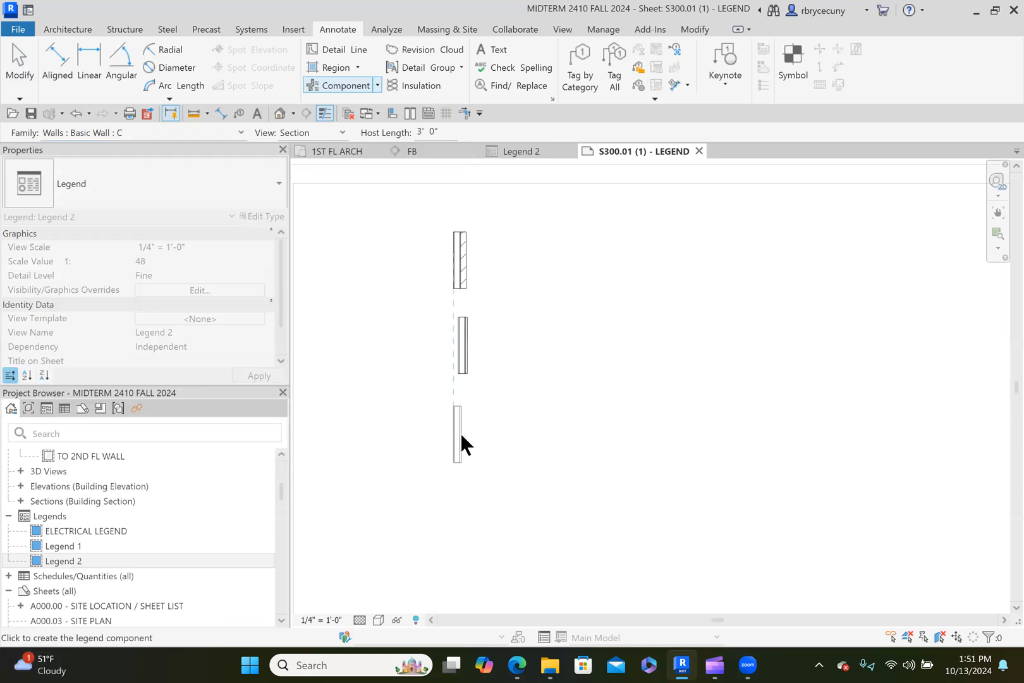
click(452, 397)
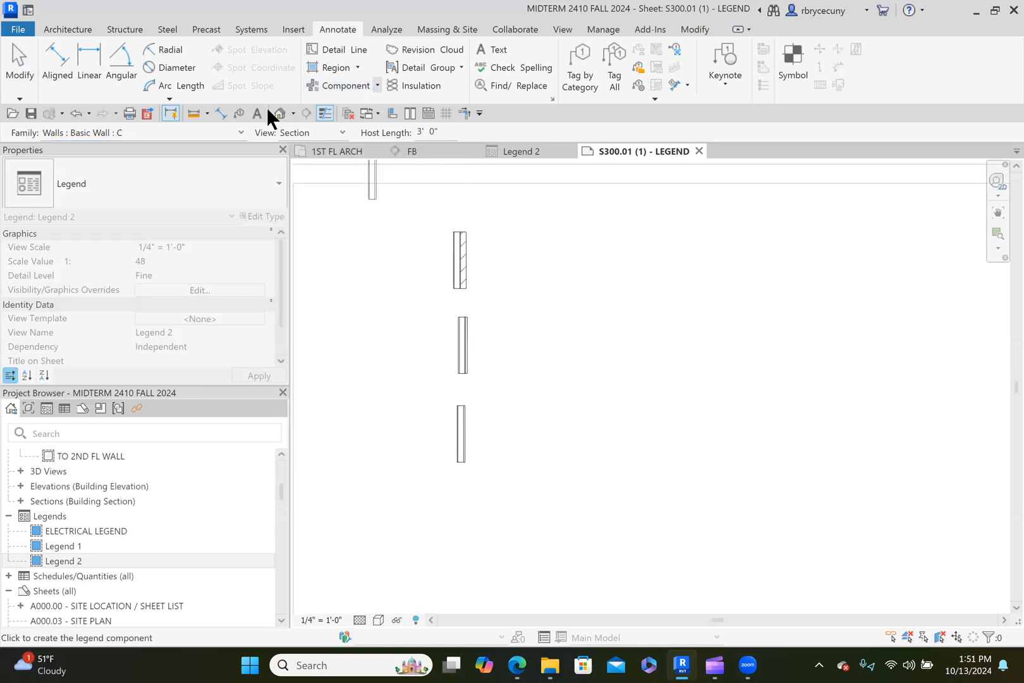
Step: Place Section-view legend components of Basic Wall : D and Basic Wall : E one below the other under wall C
click(118, 130)
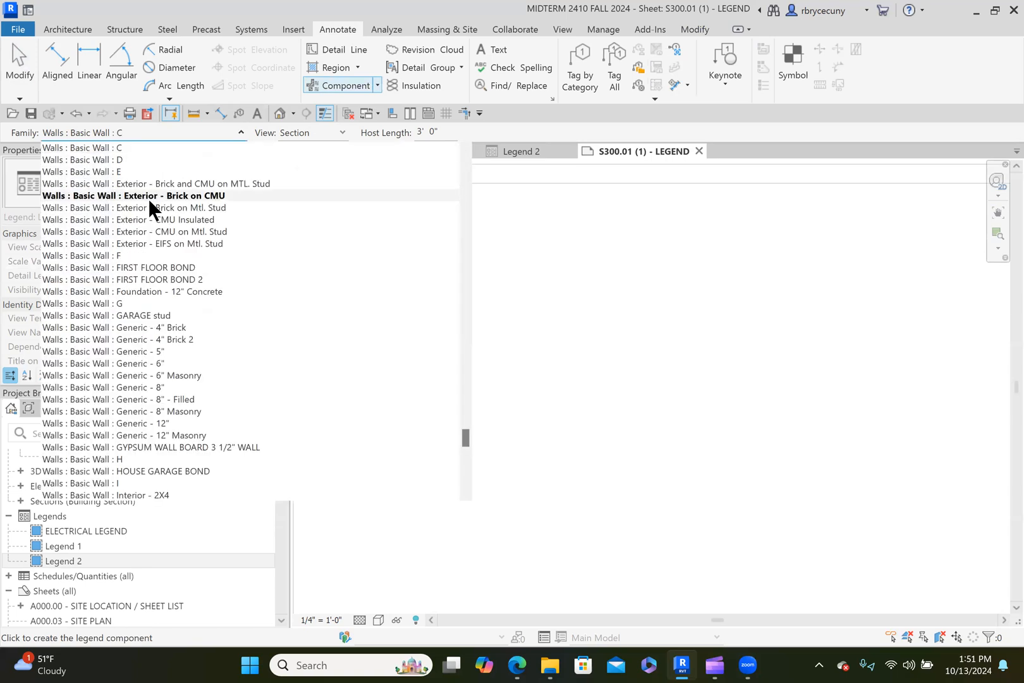
click(126, 161)
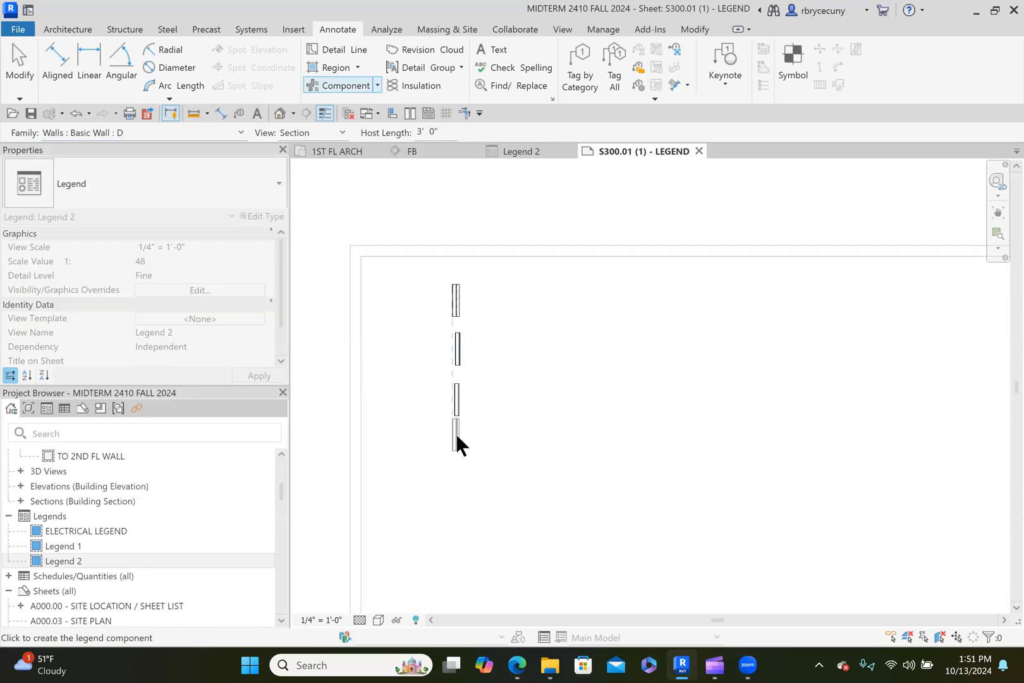
click(457, 448)
click(241, 130)
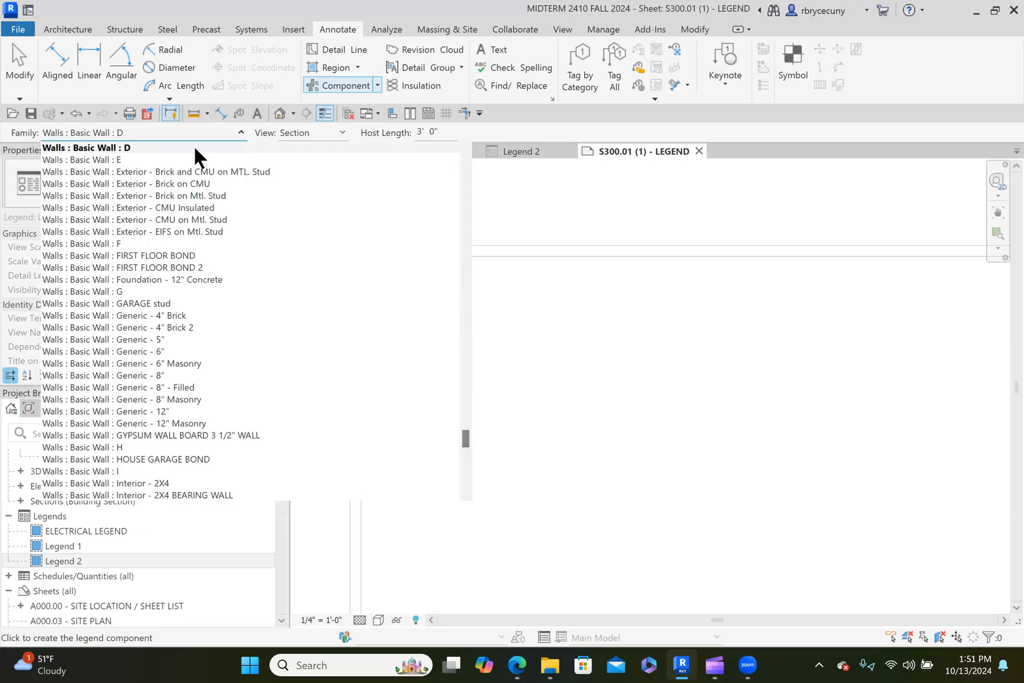
click(118, 159)
click(454, 498)
scroll(423, 468, down, 1)
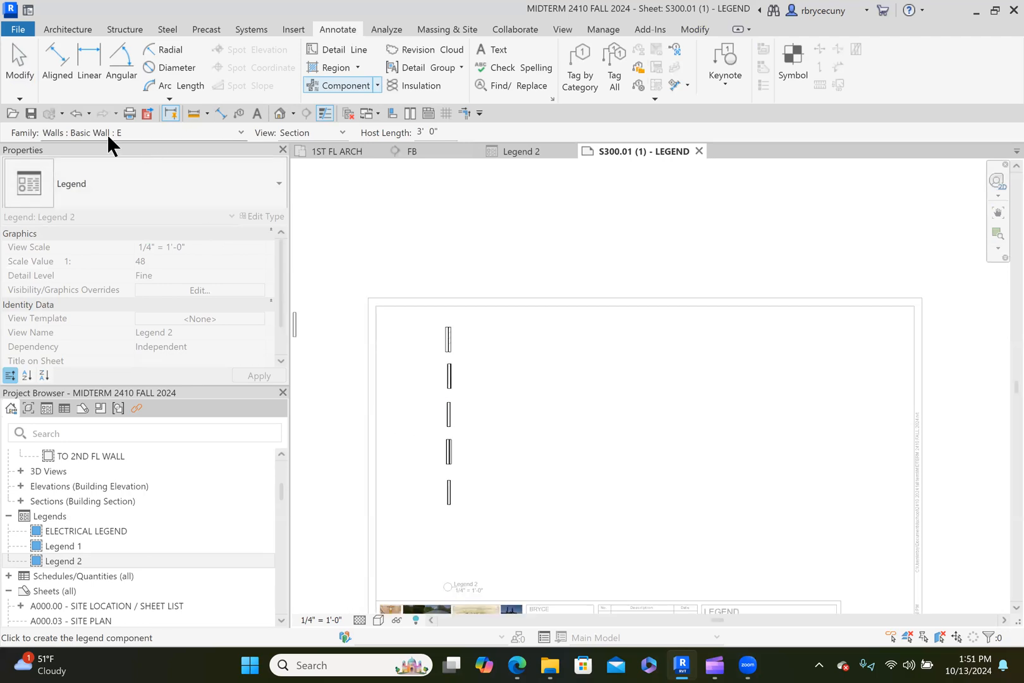
Step: Place a Section-view legend component of Walls : Basic Wall : F below wall E and end the component placement
click(241, 131)
scroll(119, 183, up, 3)
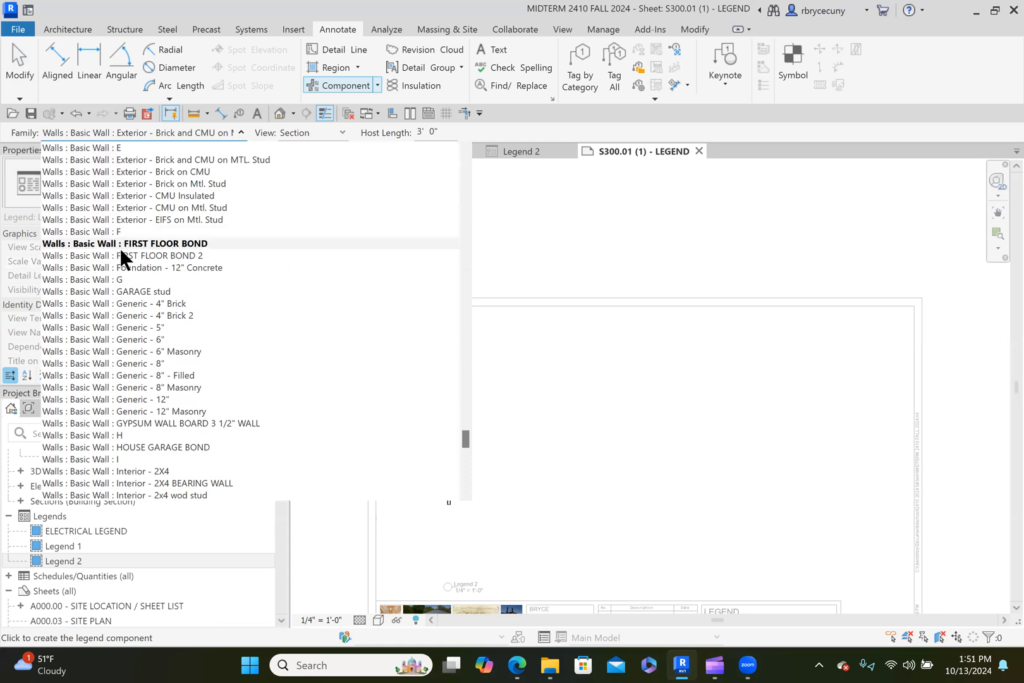
click(125, 232)
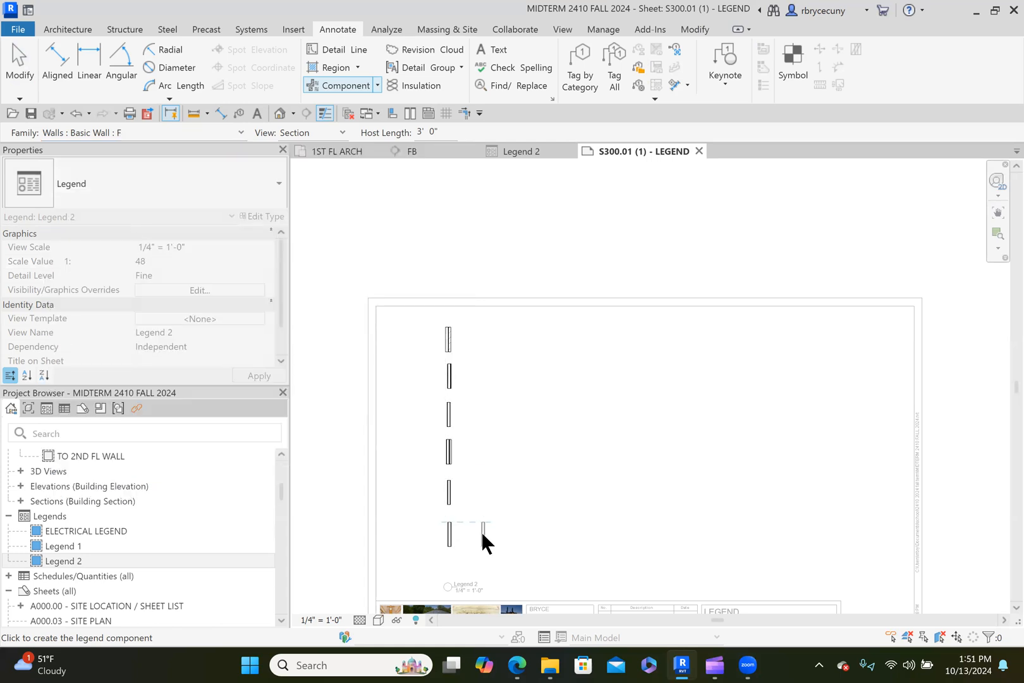
key(Escape)
key(Escape)
scroll(471, 531, up, 2)
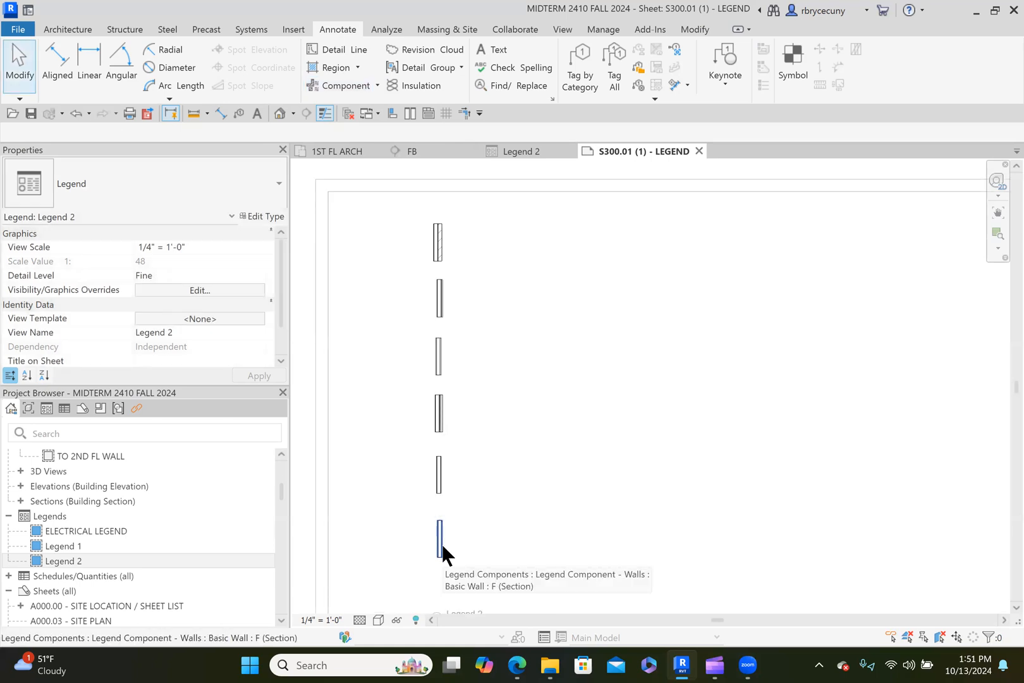
scroll(440, 541, down, 3)
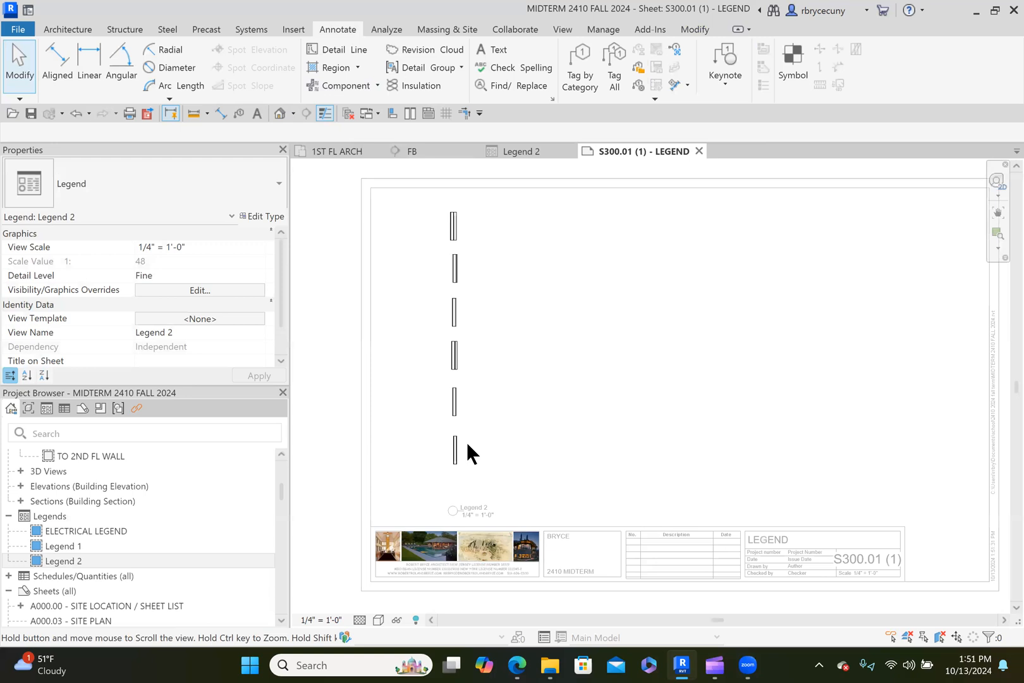
middle_drag(463, 486, 386, 512)
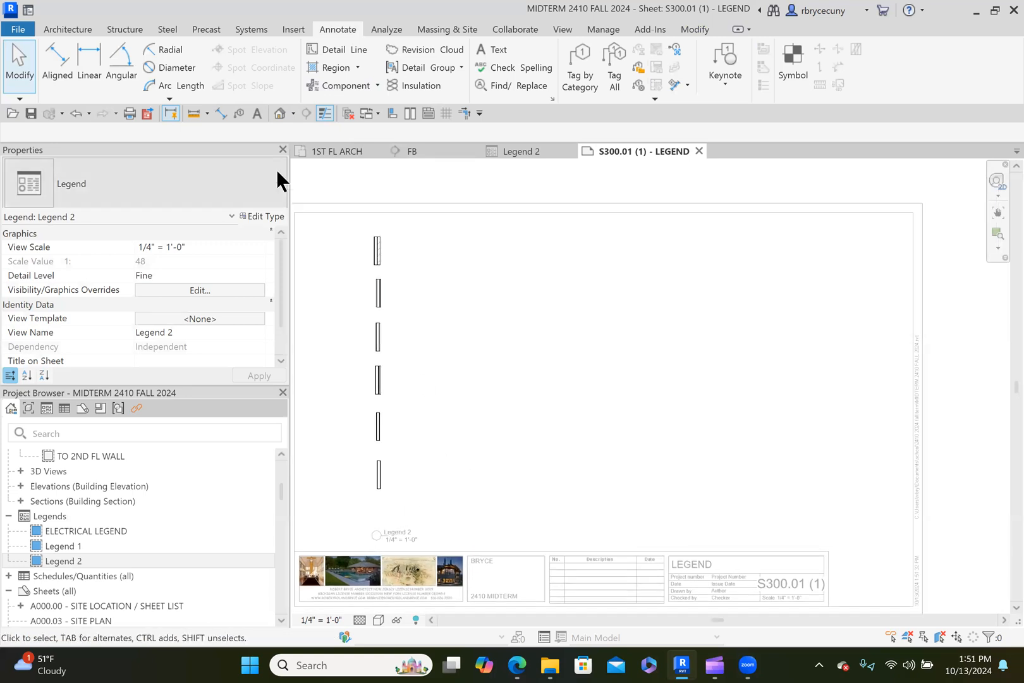
Step: Place a Section-view legend component of Walls : Basic Wall : G level with the first wall, starting a second column near the sheet's middle
scroll(393, 522, down, 2)
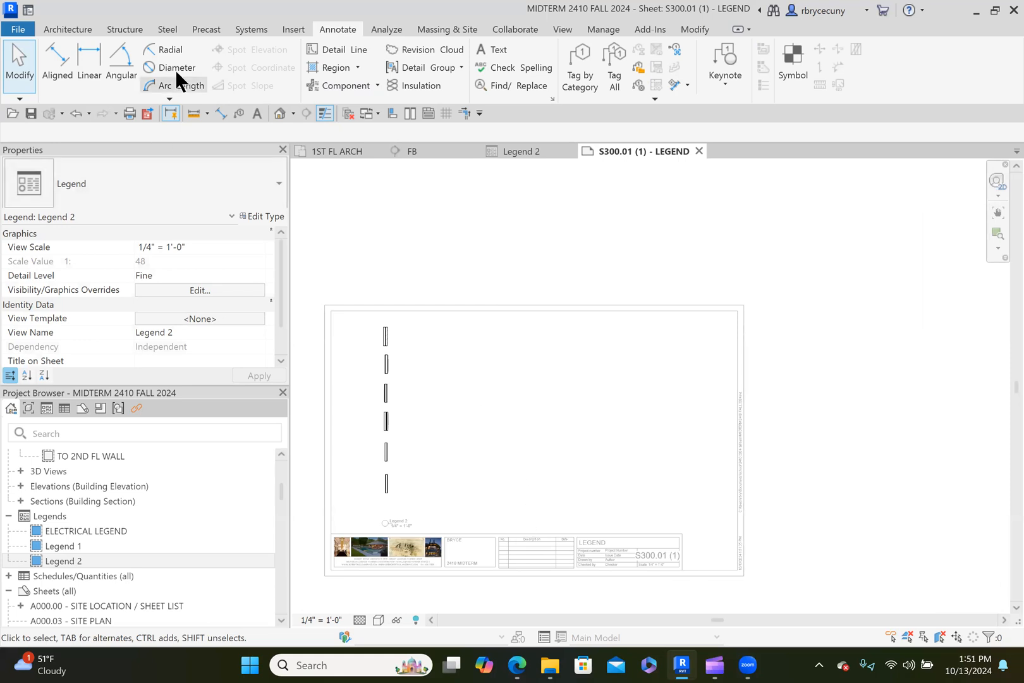
click(377, 86)
click(301, 168)
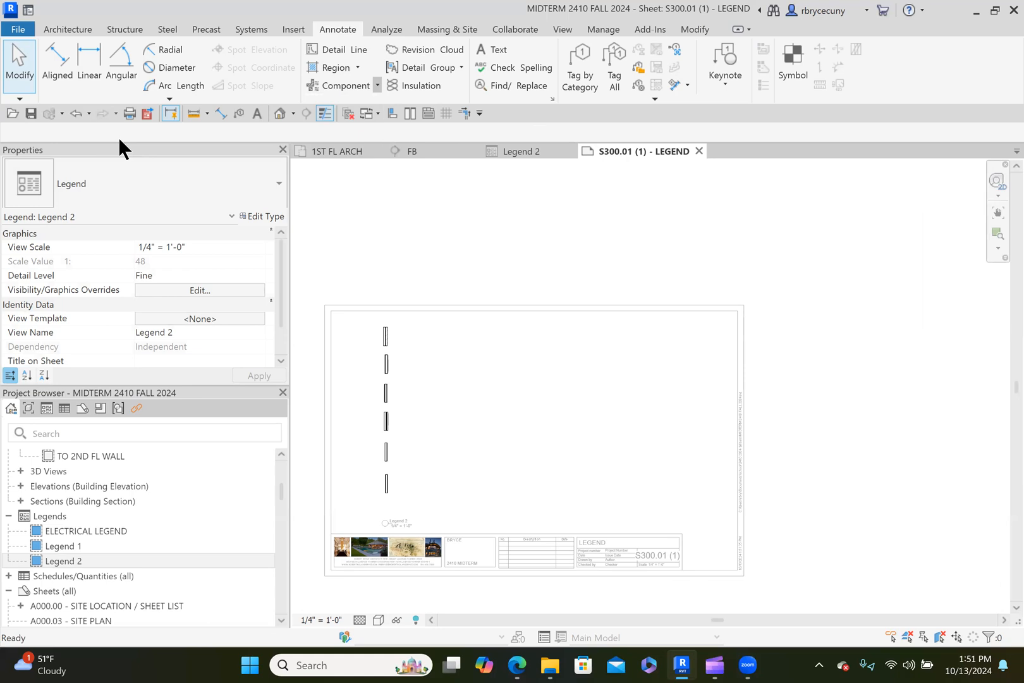
click(137, 127)
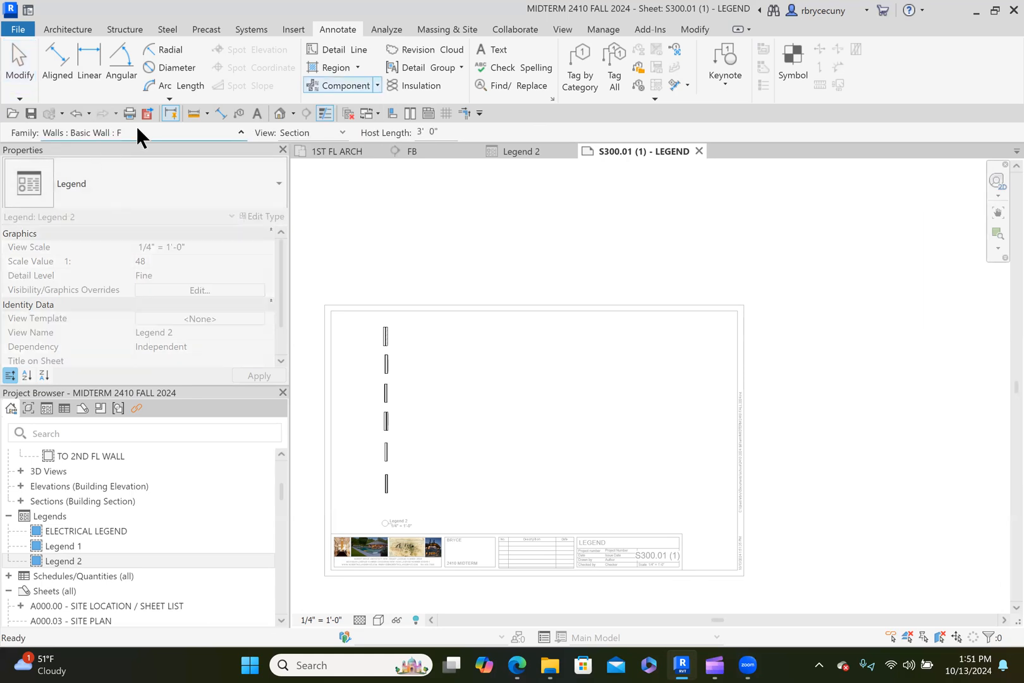
click(129, 197)
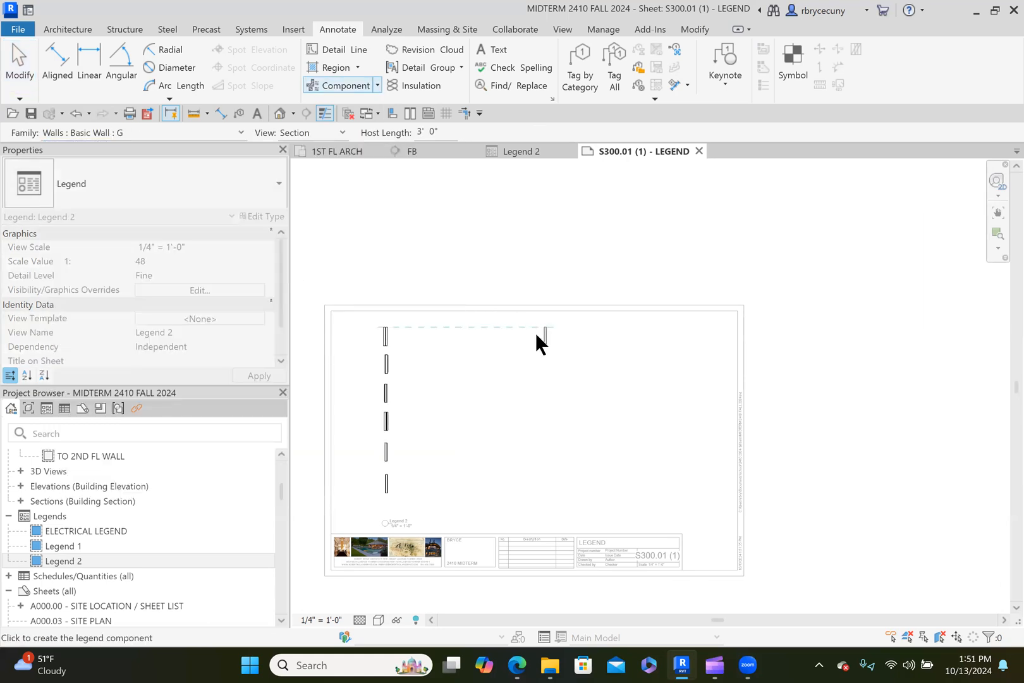
click(526, 332)
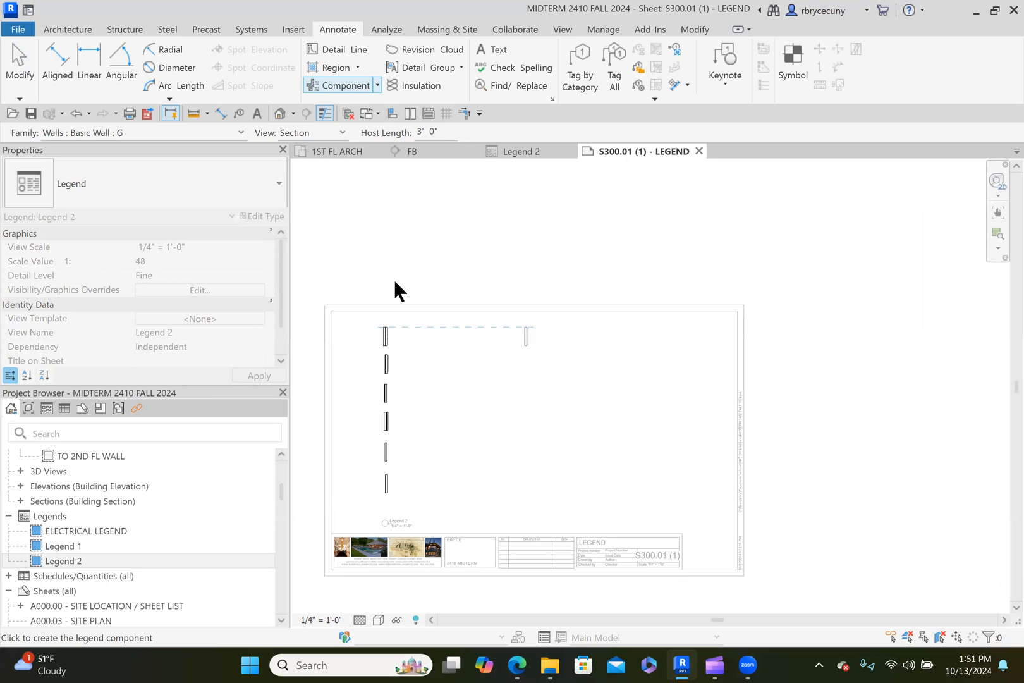
Step: Place Section-view legend components of Basic Wall : H and Basic Wall : I one below the other under wall G
click(242, 132)
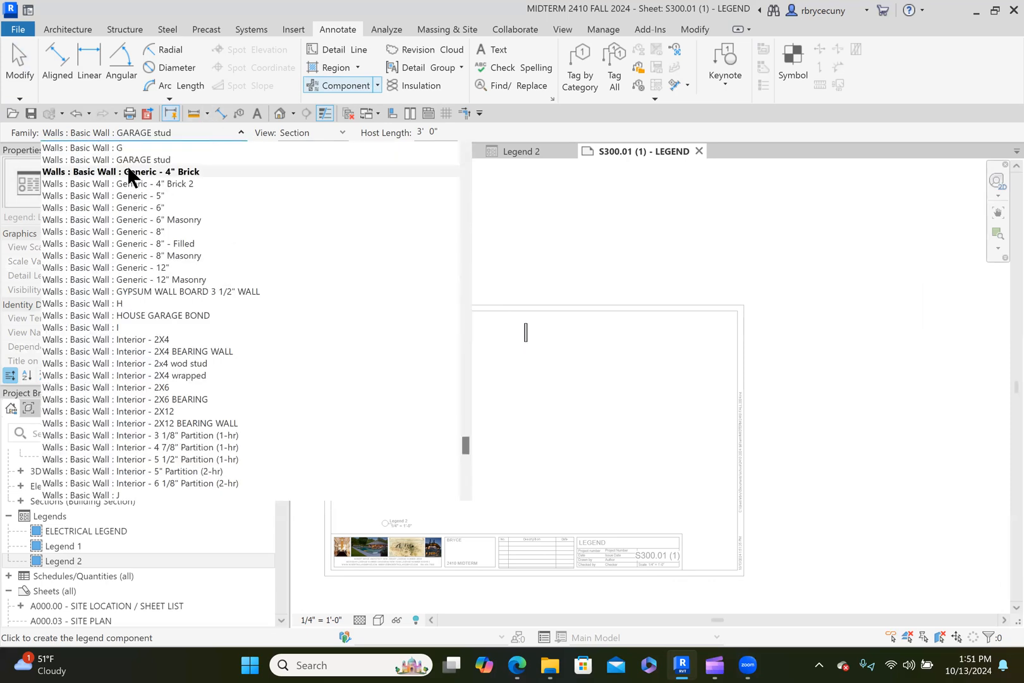
click(140, 300)
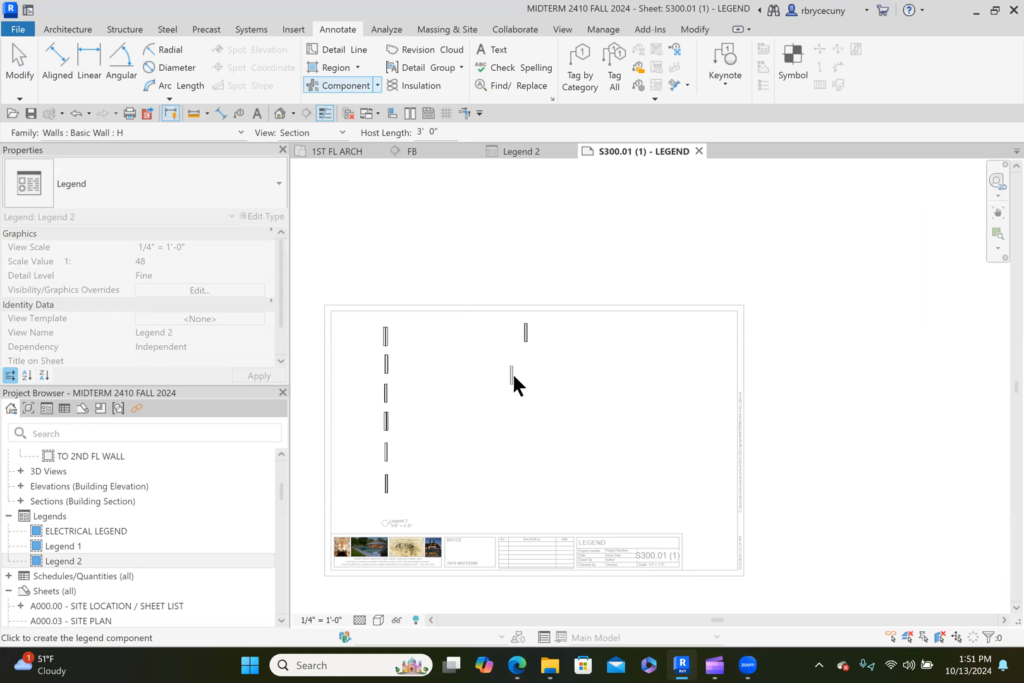
click(522, 371)
click(241, 132)
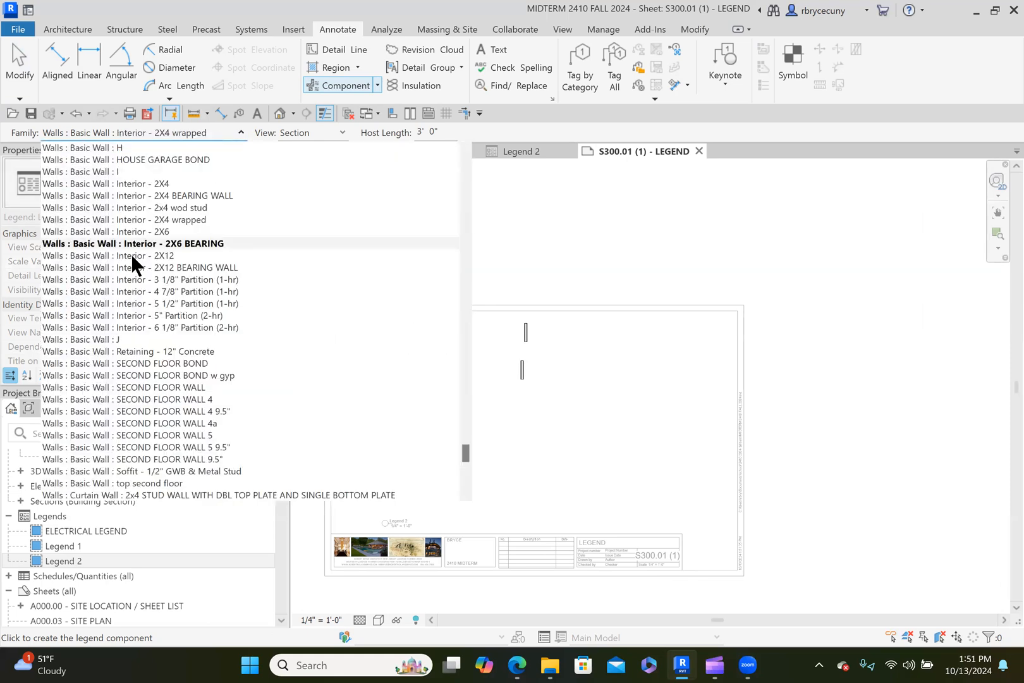
click(140, 171)
click(527, 408)
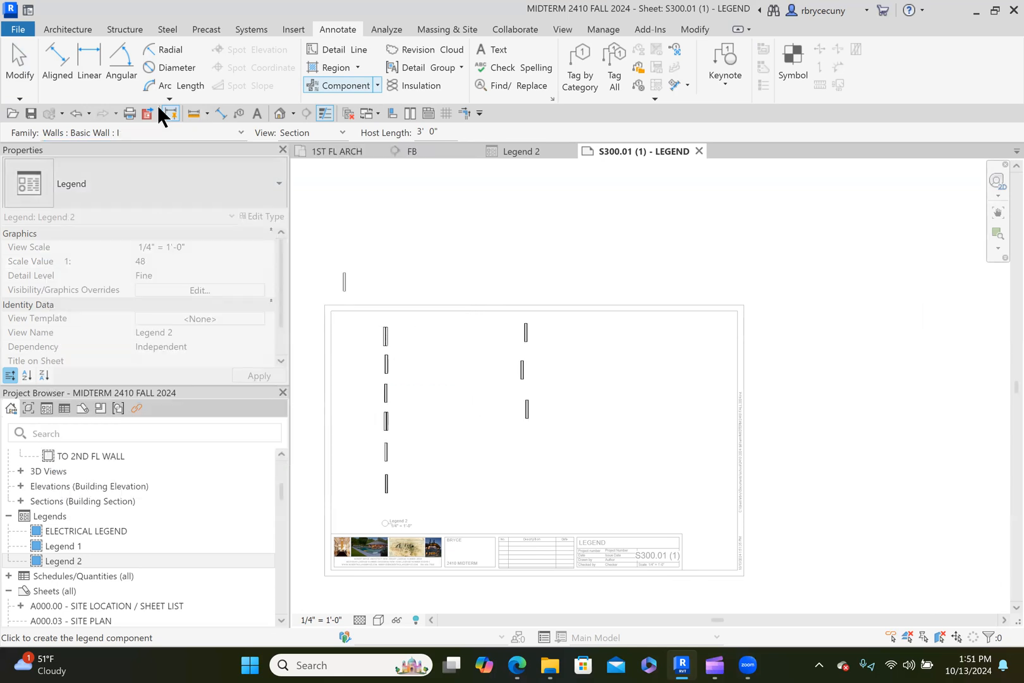
Step: Place a Section-view legend component of Walls : Basic Wall : J below wall I and end the component placement
click(240, 132)
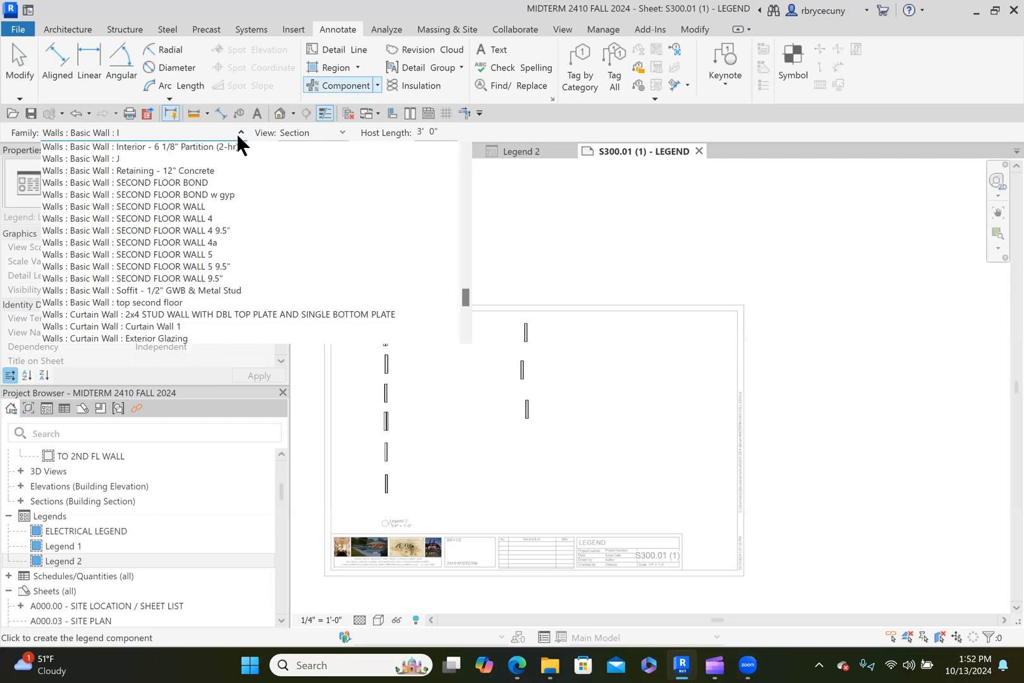
click(113, 314)
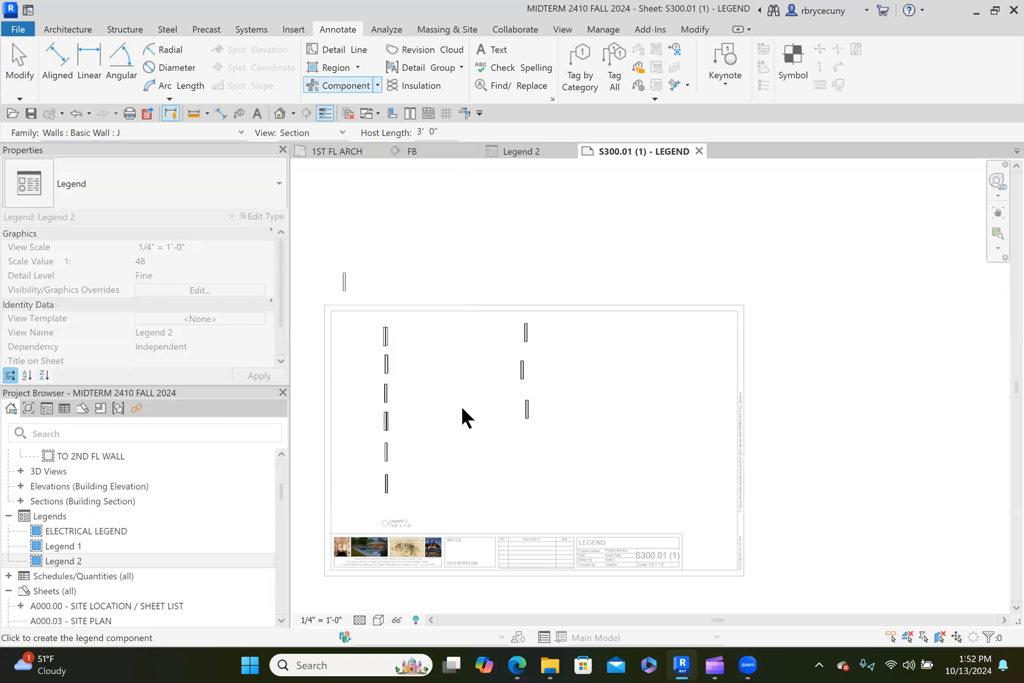
click(529, 449)
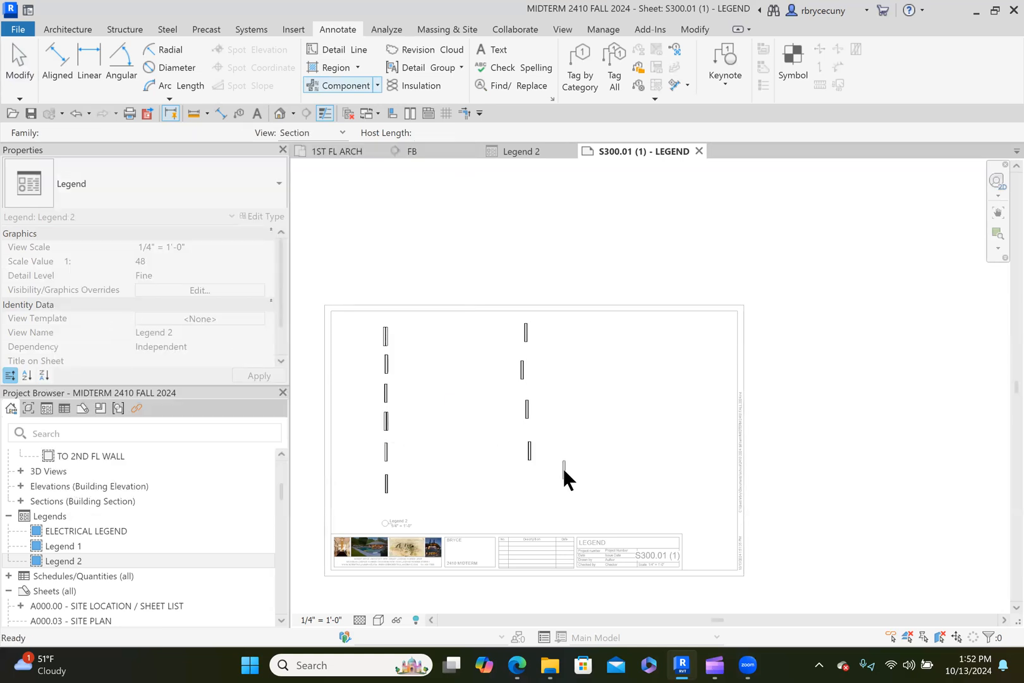
key(Escape)
key(Escape)
Step: Copy wall A's component type name into a 3/32" COMIC BOLD text note beside its section, reading "Walls : Basic Wall : A"
scroll(464, 347, up, 1)
middle_drag(510, 378, 677, 389)
scroll(570, 383, up, 1)
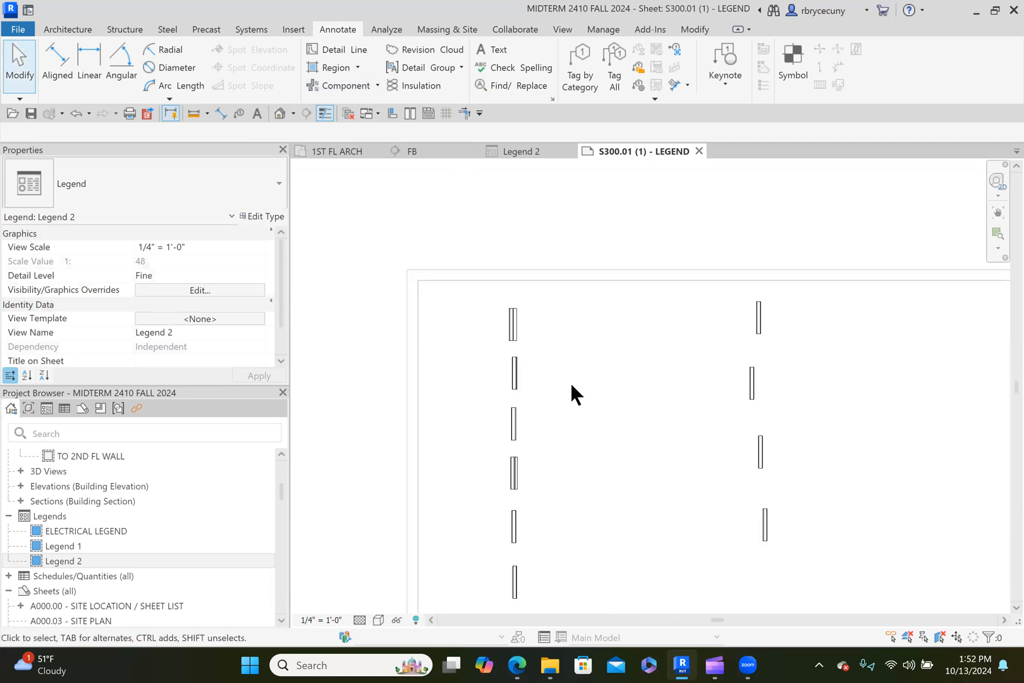
click(512, 323)
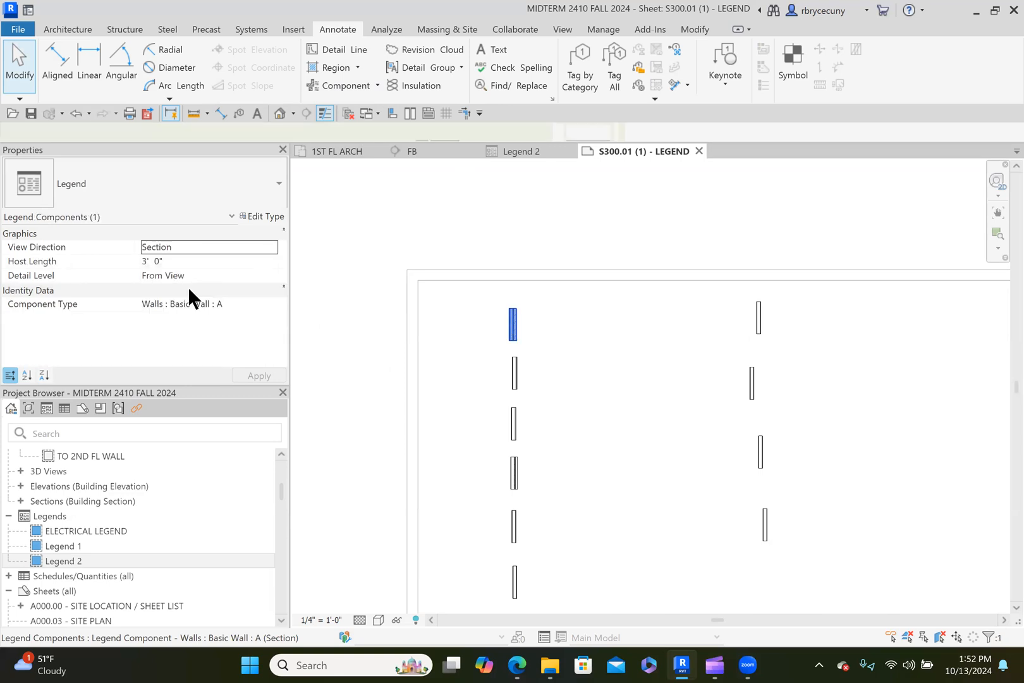
click(237, 304)
key(ctrl+c)
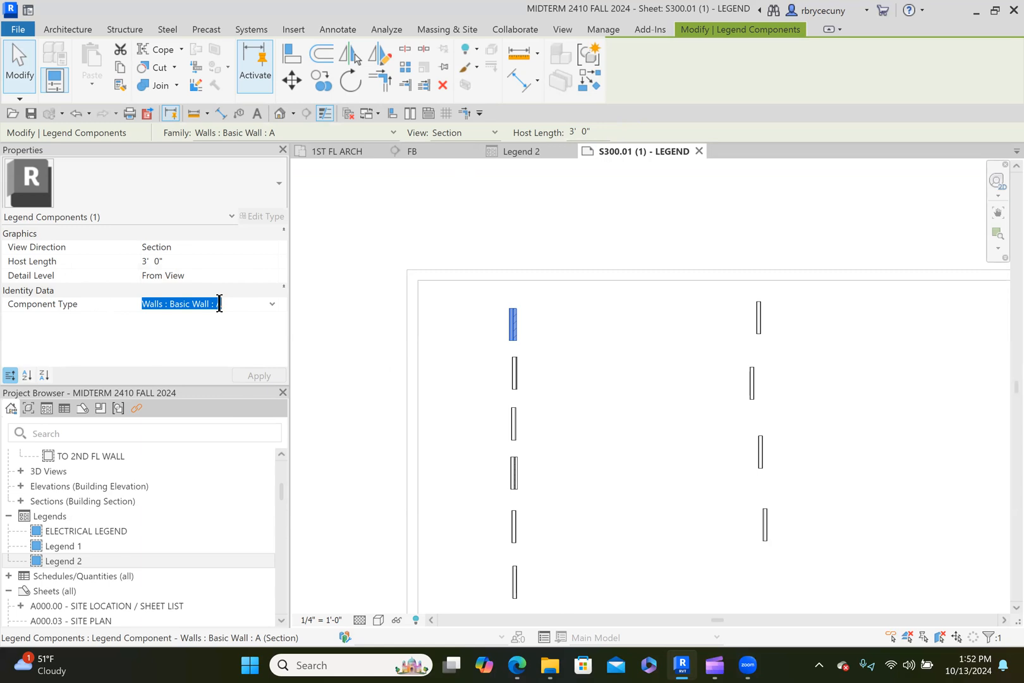
click(256, 112)
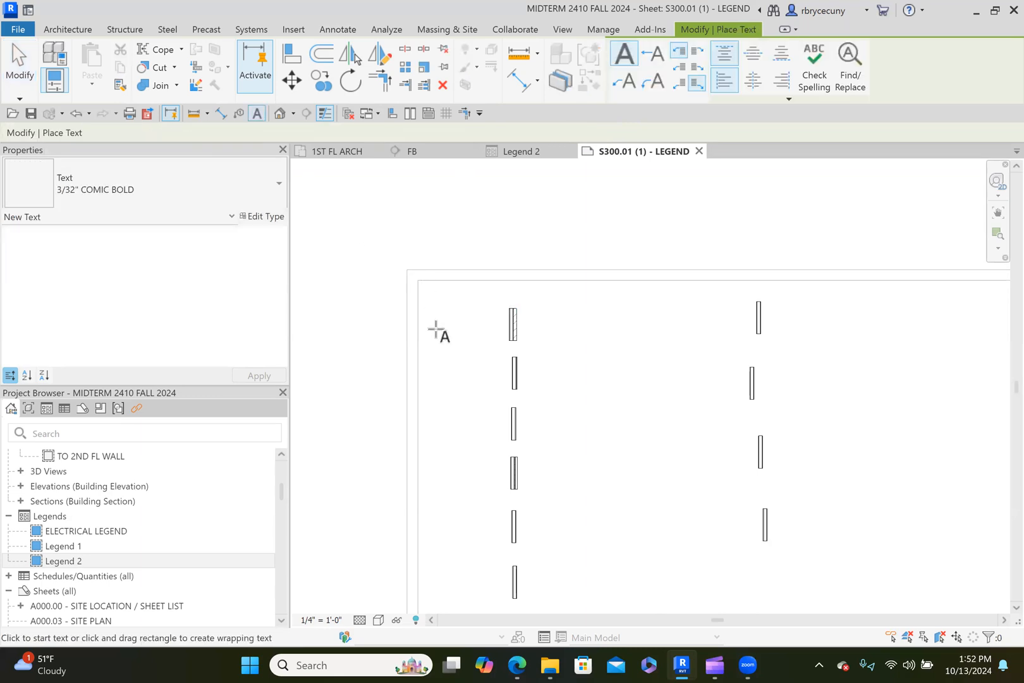
click(436, 328)
key(ctrl+v)
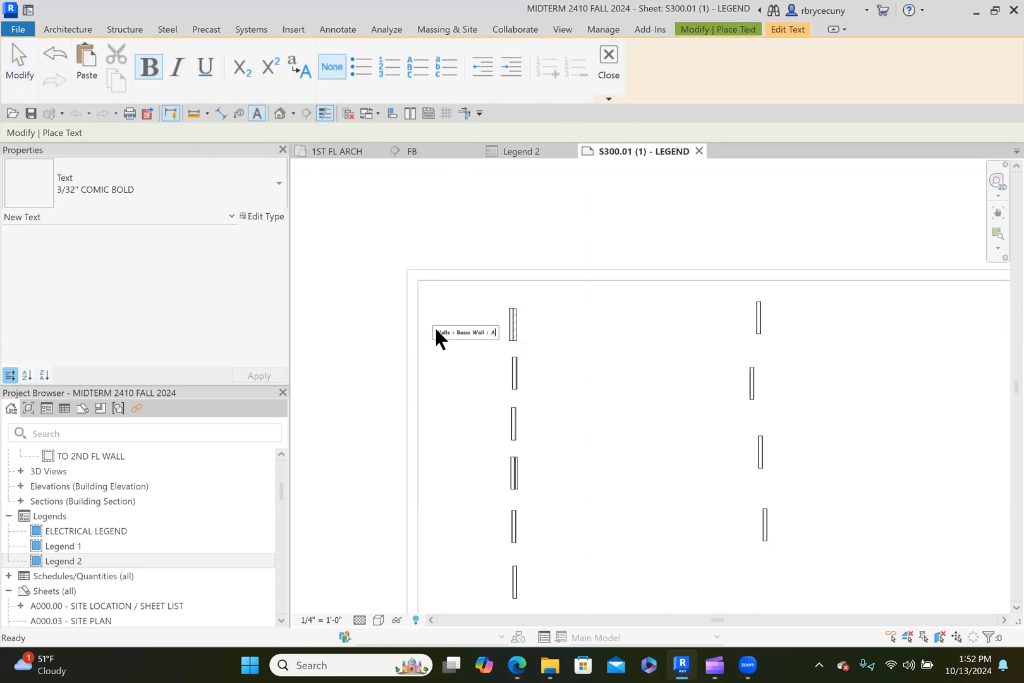
scroll(461, 365, up, 2)
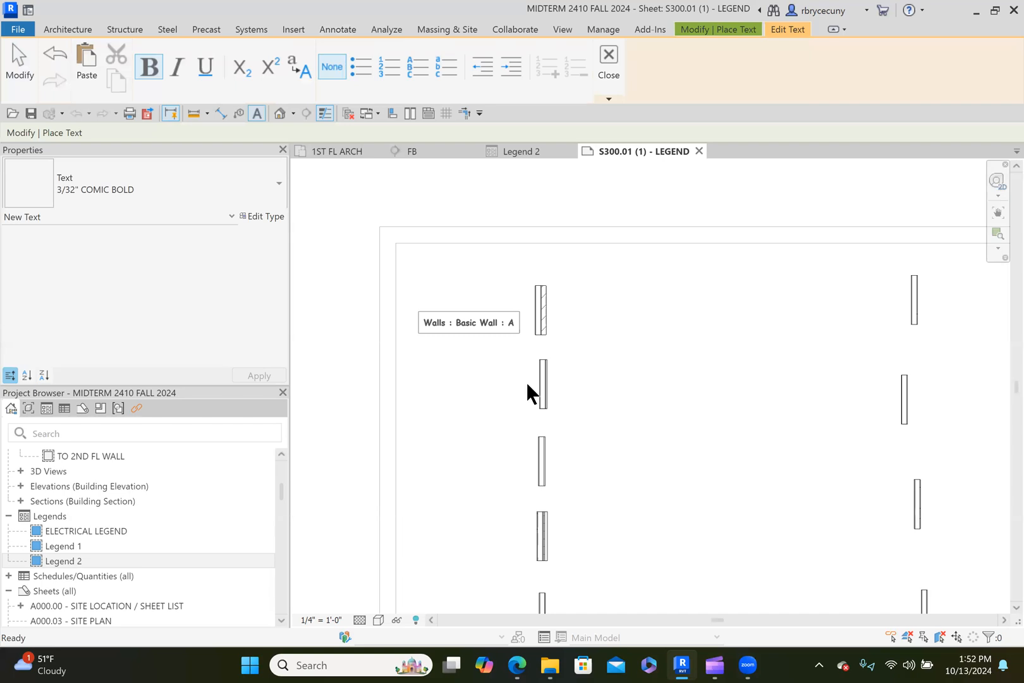
click(22, 66)
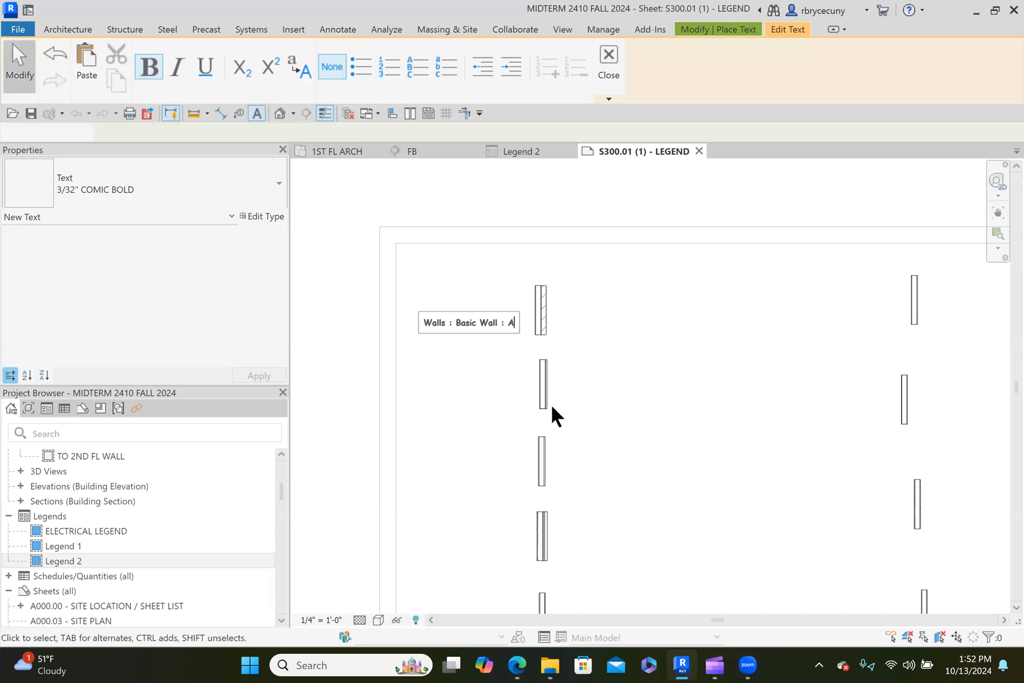
Step: Copy wall B's component type name into a text note beside its section, reading "Walls : Basic Wall : B", aligned under the wall A label
click(544, 398)
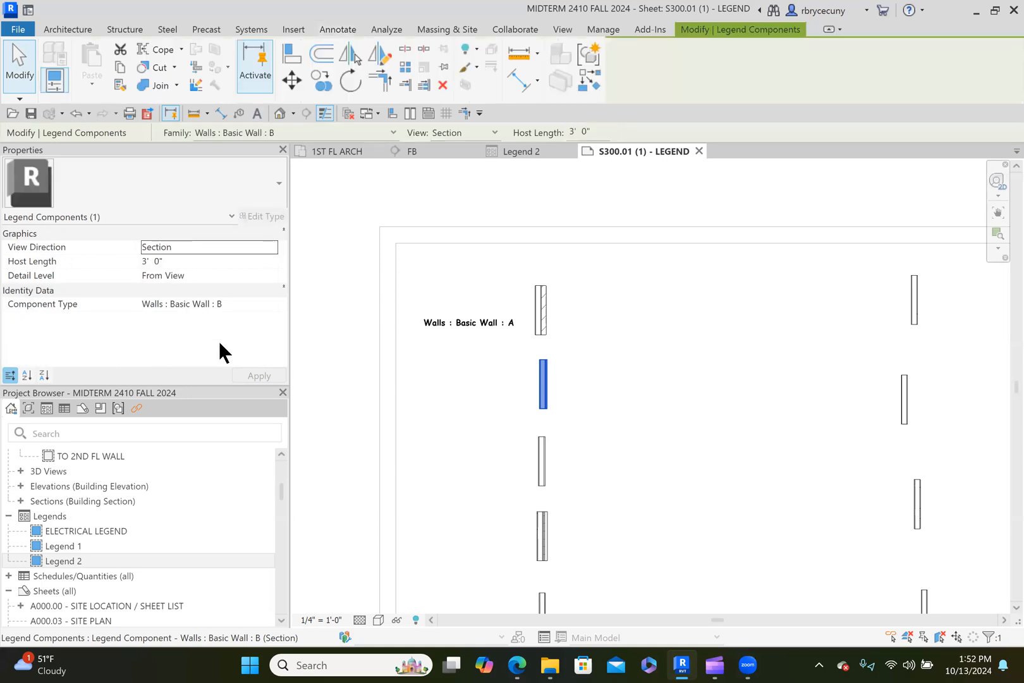
click(245, 303)
key(ctrl+c)
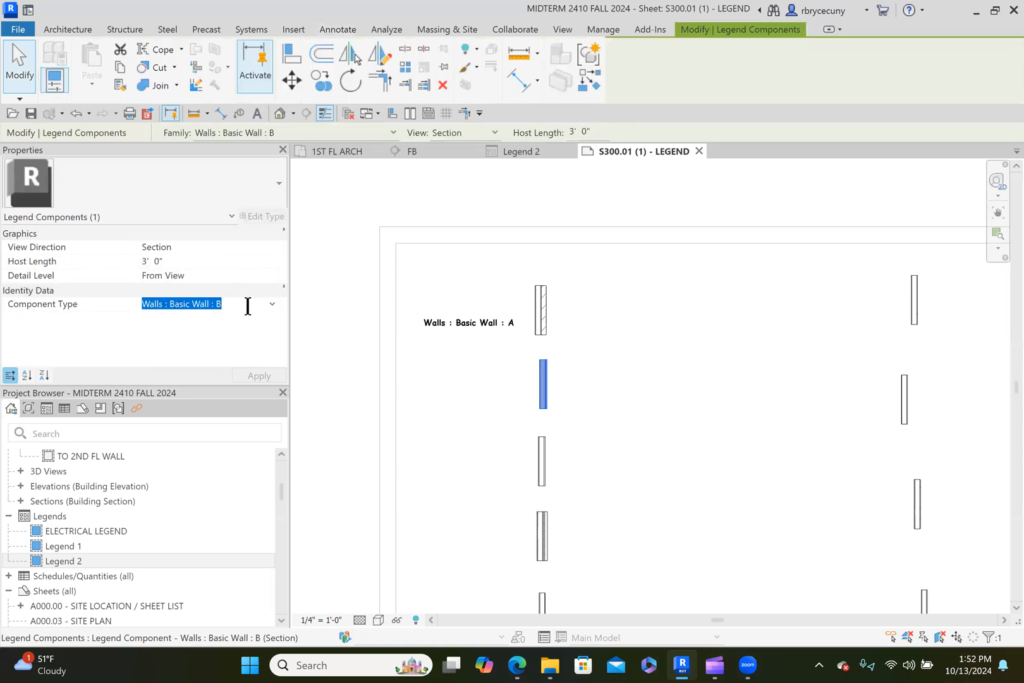
click(255, 111)
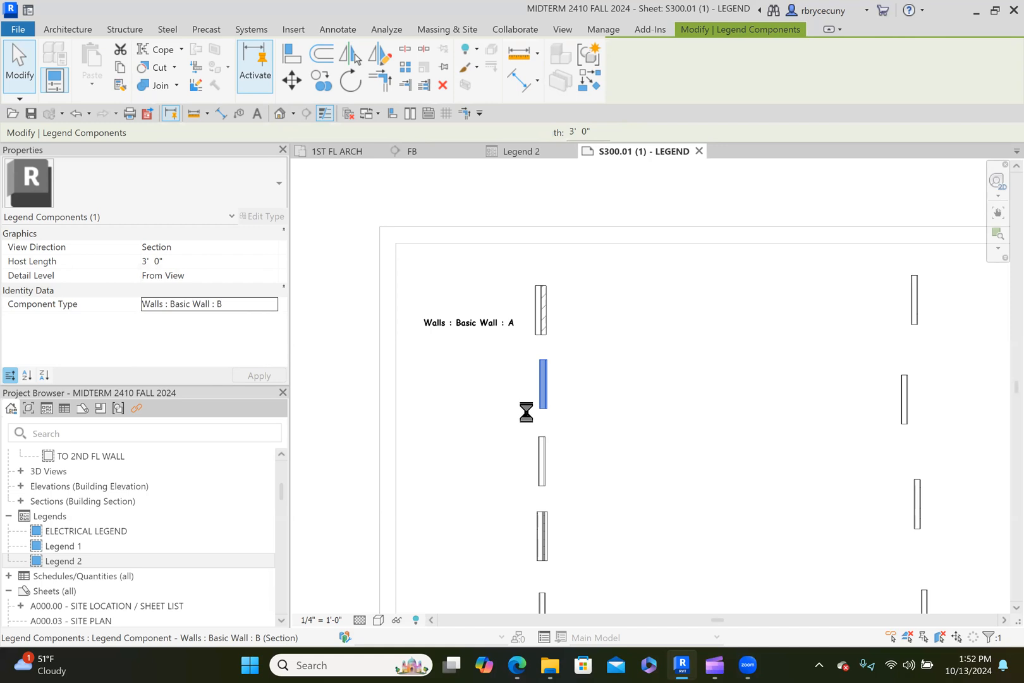
click(431, 396)
key(ctrl+v)
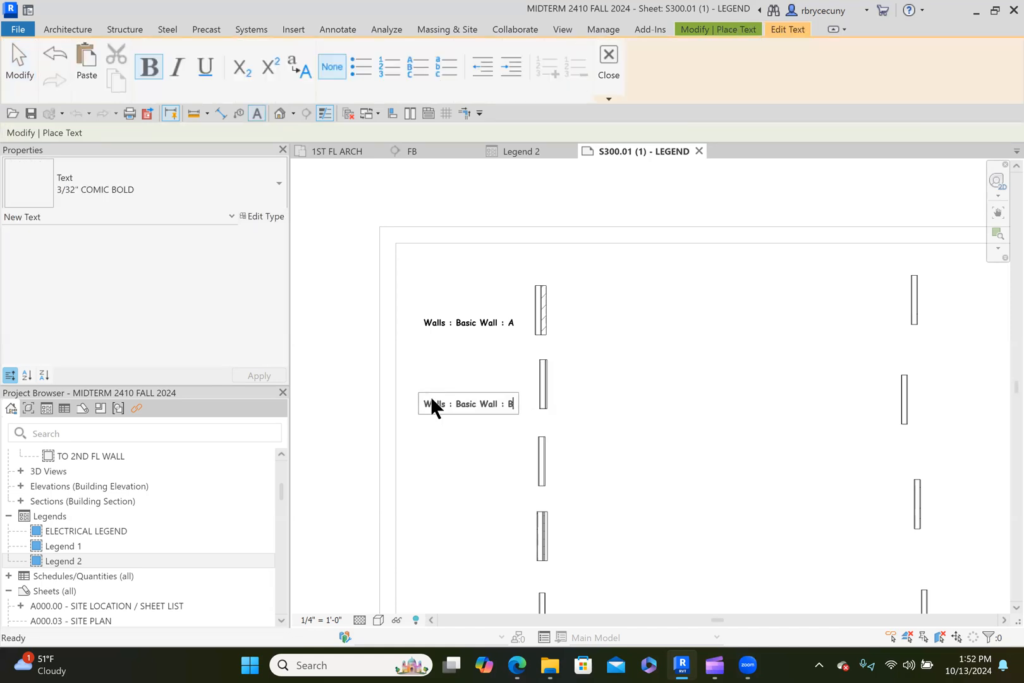
middle_drag(447, 456, 467, 425)
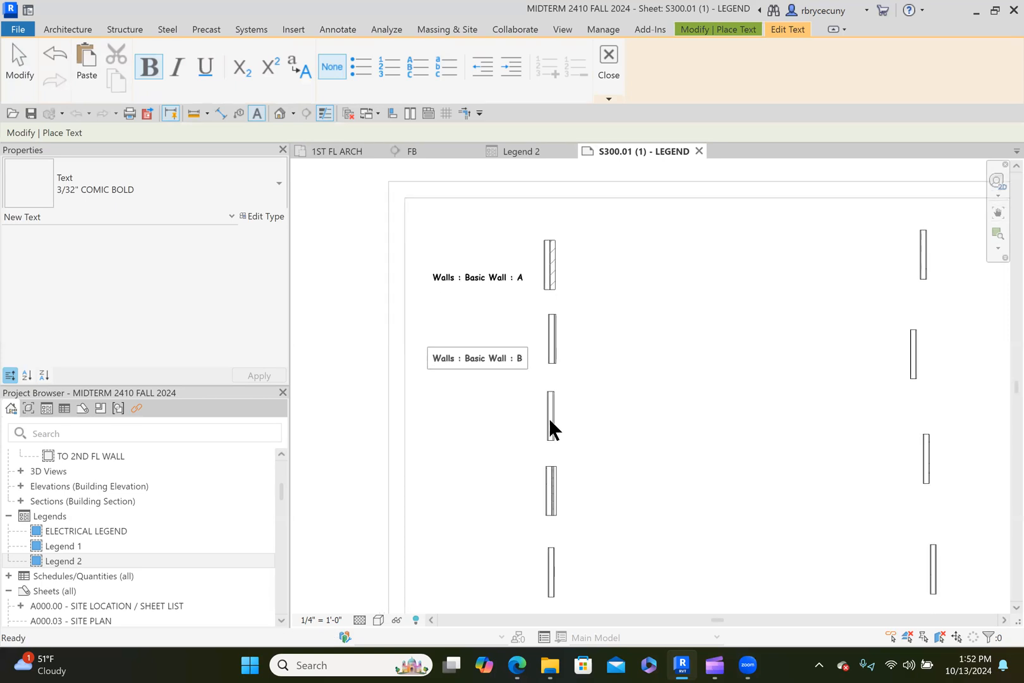
click(33, 78)
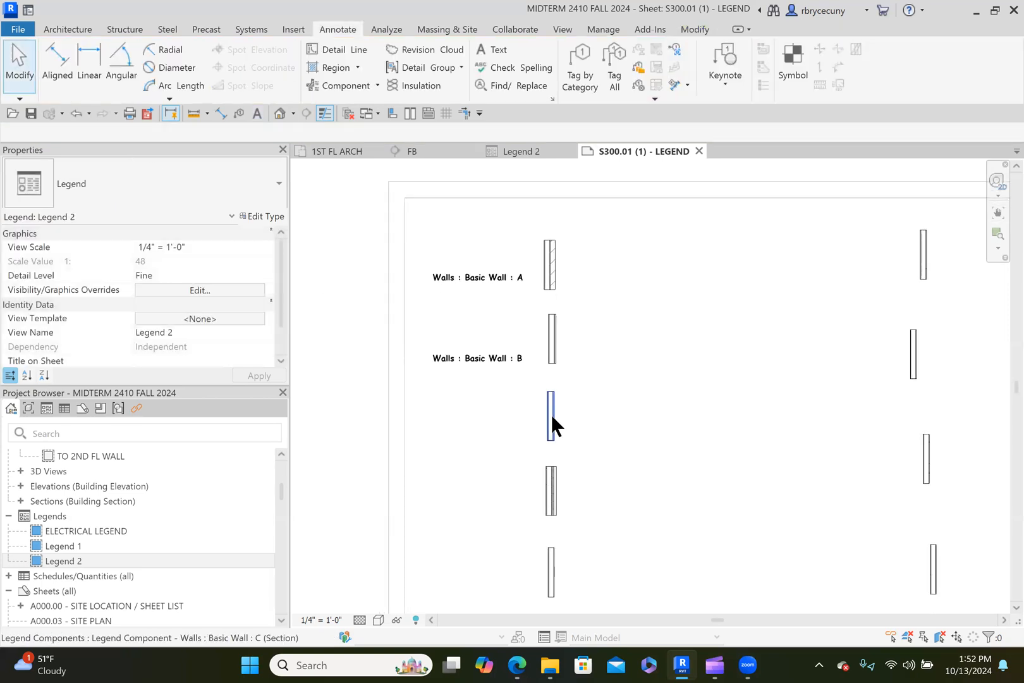
Step: Copy wall C's component type name into a text note beside its section, reading "Walls : Basic Wall : C", aligned under the wall B label
click(551, 415)
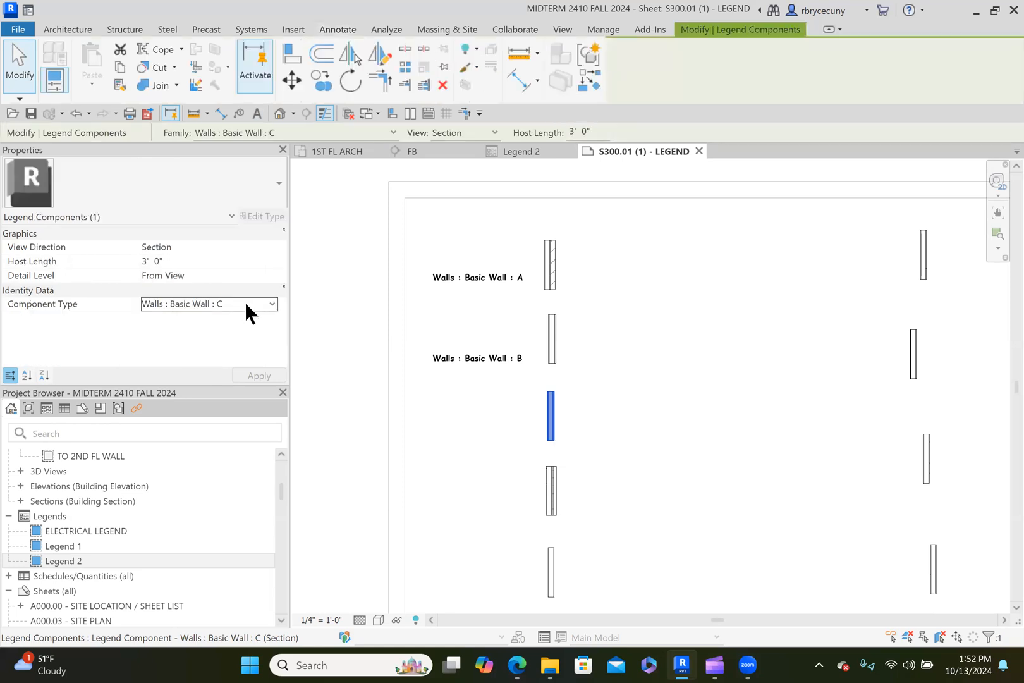
click(246, 303)
key(ctrl+c)
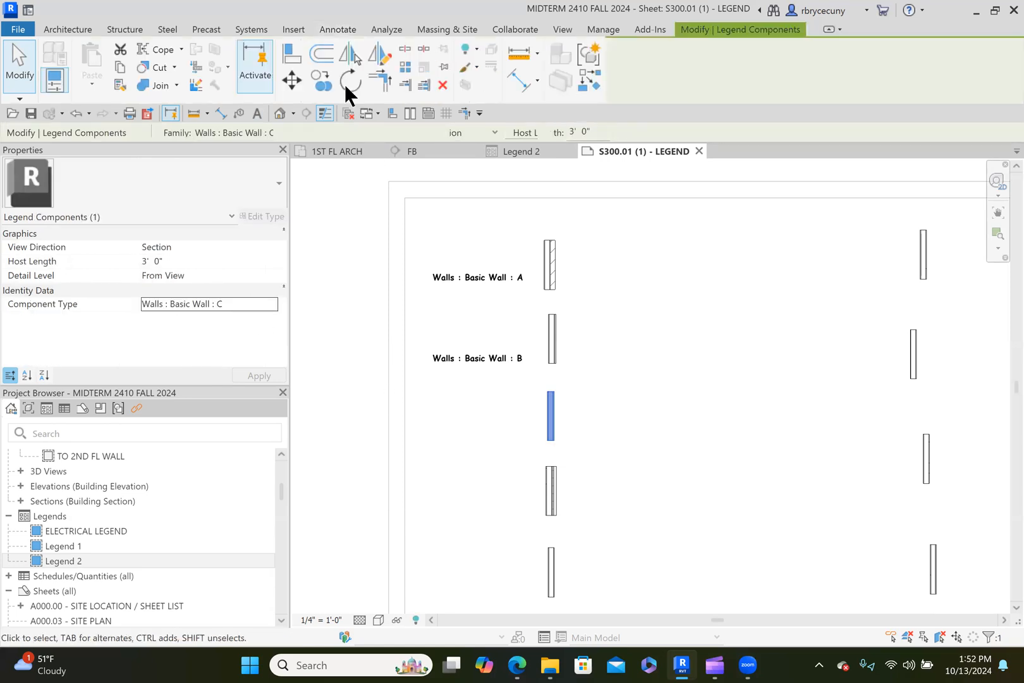
click(255, 117)
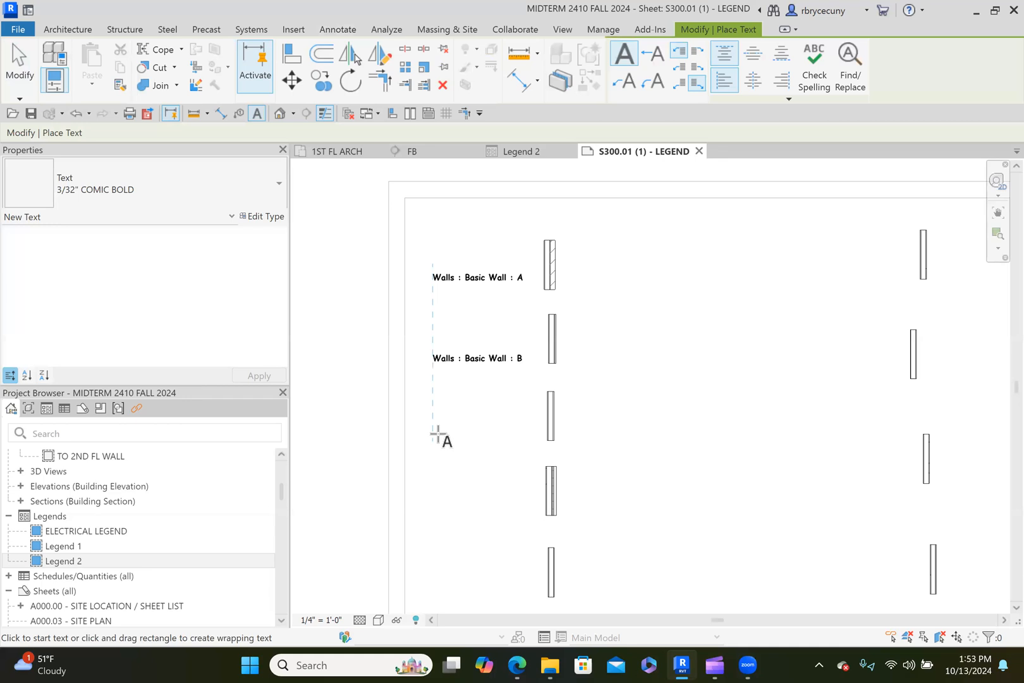
click(436, 435)
key(ctrl+v)
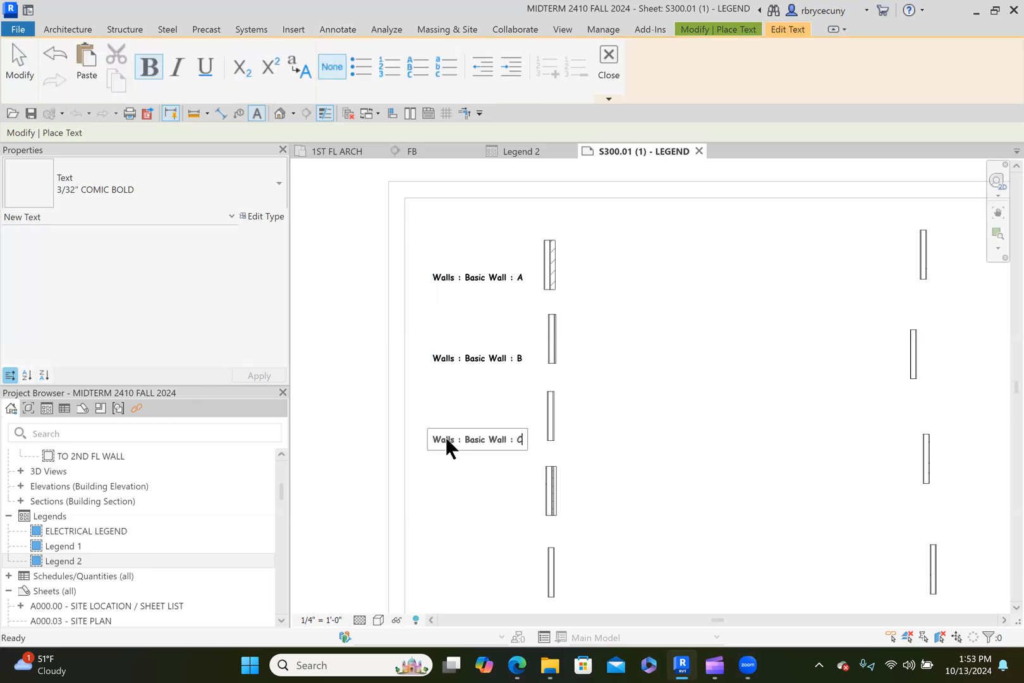
middle_drag(446, 436, 436, 376)
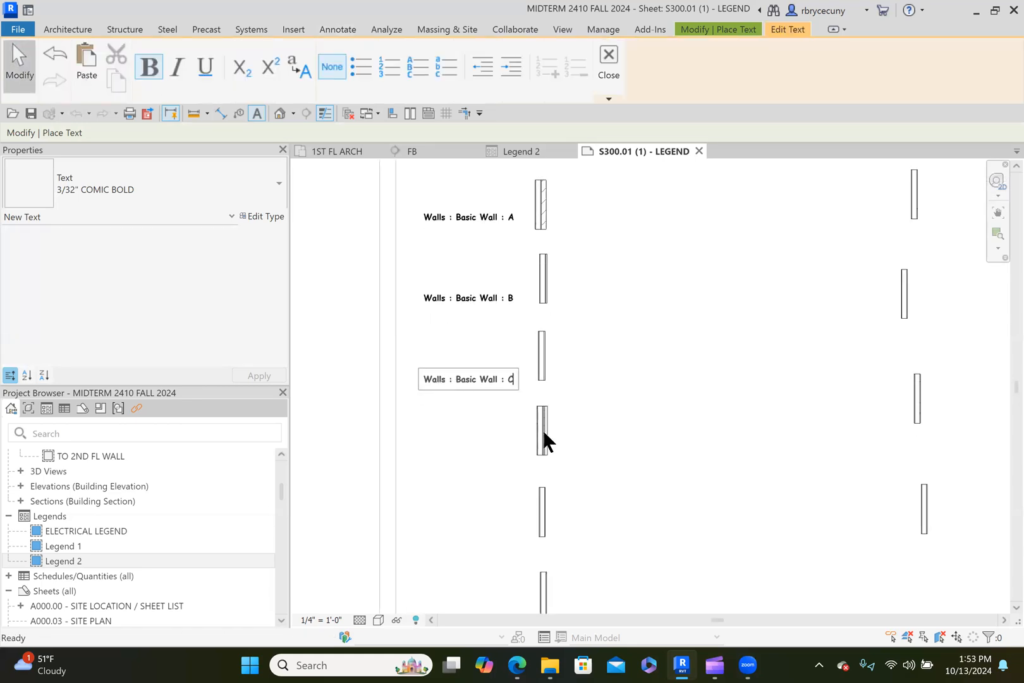
key(Escape)
key(Escape)
Step: Copy wall D's component type name into a text note reading "Walls : Basic Wall : D", aligned under the wall C label
click(543, 441)
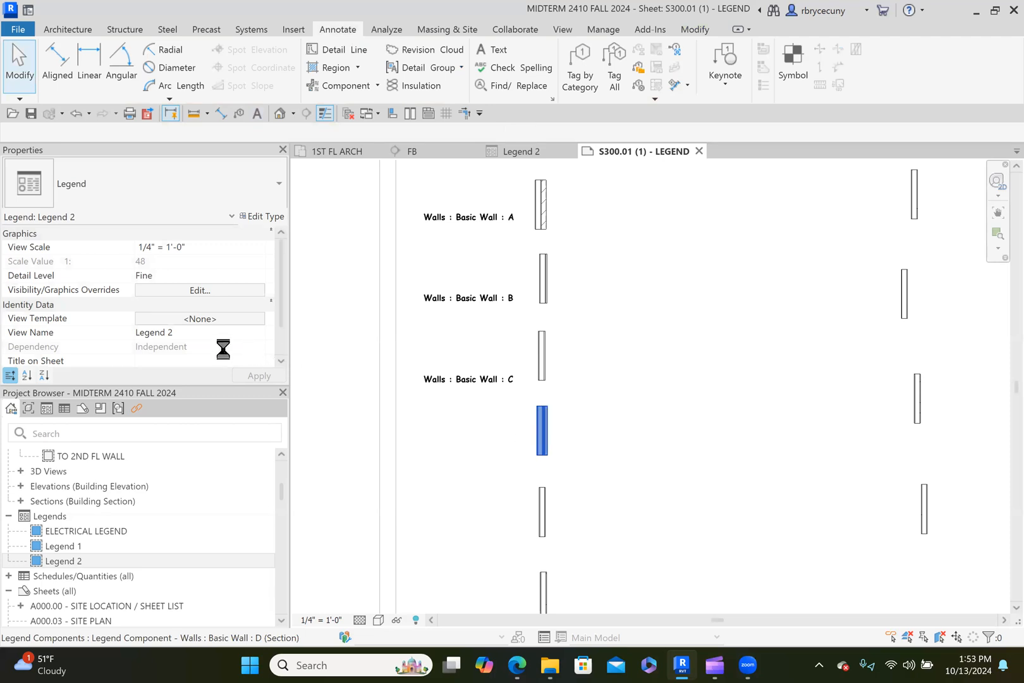
click(229, 304)
drag(231, 304, 129, 310)
key(ctrl+c)
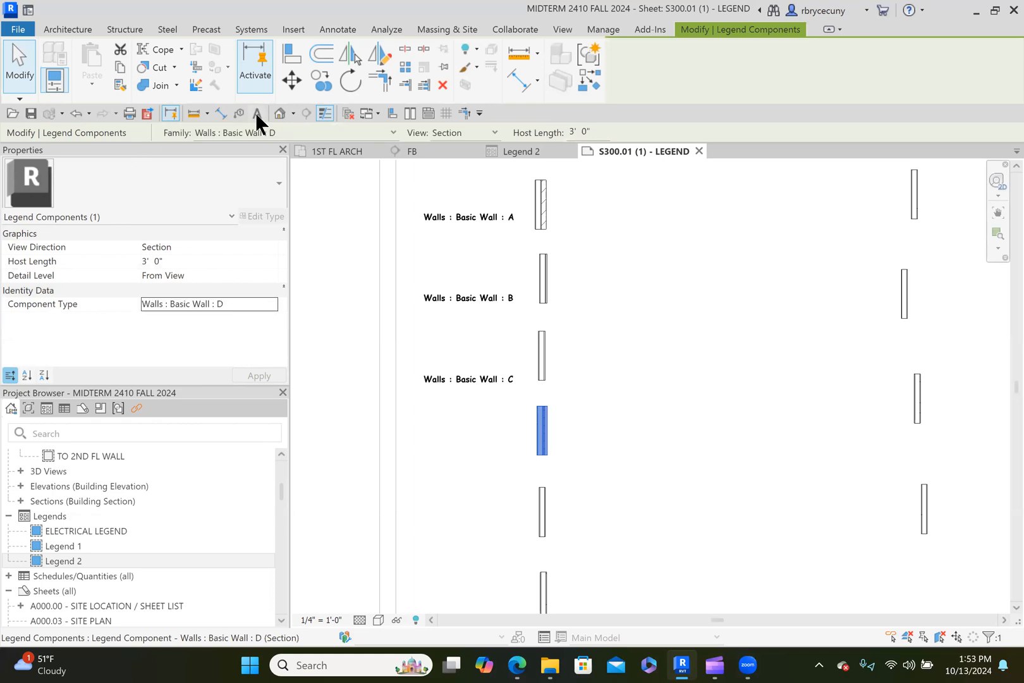
key(t)
key(x)
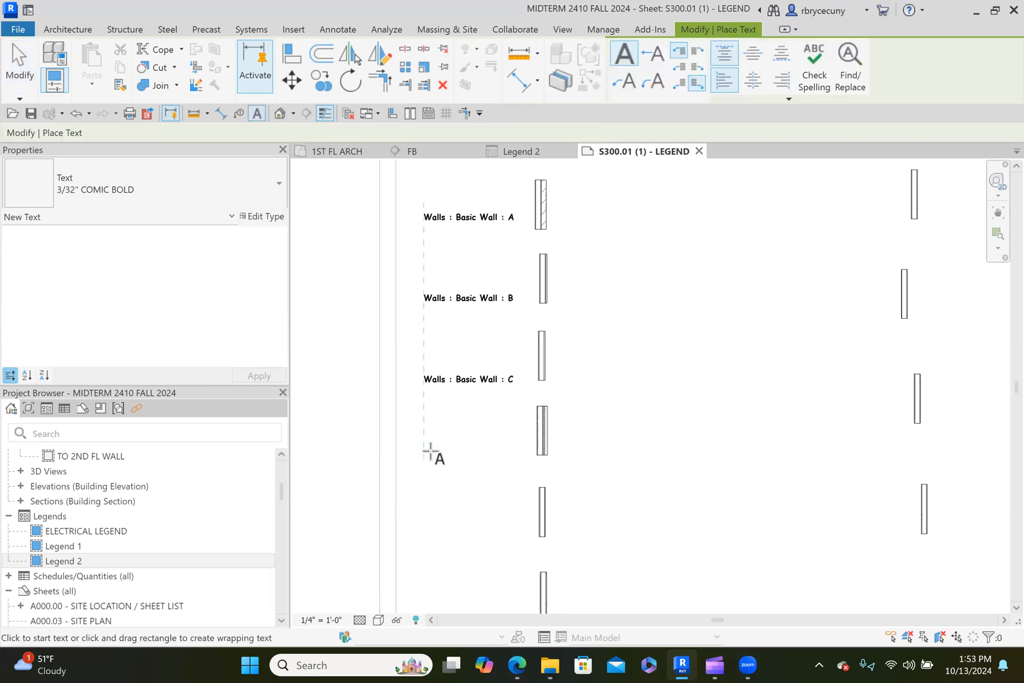
click(423, 450)
key(ctrl+v)
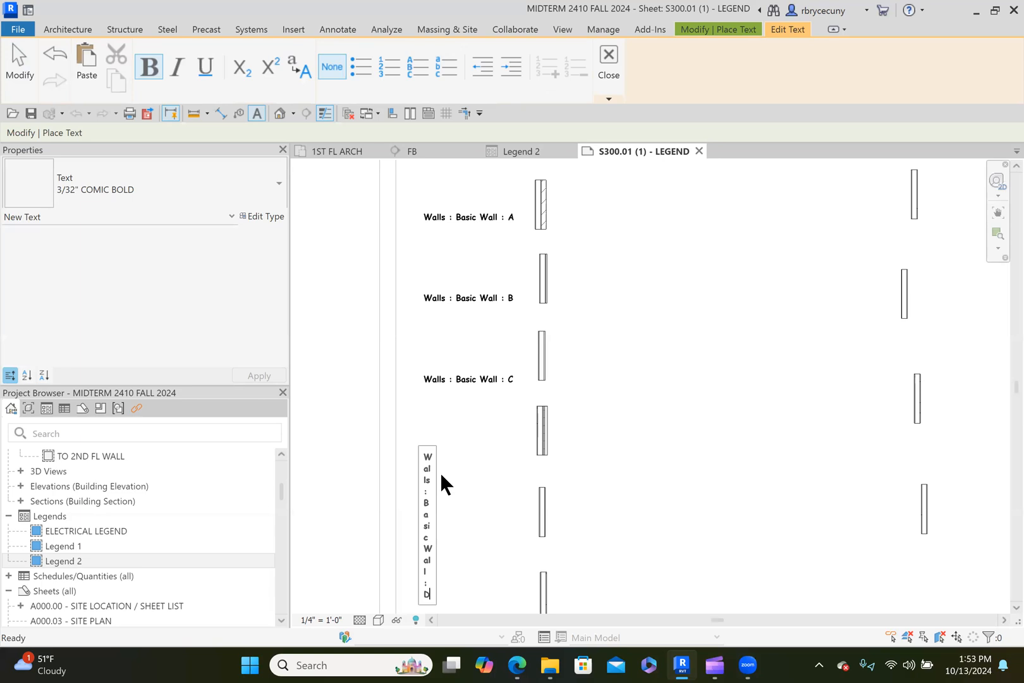
Step: Widen the wall D text note so it fits on one line and move it up slightly beside its wall section
click(484, 505)
drag(485, 527, 531, 524)
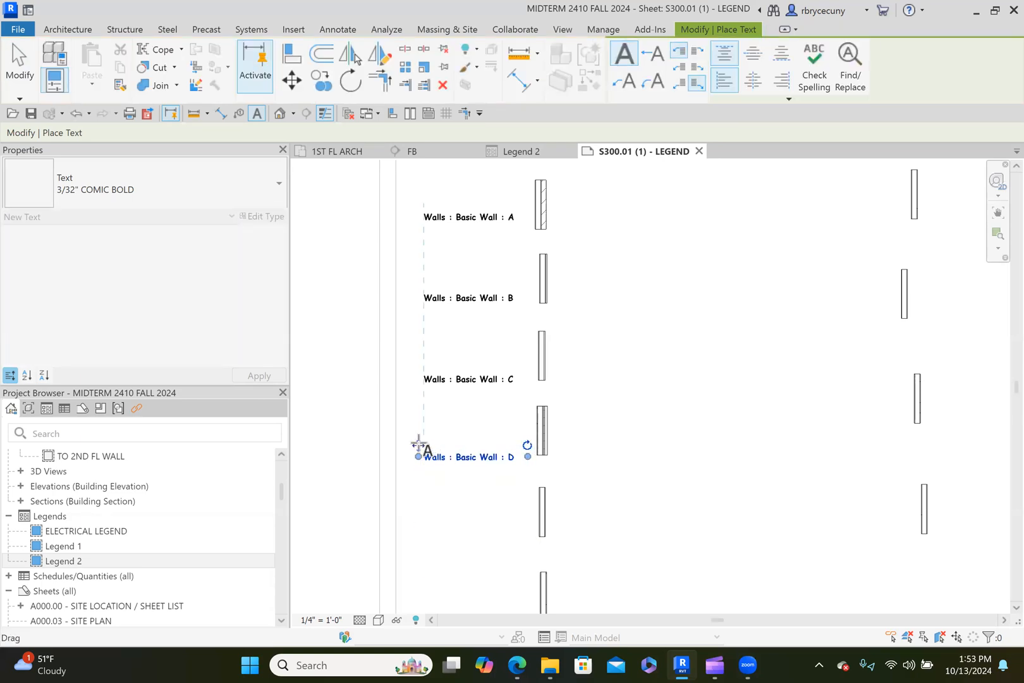
drag(418, 445, 418, 434)
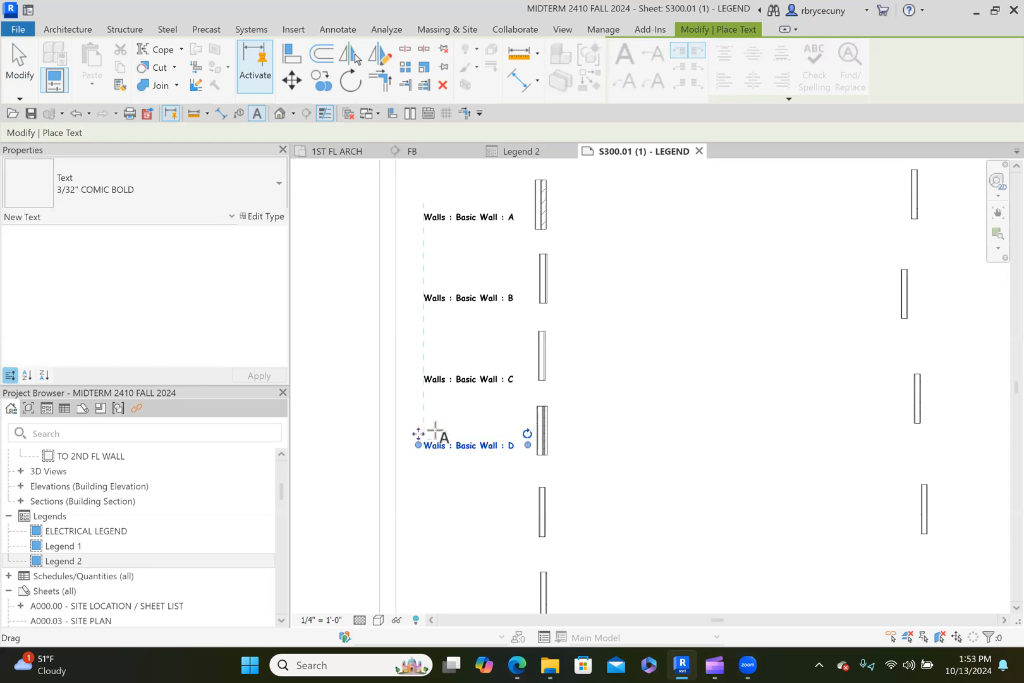
click(17, 68)
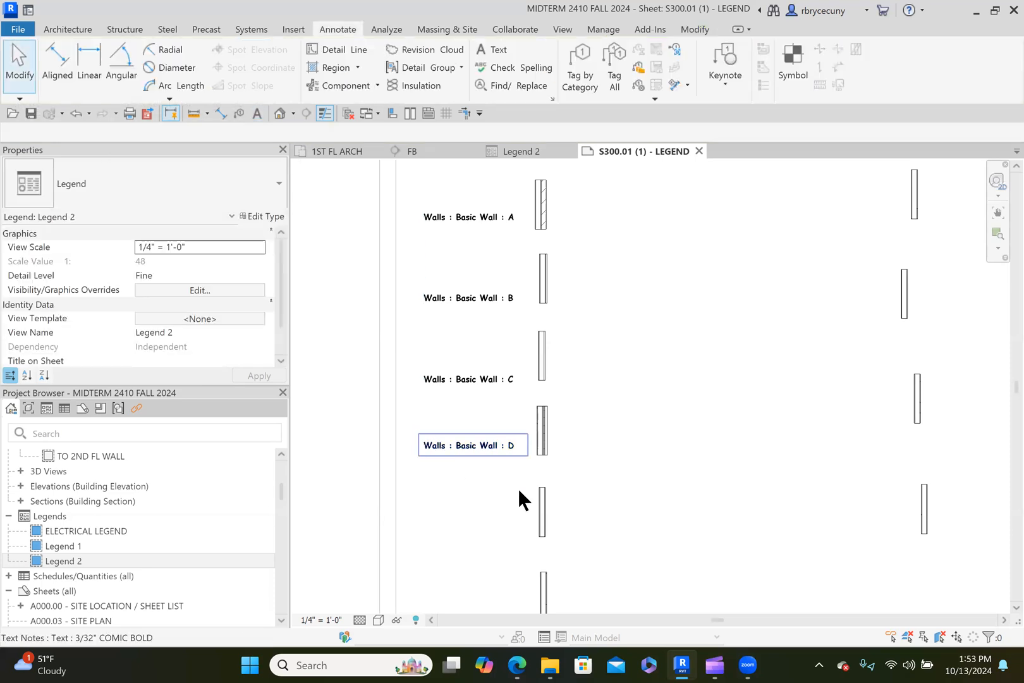
Step: Copy wall E's component type name into a text note beside its section, reading "Walls : Basic Wall : E", aligned under the wall D label
click(545, 511)
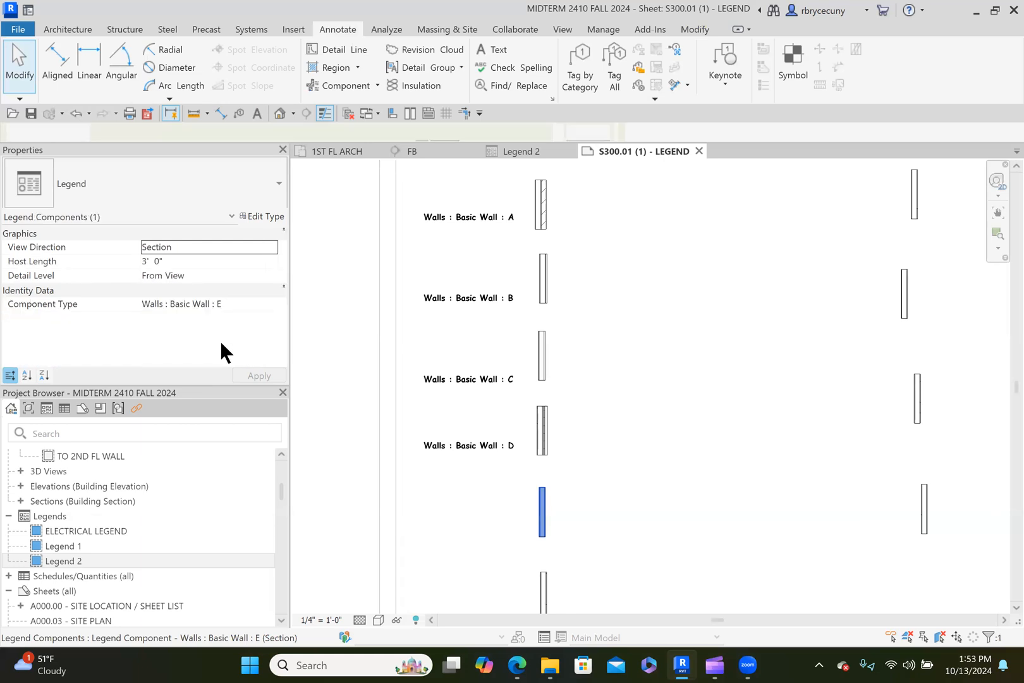
click(242, 304)
key(ctrl+c)
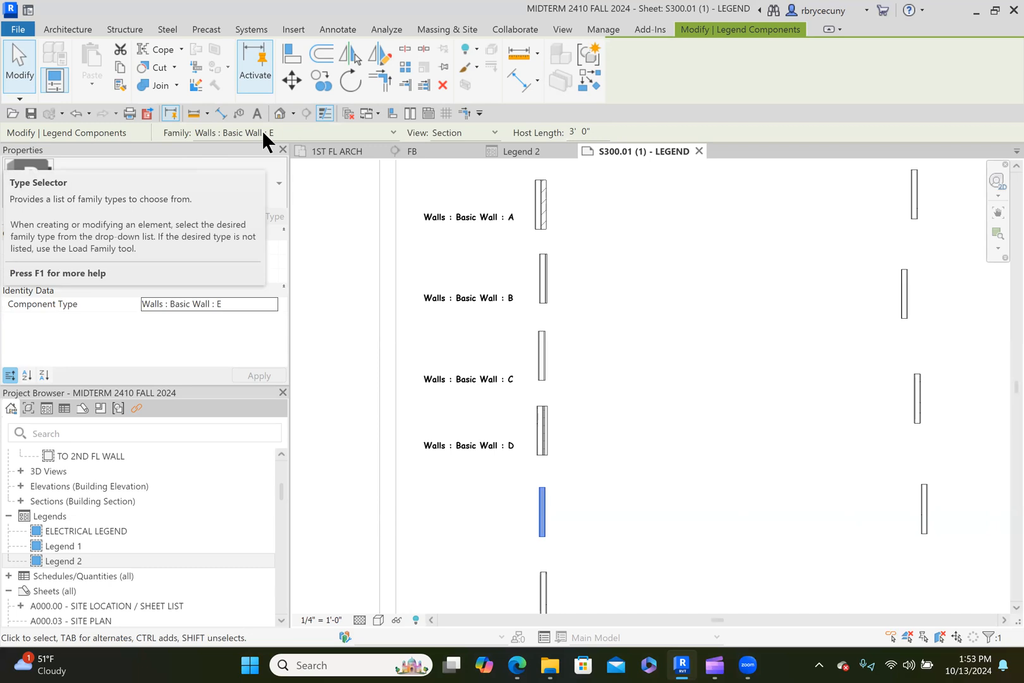
click(256, 113)
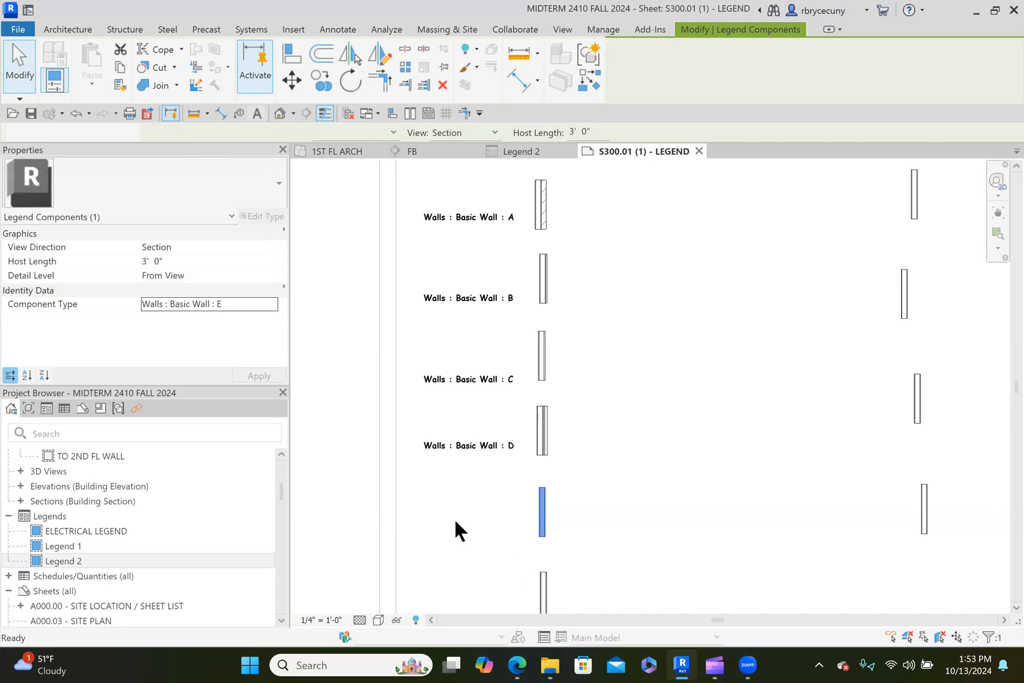
click(421, 524)
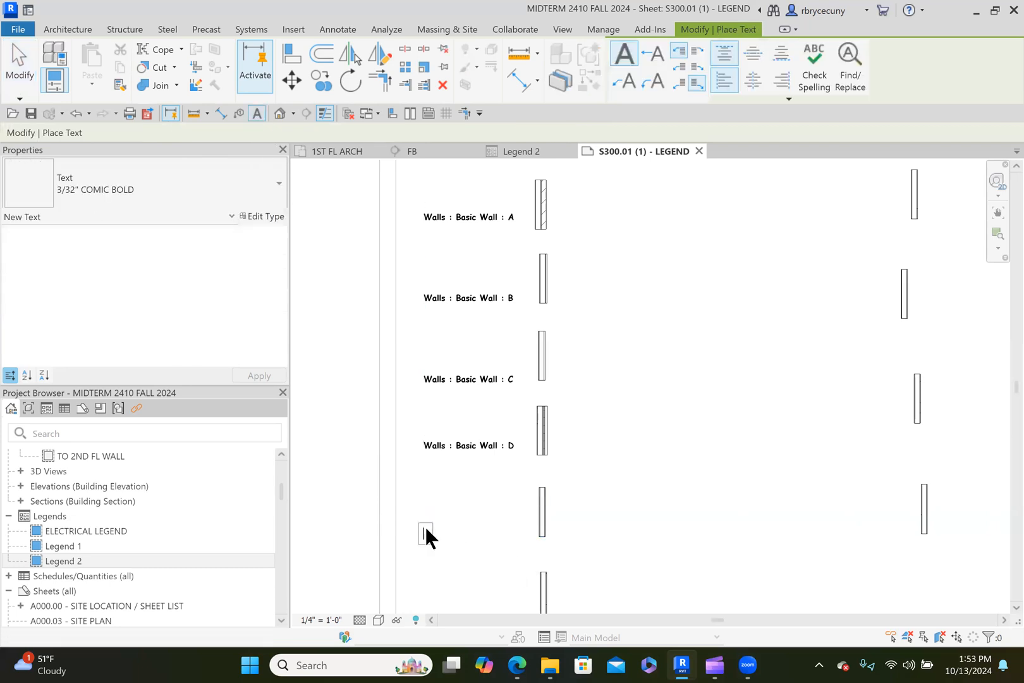
key(ctrl+v)
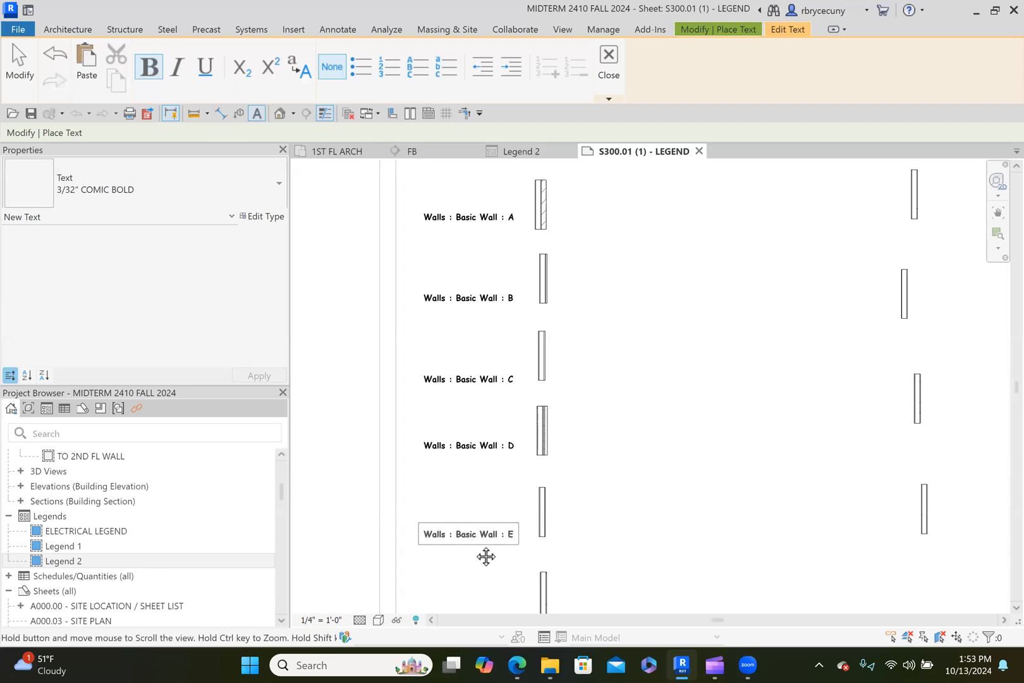
middle_drag(485, 556, 471, 421)
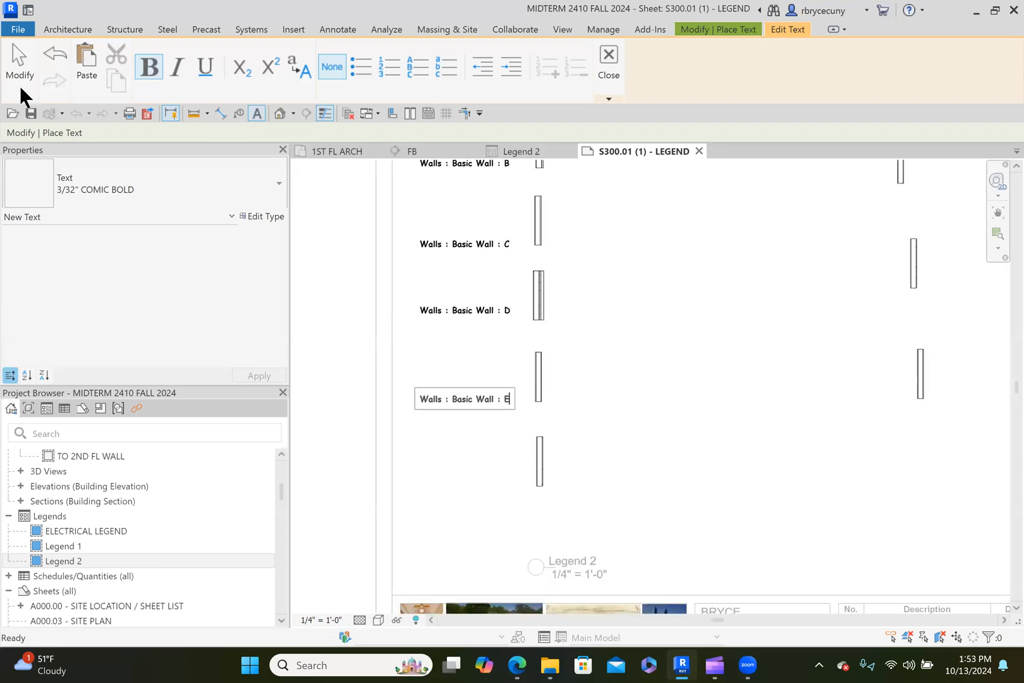
Step: Copy wall F's component type name into a text note beside its section, reading "Walls : Basic Wall : F", aligned under the wall E label
click(544, 467)
click(545, 469)
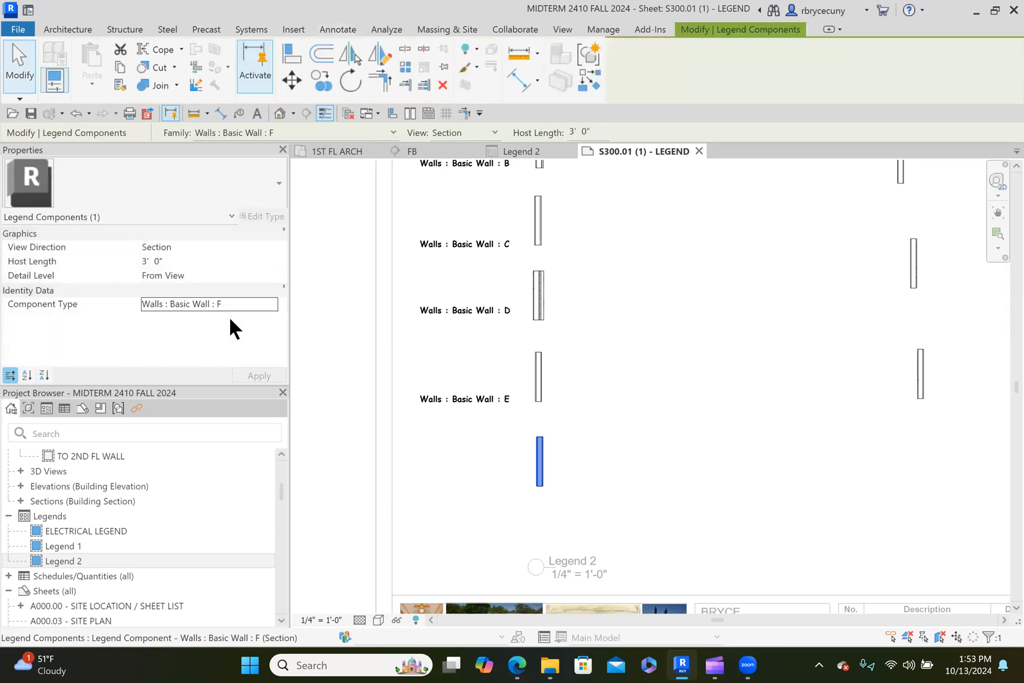
click(237, 305)
key(ctrl+c)
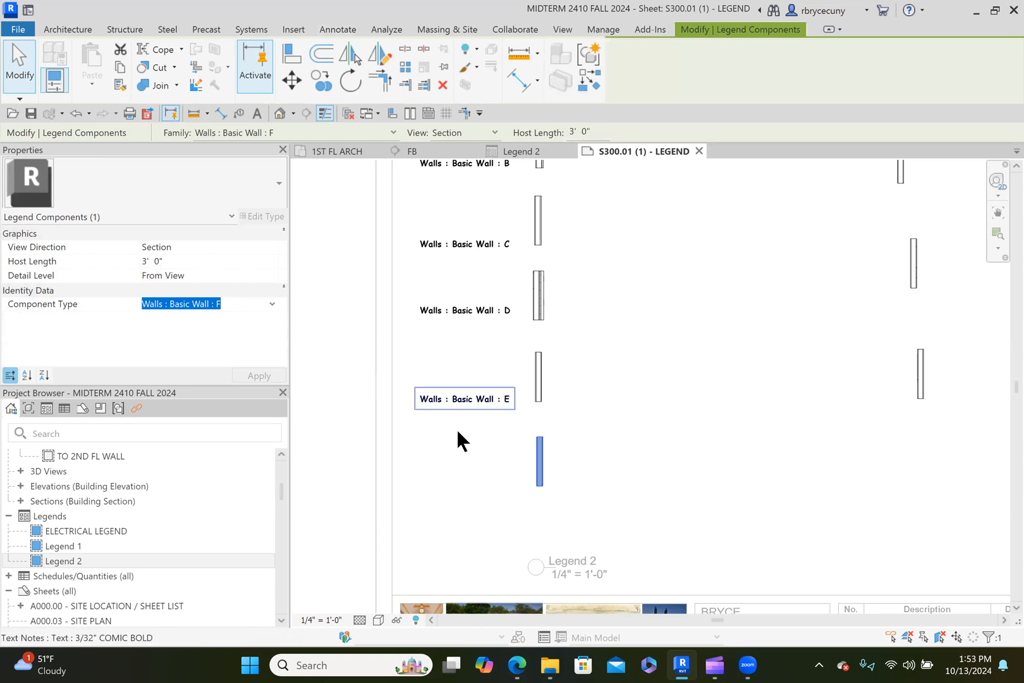
click(258, 113)
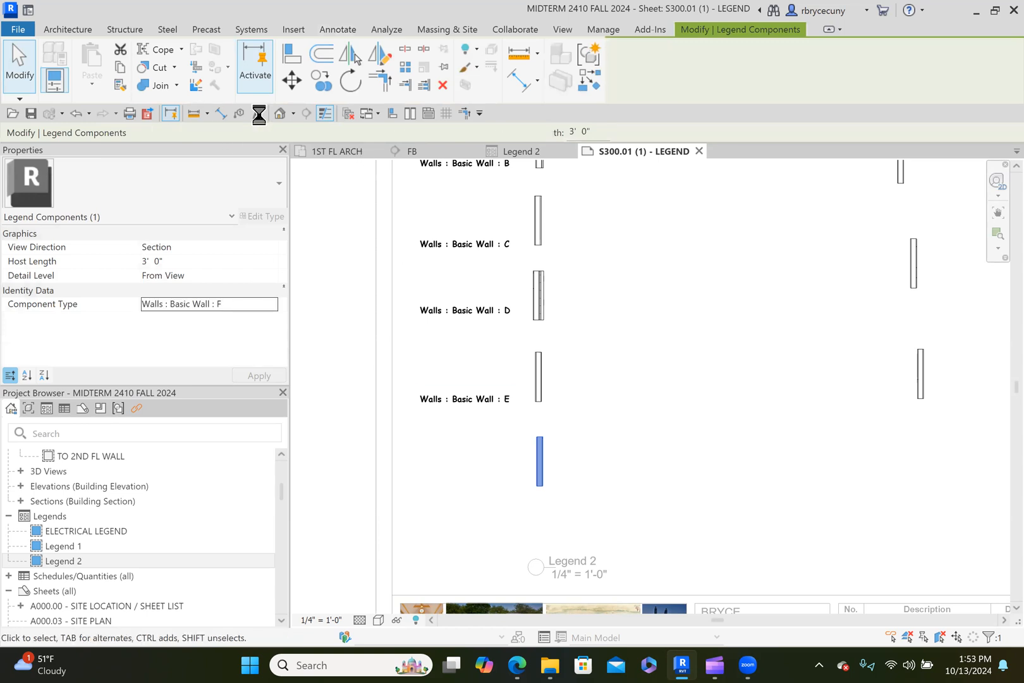
click(420, 480)
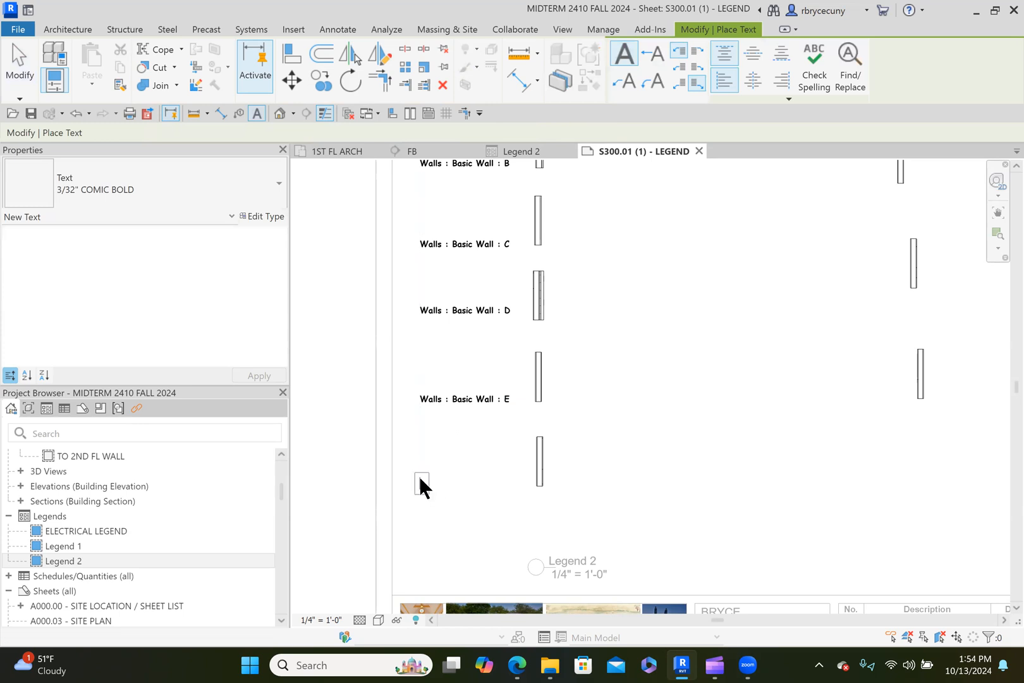
key(ctrl+v)
scroll(419, 480, down, 3)
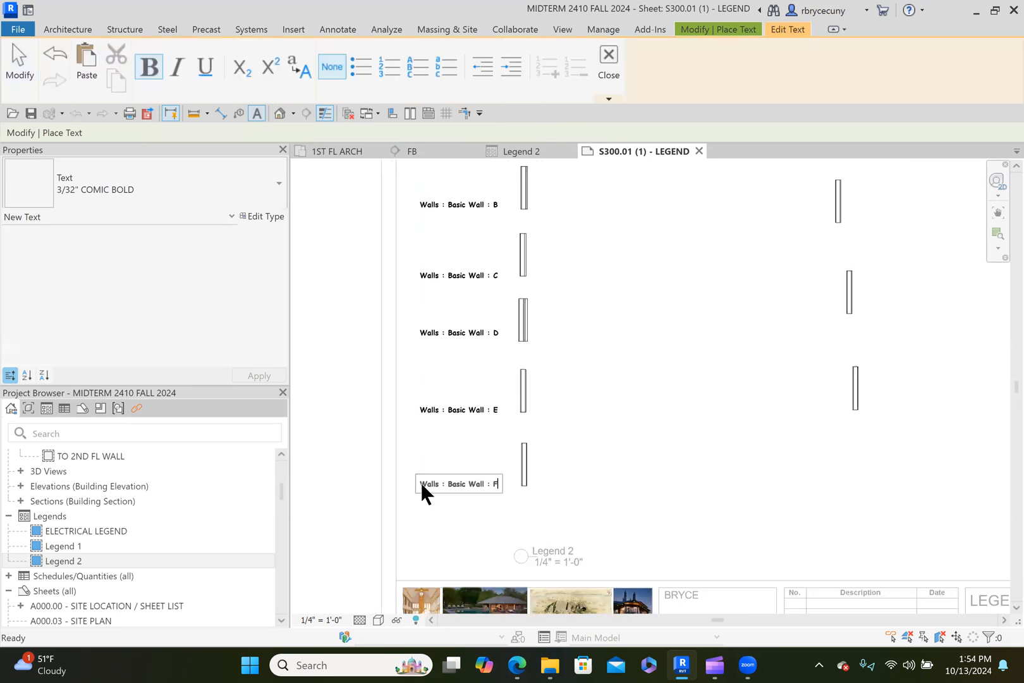
middle_drag(484, 380, 399, 442)
scroll(619, 259, up, 1)
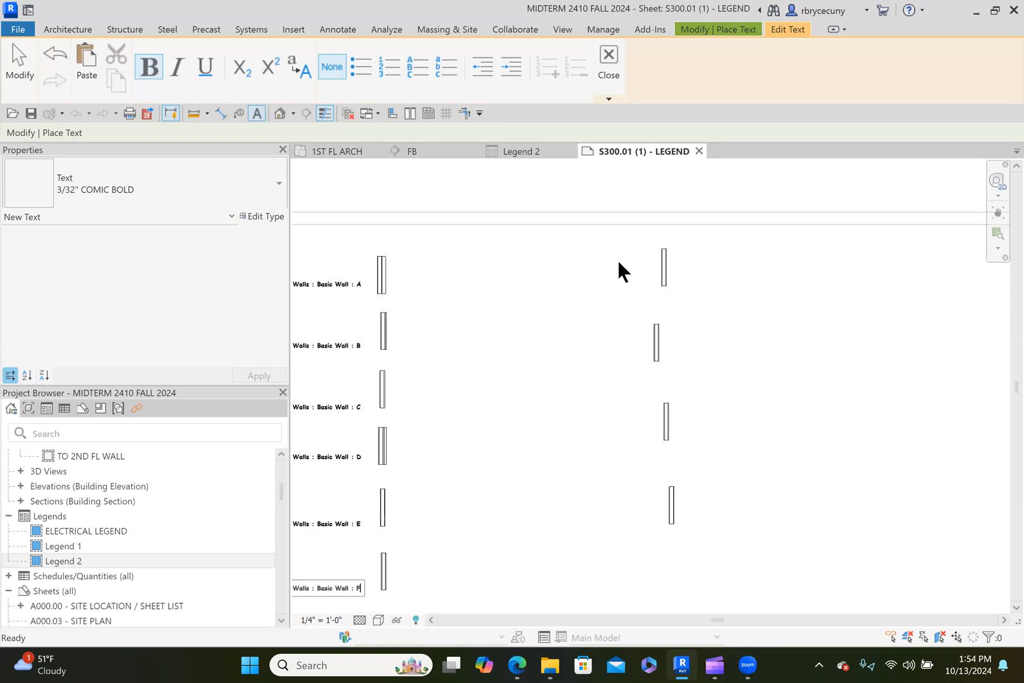
middle_drag(608, 488, 620, 480)
middle_drag(545, 408, 542, 355)
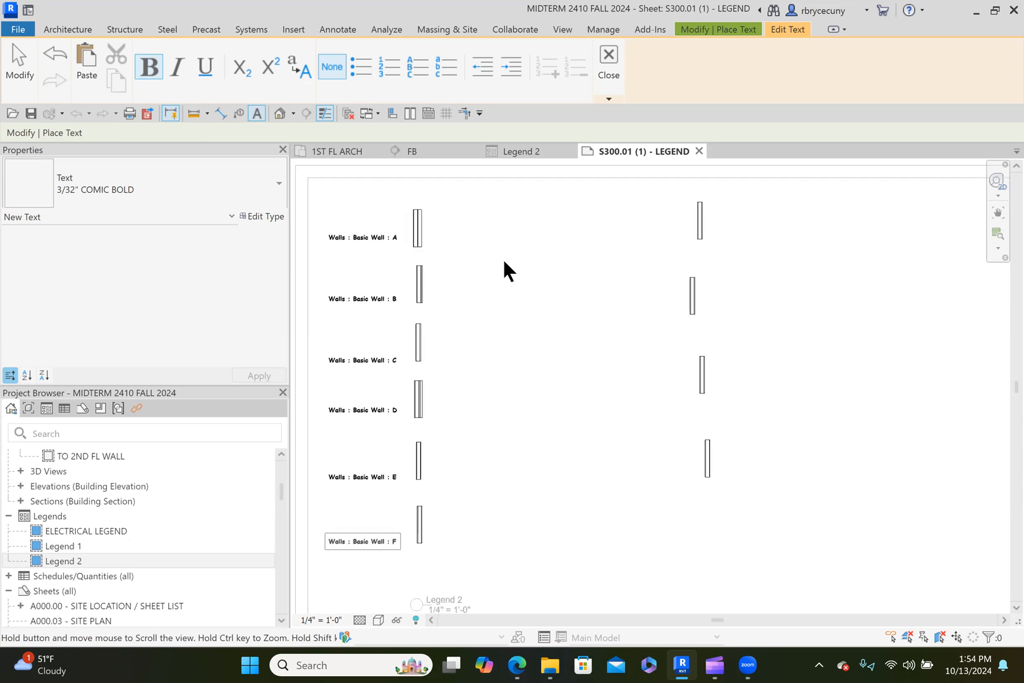
middle_drag(542, 528, 533, 567)
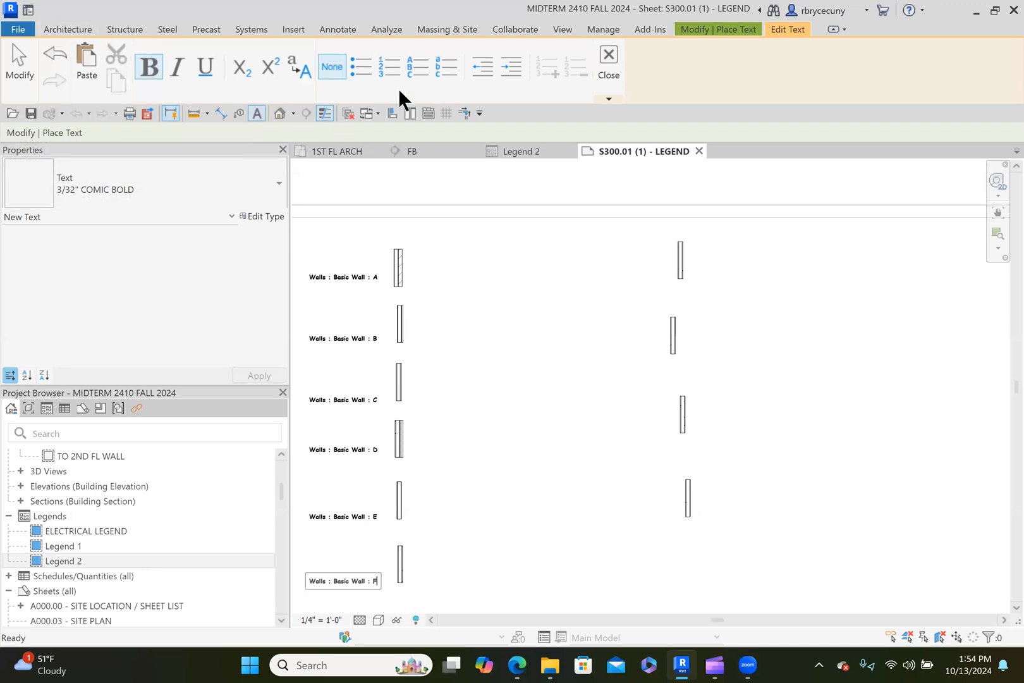
click(346, 29)
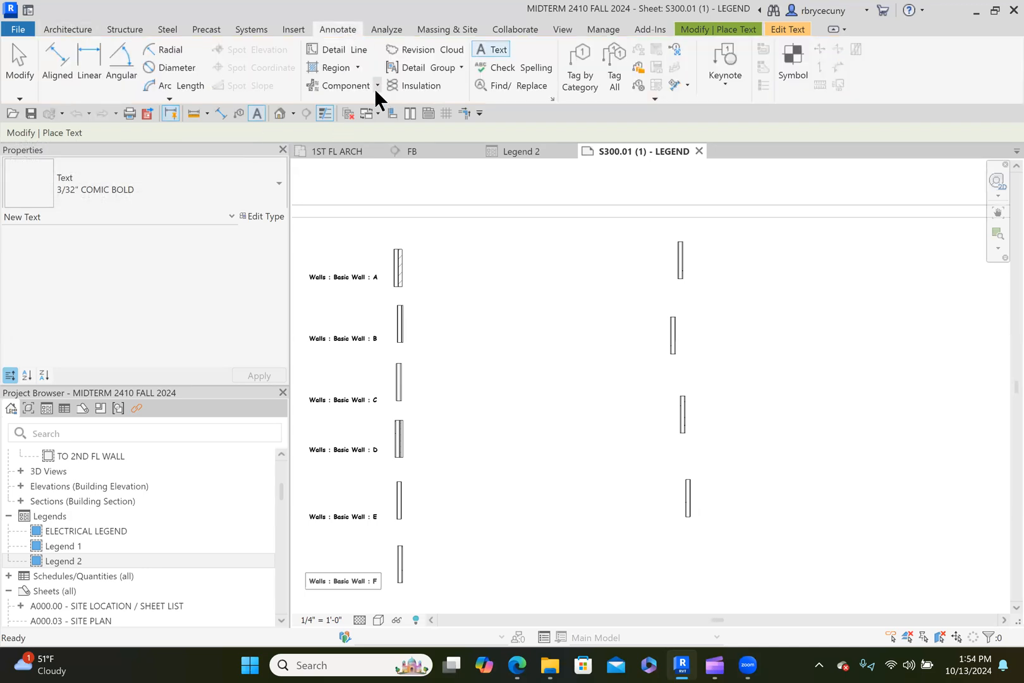
click(377, 86)
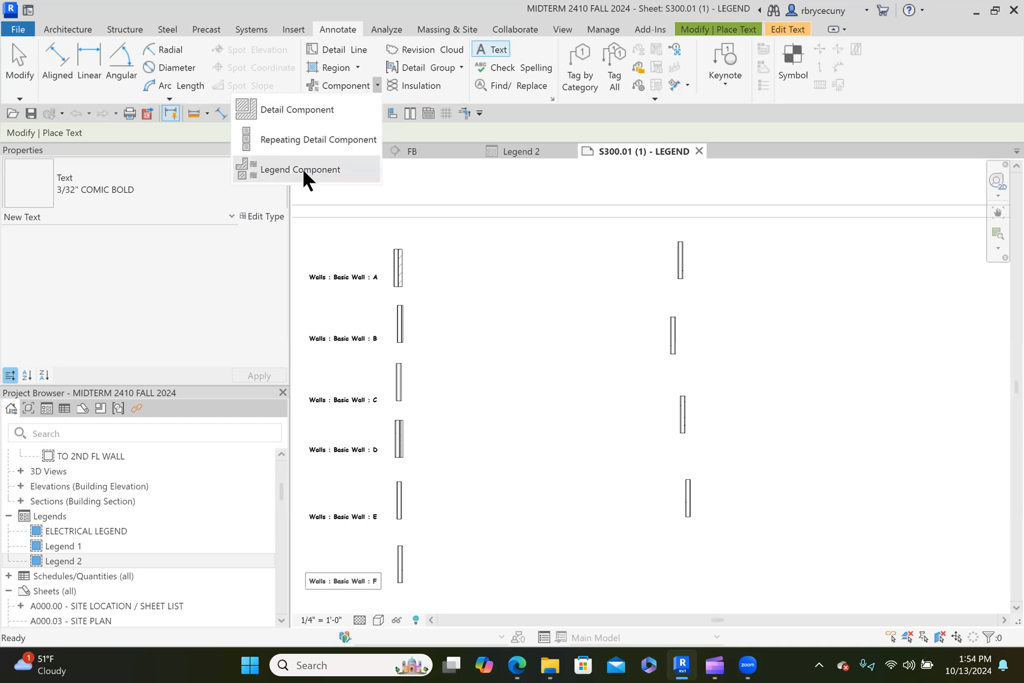
Step: Copy wall G's component type name into a text note reading "Walls : Basic Wall : G", beside its section and level with the wall A label
click(16, 63)
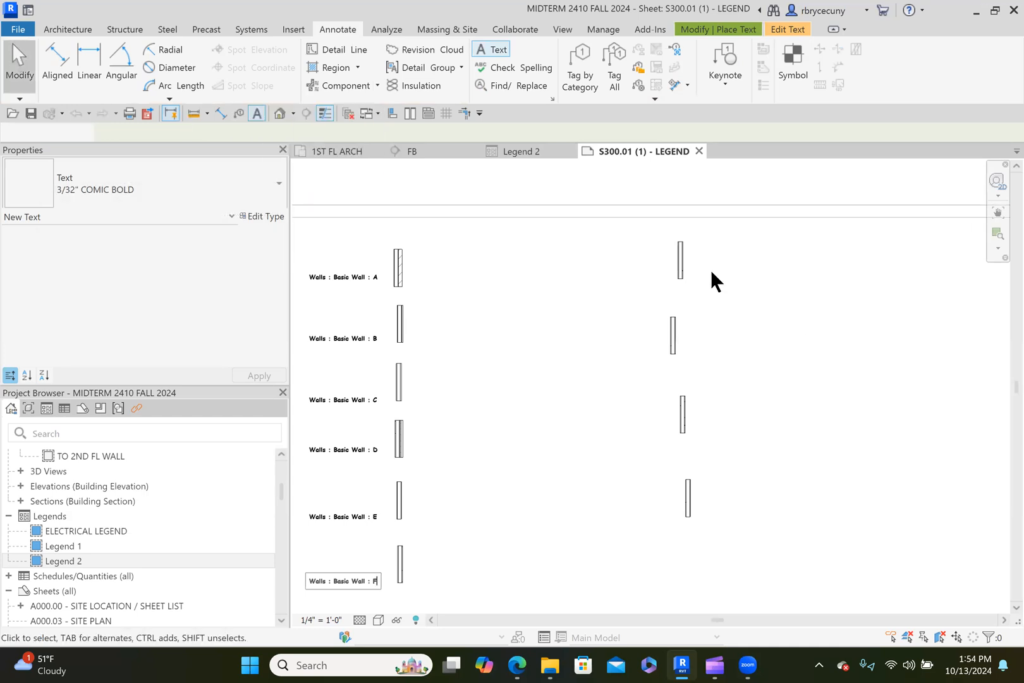
click(679, 263)
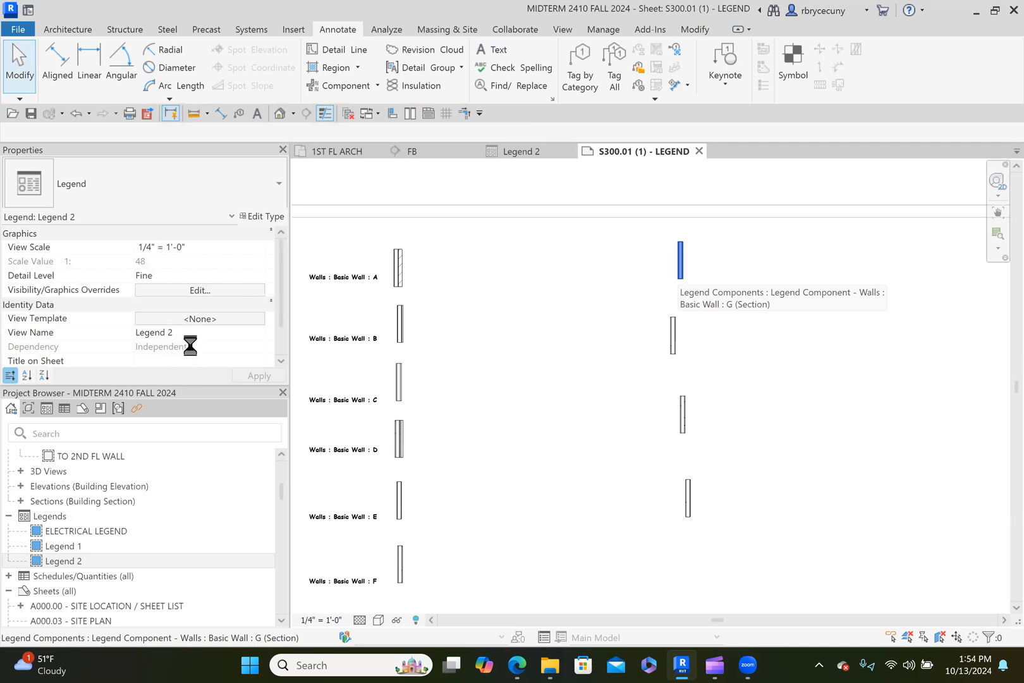
click(239, 303)
key(ctrl+c)
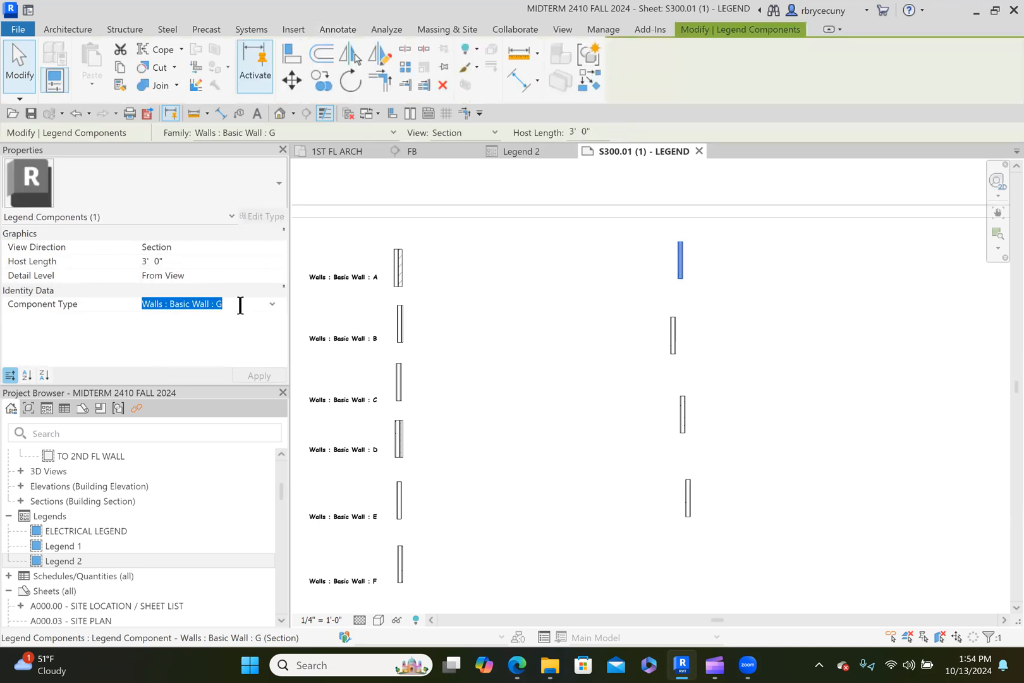
click(258, 113)
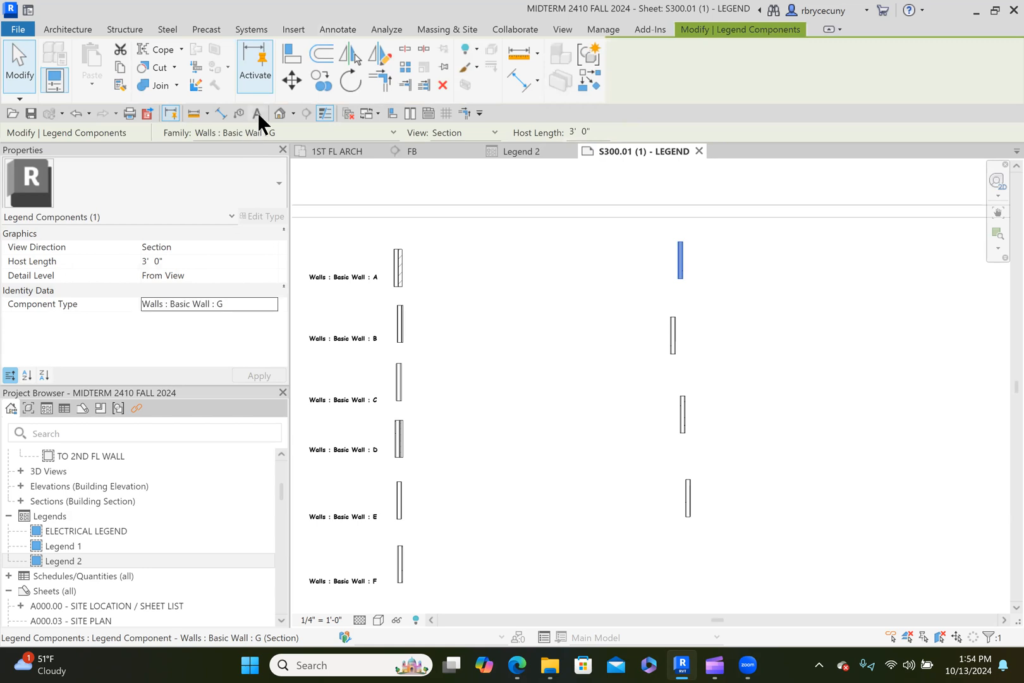
click(562, 272)
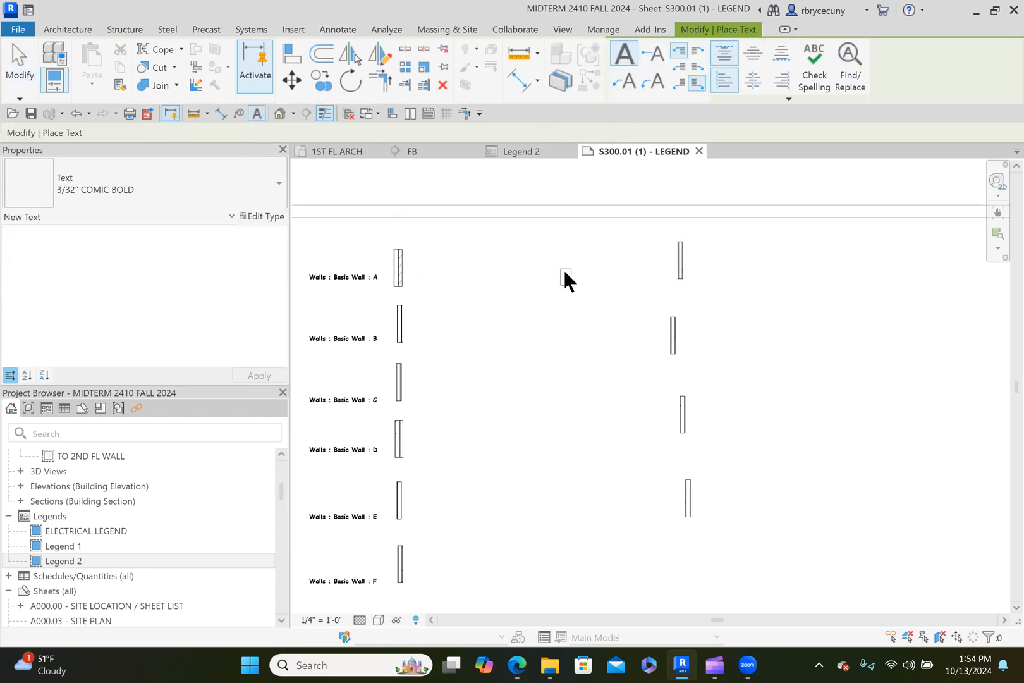
key(ctrl+v)
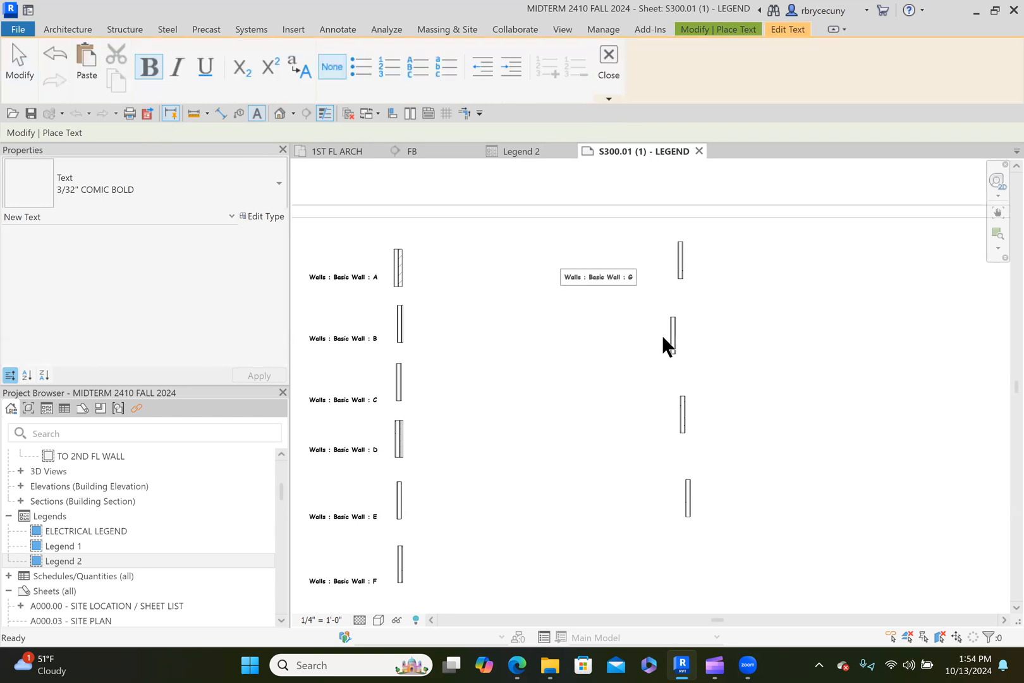
scroll(658, 332, up, 2)
click(683, 337)
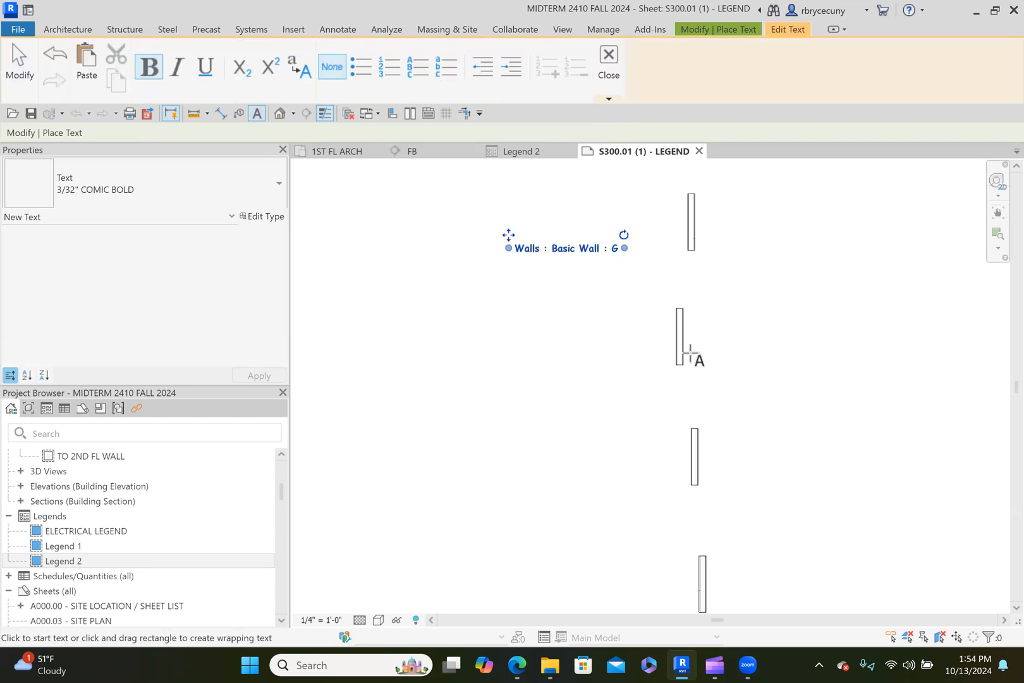
key(Escape)
key(Escape)
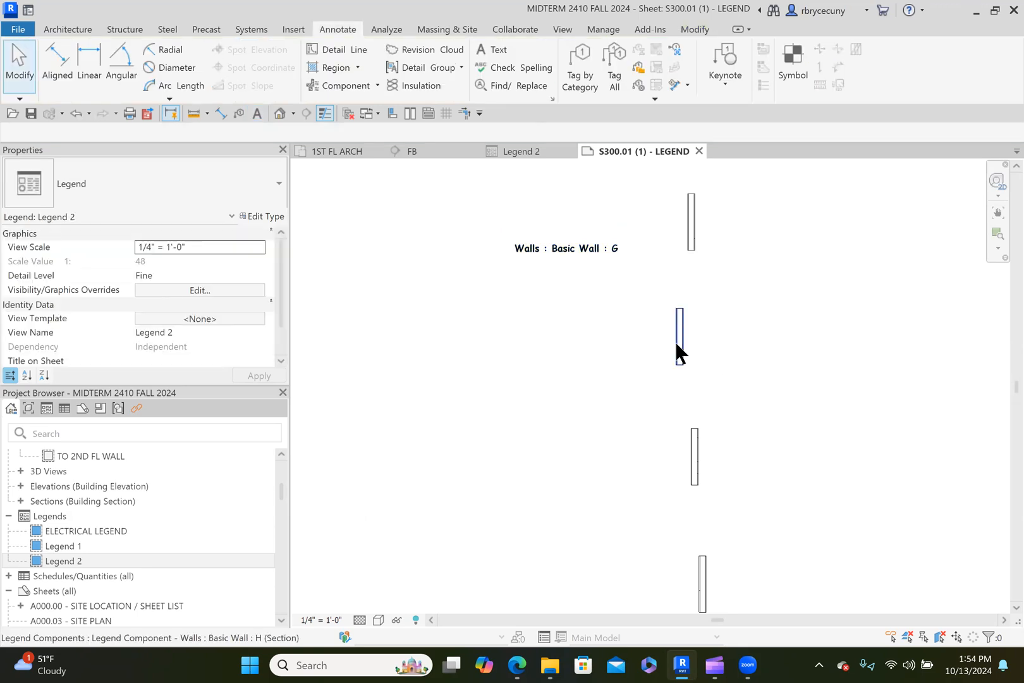
Step: Copy wall H's component type name into a text note beside its section, reading "Walls : Basic Wall : H", below the wall G label
click(678, 353)
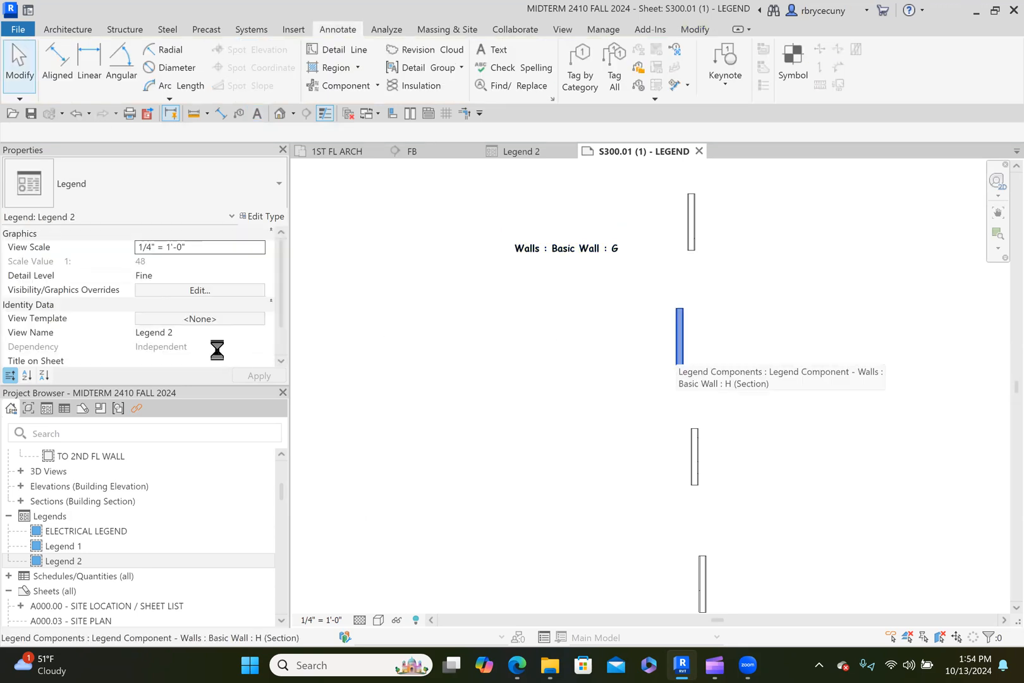
click(245, 305)
key(ctrl+c)
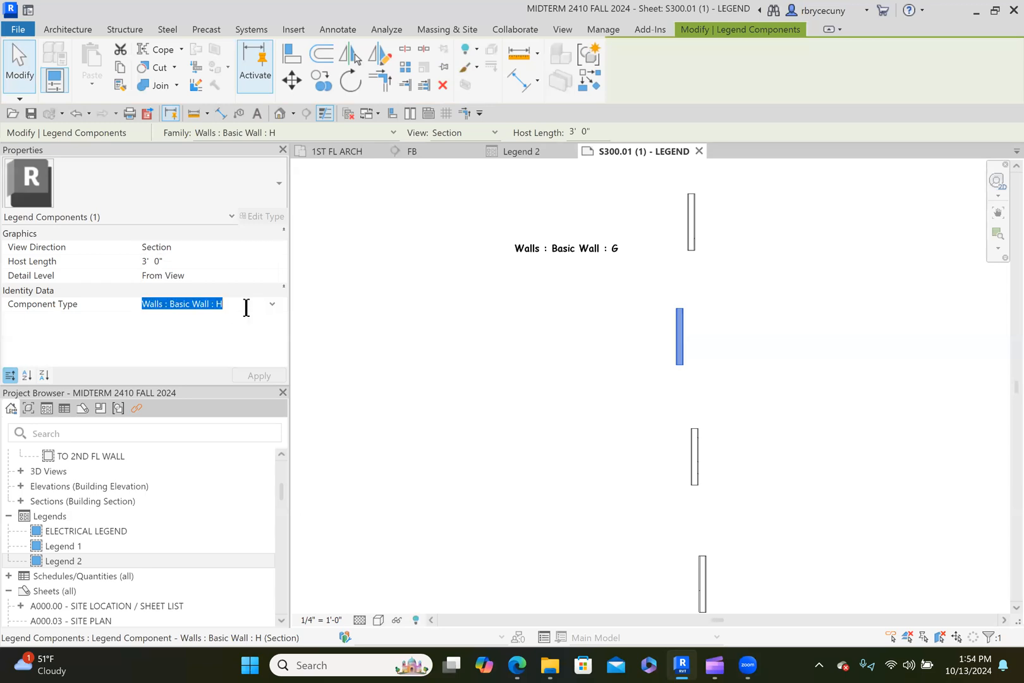
click(259, 112)
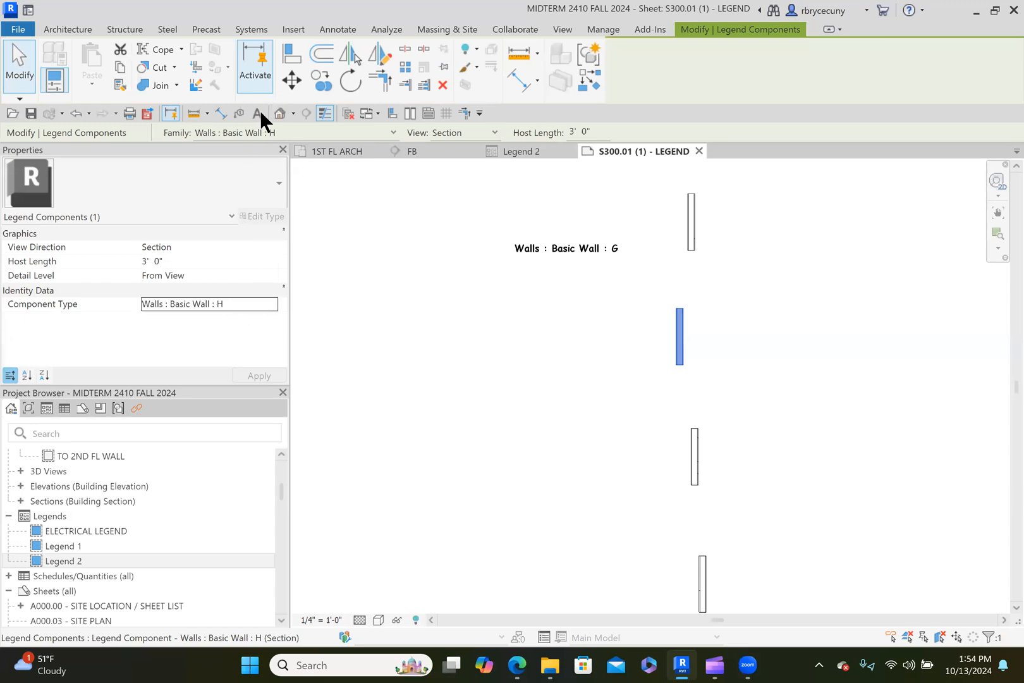
click(531, 352)
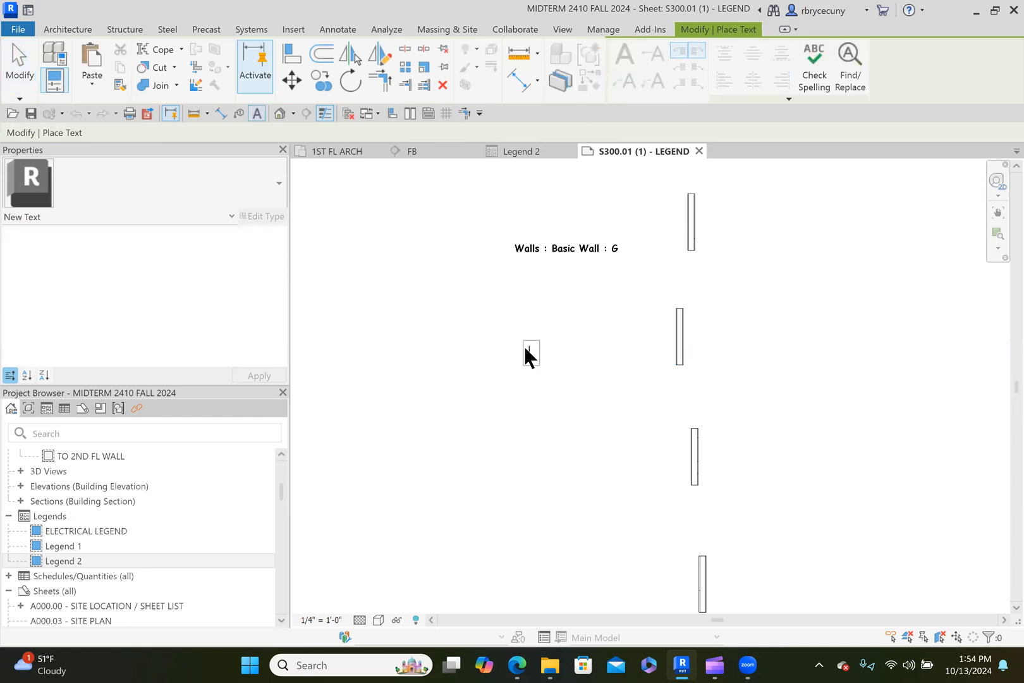
key(ctrl+v)
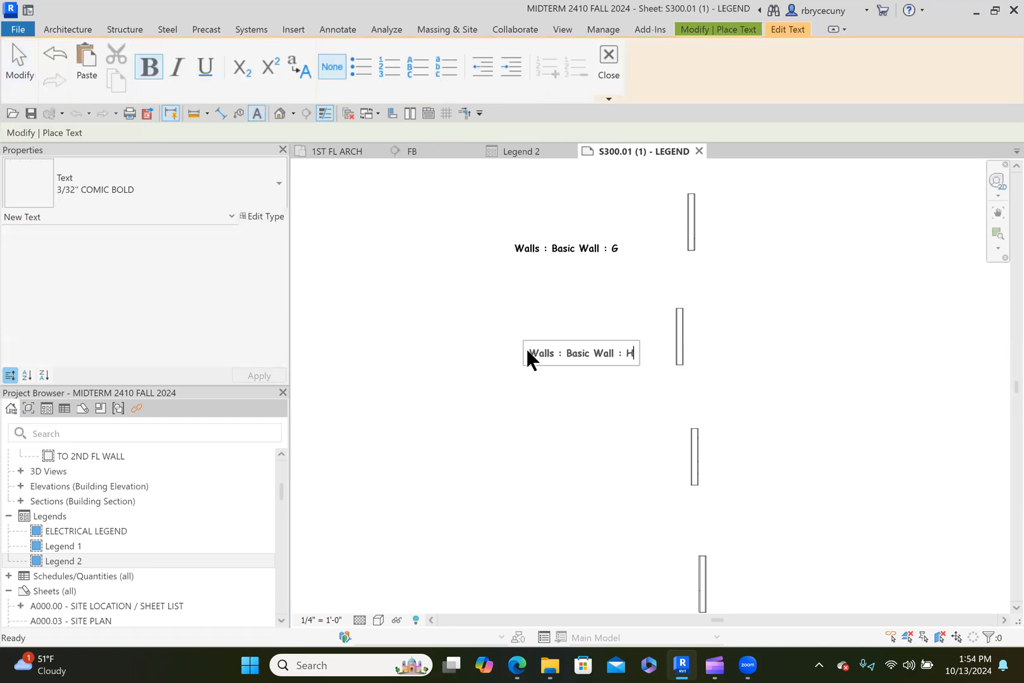
middle_drag(572, 407, 554, 349)
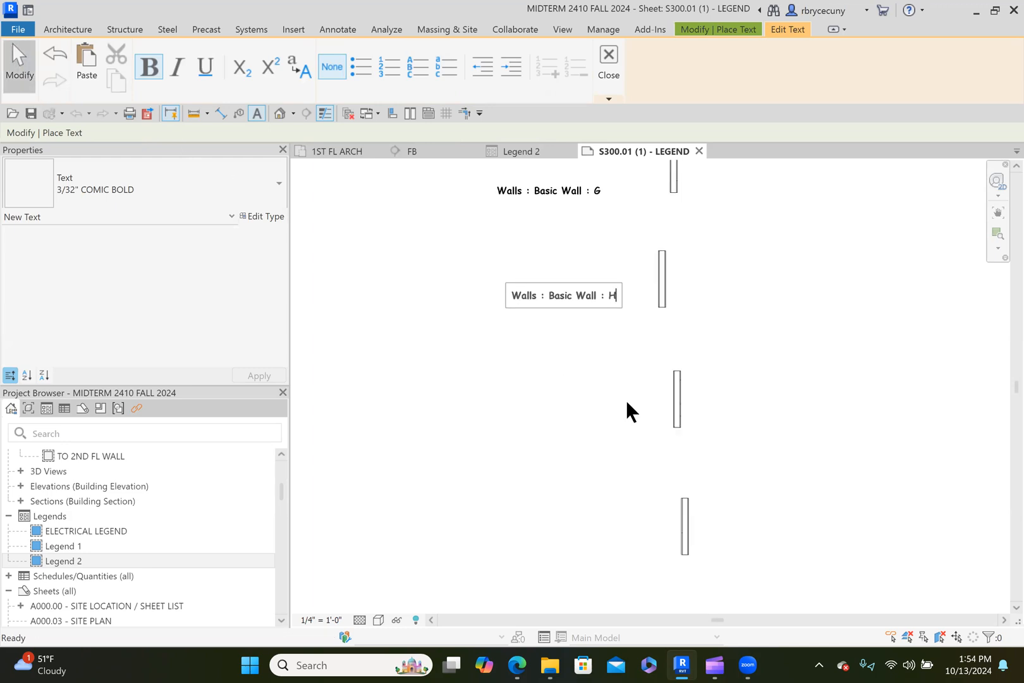
key(Escape)
key(Escape)
Step: Copy wall I's component type name into a text note beside its section, reading "Walls : Basic Wall : I", aligned under the wall H label
click(678, 407)
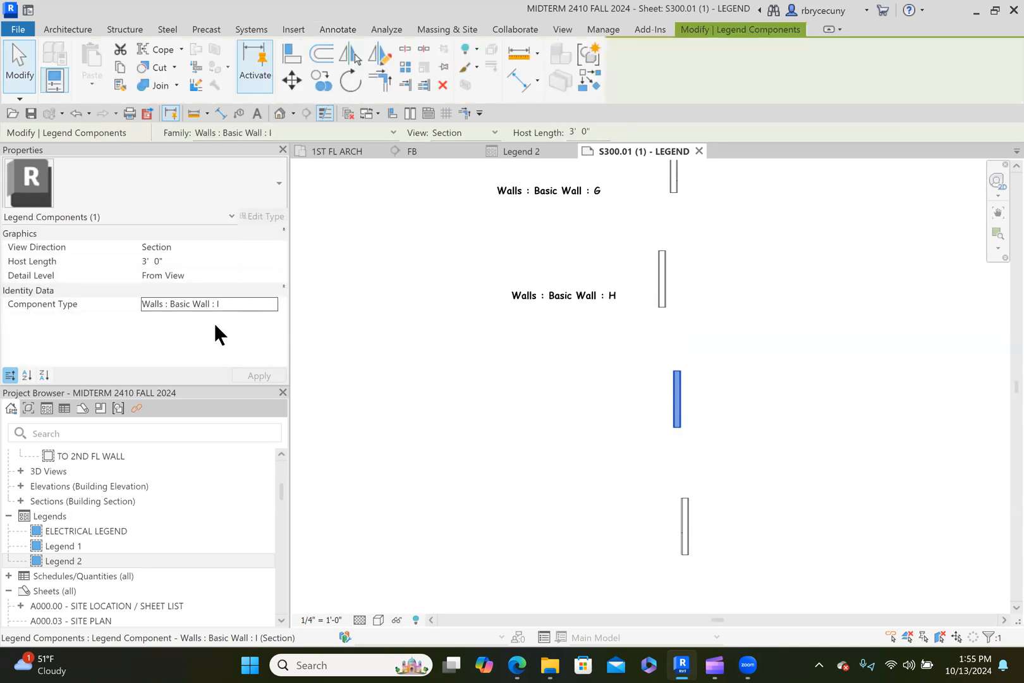
click(230, 305)
key(ctrl+c)
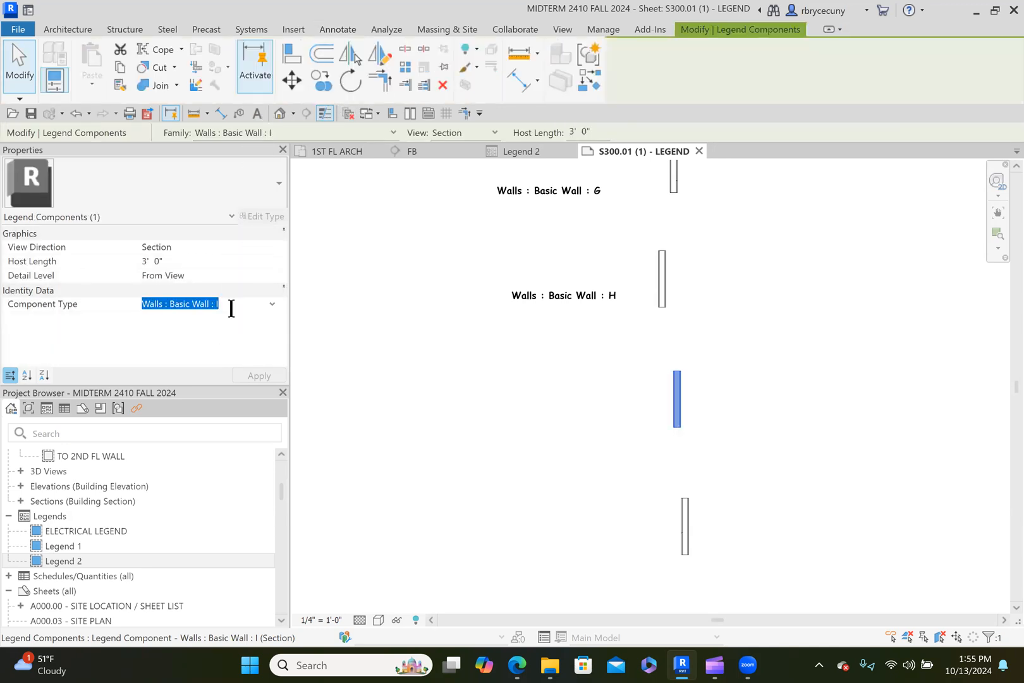
click(256, 115)
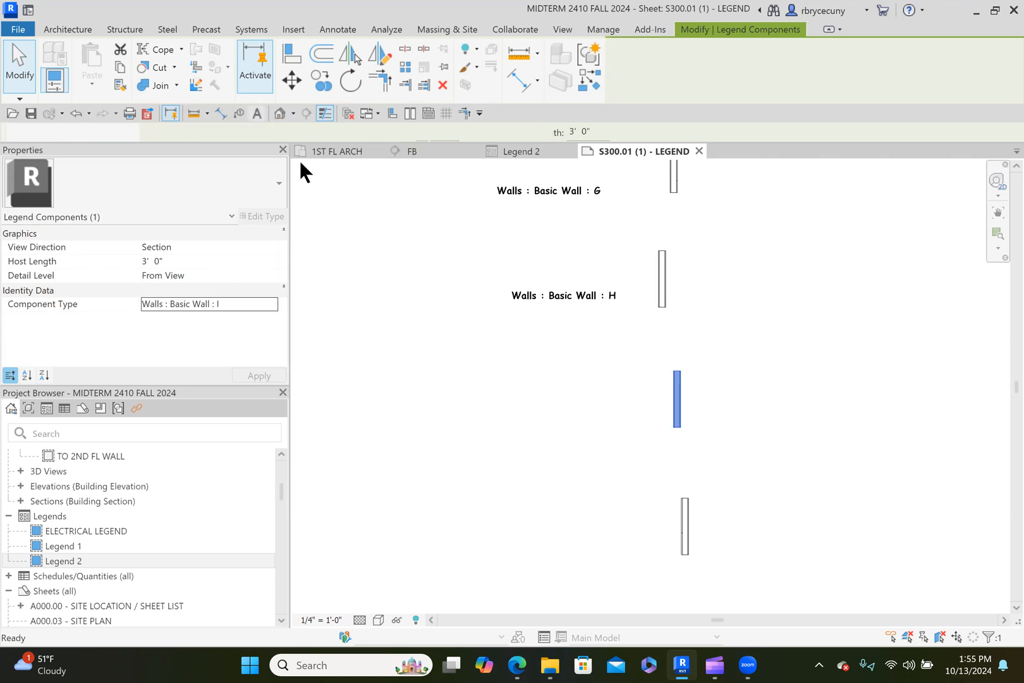
click(514, 418)
key(ctrl+v)
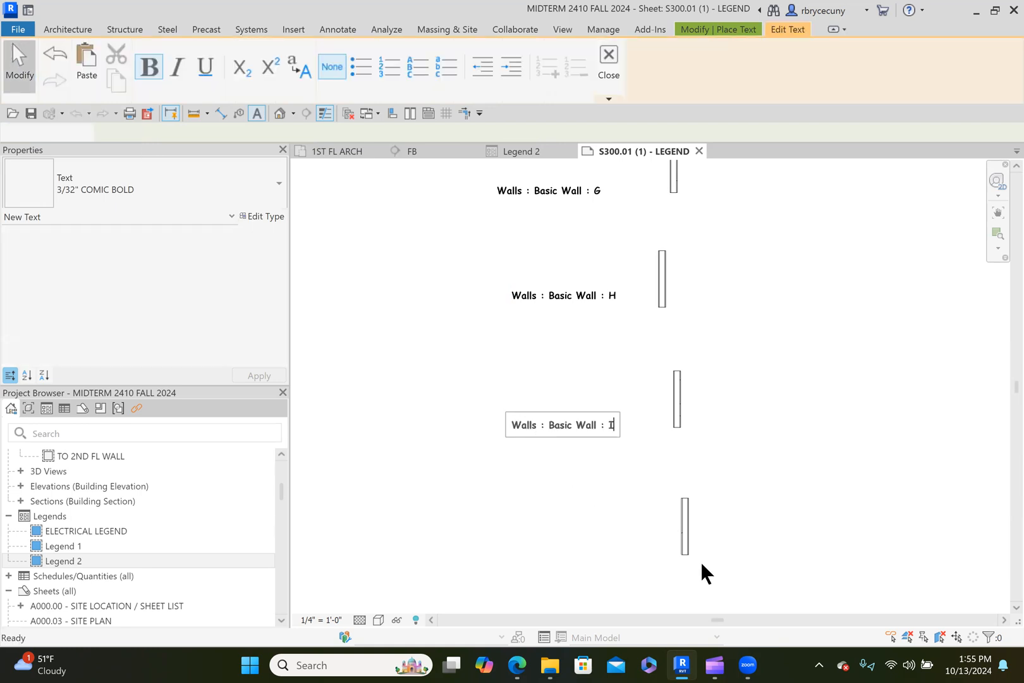
key(Escape)
key(Escape)
Step: Copy wall J's component type name into a text note beside its section, reading "Walls : Basic Wall : J", aligned under the wall I label
click(684, 547)
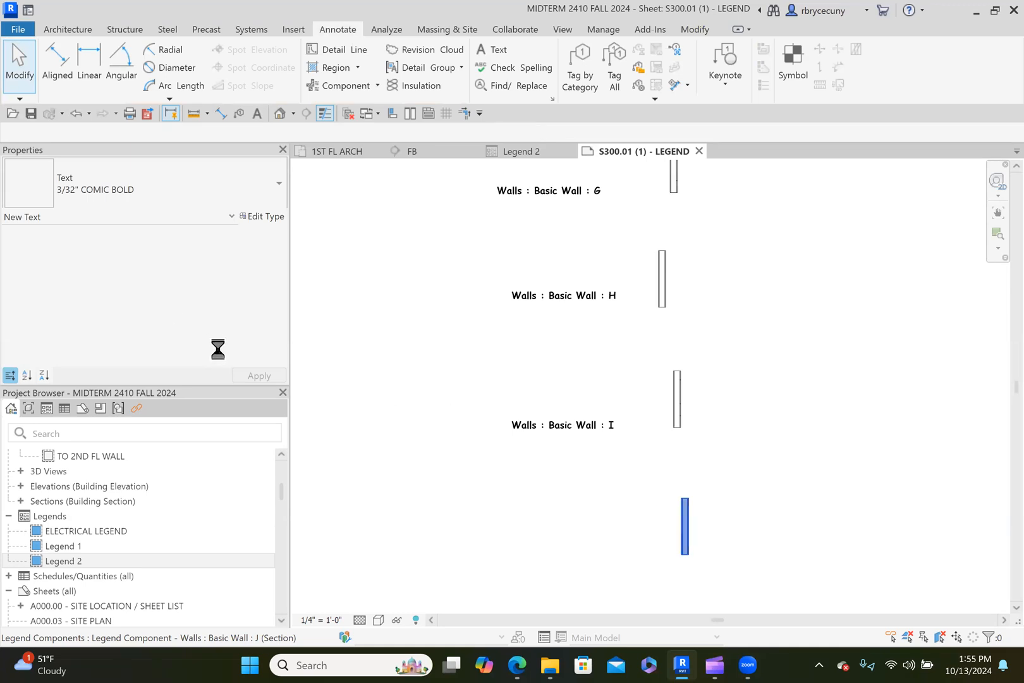
click(234, 306)
key(ctrl+c)
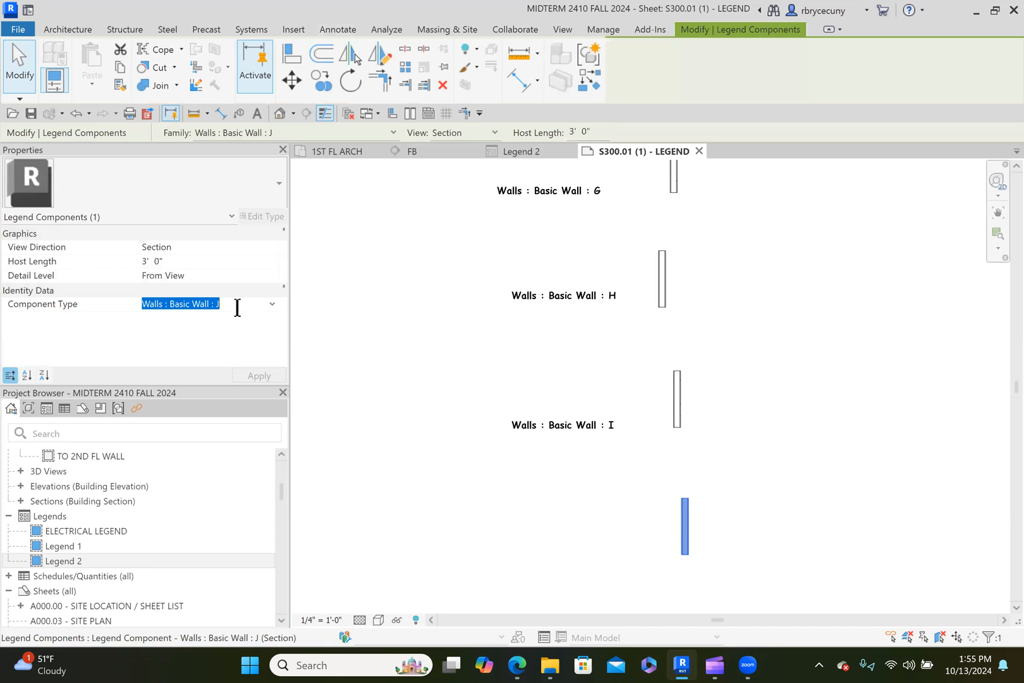
click(258, 112)
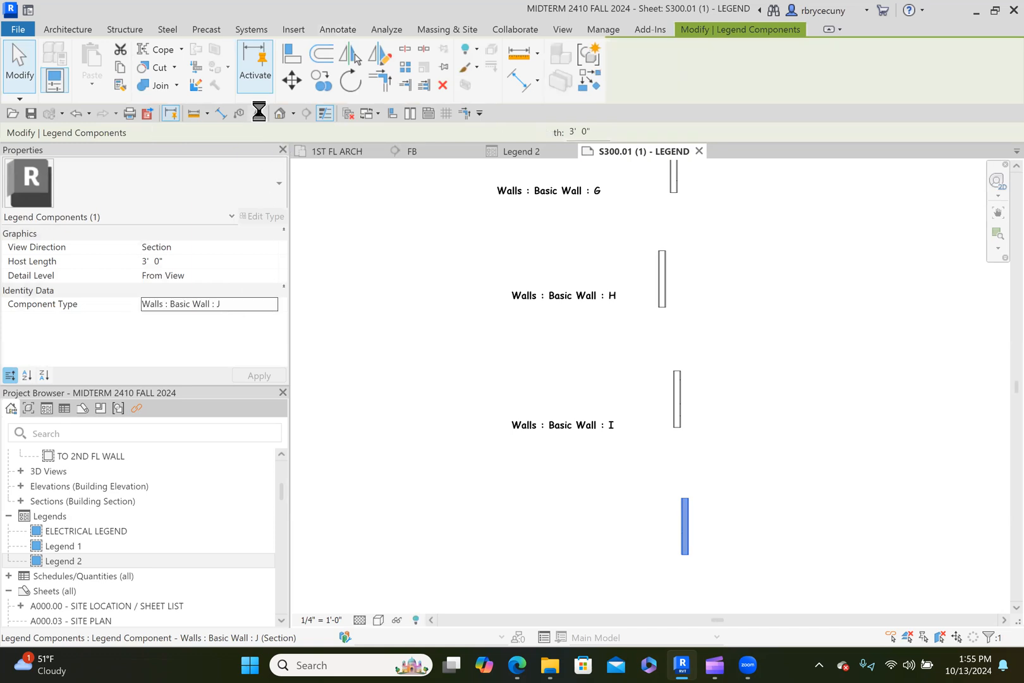
click(512, 538)
key(ctrl+v)
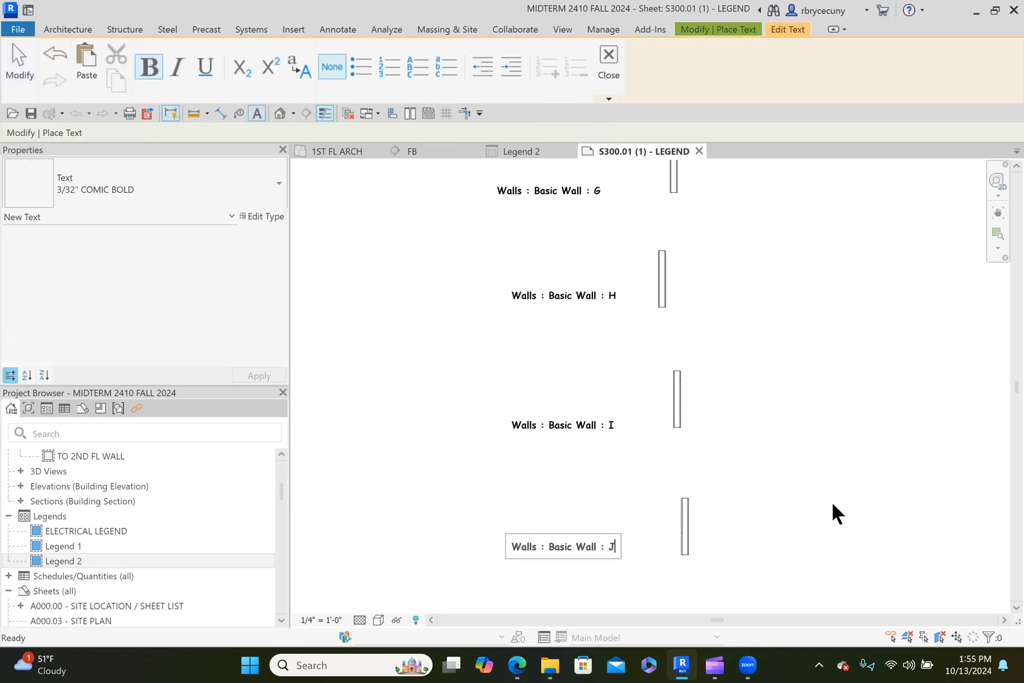
scroll(824, 514, down, 3)
click(652, 446)
Step: Save the project with the labelled wall legend
middle_drag(651, 446, 681, 366)
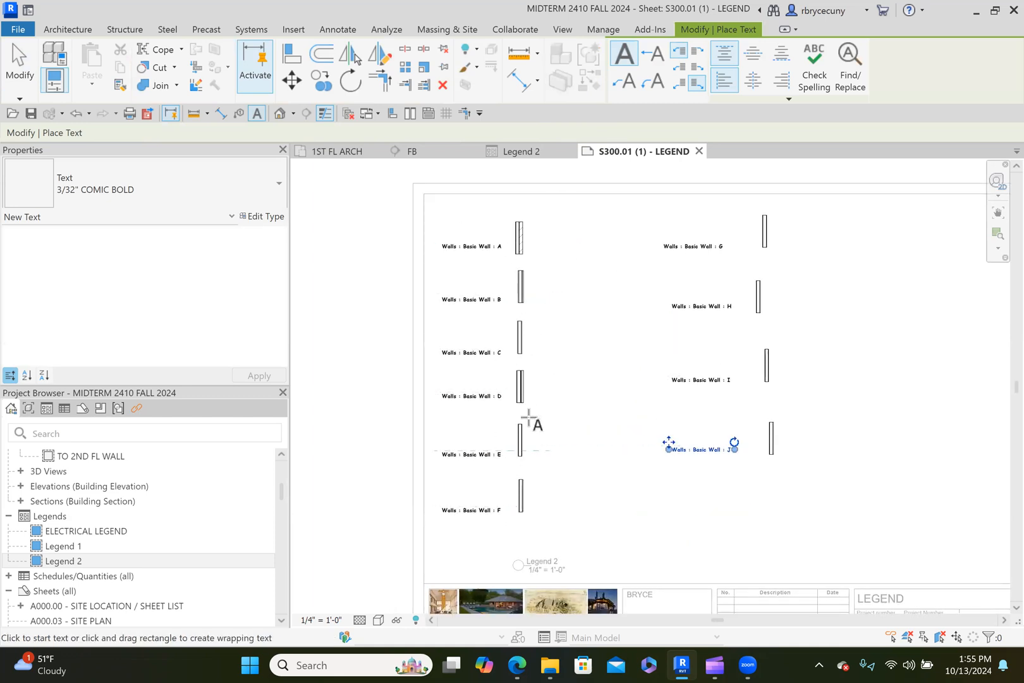
scroll(536, 225, up, 2)
scroll(533, 235, up, 2)
middle_drag(549, 308, 562, 258)
scroll(566, 322, down, 3)
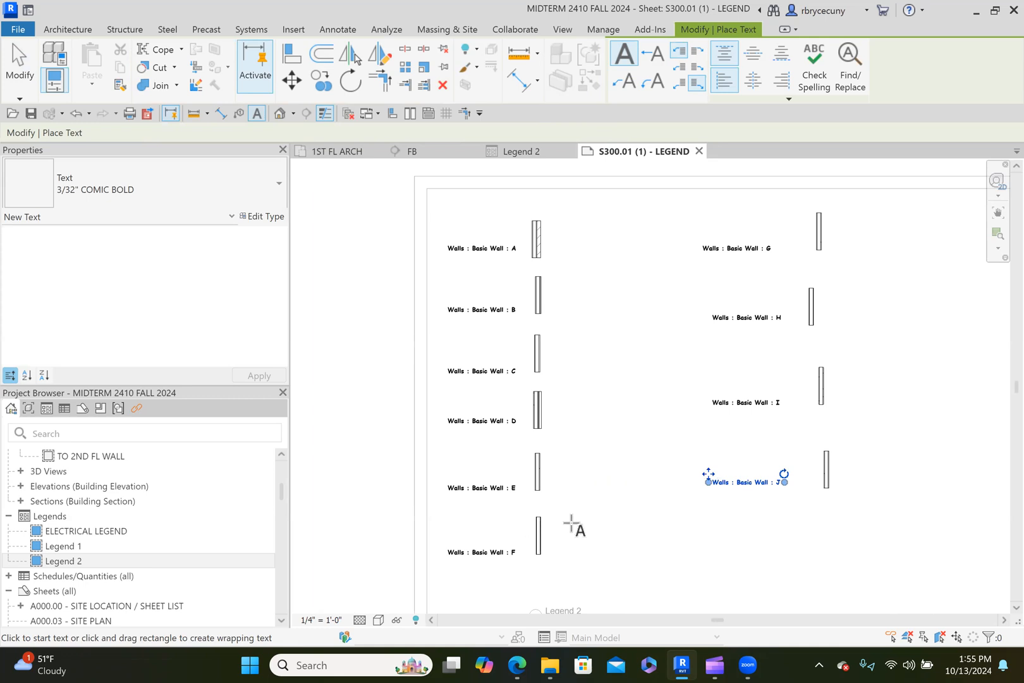
click(30, 112)
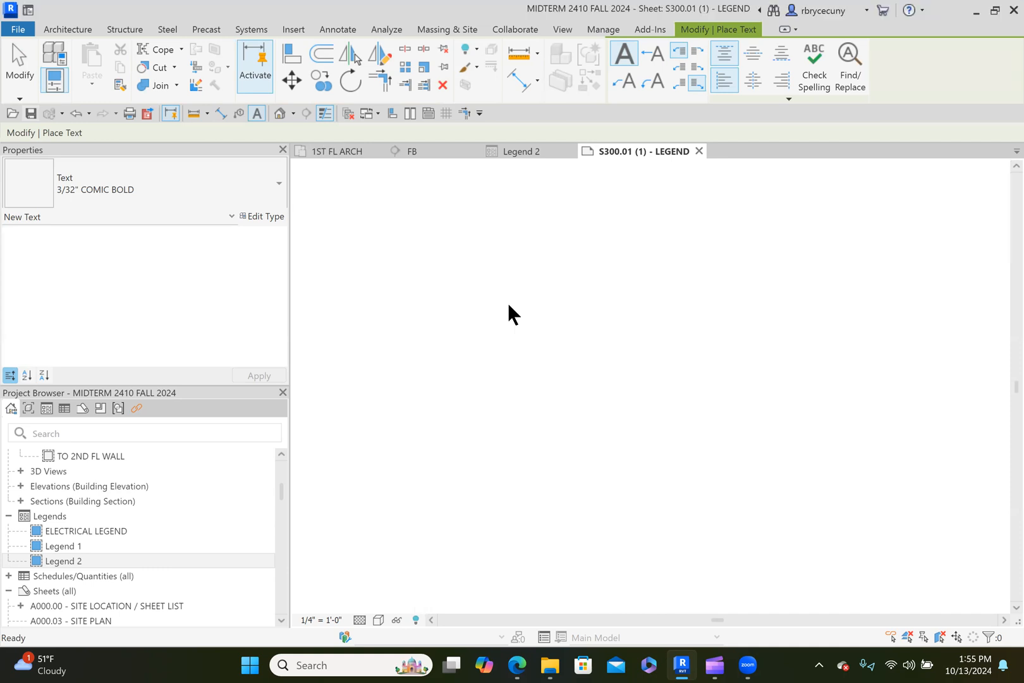
Step: Go to the 1ST FL ARCH floor plan and open the layer structure of wall type B for editing
click(341, 151)
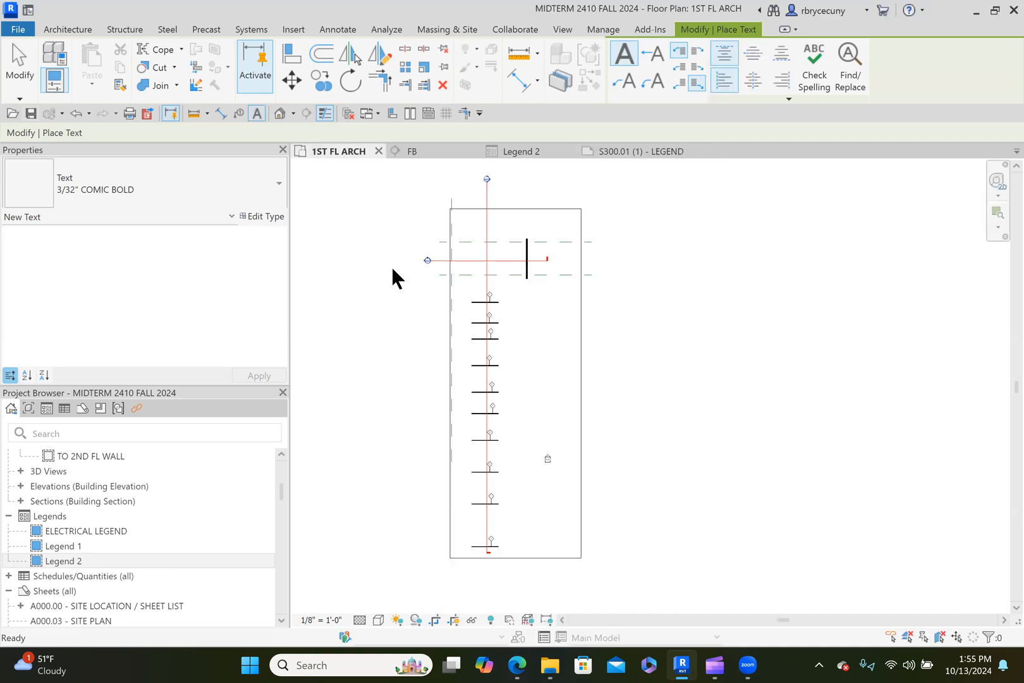
click(19, 70)
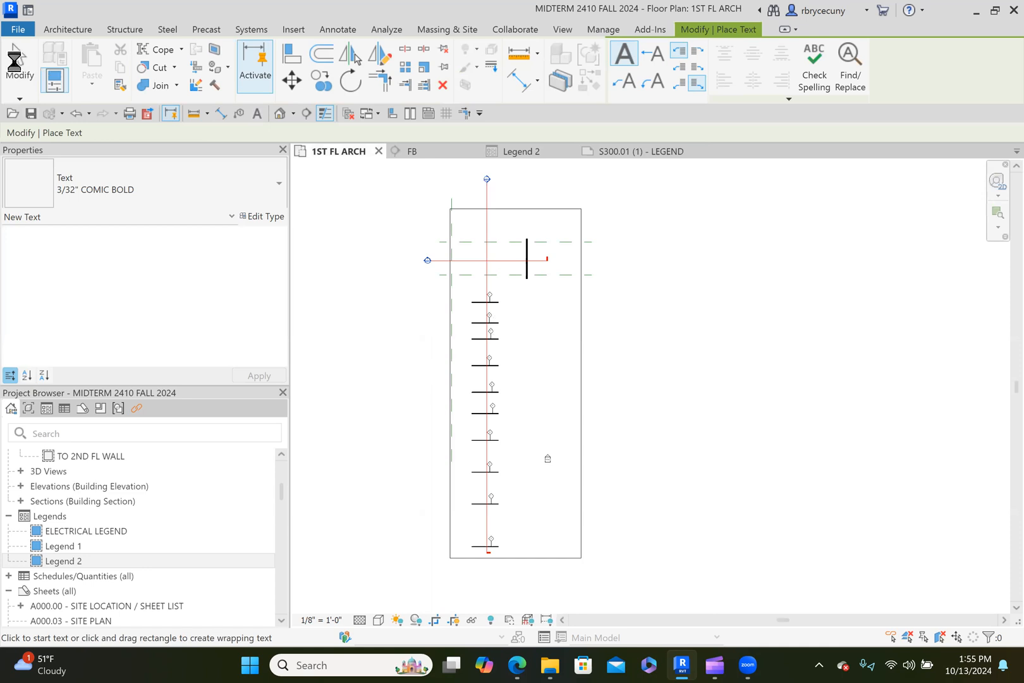
scroll(495, 319, up, 2)
click(493, 321)
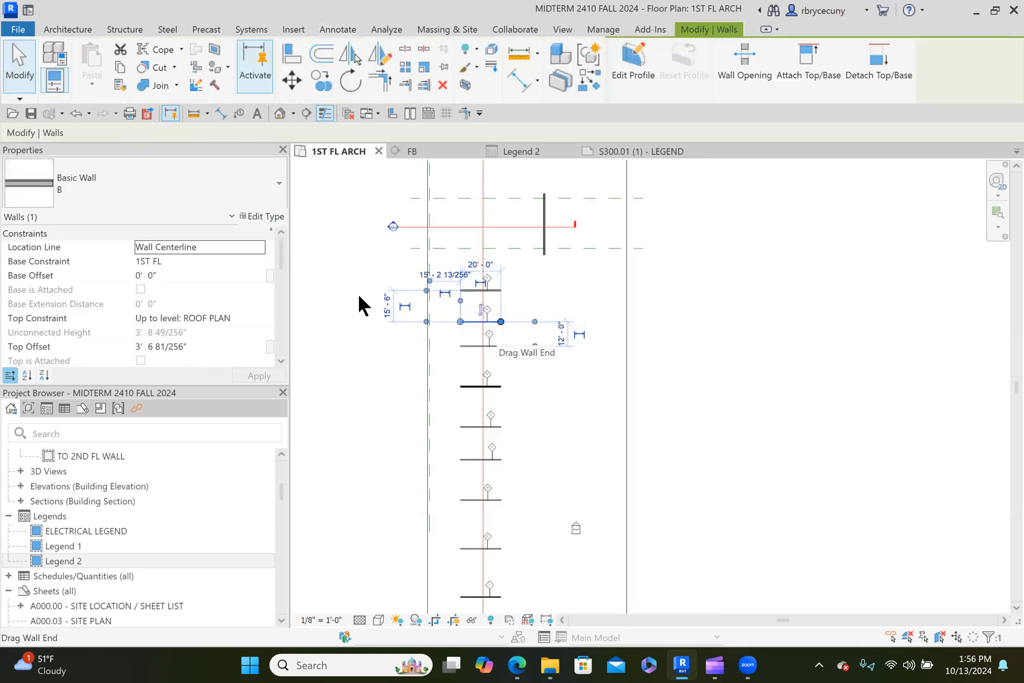
click(262, 216)
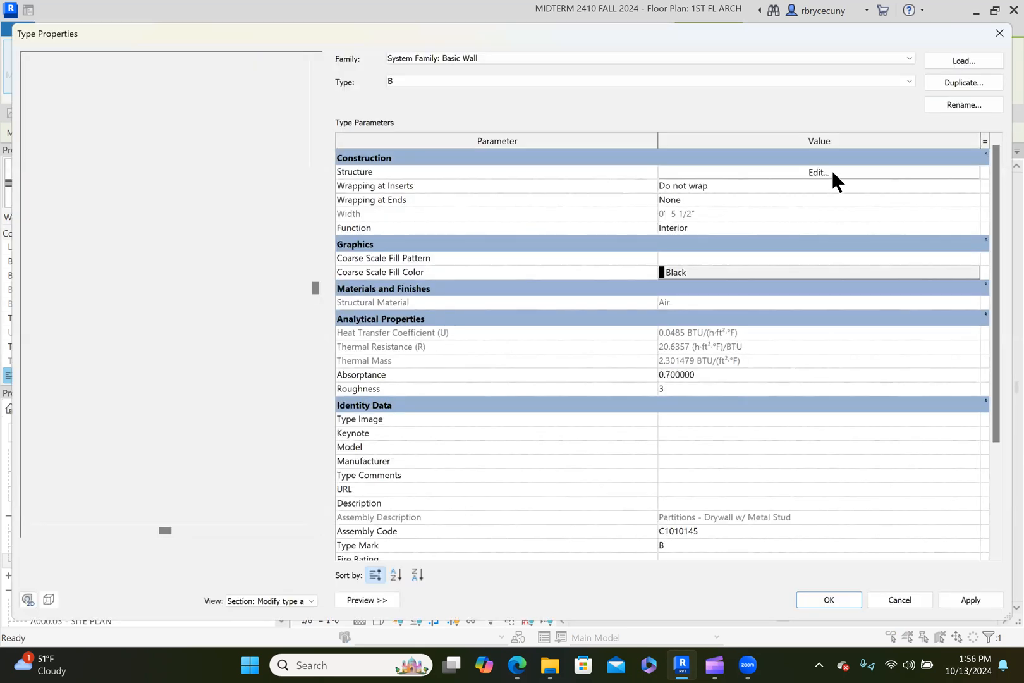
click(833, 172)
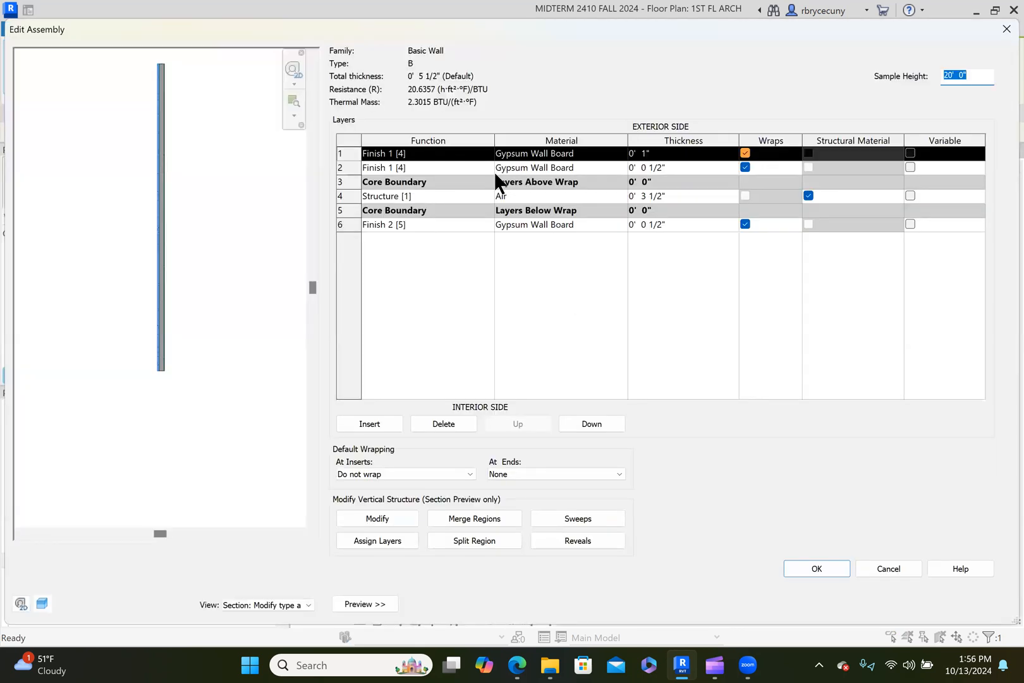
Step: Set wall B's structure layer to Concrete Masonry Units with a thickness of 7 5/8"
click(529, 202)
click(622, 195)
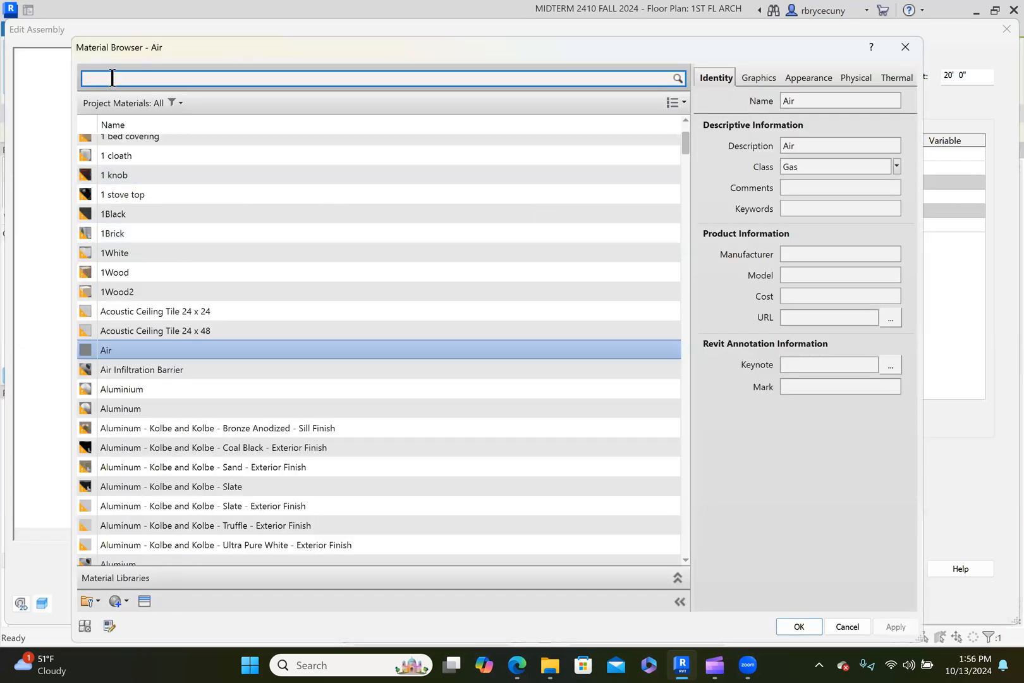
text(cMU)
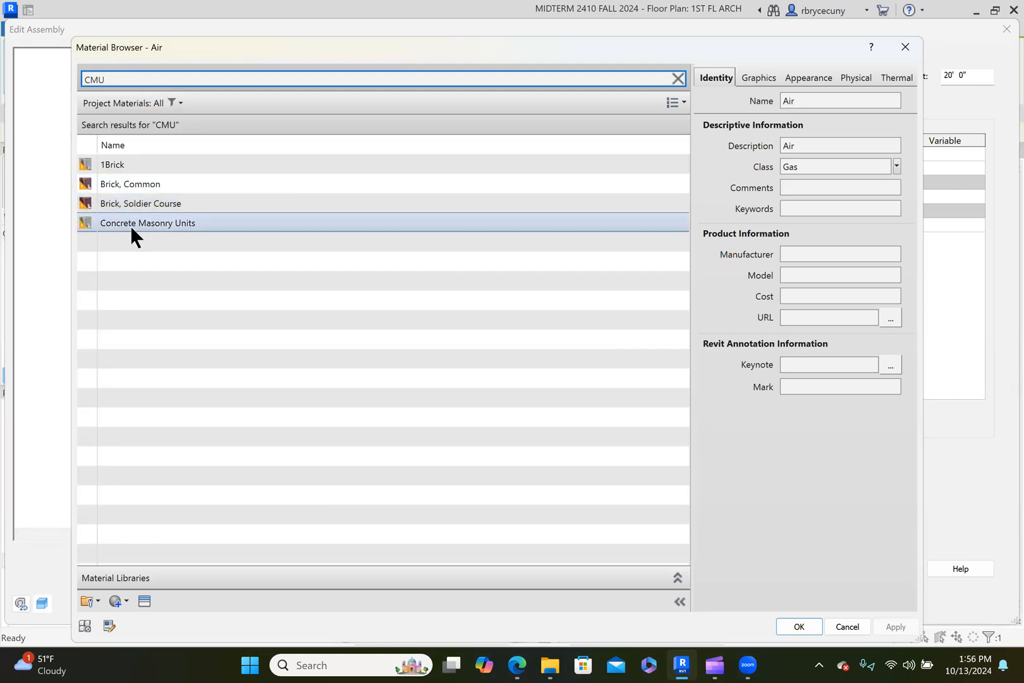
click(127, 224)
click(804, 622)
click(653, 197)
drag(665, 198, 640, 202)
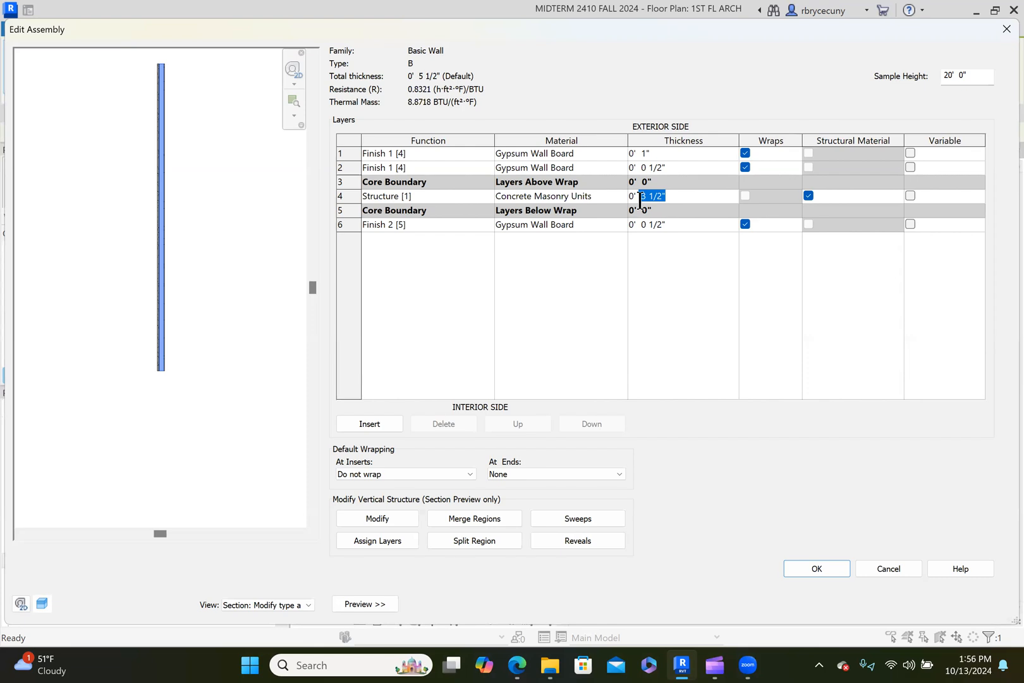
text(7 5/8)
key(Tab)
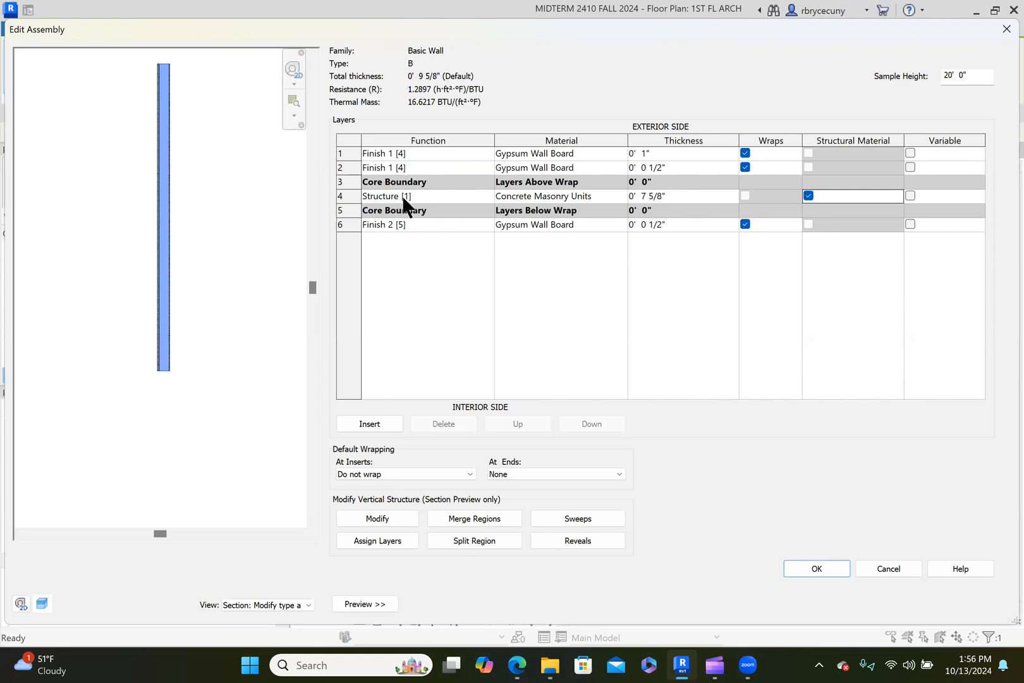
Step: Change wall B's finish layer next to the core to Rigid insulation with a thickness of 4"
click(565, 166)
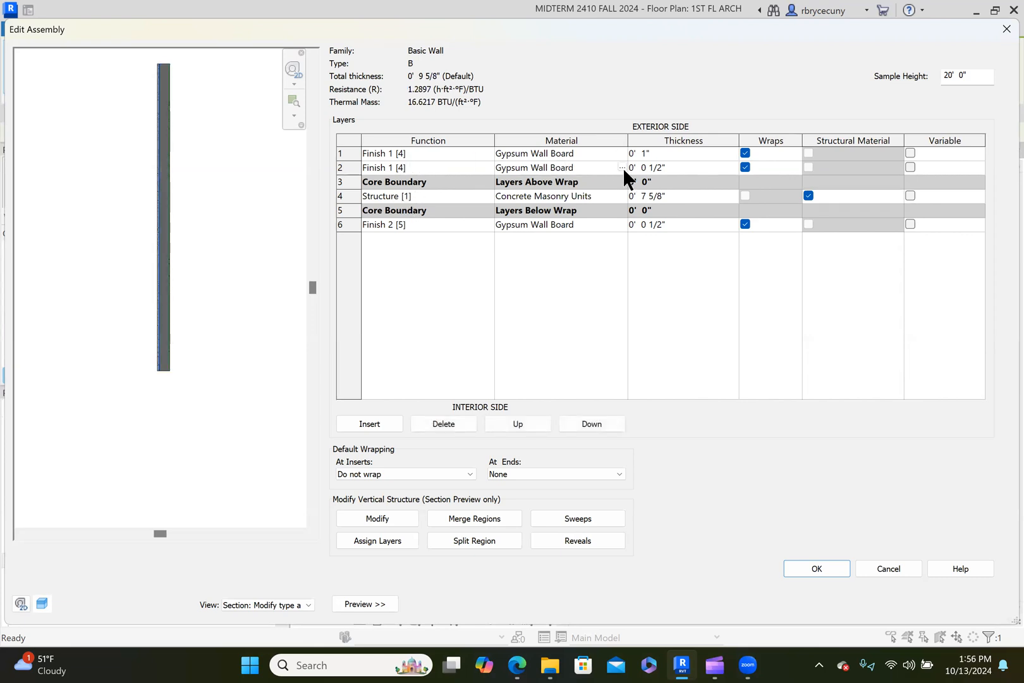
click(622, 168)
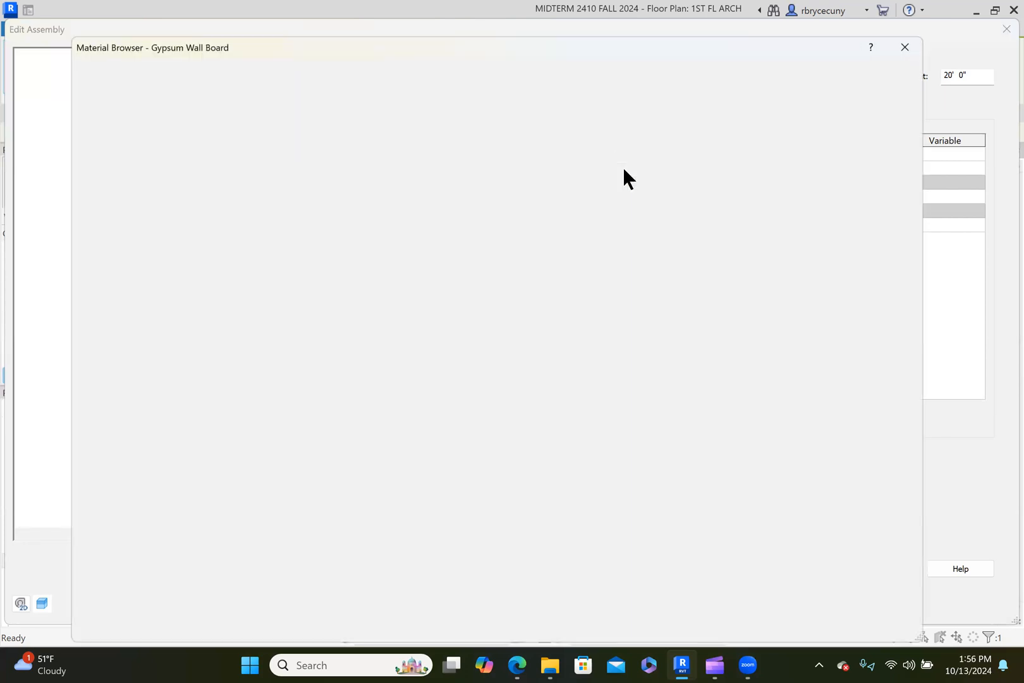
text(R)
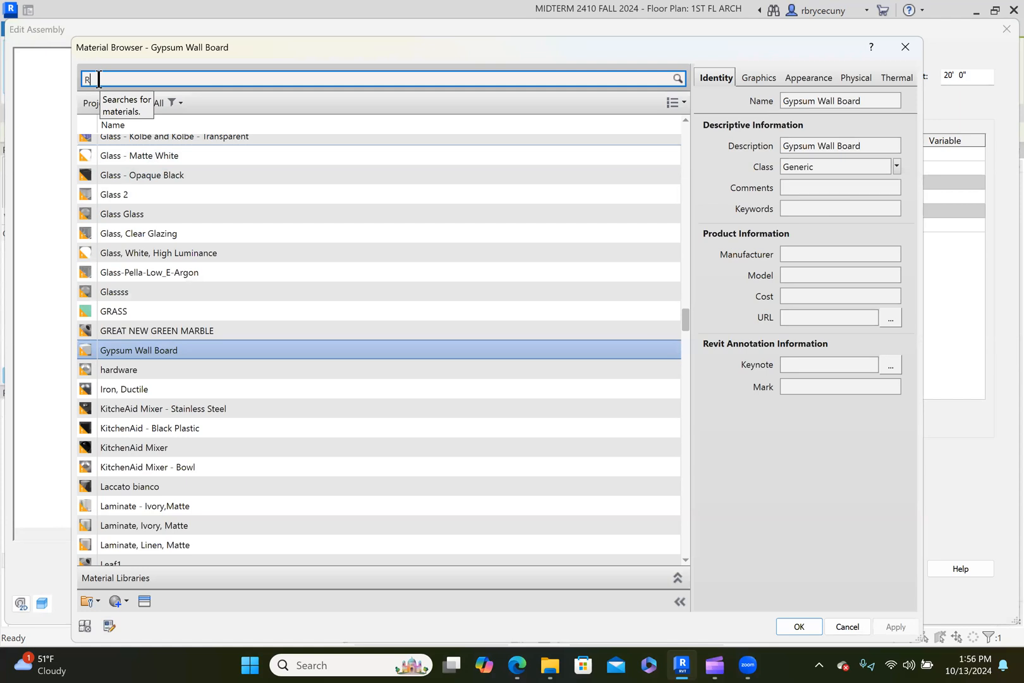
text(IGI)
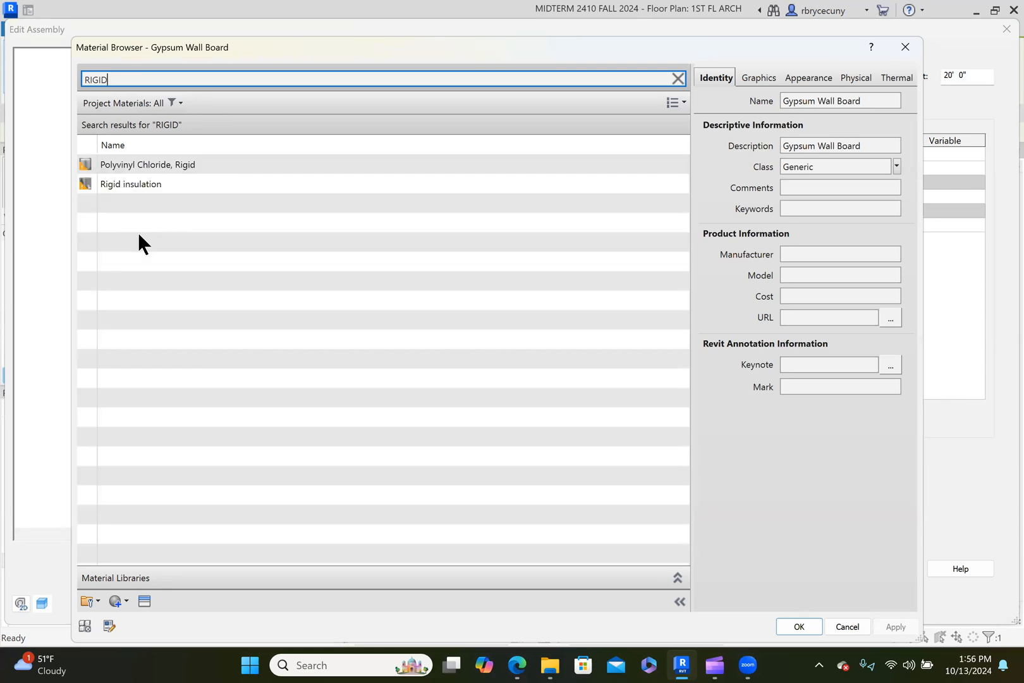
click(122, 187)
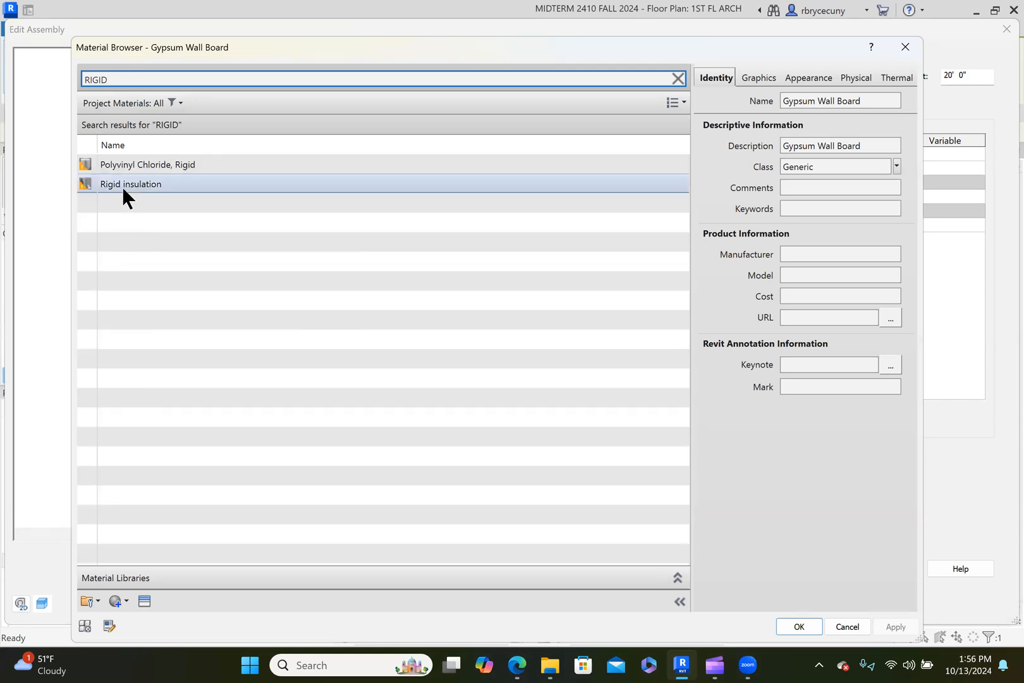
click(798, 633)
click(670, 169)
drag(670, 169, 642, 174)
text(4)
key(Tab)
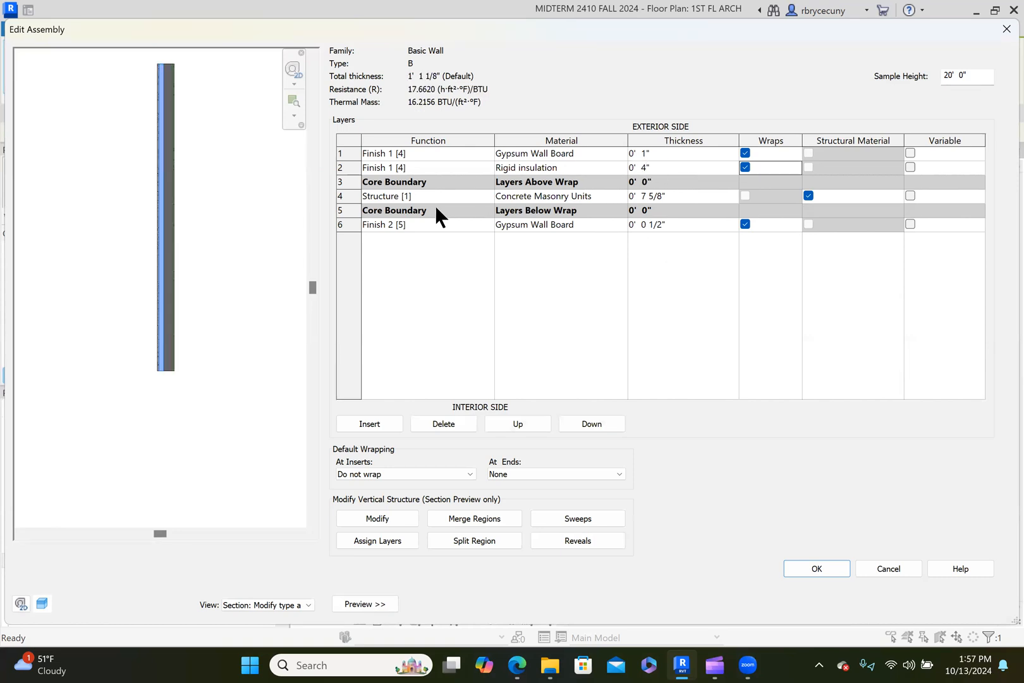
Step: Assign the Stucco SDA 1 material to wall B's outermost finish layer and accept the type changes
scroll(169, 376, up, 4)
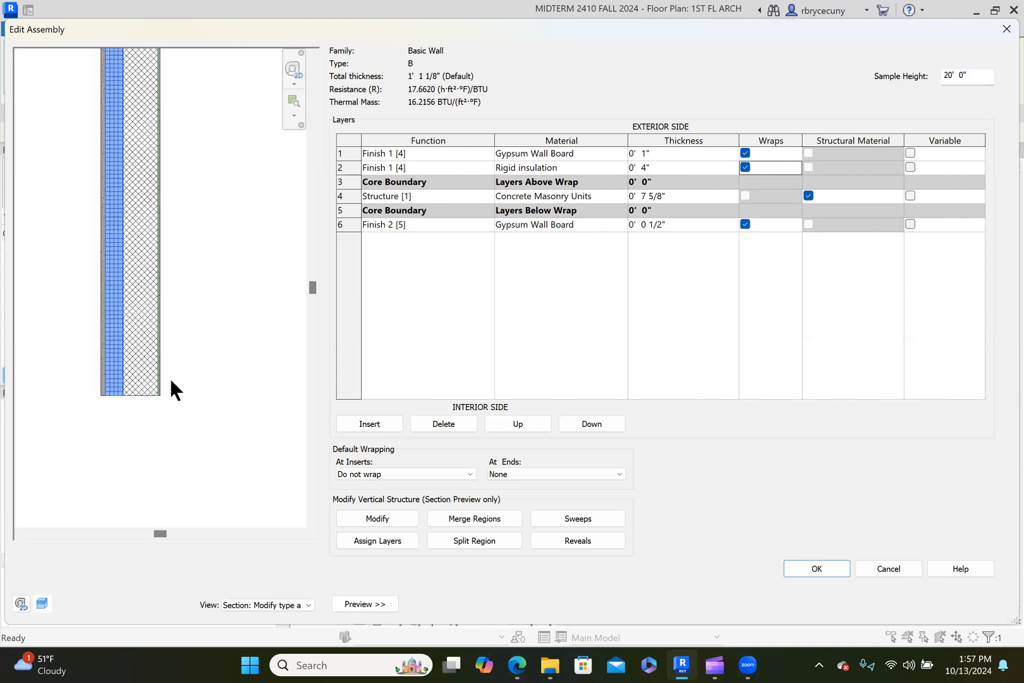
middle_drag(87, 361, 129, 378)
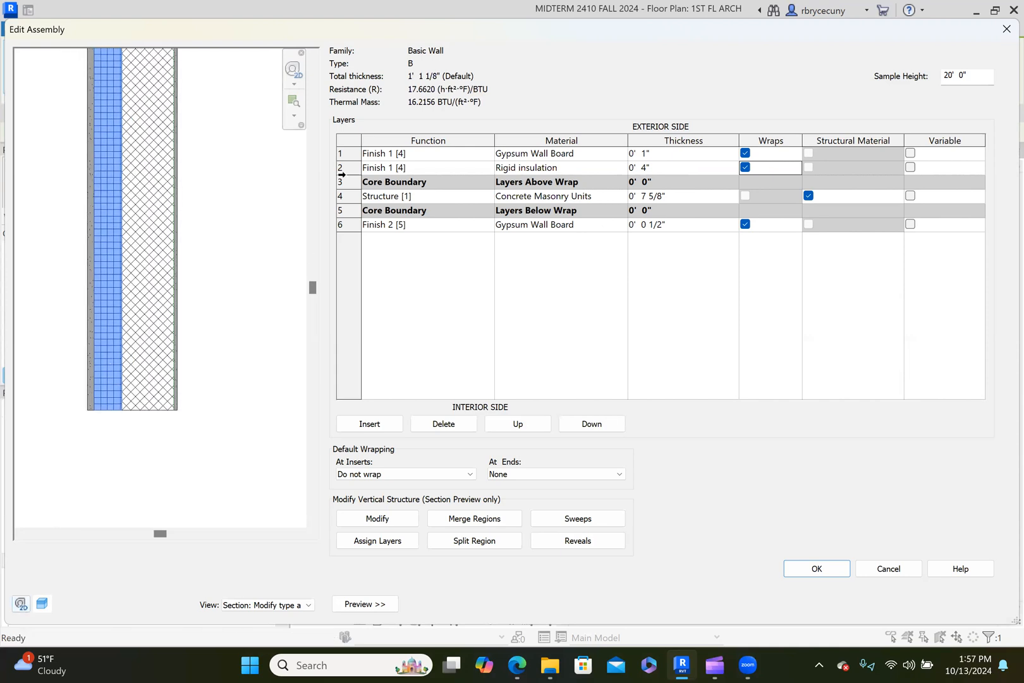
click(564, 153)
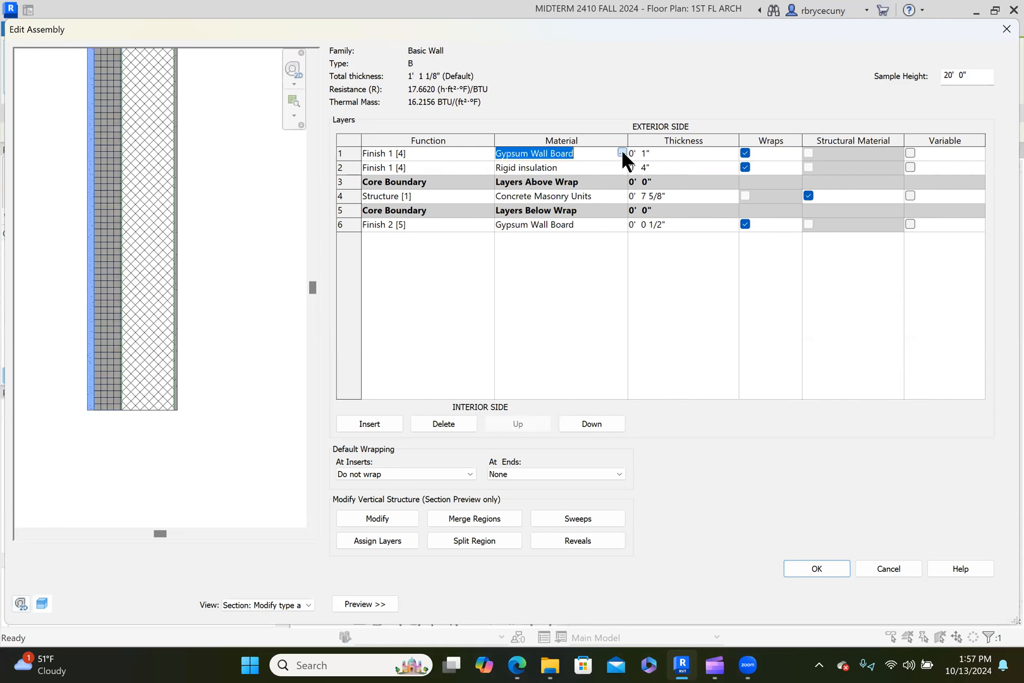
click(622, 153)
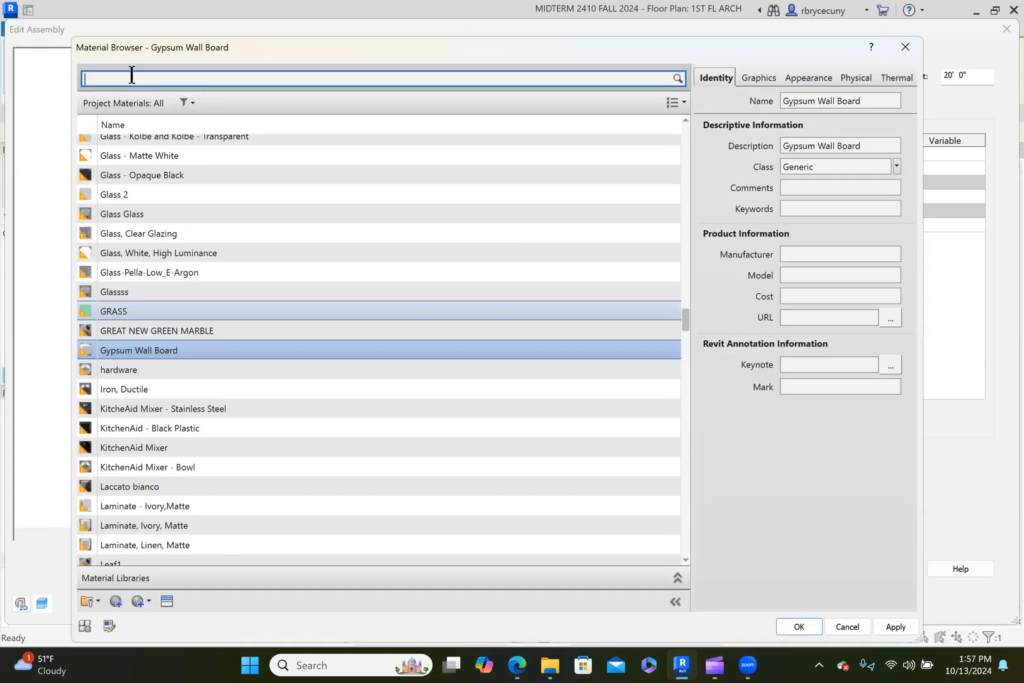
click(132, 76)
text(sTU)
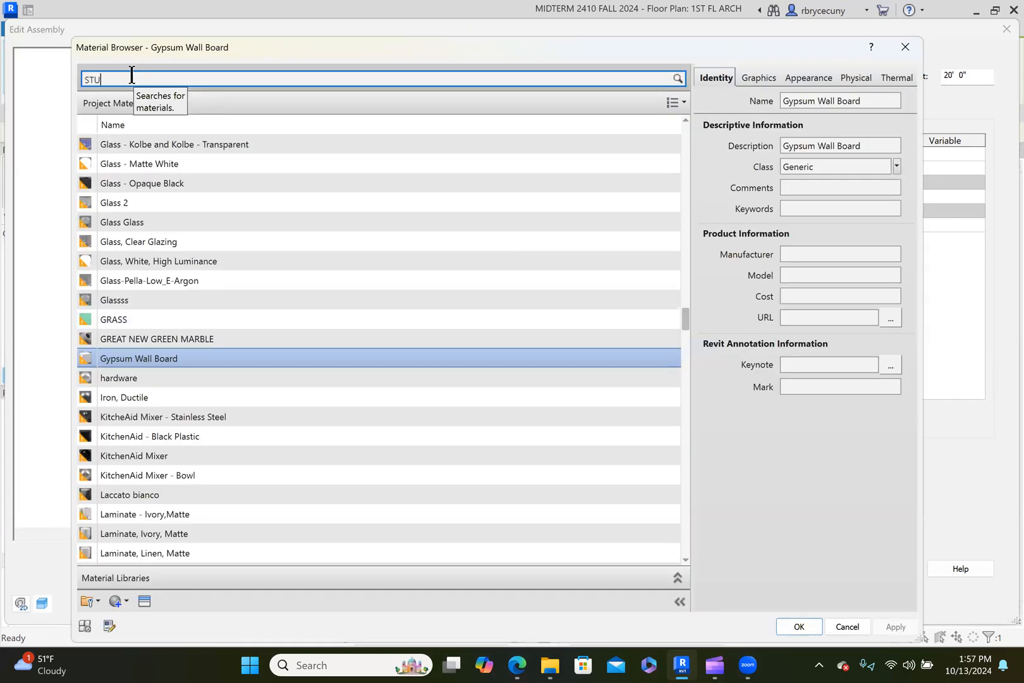
text(CCO)
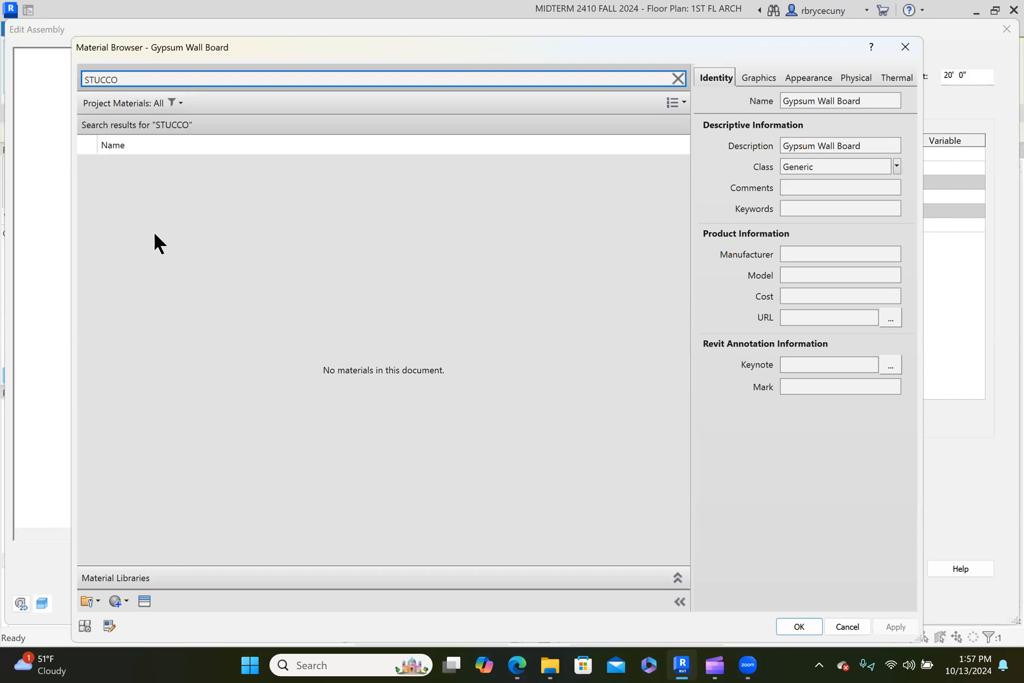
click(130, 163)
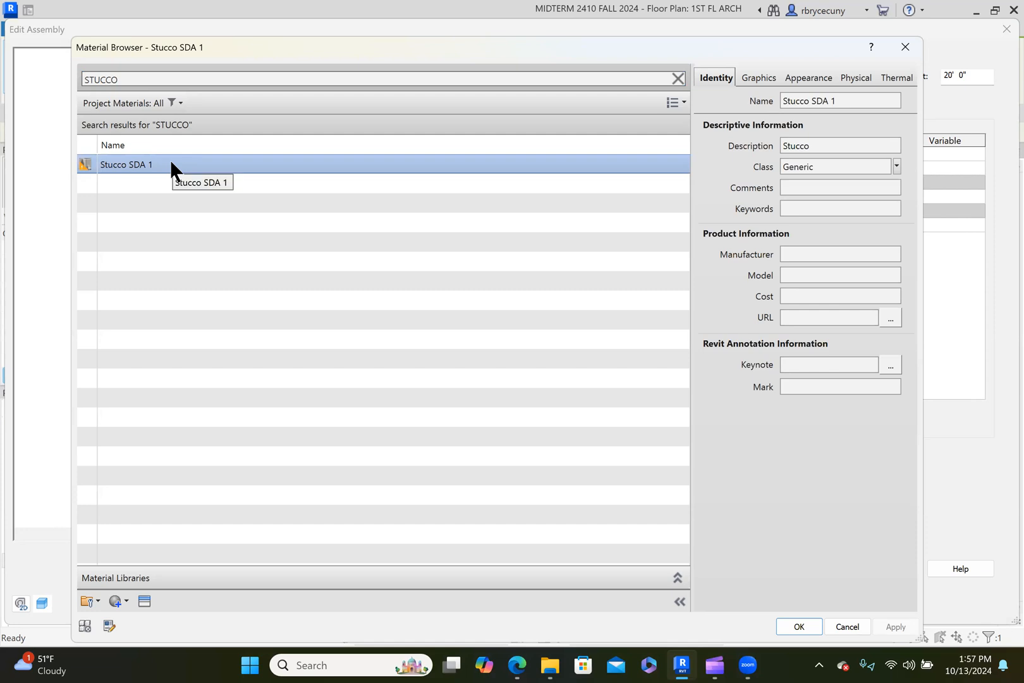
click(798, 626)
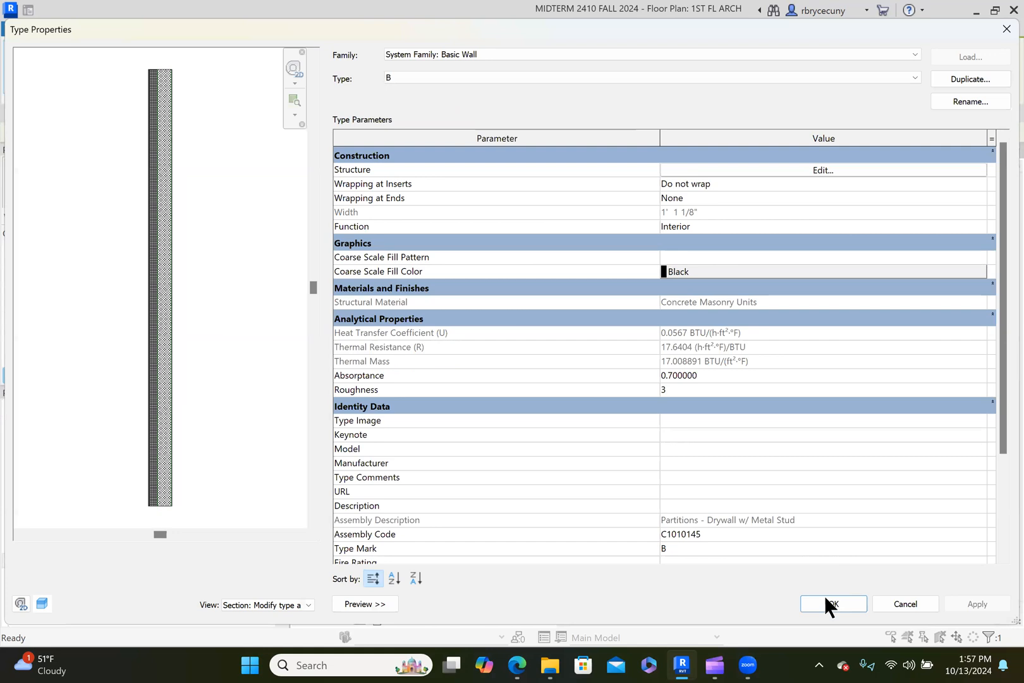
click(827, 602)
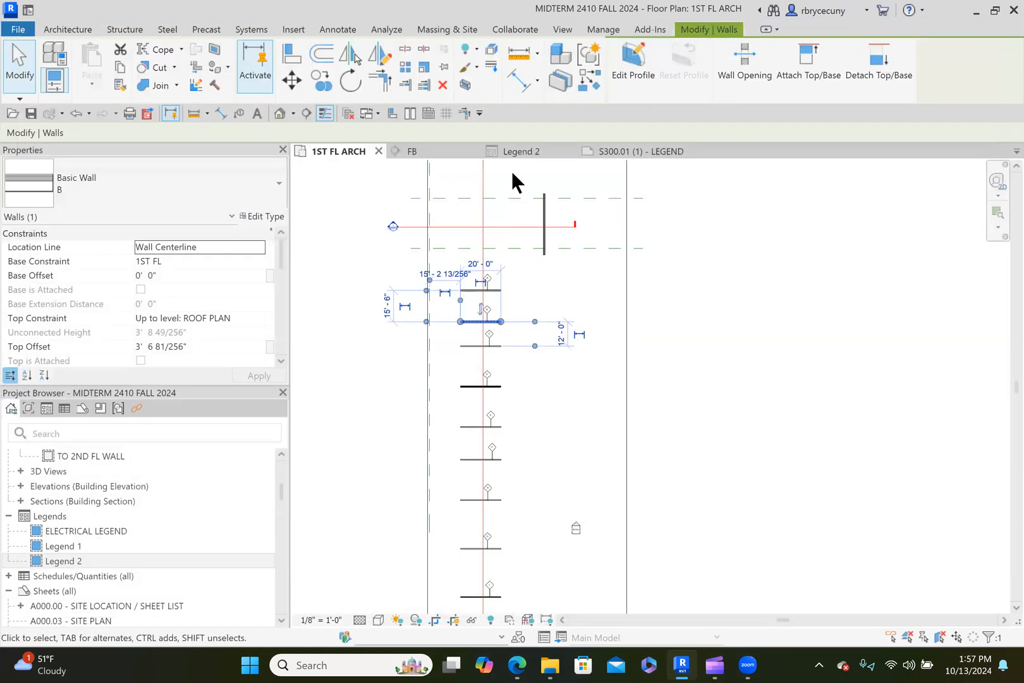
Step: Return to the LEGEND sheet and examine wall B's section against the other wall sections
click(637, 152)
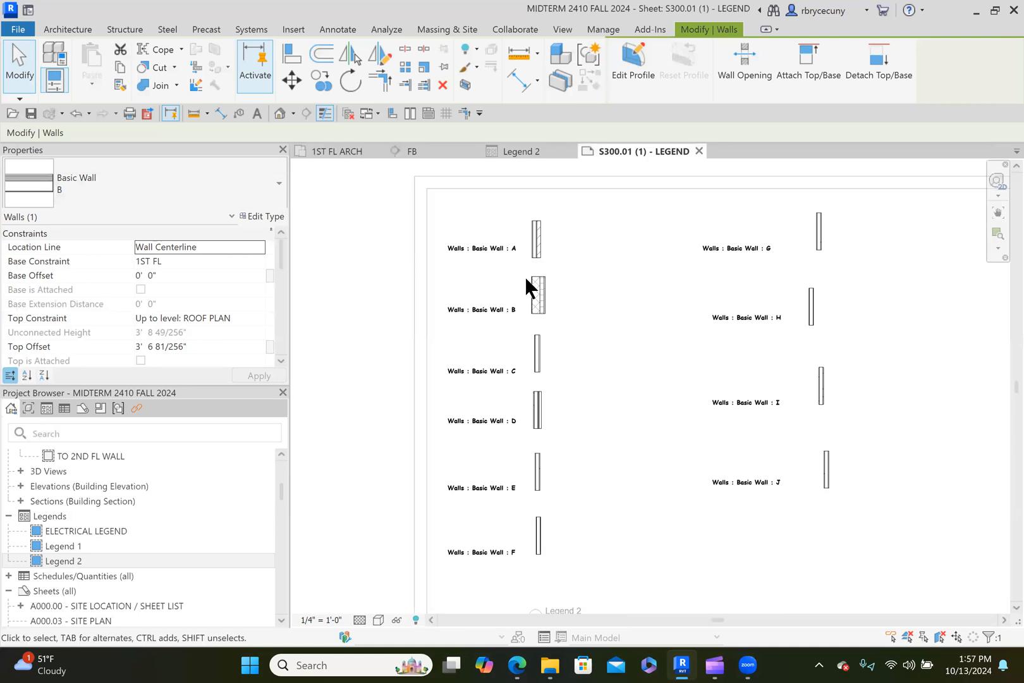
scroll(520, 275, up, 3)
scroll(567, 343, down, 3)
middle_drag(556, 350, 544, 337)
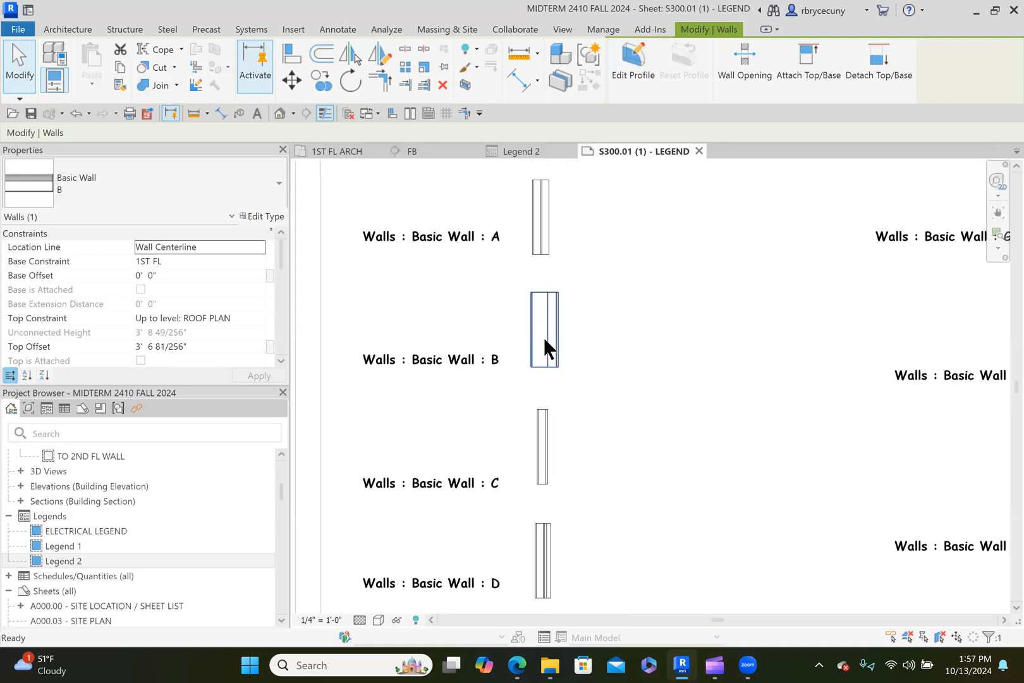
scroll(545, 337, down, 2)
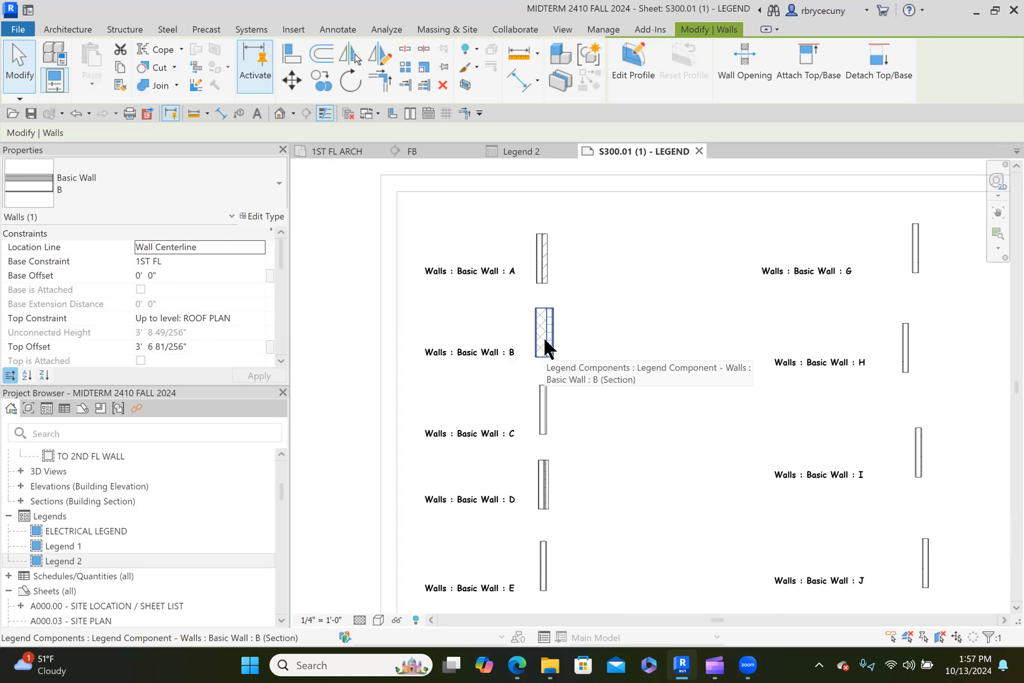
scroll(543, 336, down, 2)
middle_drag(592, 360, 537, 239)
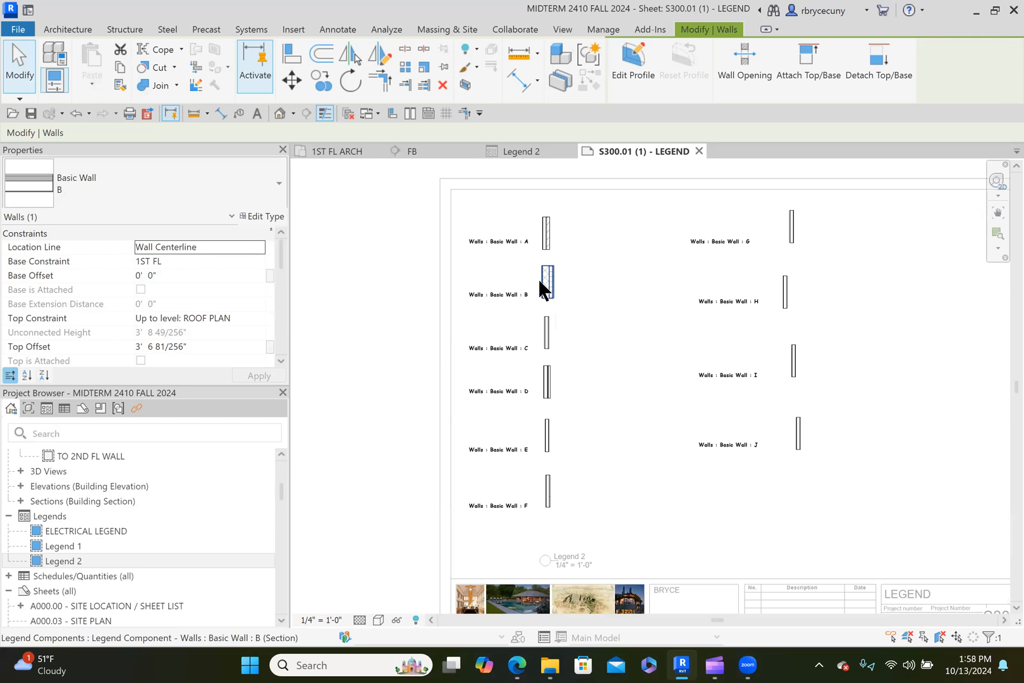
Step: Nudge the wall F label up slightly so it sits closer to the middle of wall F's section
scroll(539, 281, up, 2)
scroll(539, 282, up, 2)
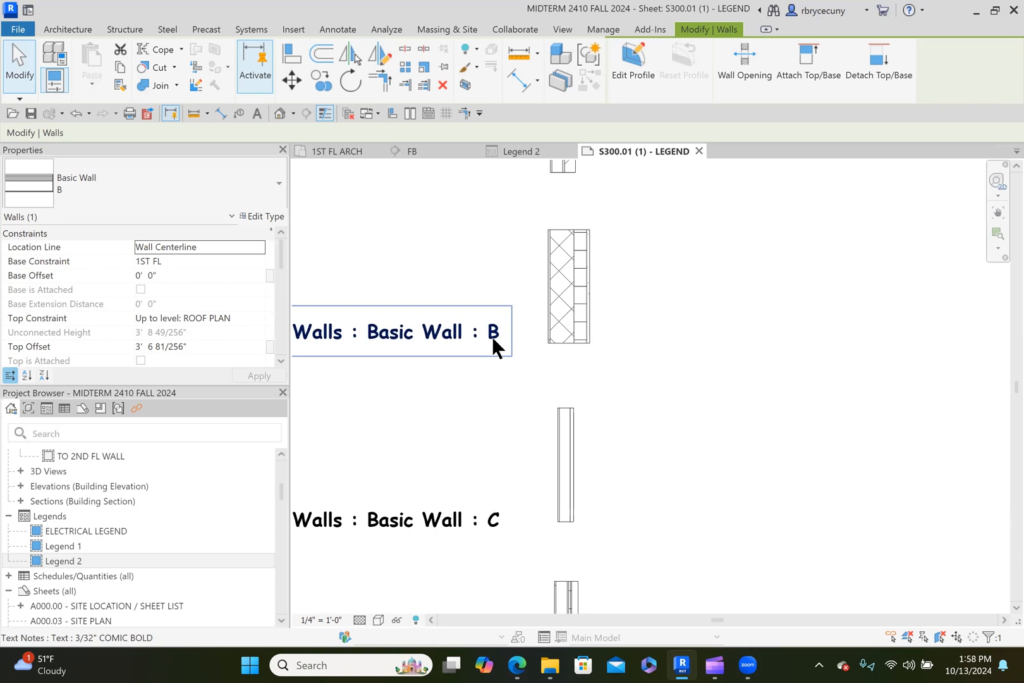
scroll(557, 318, down, 5)
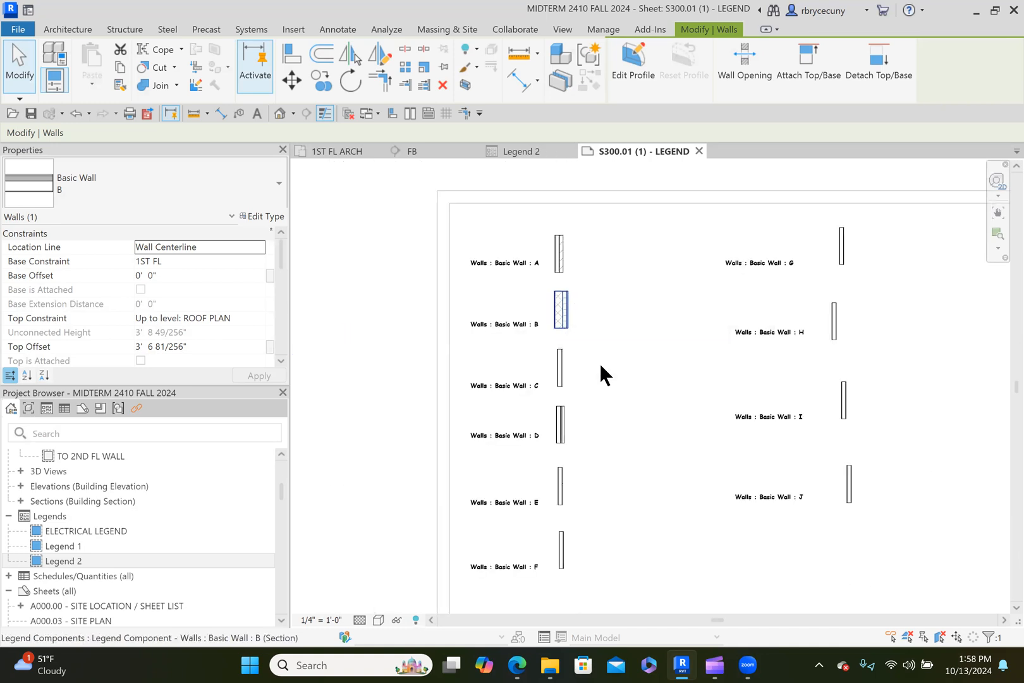
scroll(596, 373, down, 4)
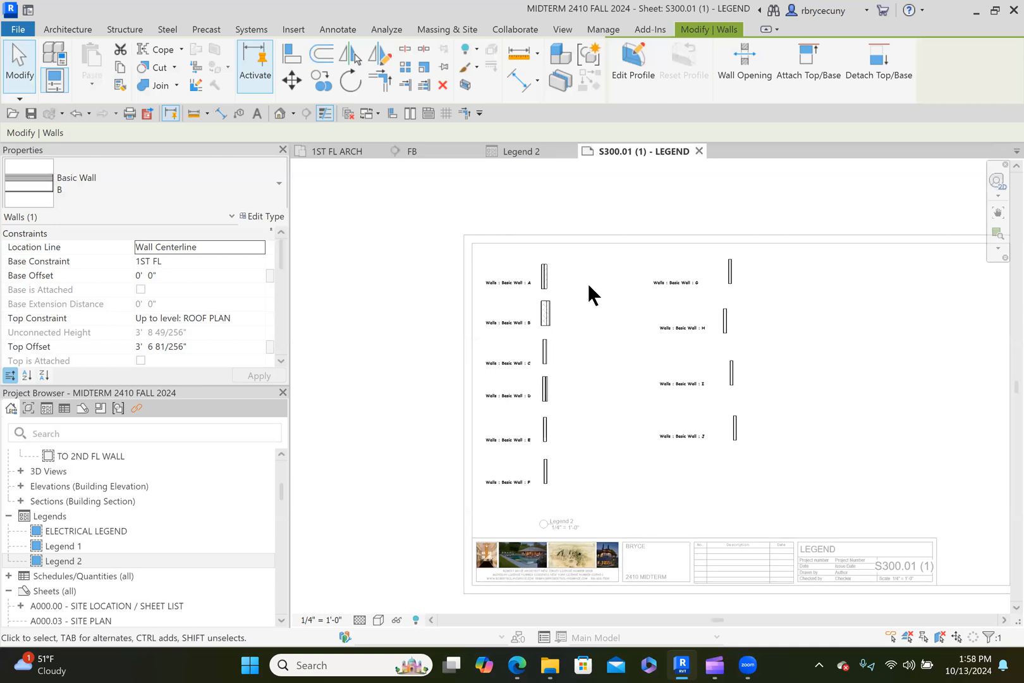
scroll(586, 284, up, 3)
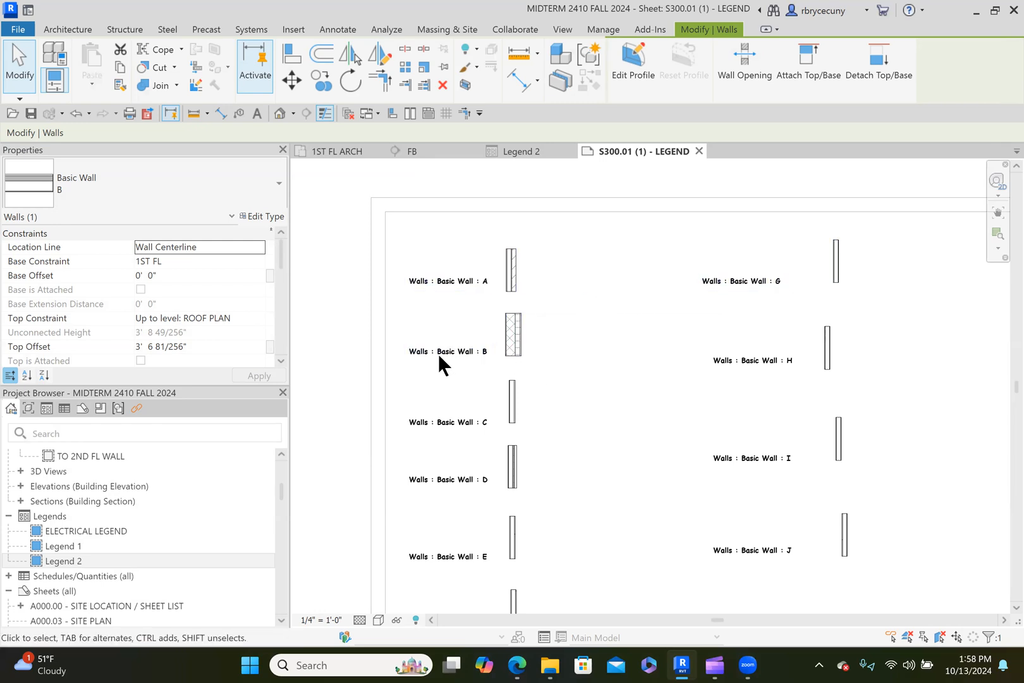
middle_drag(455, 508, 436, 380)
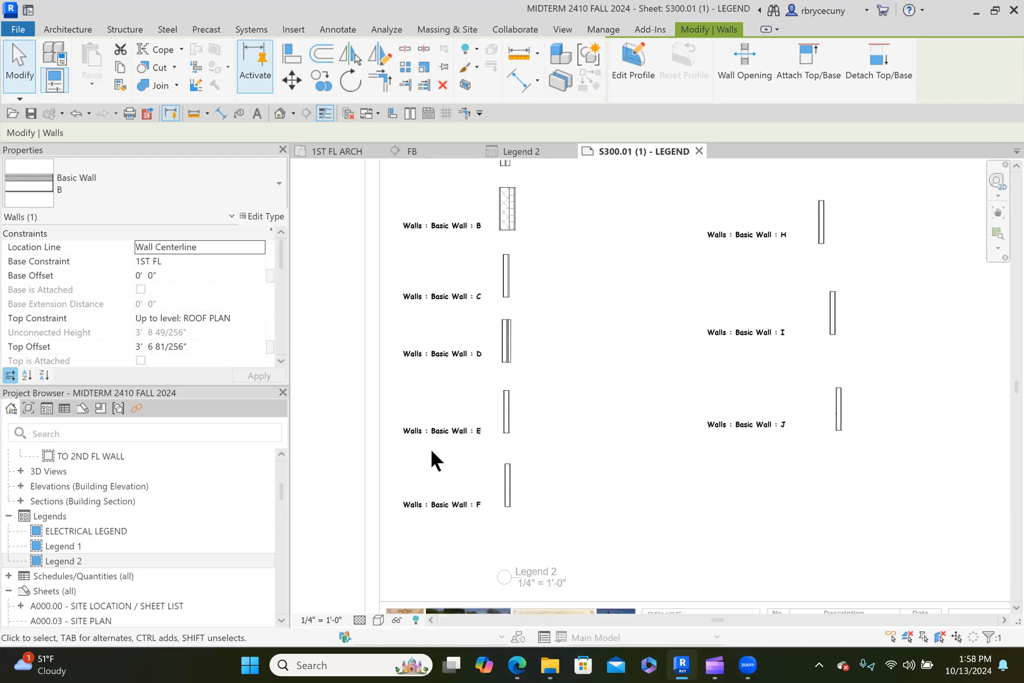
click(424, 503)
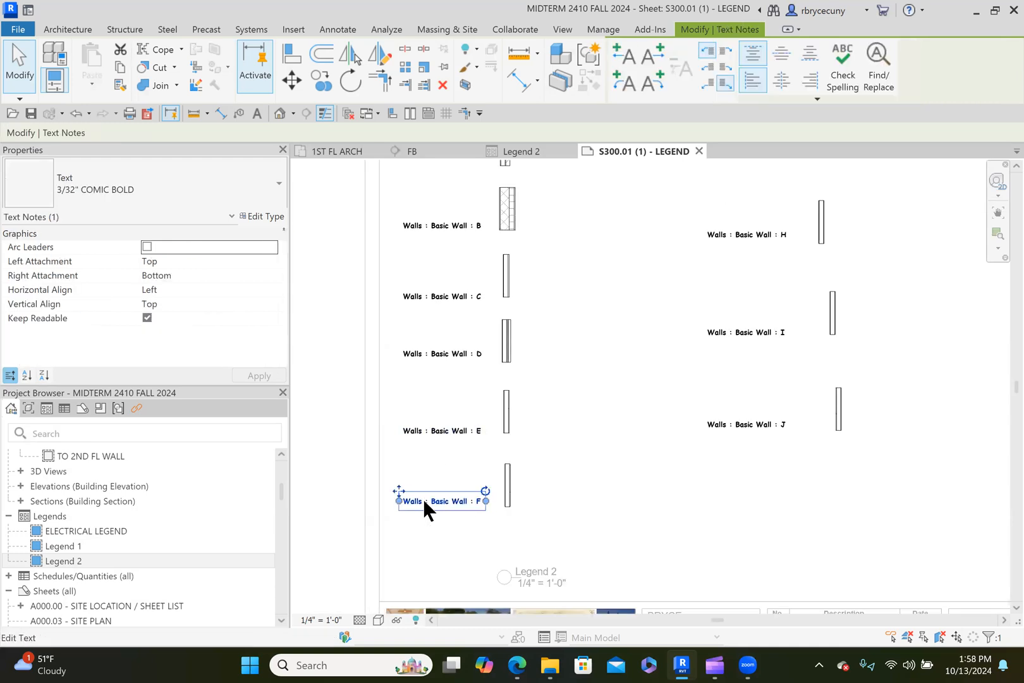
key(Up)
key(Up)
key(Up)
click(687, 521)
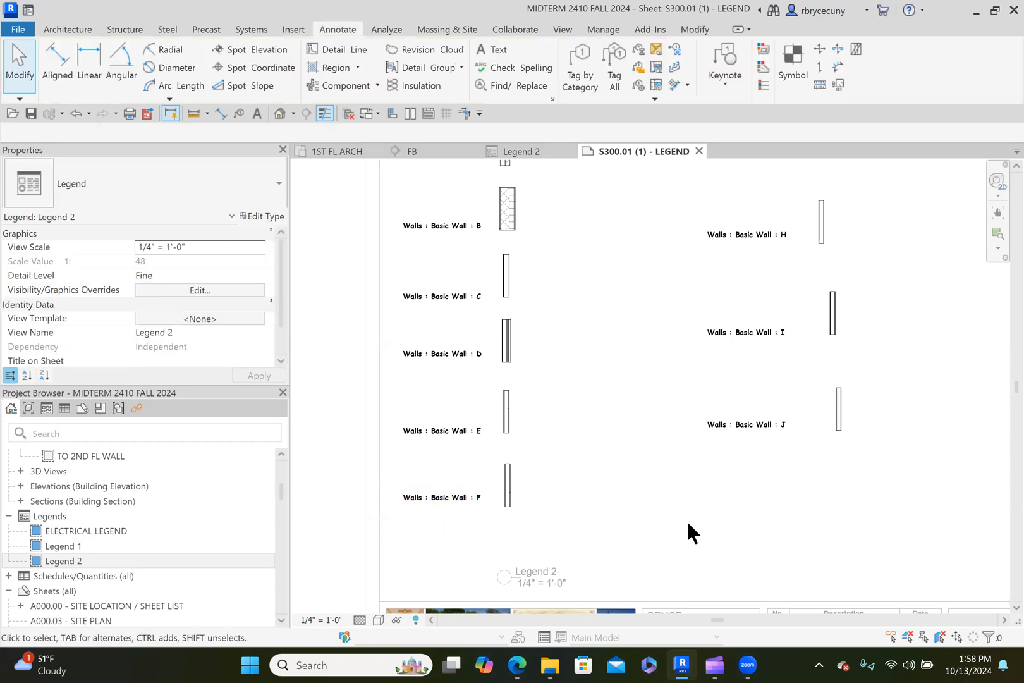
Step: Draw a horizontal reference plane from the base of wall A's section across to beyond wall G's section
scroll(687, 521, down, 2)
scroll(602, 269, up, 2)
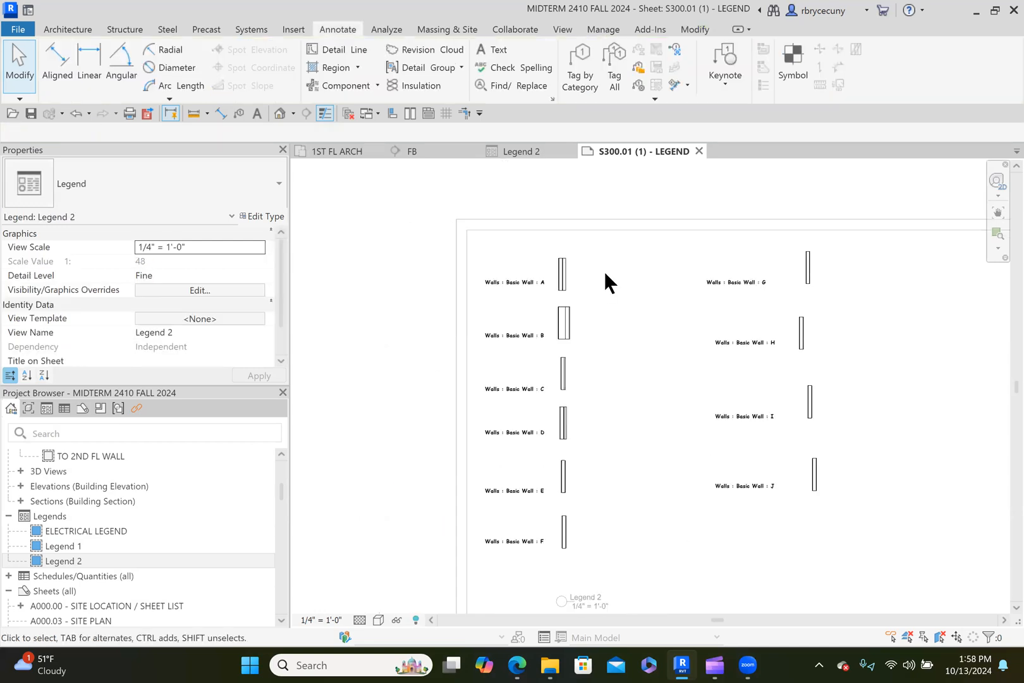
click(61, 31)
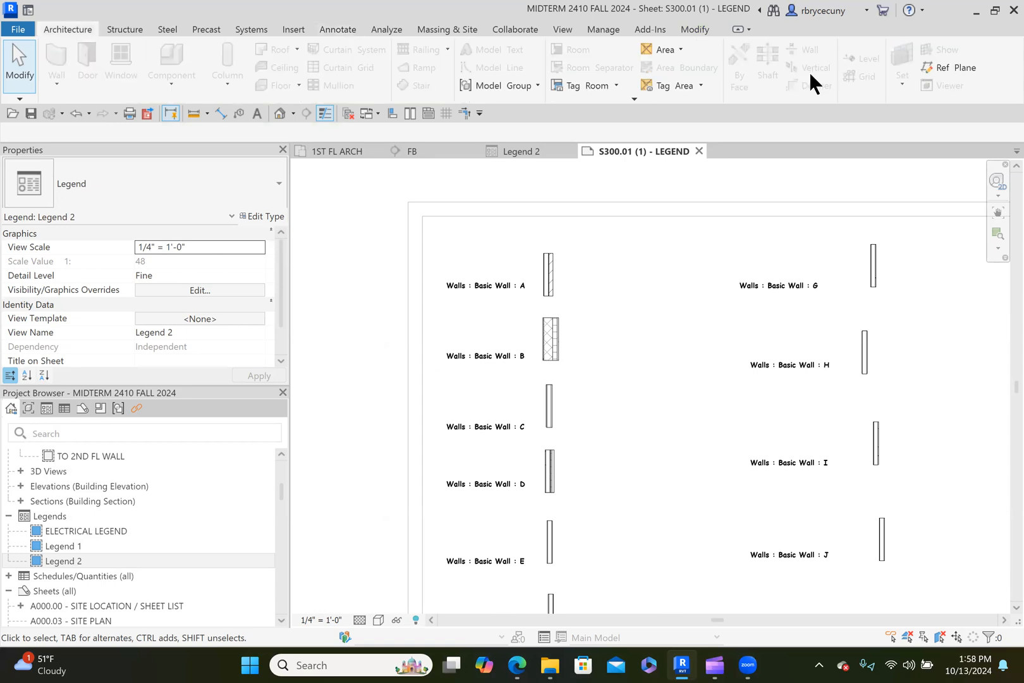
click(553, 295)
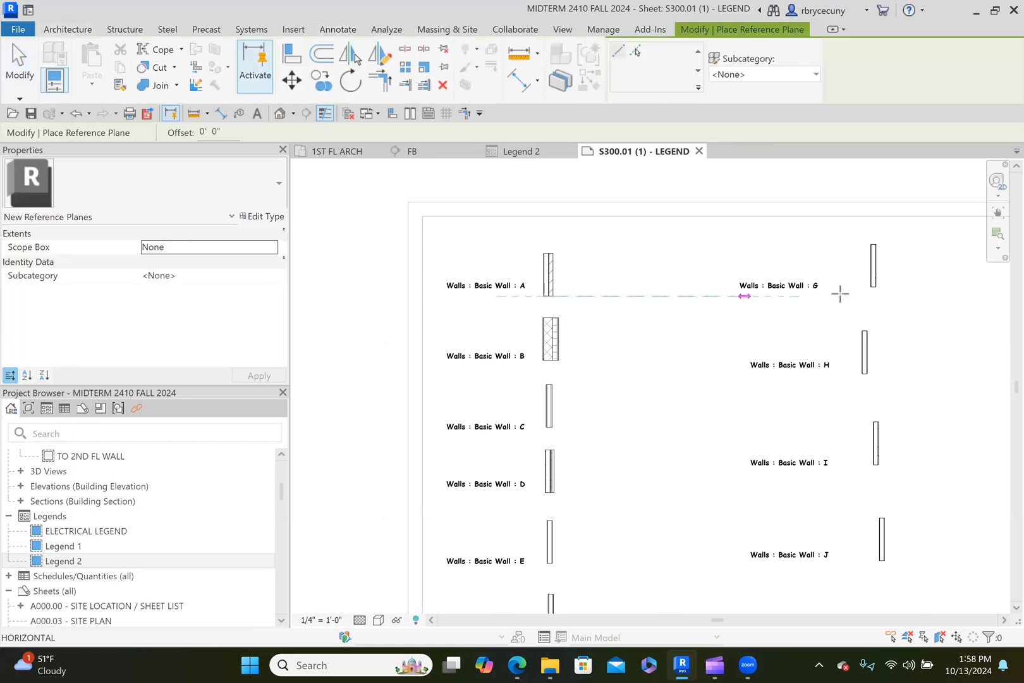
click(944, 295)
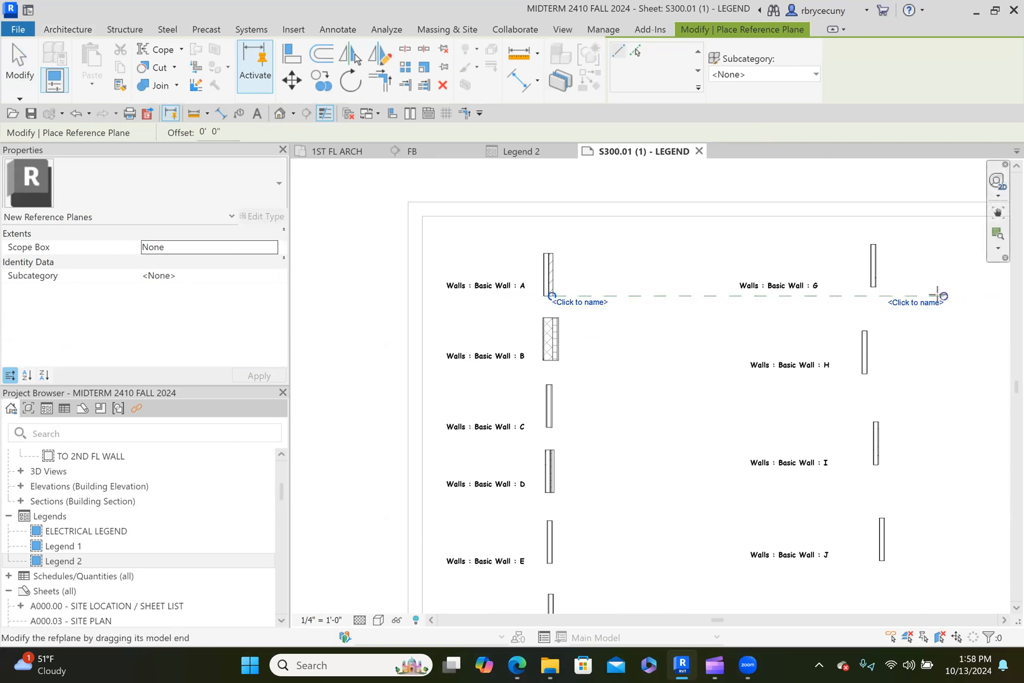
key(Escape)
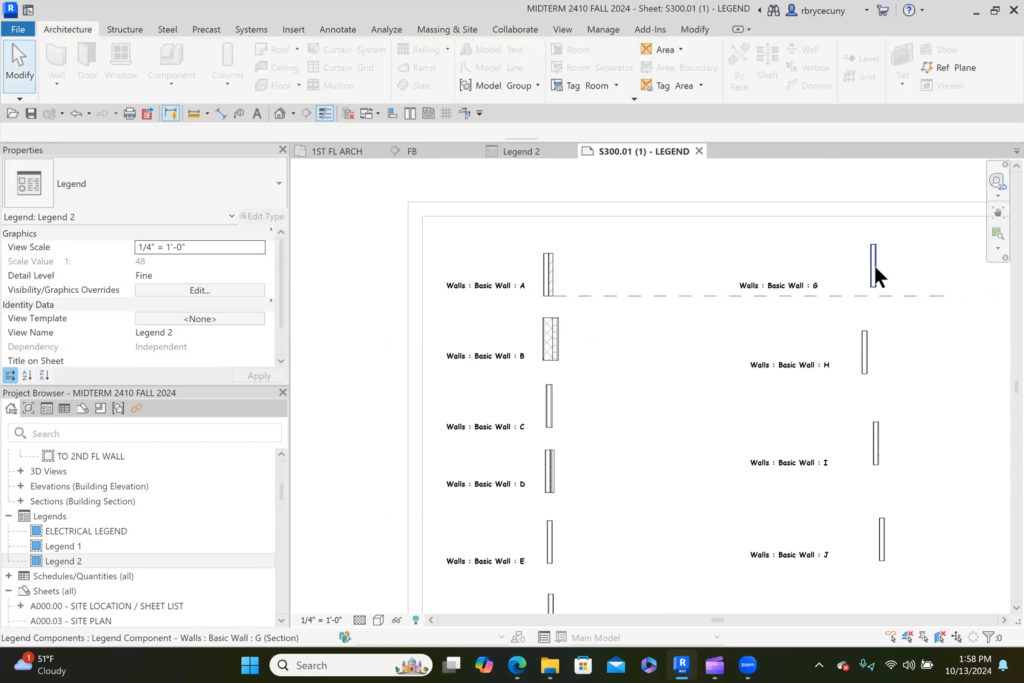
Step: Move wall G's section down so its base sits on the reference plane from wall A
drag(874, 266, 875, 267)
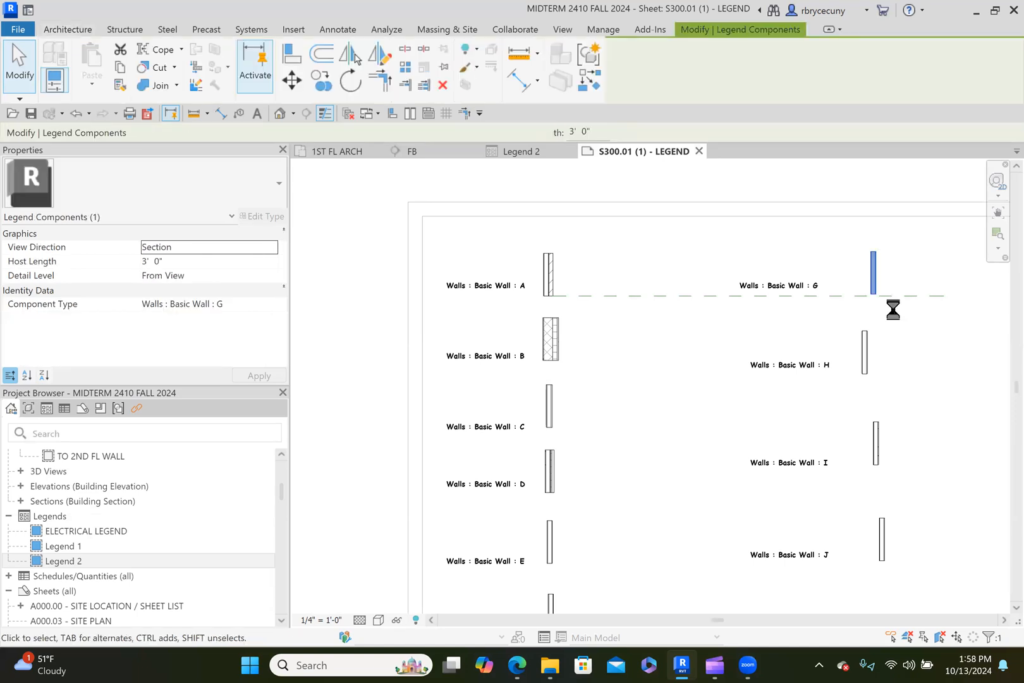
scroll(893, 311, up, 5)
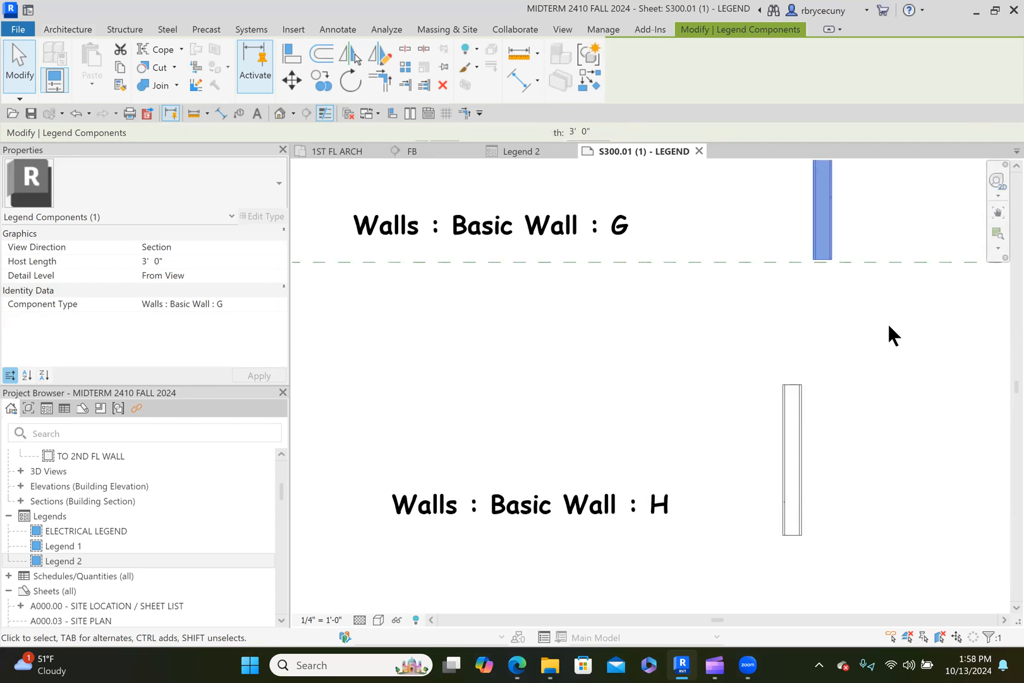
scroll(886, 322, down, 2)
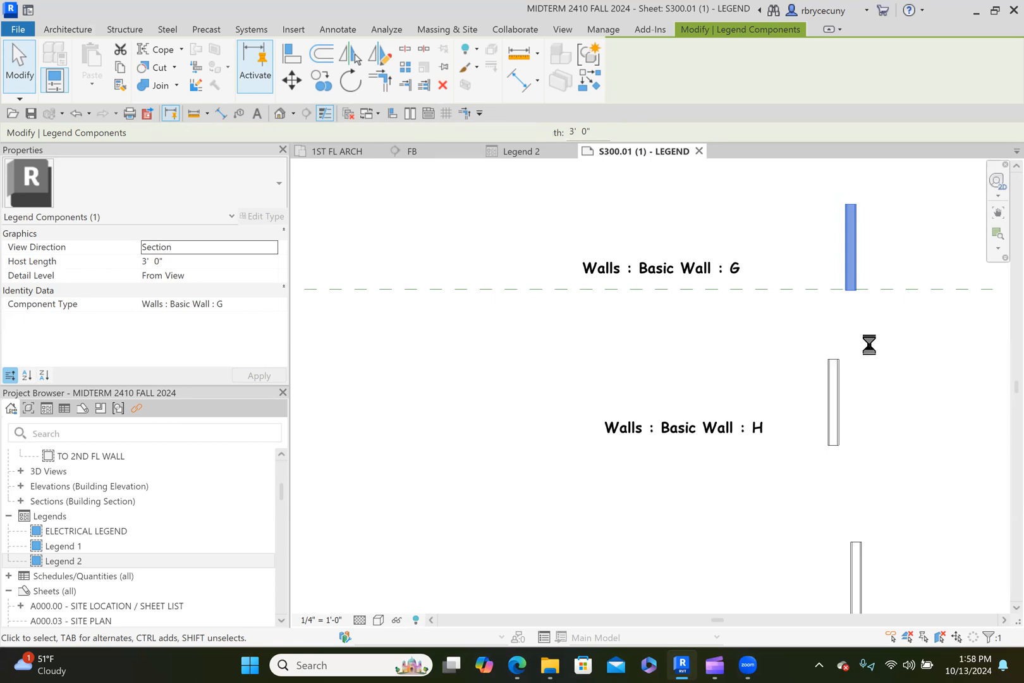
click(874, 346)
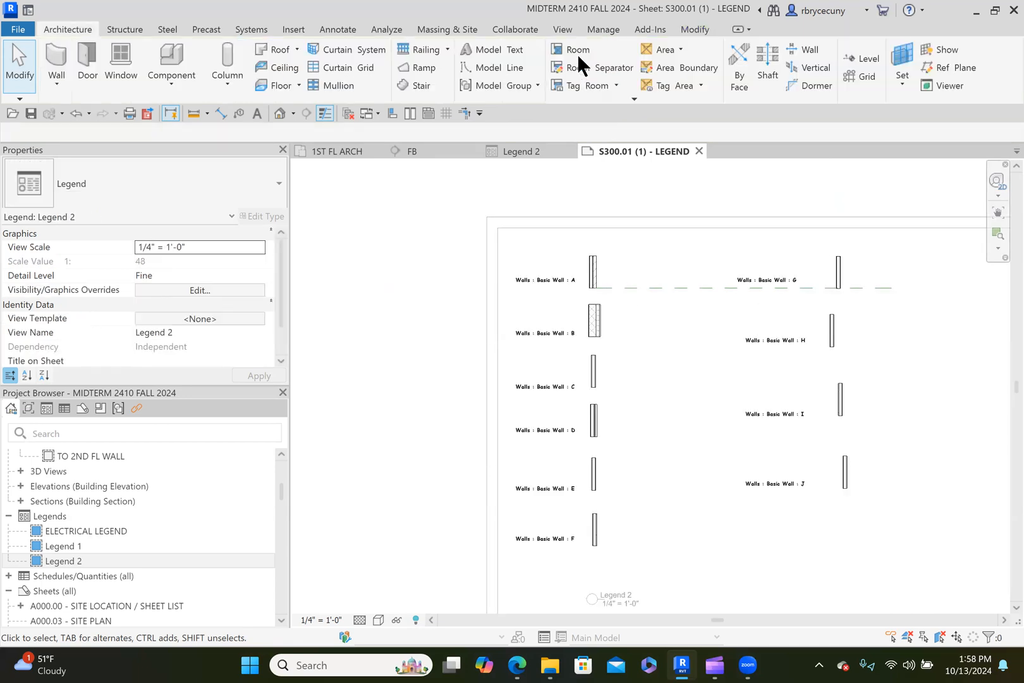
Step: Draw a second horizontal reference plane from the base of wall B's section to beyond wall H's section
click(946, 67)
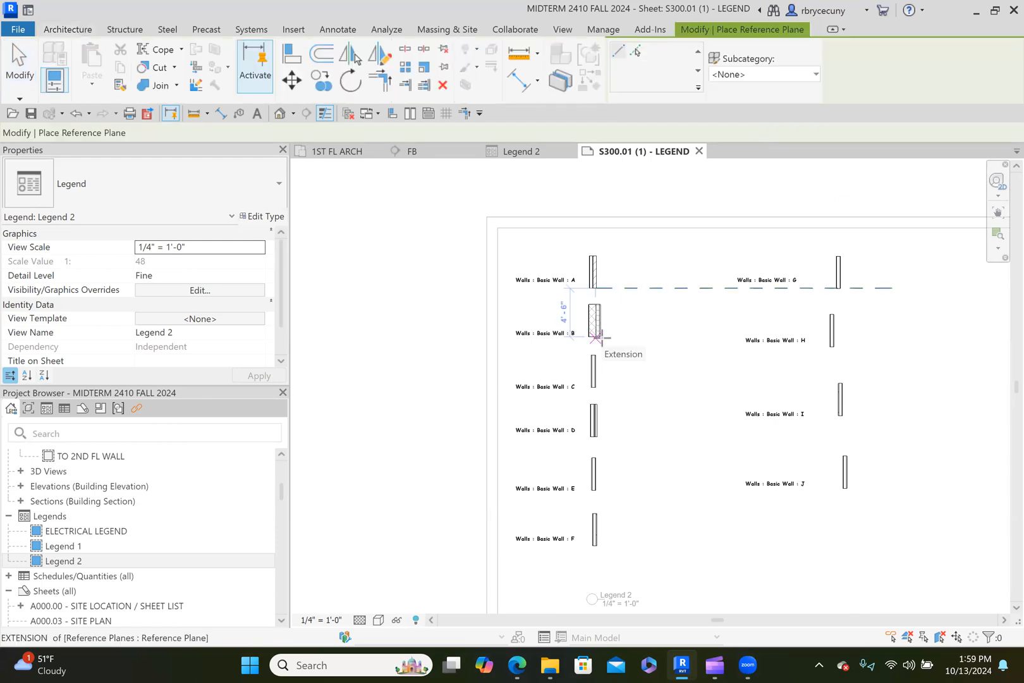
click(598, 336)
click(916, 337)
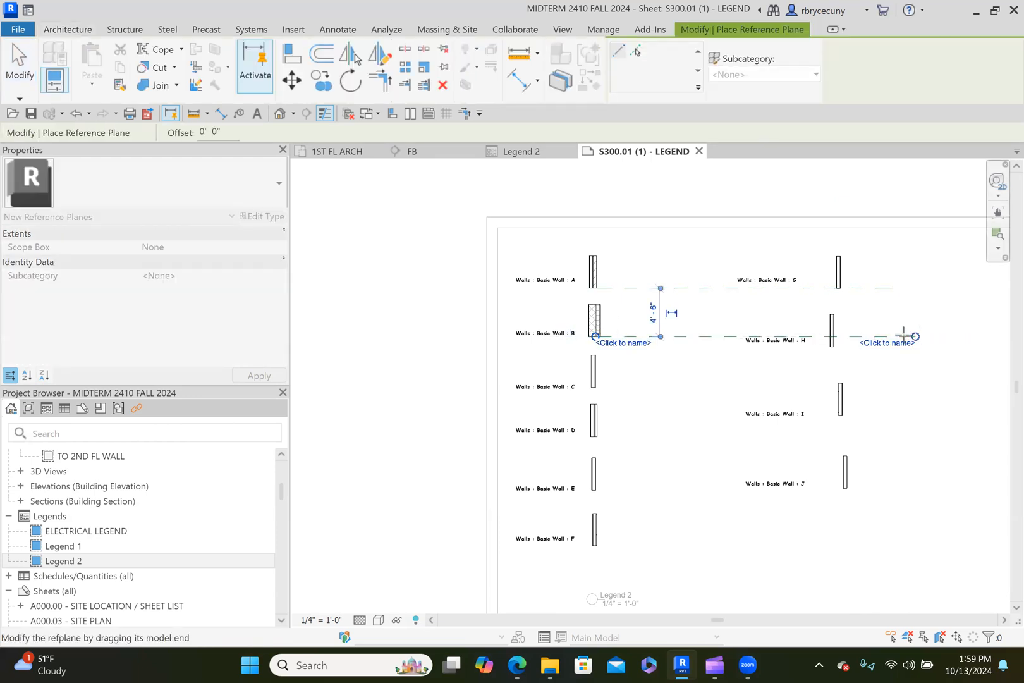
scroll(910, 336, up, 3)
key(Escape)
key(Escape)
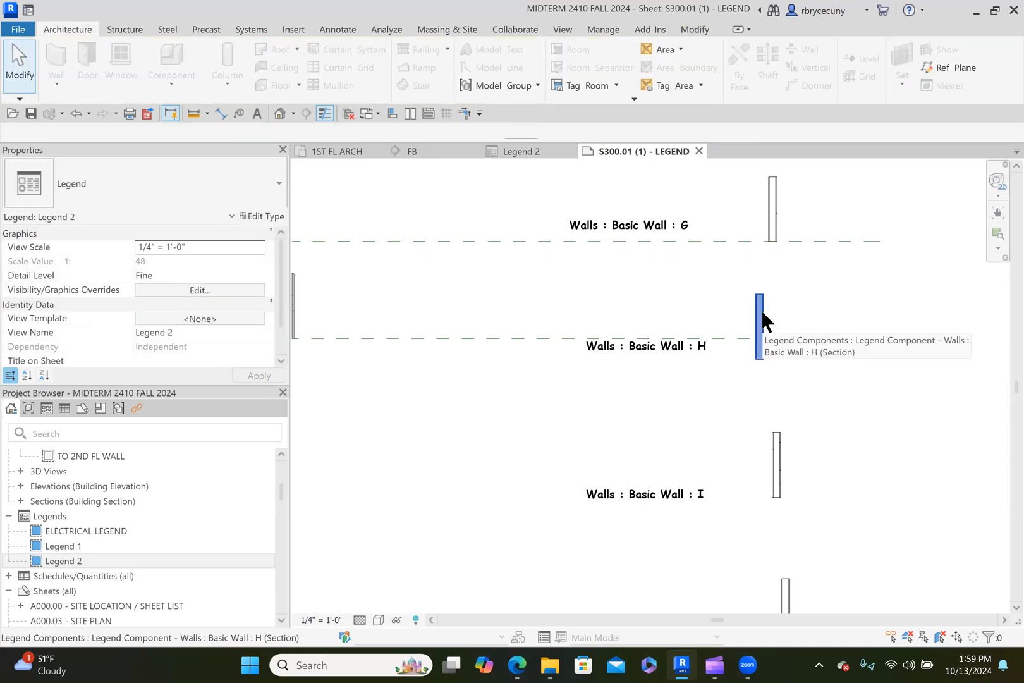
Step: Move wall H's section up onto the reference plane from wall B and line it up vertically beneath wall G's section
click(762, 312)
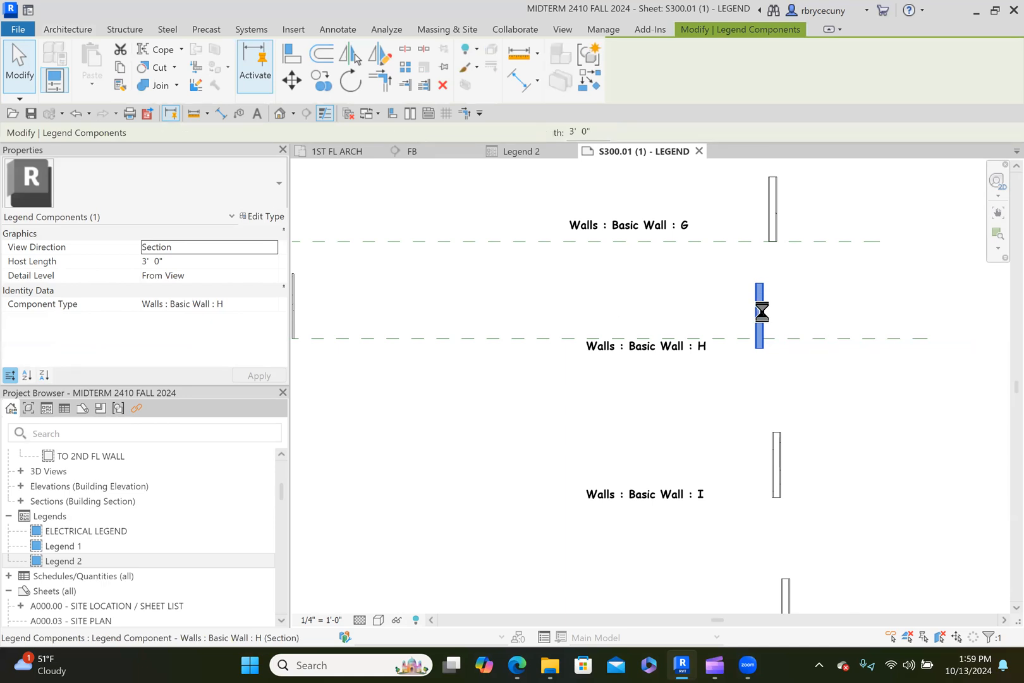
key(Up)
scroll(756, 348, up, 5)
key(Up)
key(Up)
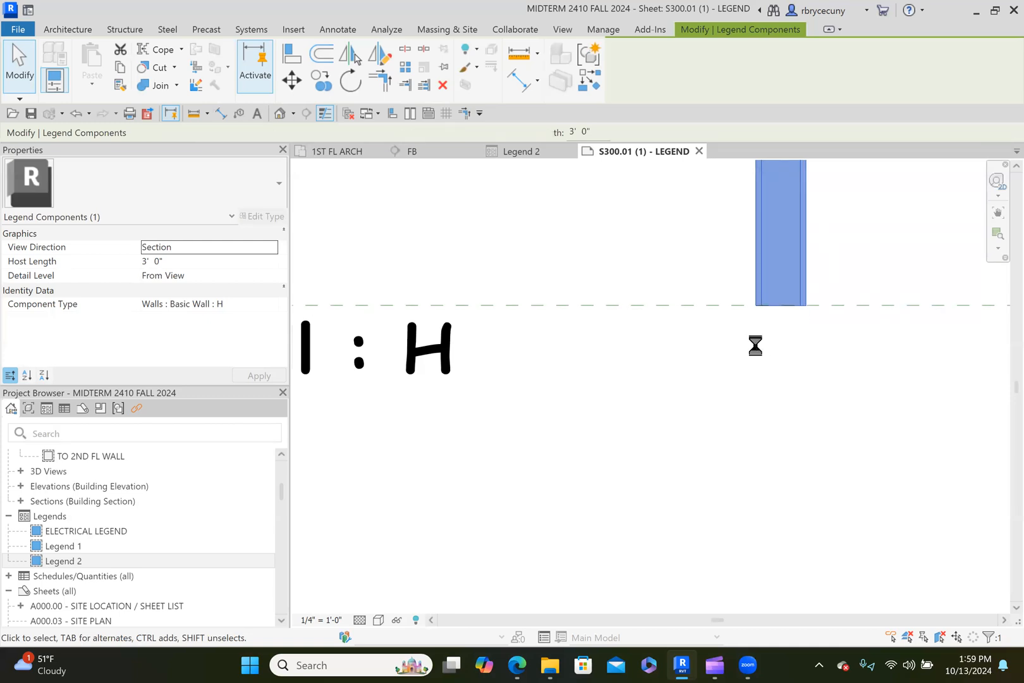
scroll(755, 346, down, 6)
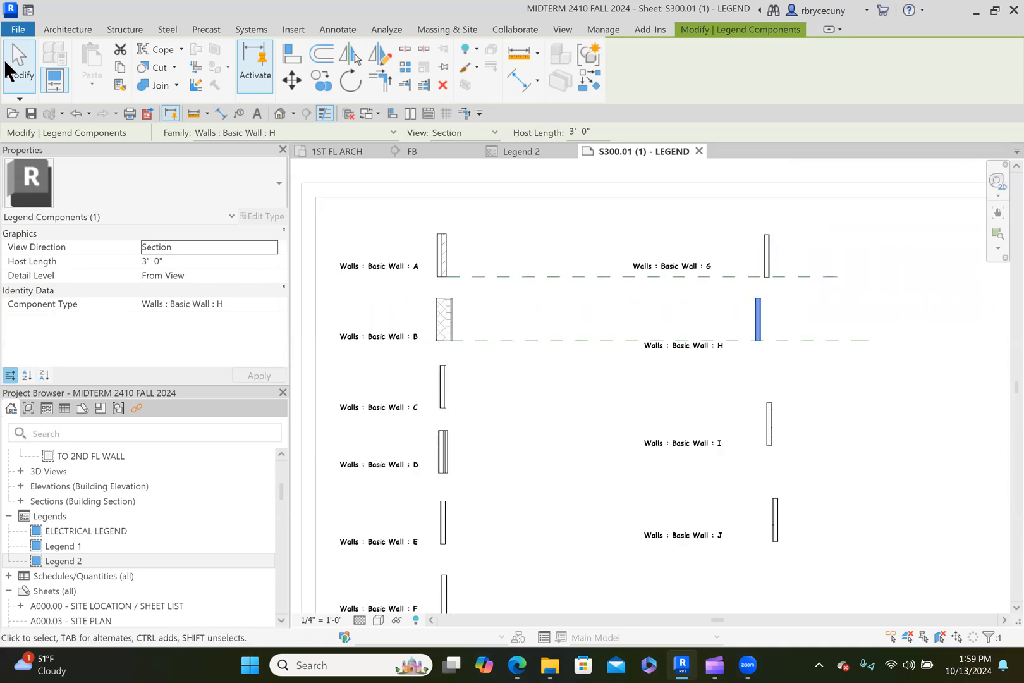
click(30, 67)
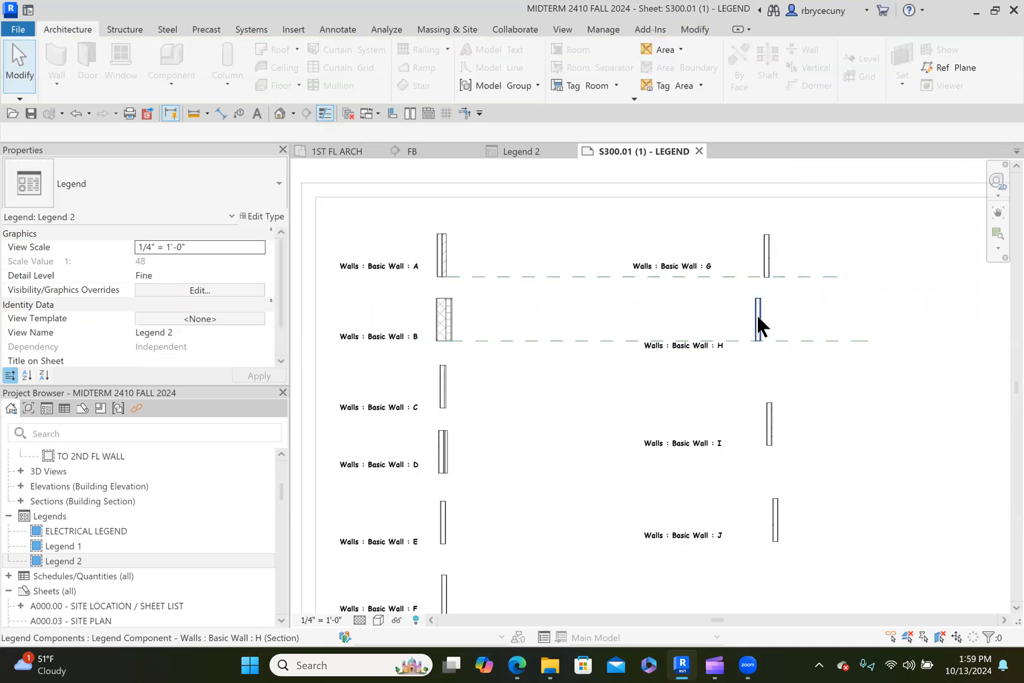
mouse_move(758, 316)
mouse_down()
mouse_move(790, 318)
mouse_move(766, 318)
mouse_up()
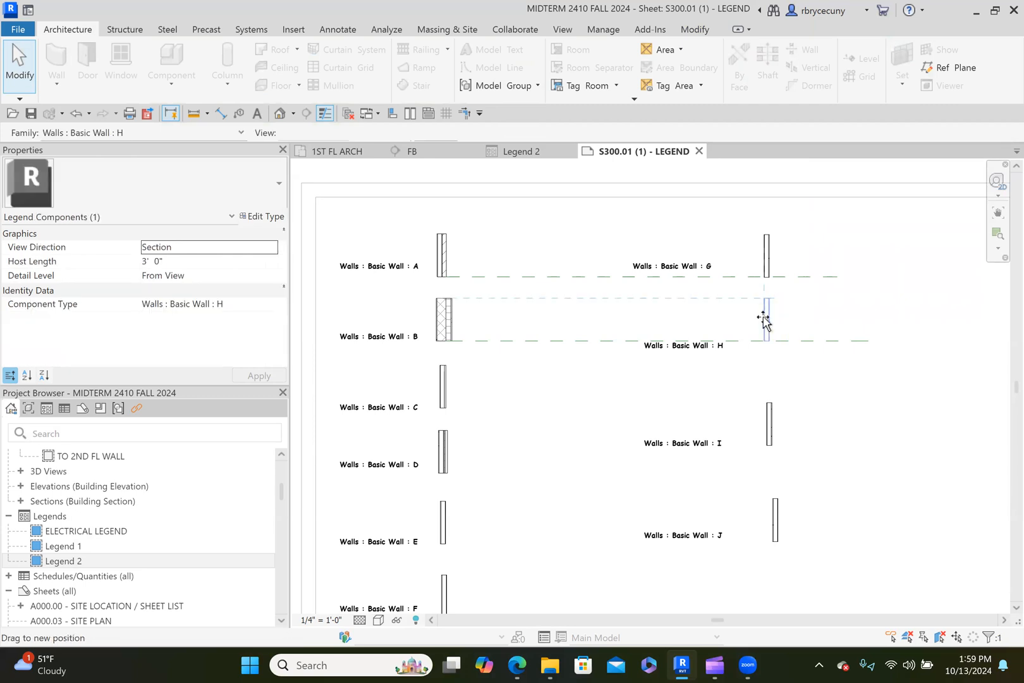
Step: Move wall I's section up level with wall C's section and directly beneath wall H's section
click(769, 424)
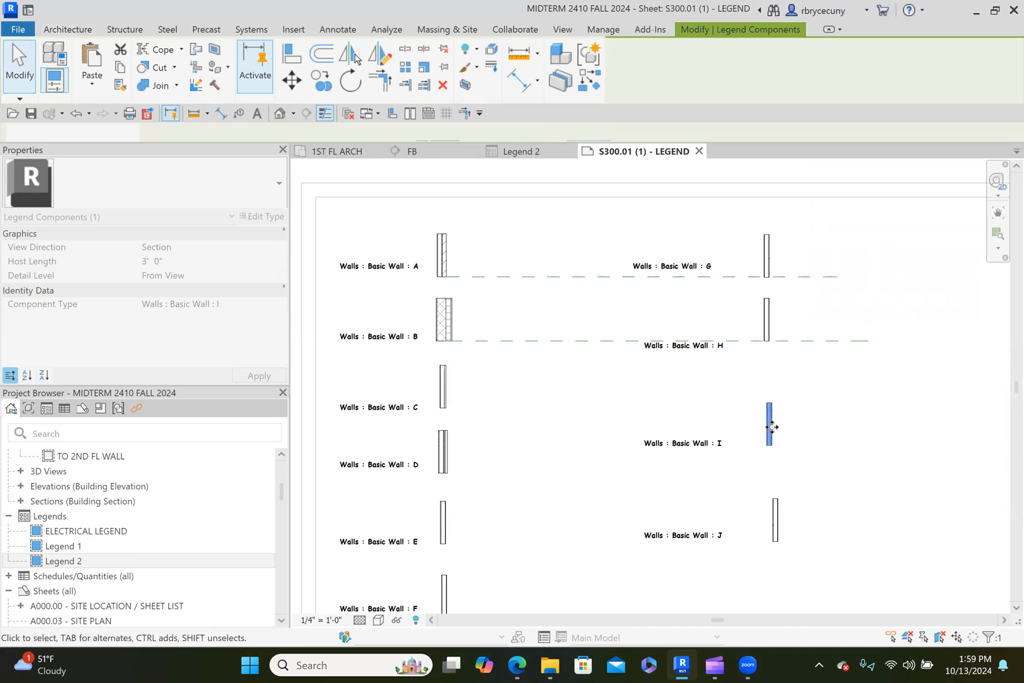
drag(769, 412, 772, 392)
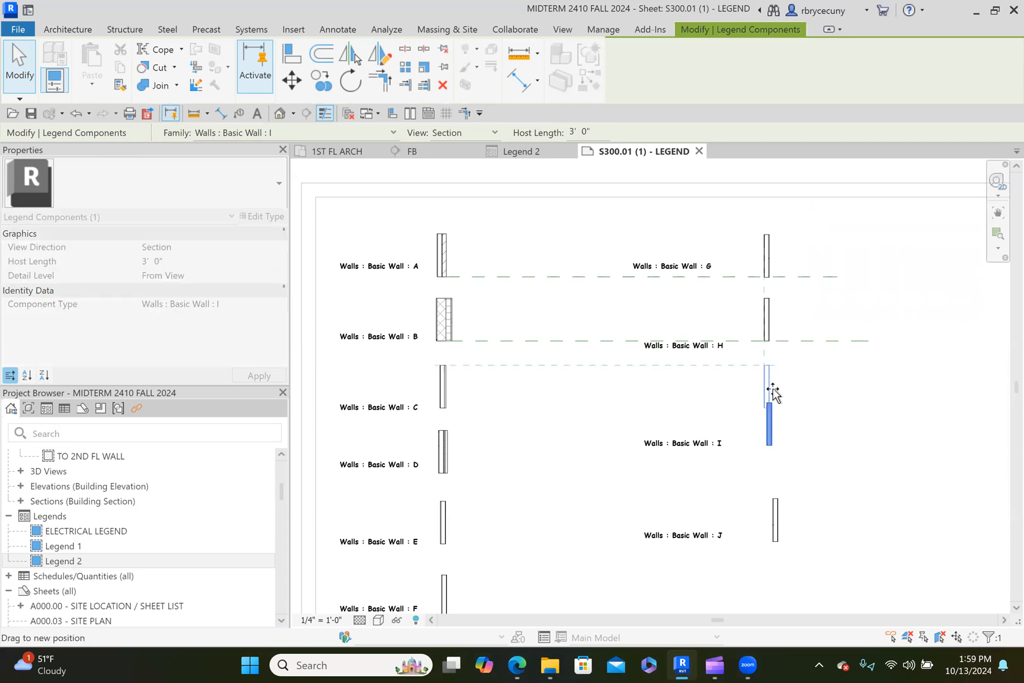
drag(772, 392, 772, 392)
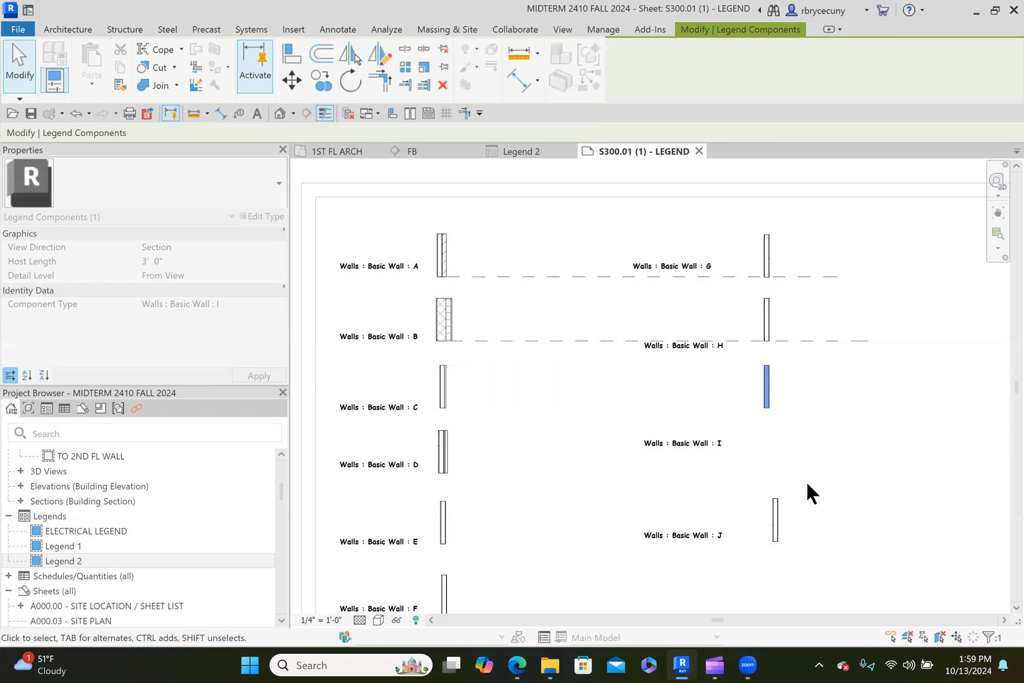
Step: Move wall J's section up level with wall D's section and directly beneath wall I's section
click(774, 520)
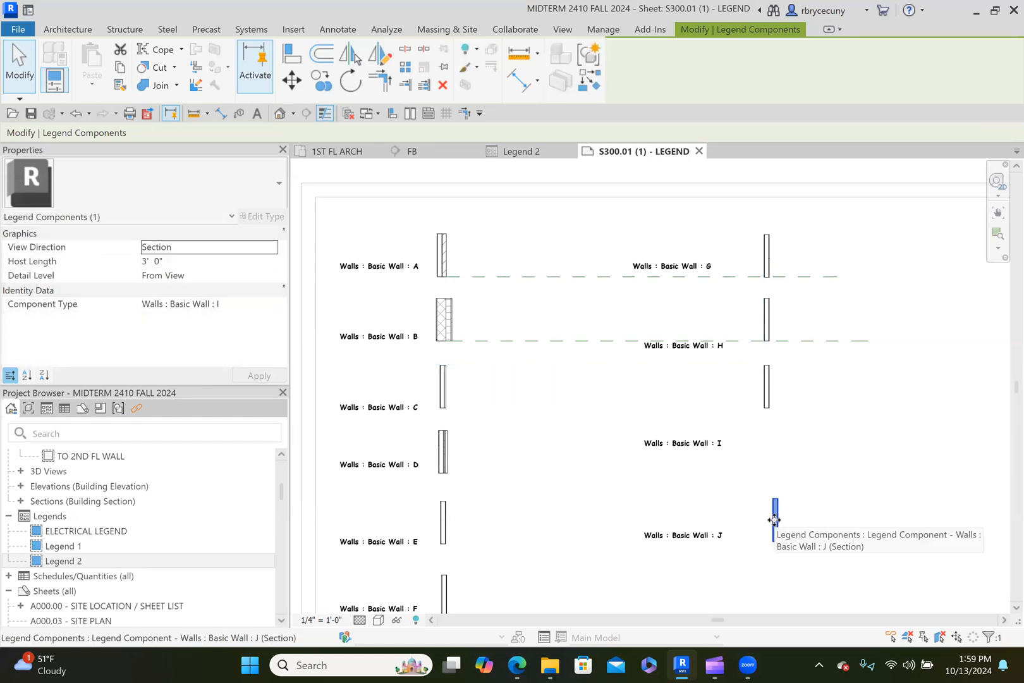
drag(778, 455, 771, 448)
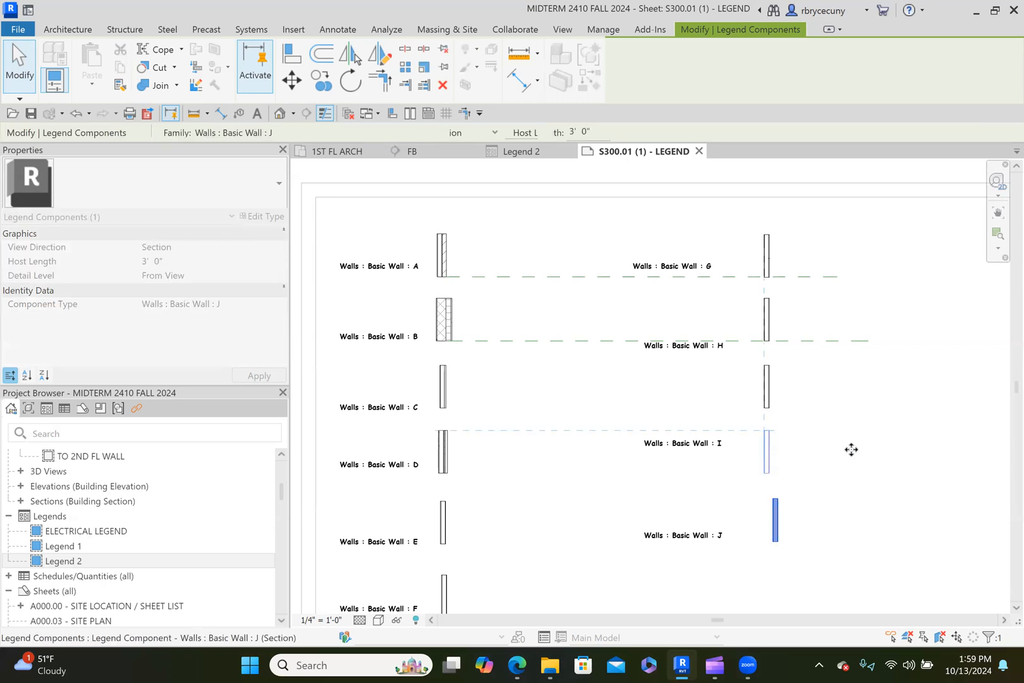
click(851, 452)
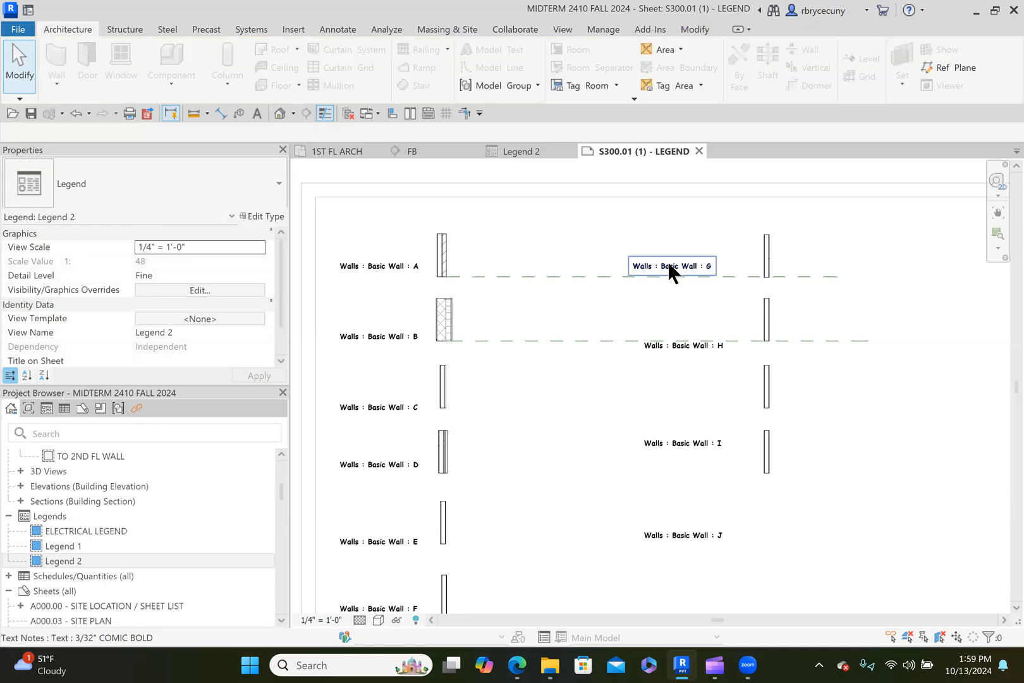
Step: Align the wall H, I and J labels vertically with the left edge of the wall G label
click(667, 346)
drag(638, 333, 628, 334)
drag(675, 439, 631, 435)
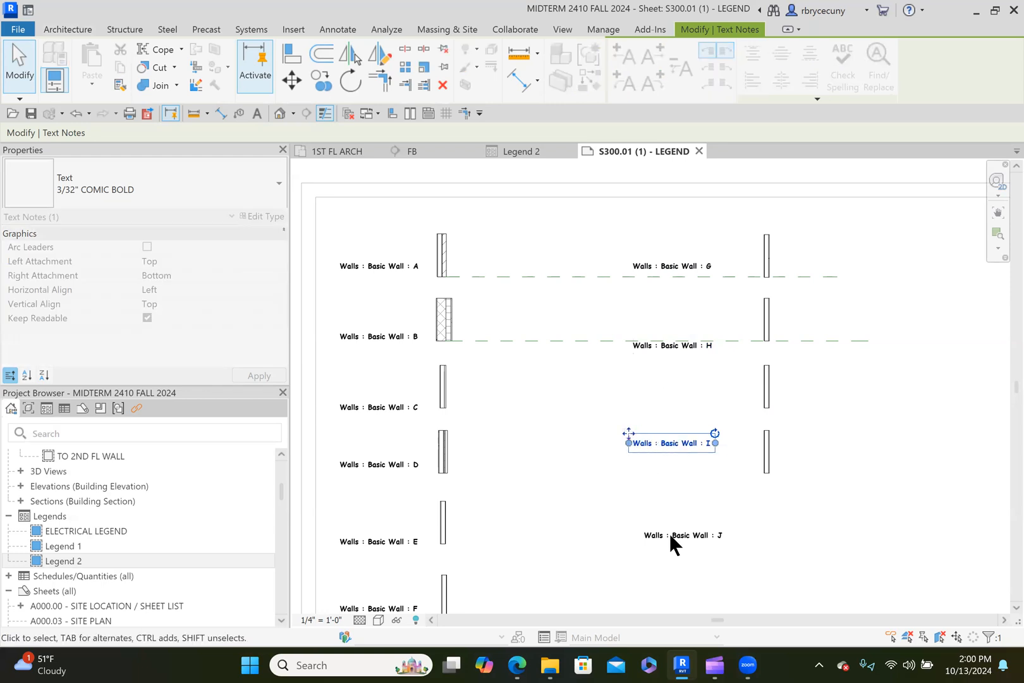
click(651, 531)
drag(636, 526, 630, 522)
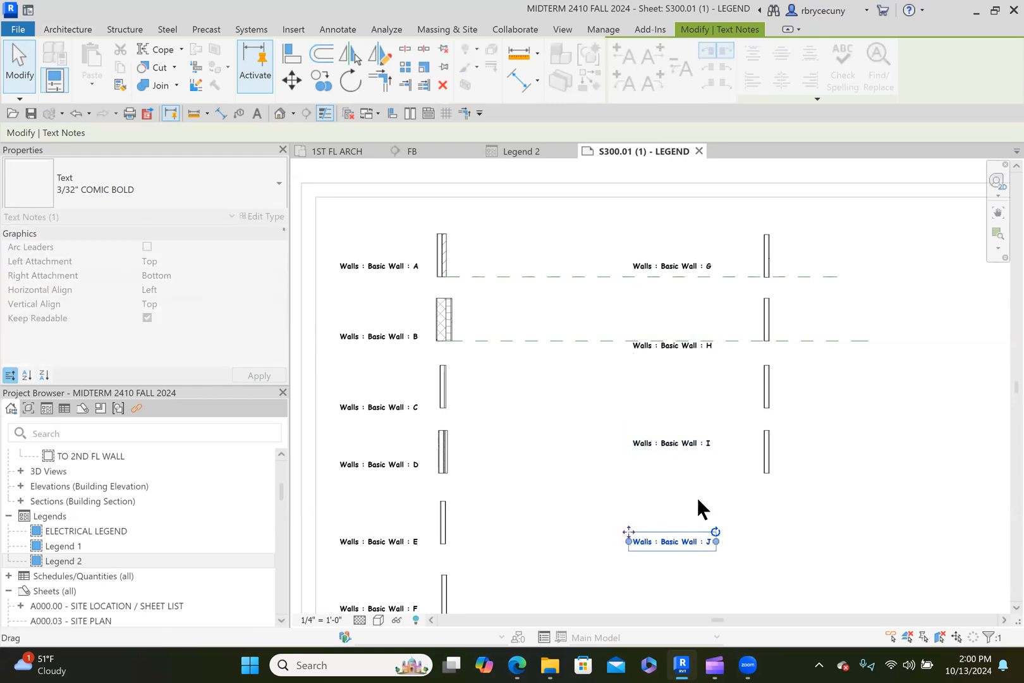
click(704, 496)
Step: Nudge the wall I label straight up until it sits beside wall I's section
click(658, 451)
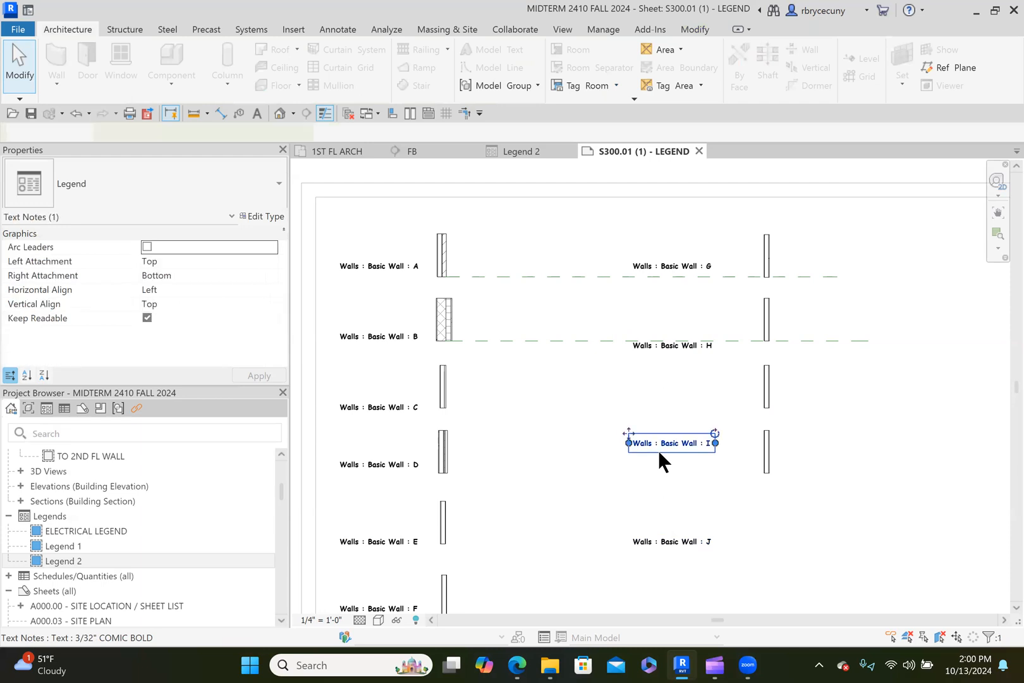
key(Up)
key(Up)
key(Up)
key(Up)
key(Up)
key(Up)
key(Up)
key(Up)
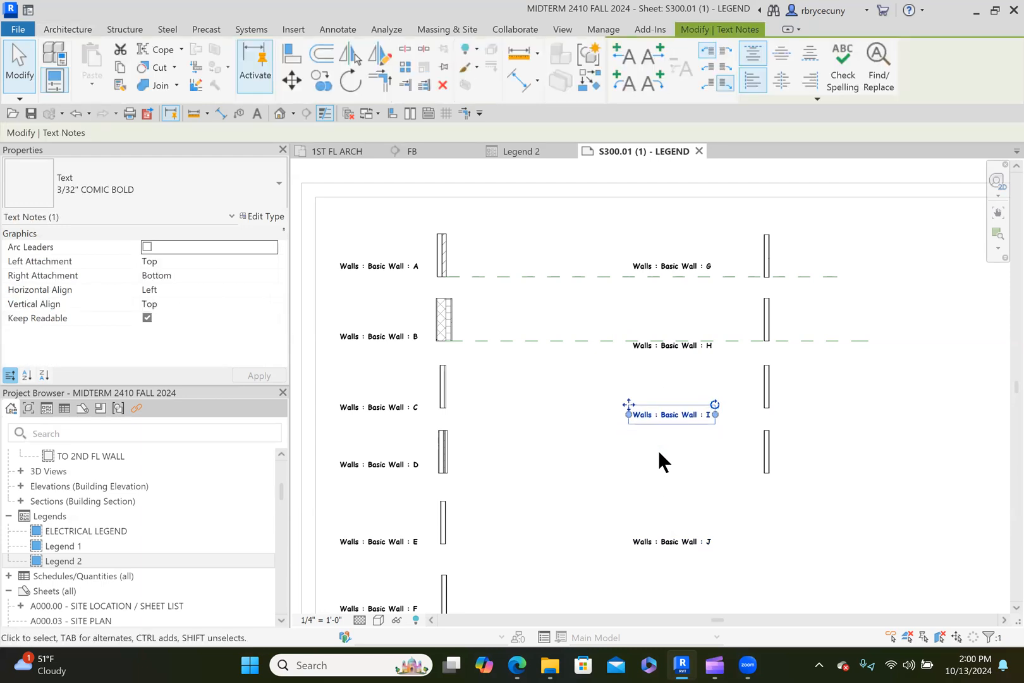
key(Up)
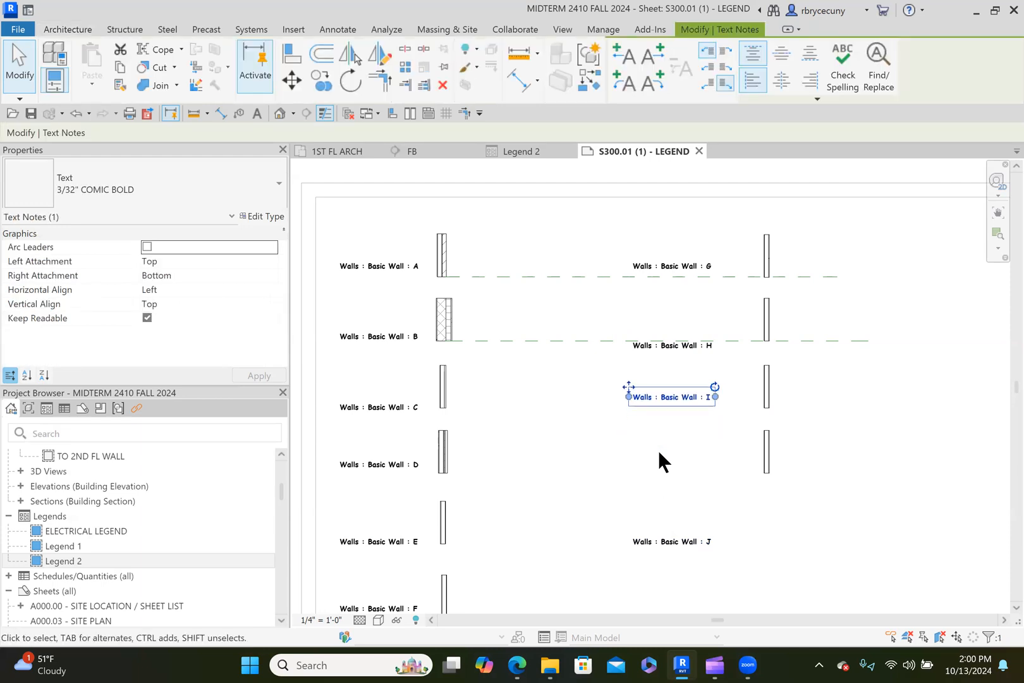
Step: Nudge the wall J label straight up until it sits beside wall J's section, level with the wall D label
click(668, 535)
key(Up)
key(Up)
key(Up)
key(Up)
key(Up)
key(Up)
key(Up)
key(Up)
key(Up)
key(Up)
key(Up)
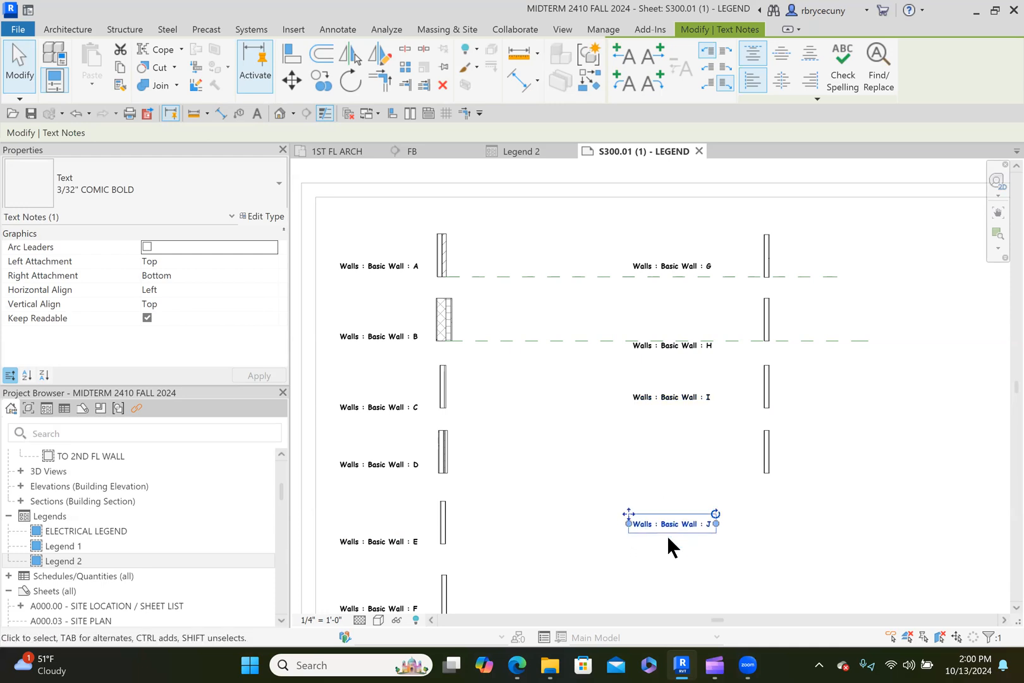
key(Up)
key(Up)
key(Up)
key(Up)
key(Up)
key(Up)
key(Up)
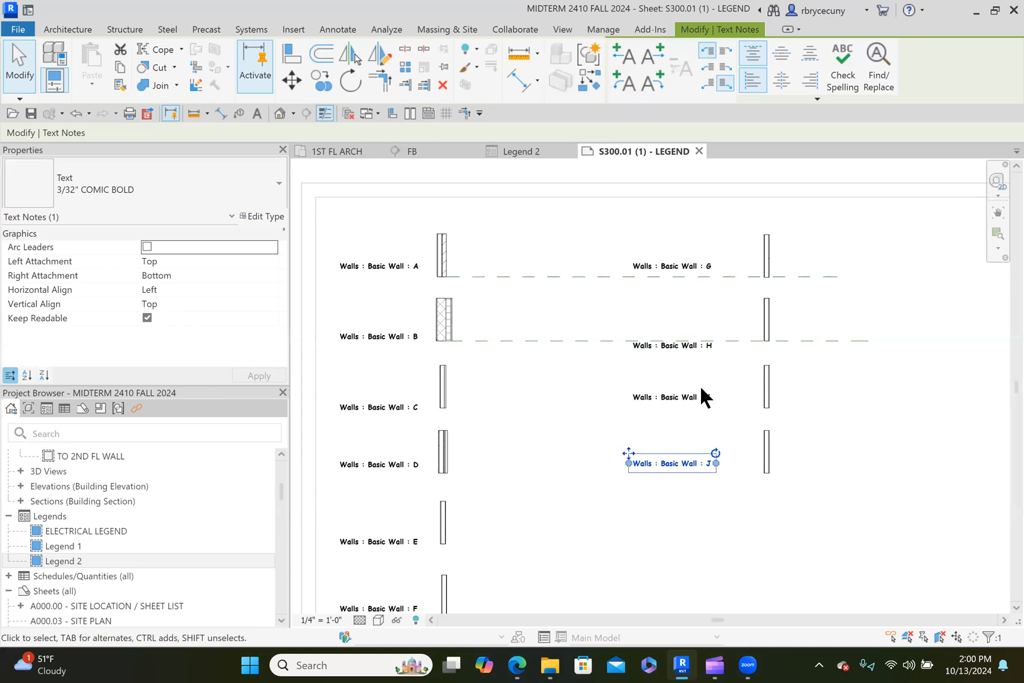
Step: Nudge the wall H label slightly up so it sits level with the wall B label
click(700, 353)
key(Up)
key(Up)
key(Up)
key(Up)
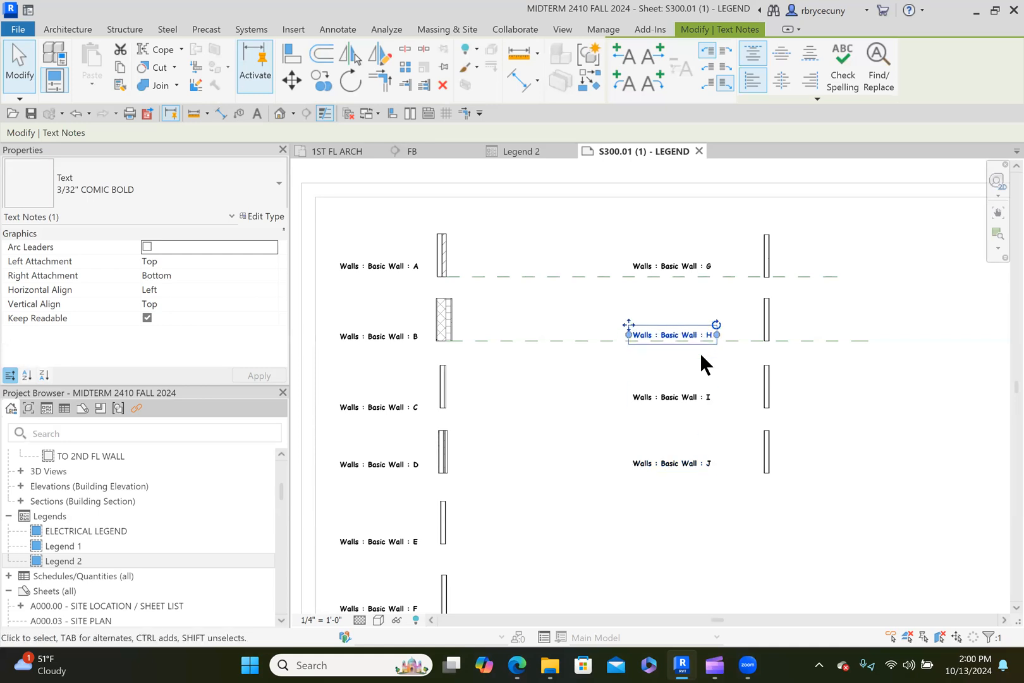
key(Down)
Step: Nudge the wall G label slightly down toward the base of wall G's section
click(686, 265)
key(Down)
key(Down)
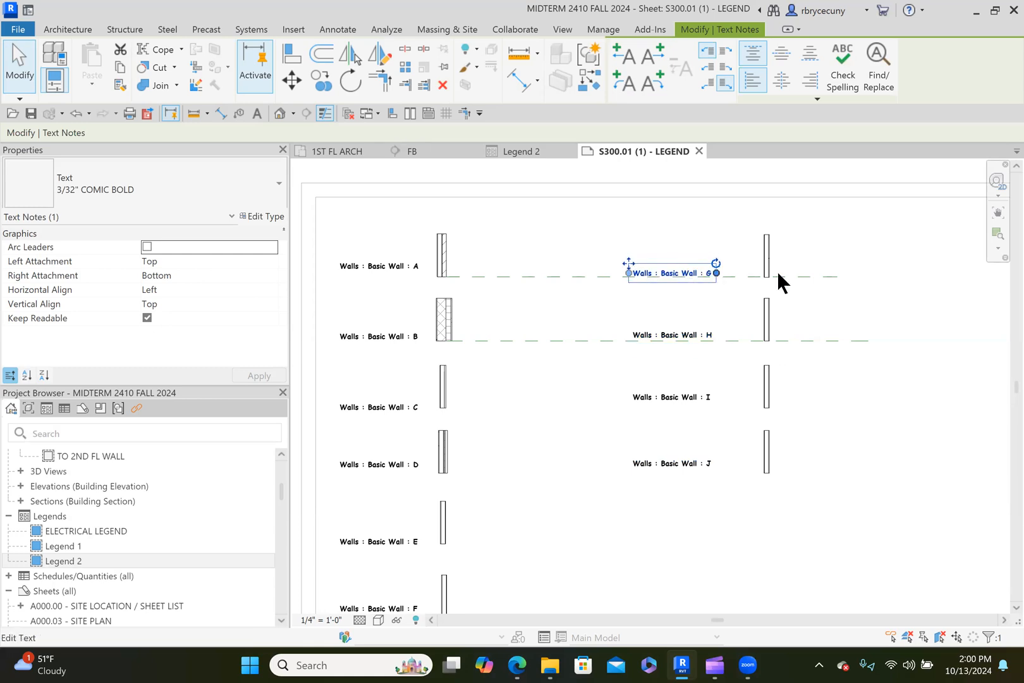
click(785, 366)
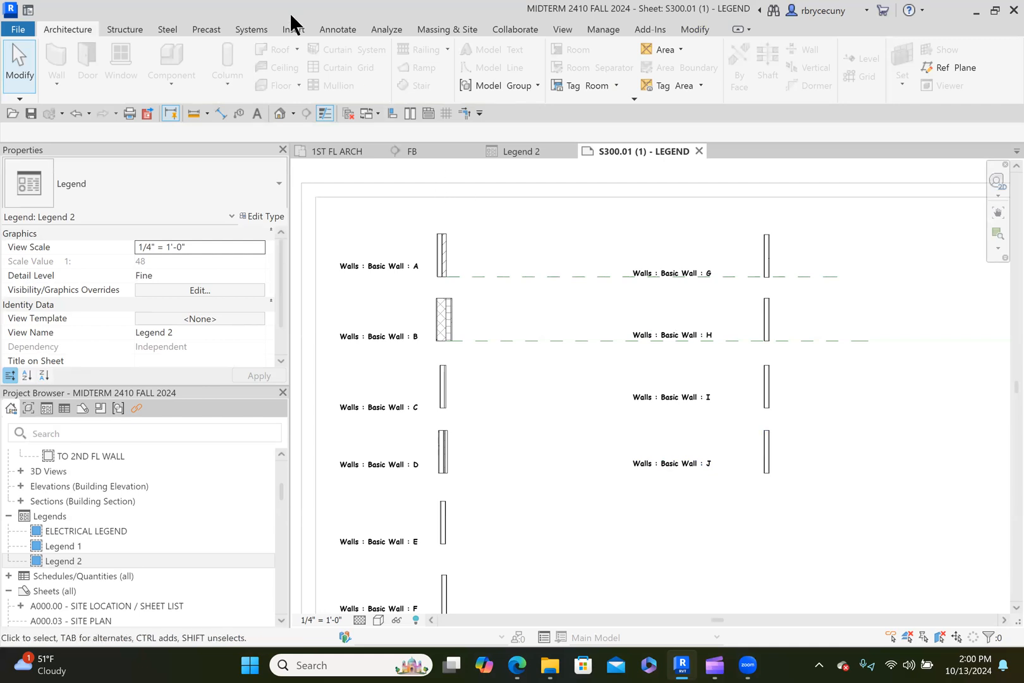
Step: Draw a horizontal detail line about 41'-6" long above the wall A and wall G sections, spanning both legend columns
click(326, 30)
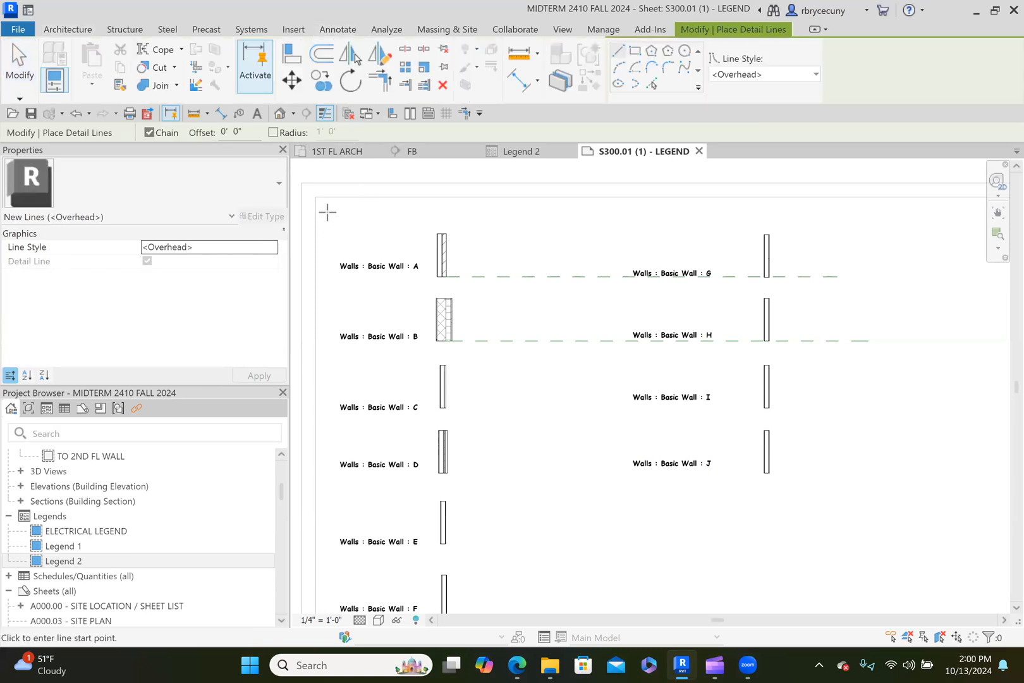
click(743, 229)
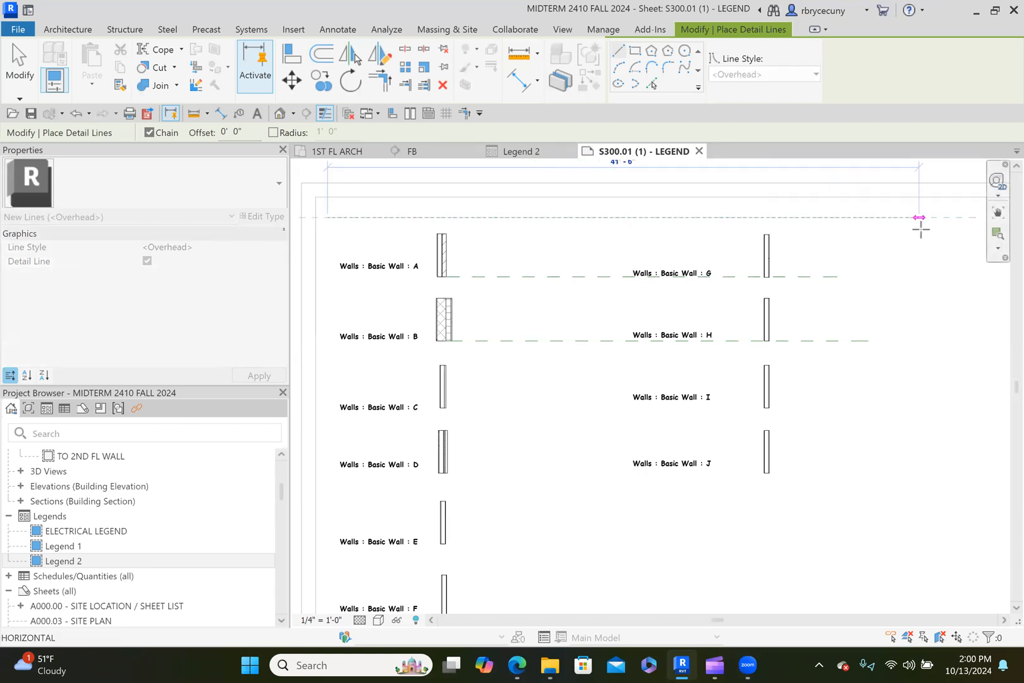
key(Escape)
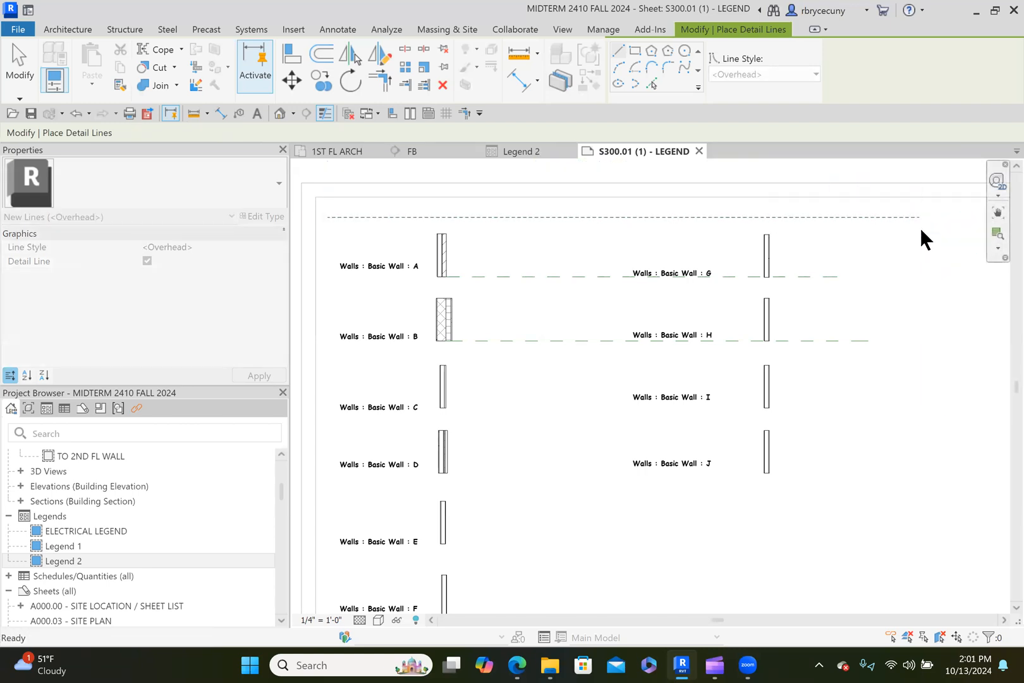
key(Escape)
Step: Change the horizontal detail line above walls A and G to the Wide Lines style
click(857, 217)
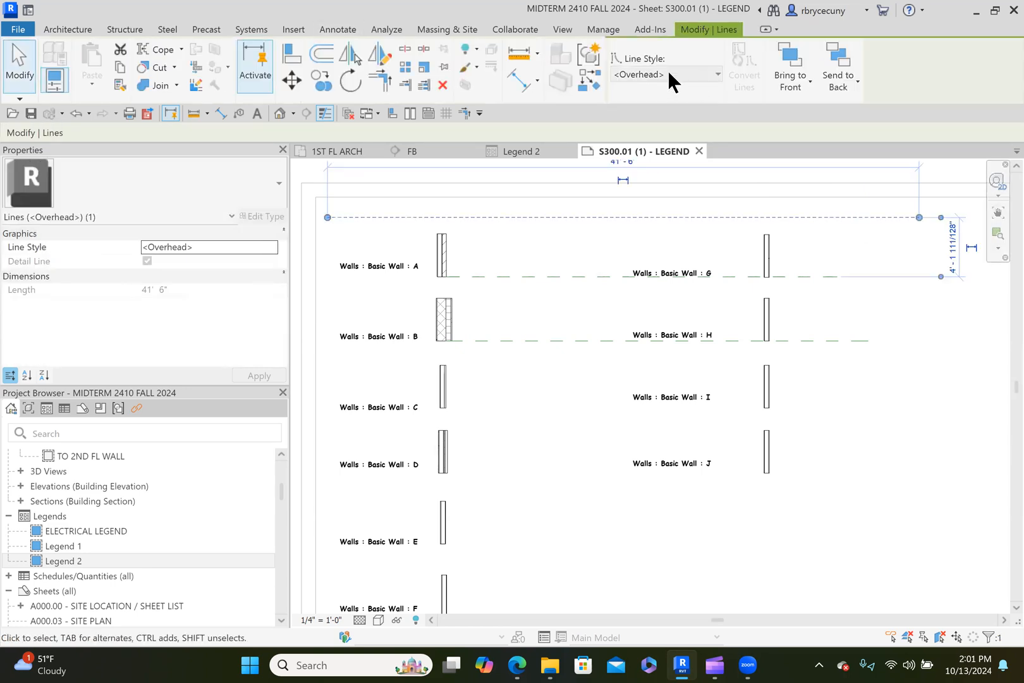
click(667, 74)
click(642, 256)
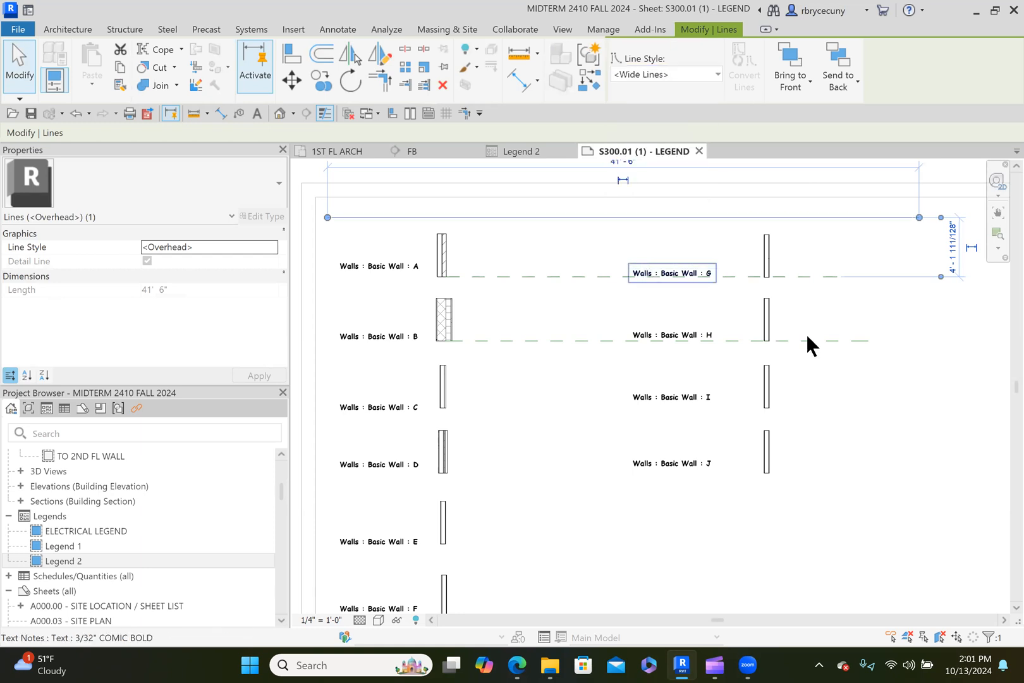
click(829, 377)
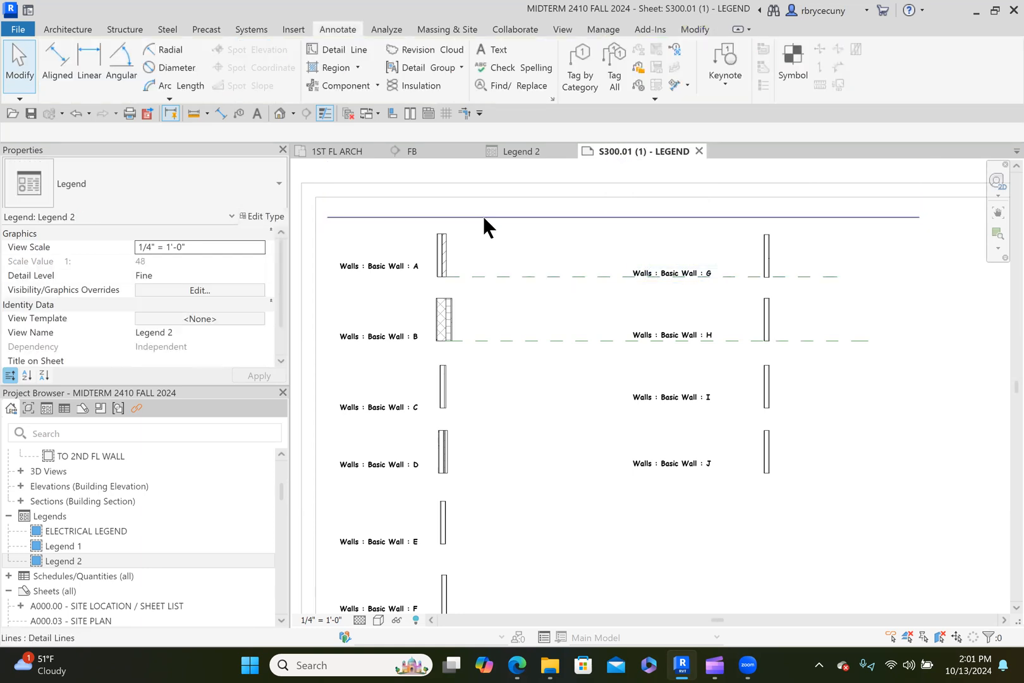
Step: Copy the wide horizontal line down beneath each of rows A to E, using the base corners of the wall sections for spacing
click(484, 217)
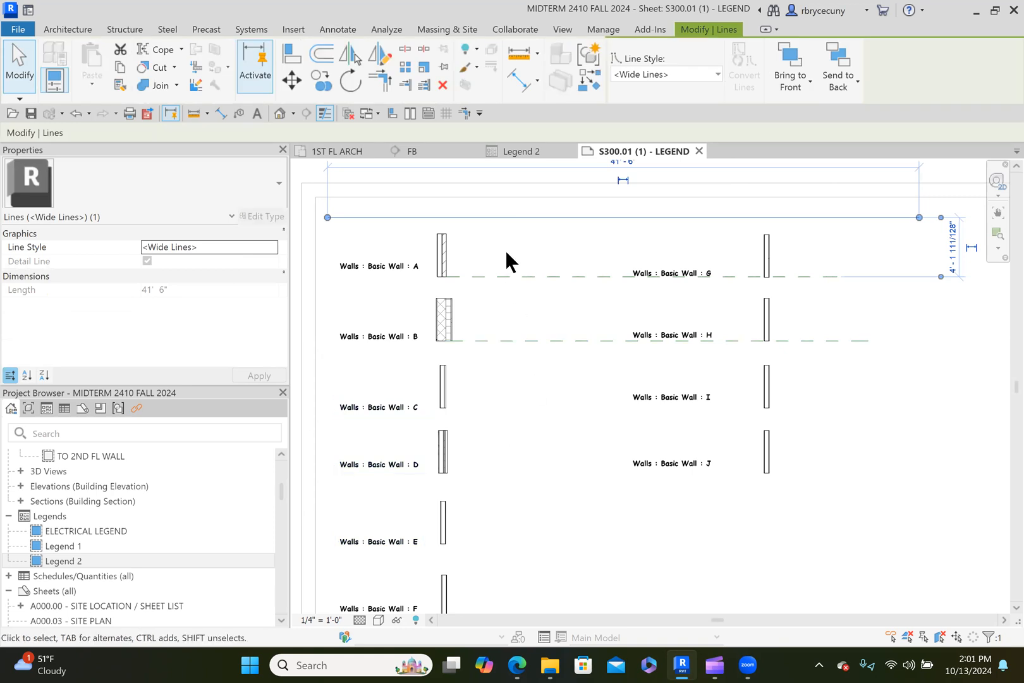
click(306, 85)
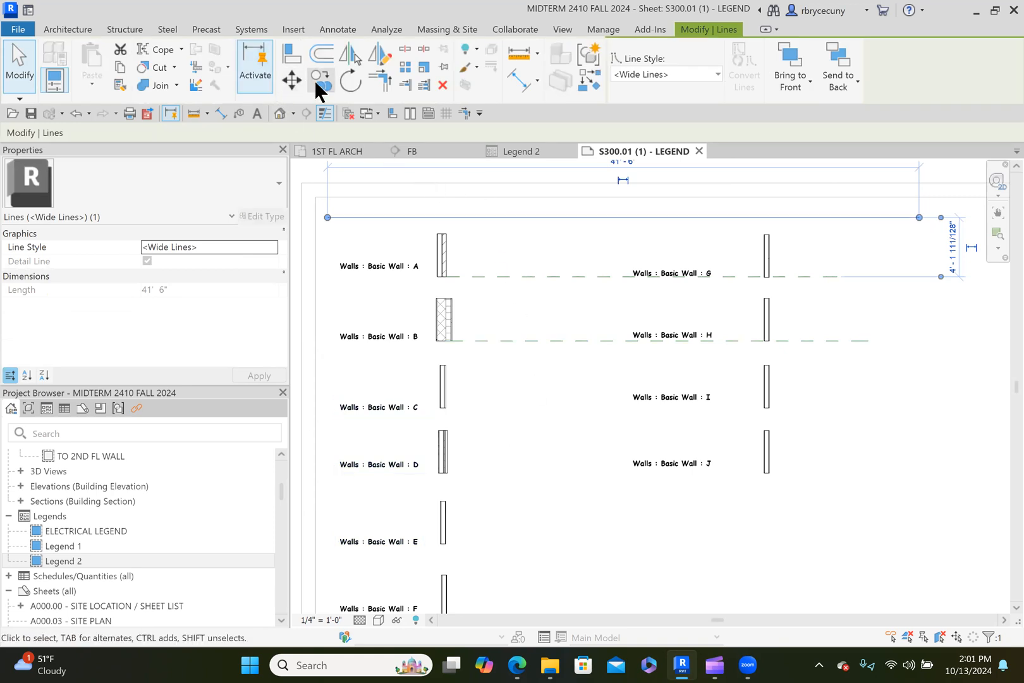
click(446, 276)
click(447, 341)
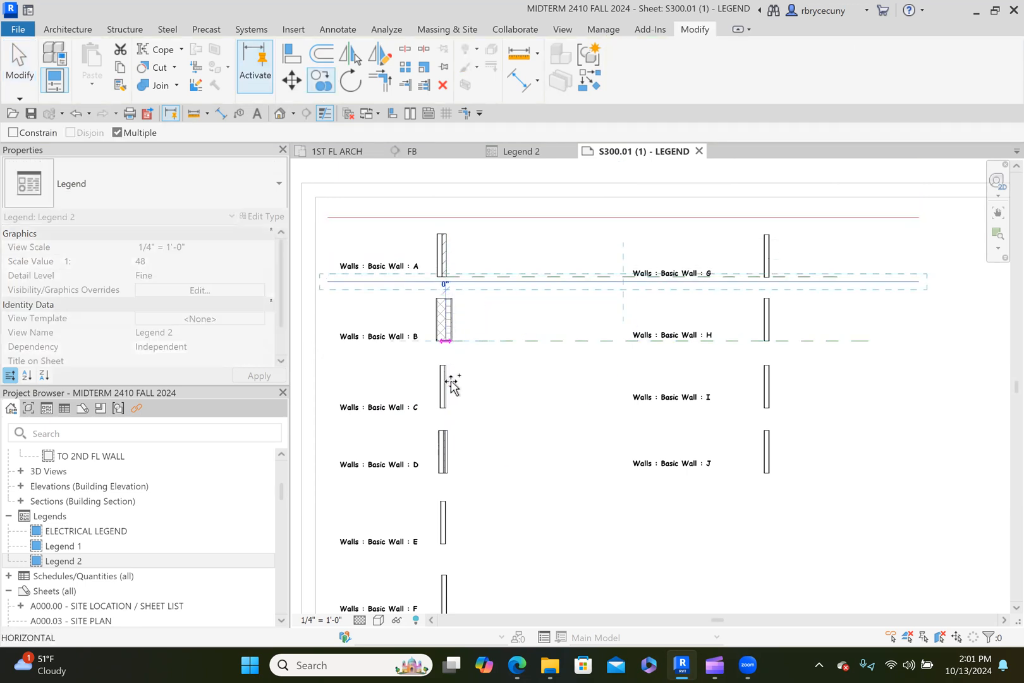
scroll(451, 412, up, 5)
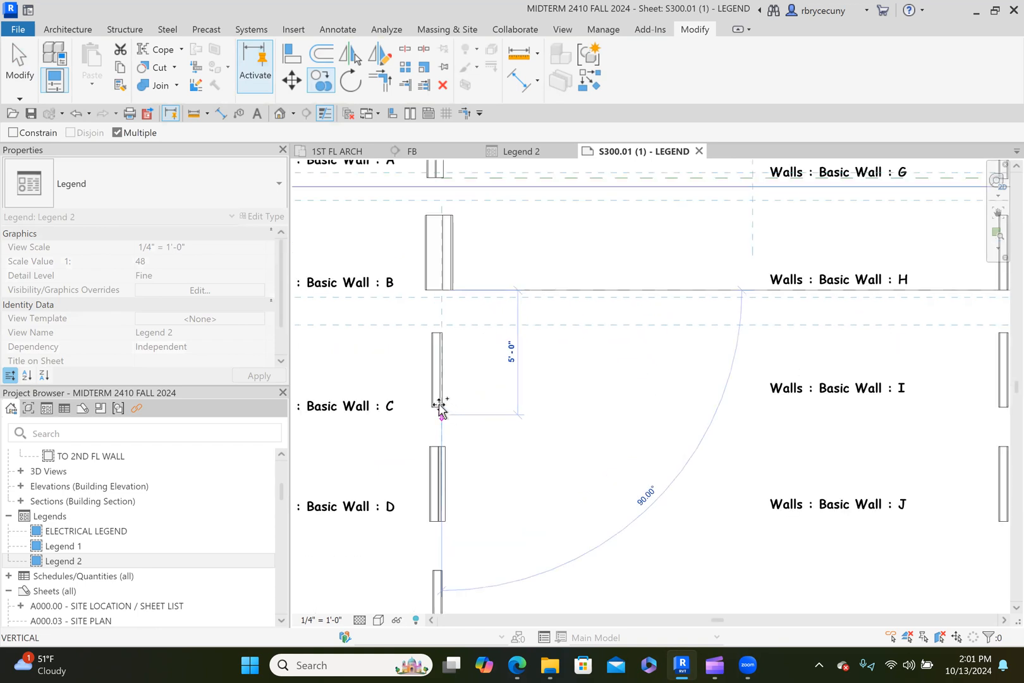
click(439, 406)
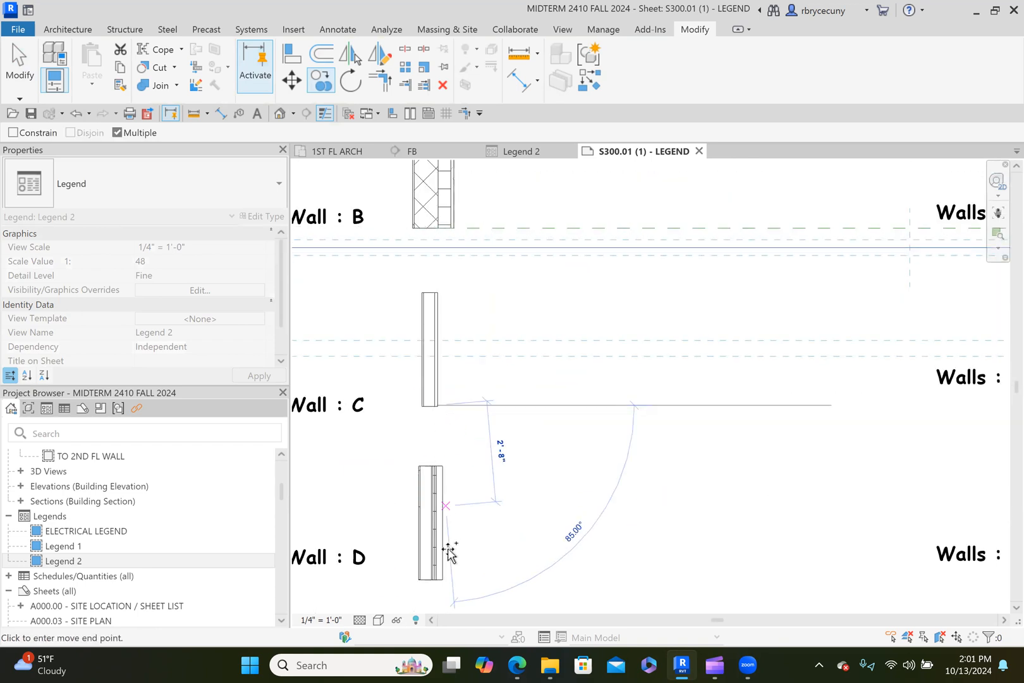
click(441, 579)
middle_drag(467, 549, 514, 261)
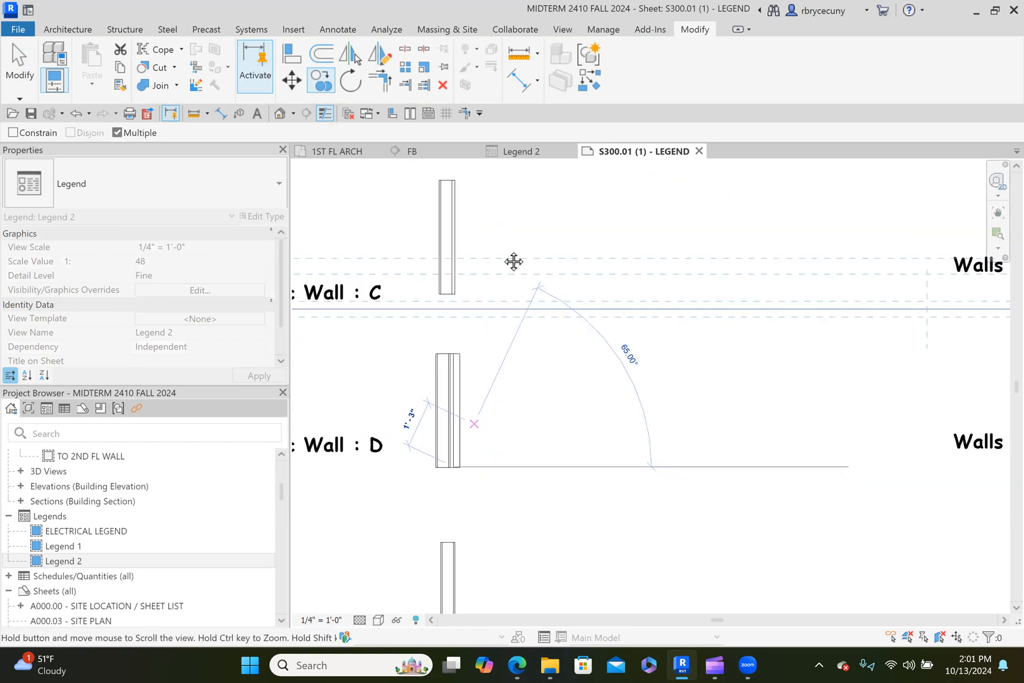
click(483, 482)
middle_drag(505, 487, 534, 266)
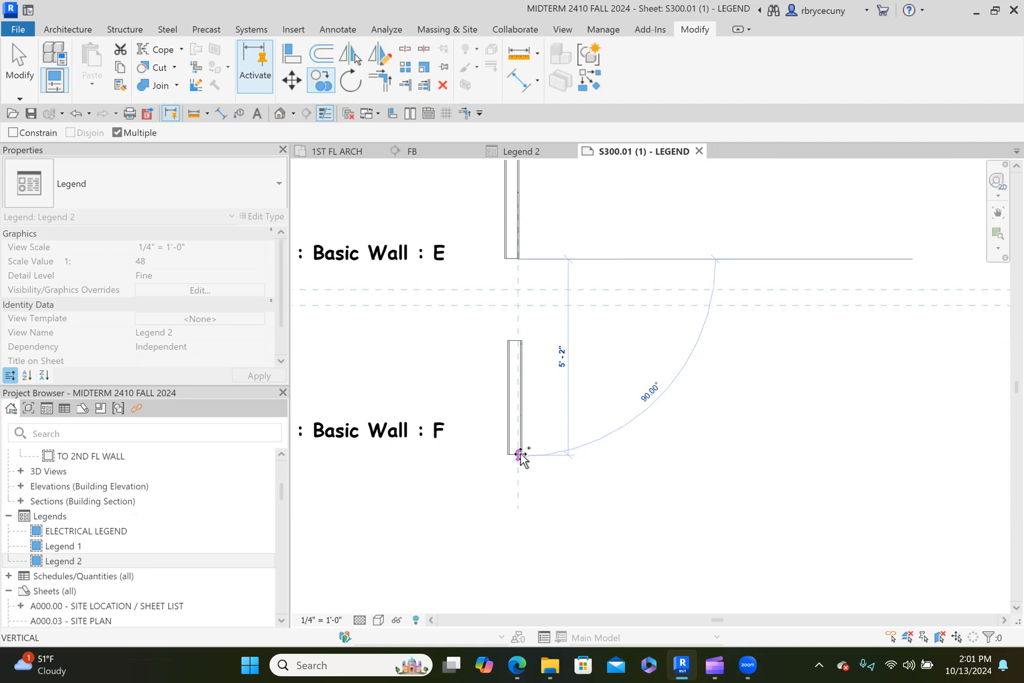
click(519, 454)
key(Escape)
scroll(570, 483, down, 5)
middle_drag(615, 507, 557, 448)
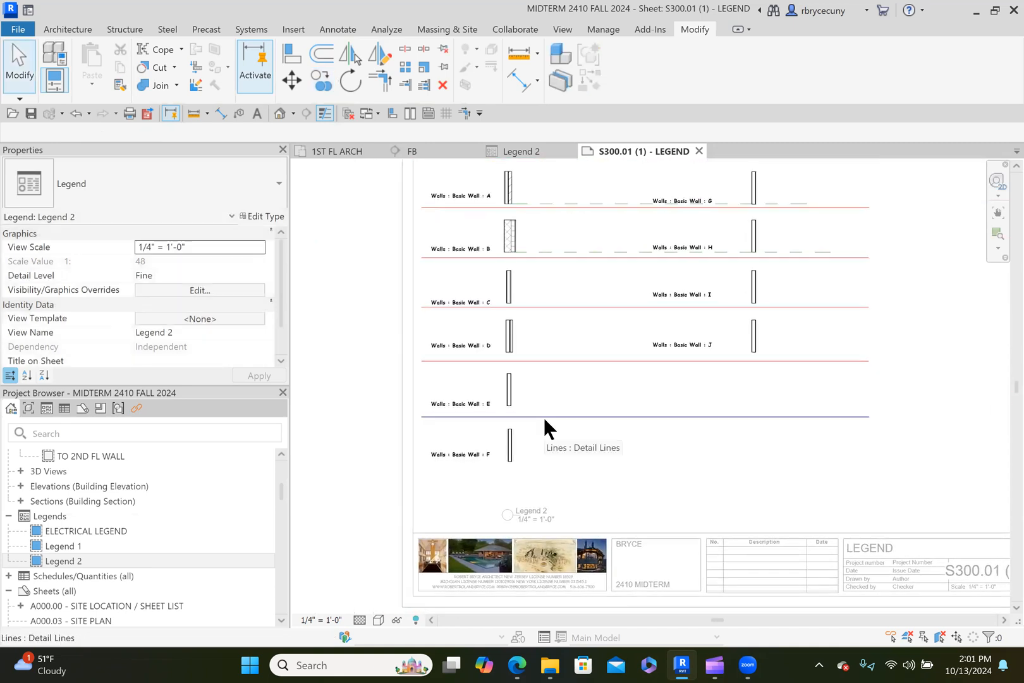
Step: Copy the horizontal line beneath row E down below row F, using the section bases of walls E and F for spacing
click(321, 81)
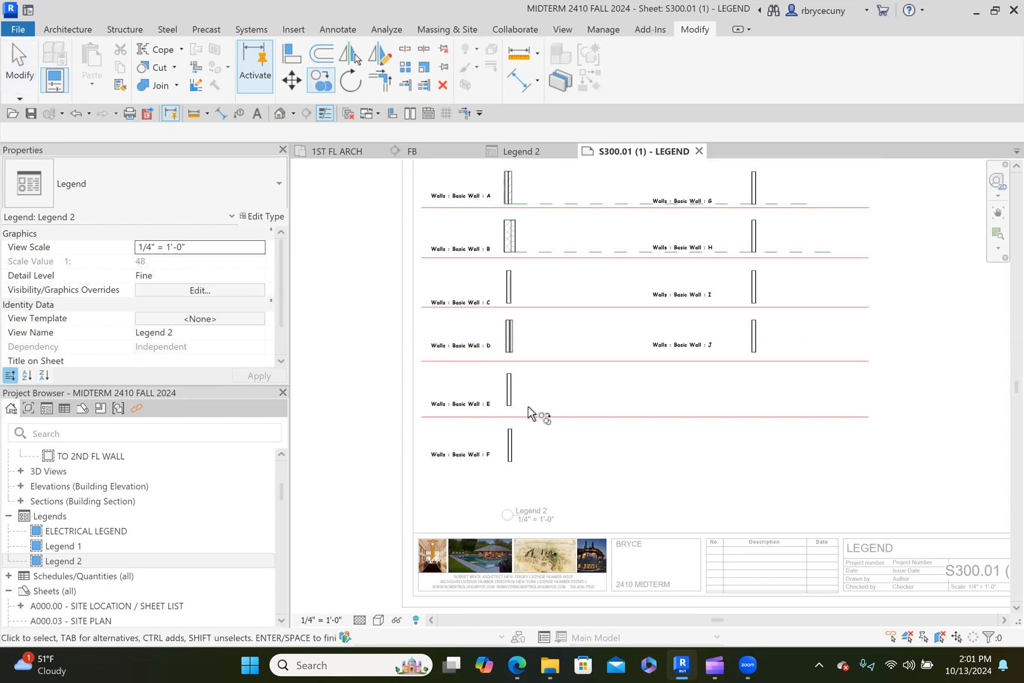
scroll(534, 411, up, 2)
key(Escape)
click(549, 423)
click(313, 77)
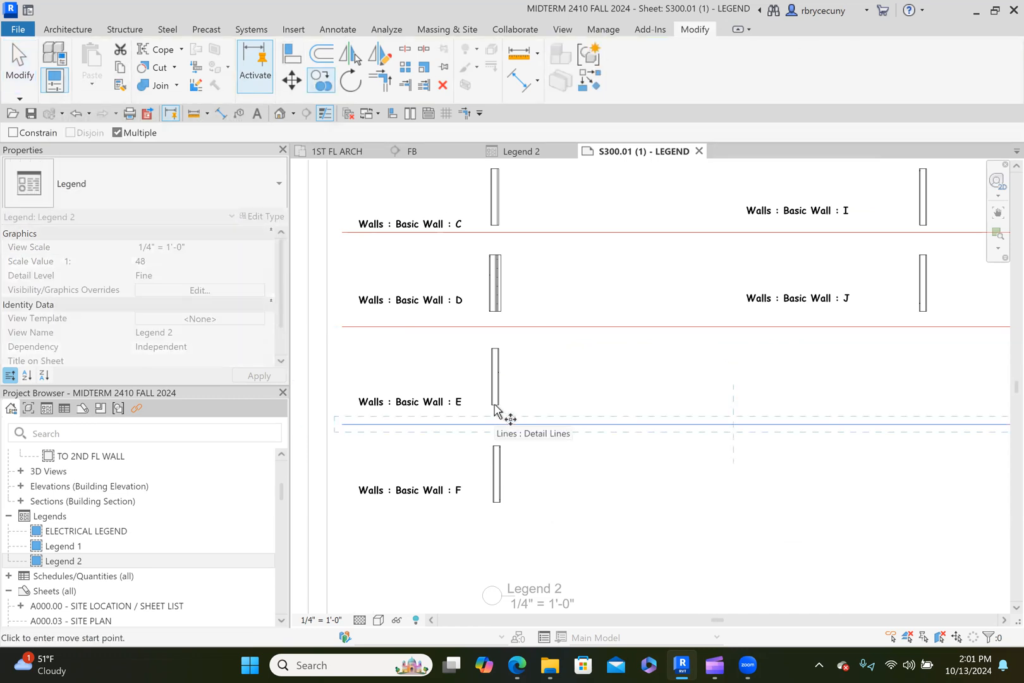
click(321, 80)
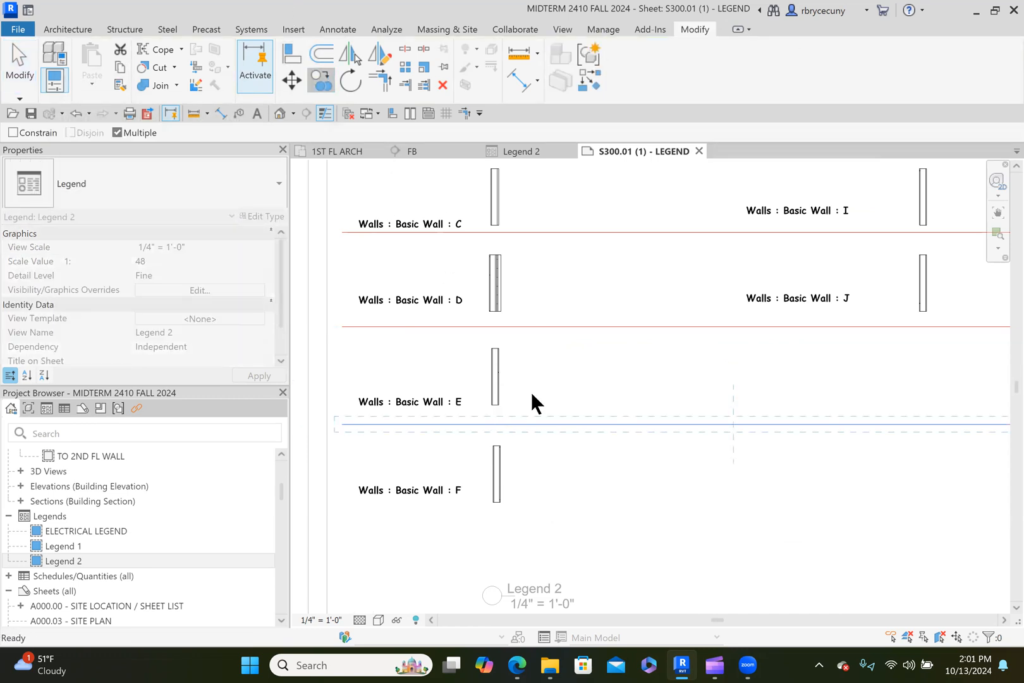
scroll(500, 410, up, 2)
click(499, 406)
click(497, 532)
key(Escape)
key(Escape)
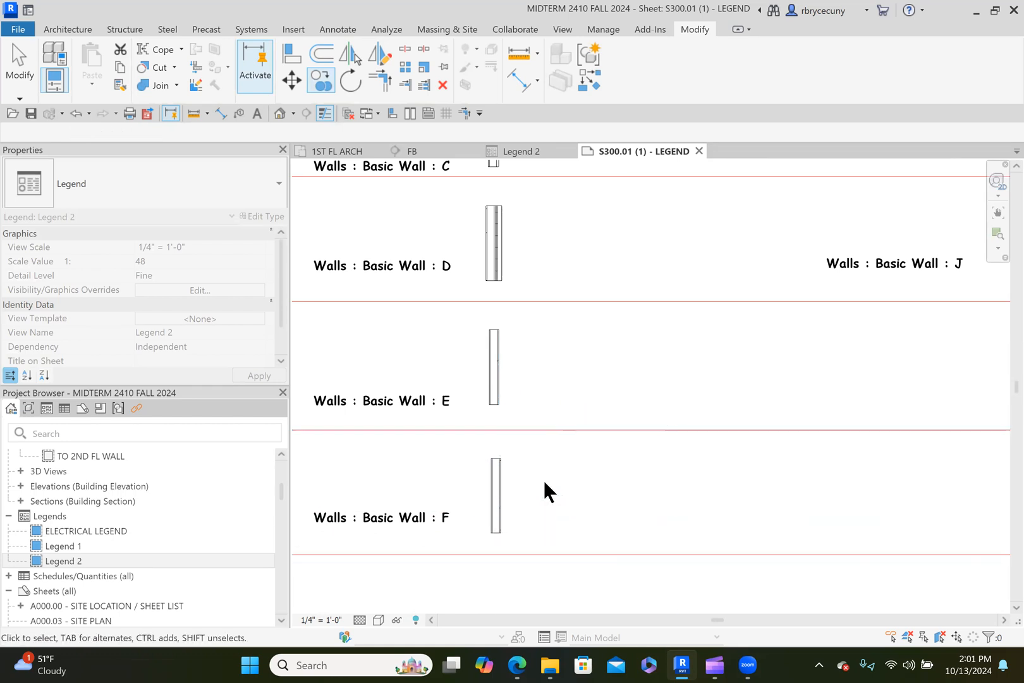
scroll(542, 478, down, 3)
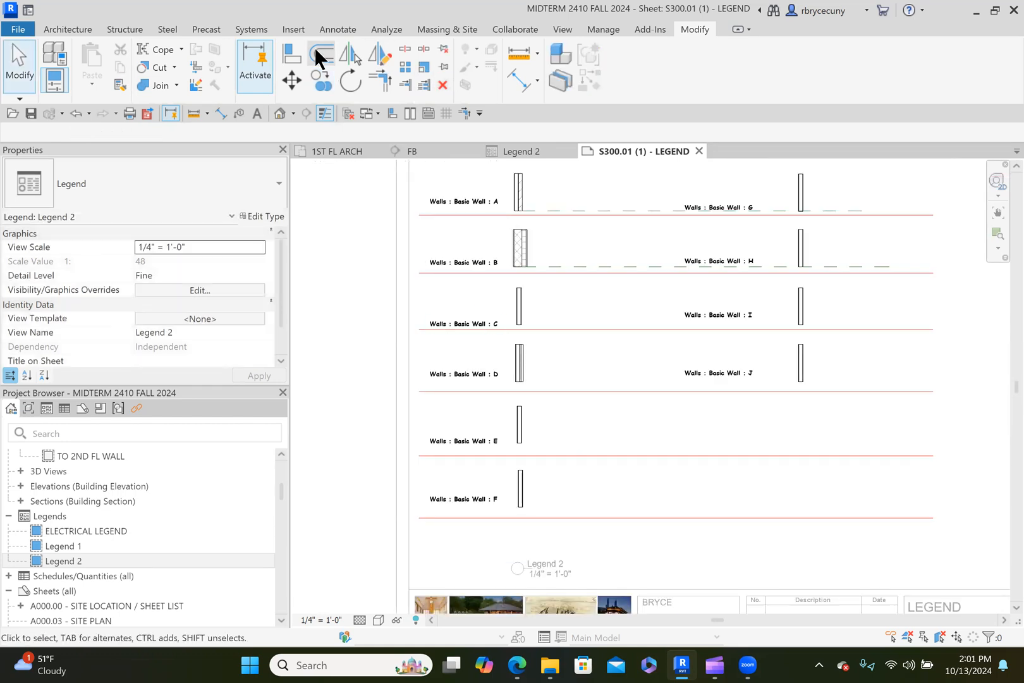
Step: Draw a vertical detail line joining the left ends of the horizontal lines, from the top line to the bottom line
click(336, 29)
click(338, 49)
scroll(435, 282, down, 1)
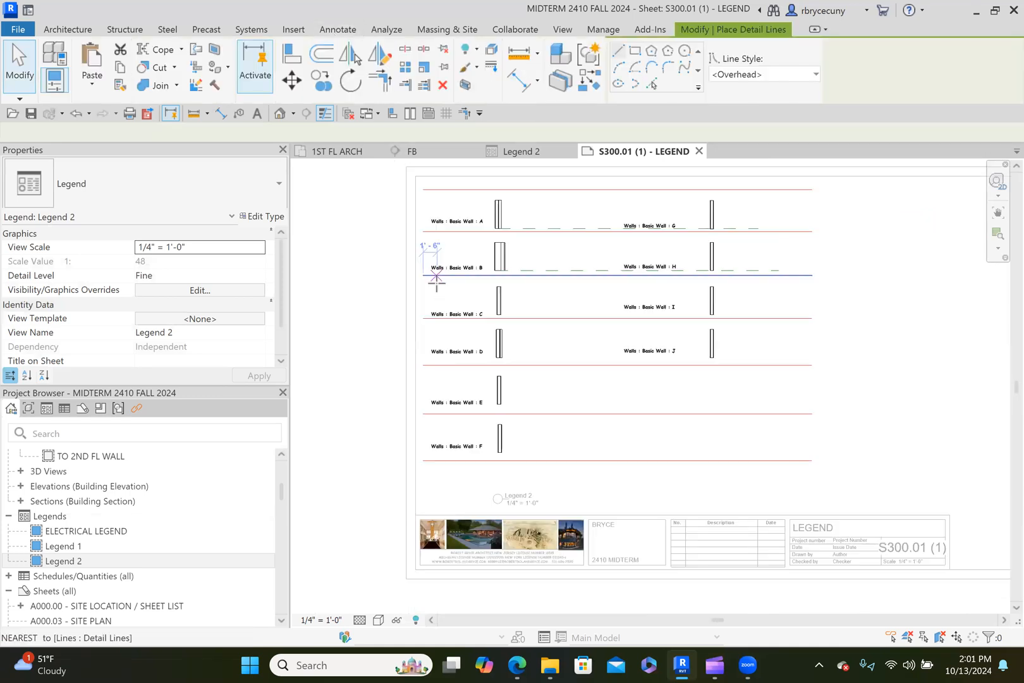
click(421, 189)
click(423, 459)
key(Escape)
key(Escape)
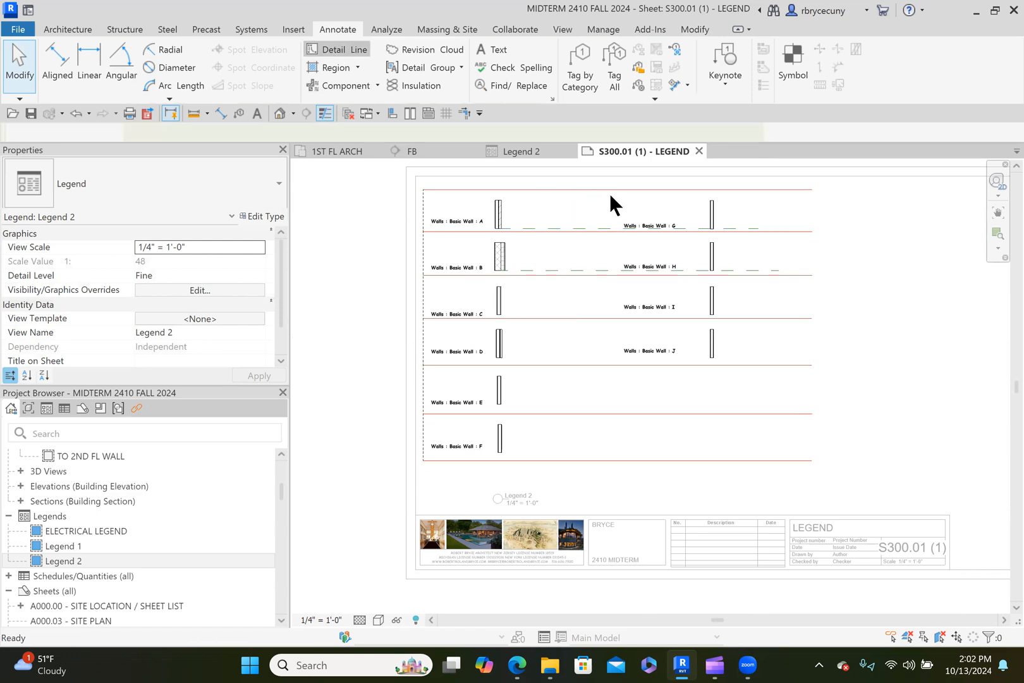
Step: Draw a vertical detail line through the midpoints of the horizontal lines to separate the two legend columns
key(d)
key(l)
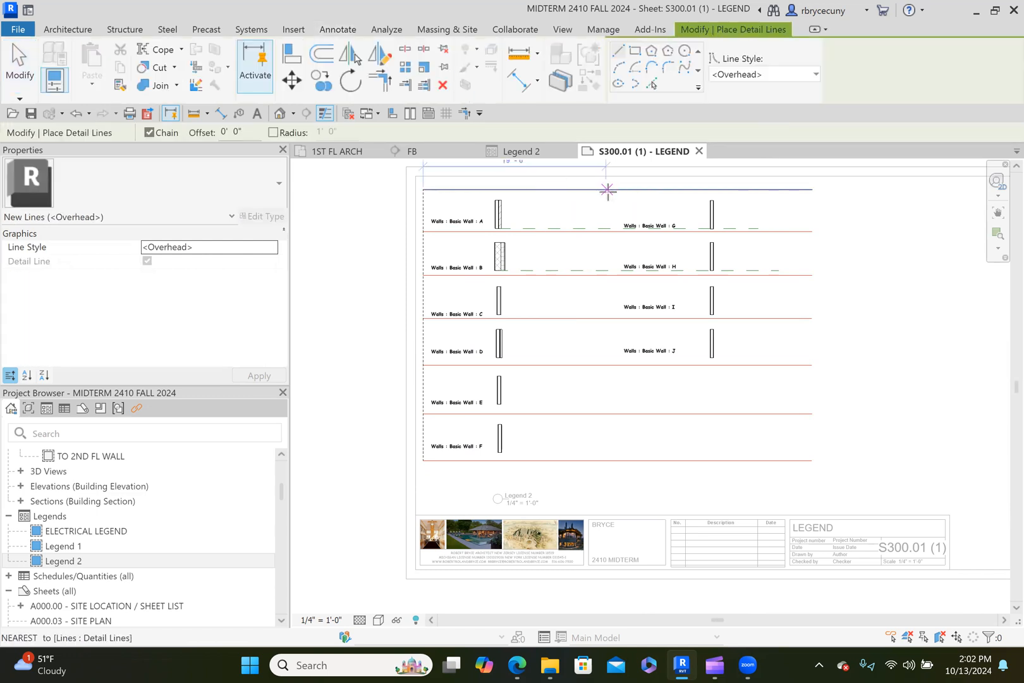
click(617, 189)
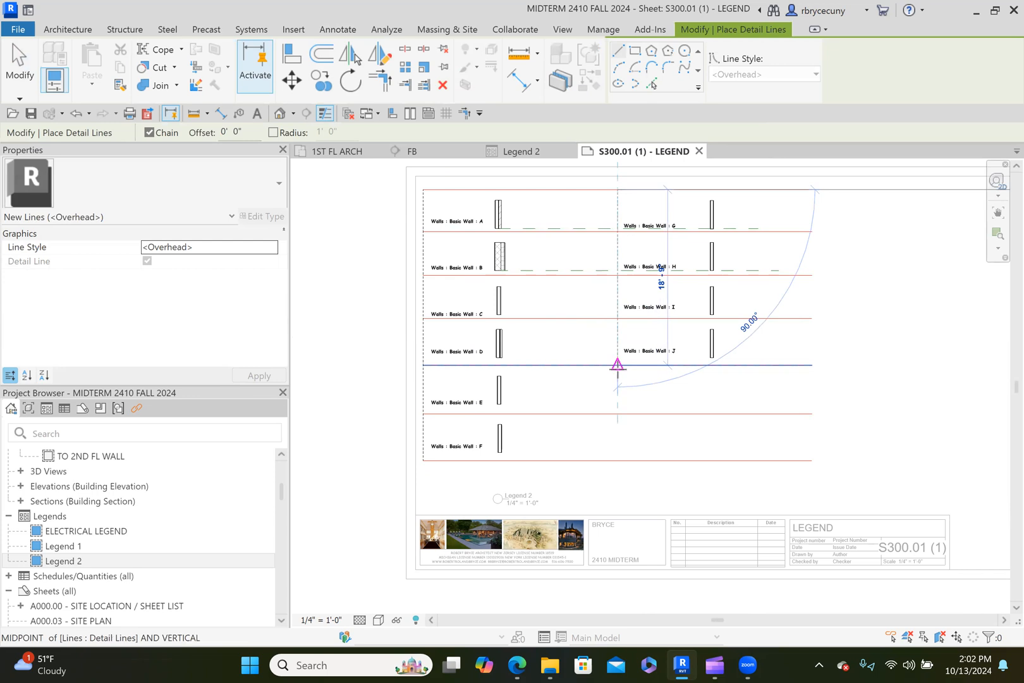
click(617, 461)
key(Escape)
key(Escape)
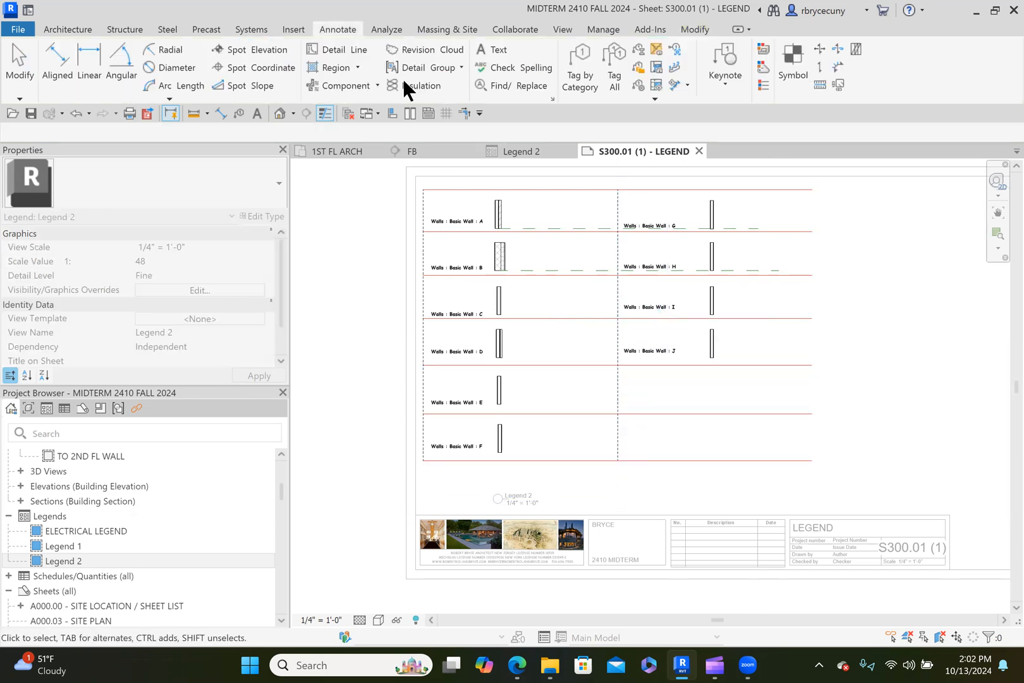
Step: Draw a vertical detail line joining the right ends of the horizontal lines, closing the legend grid
key(d)
key(l)
click(812, 189)
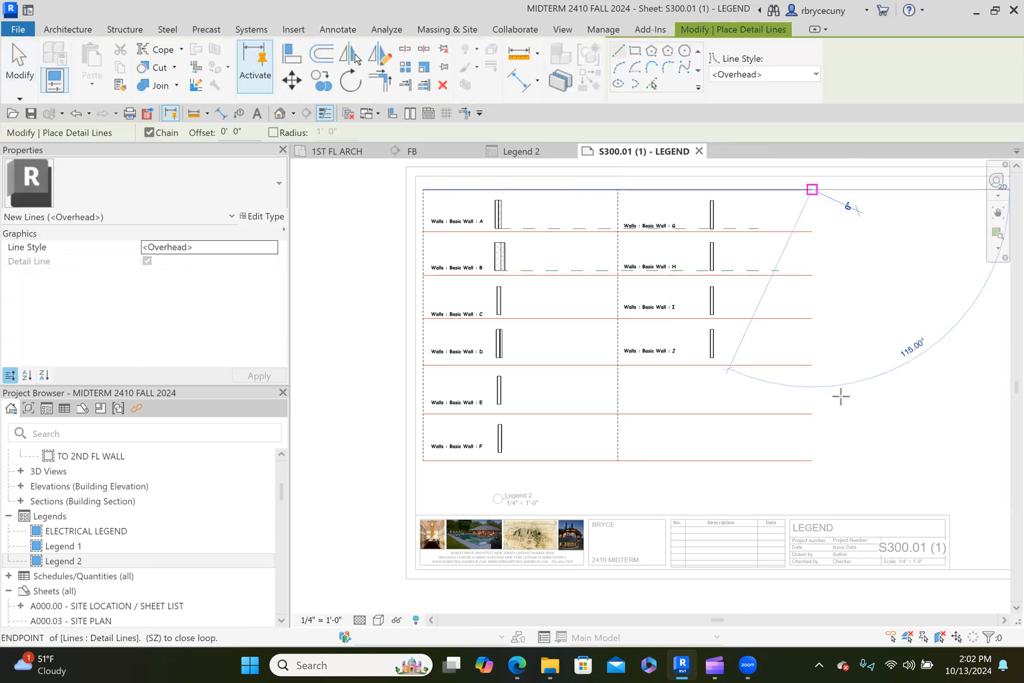
click(811, 461)
key(Escape)
key(Escape)
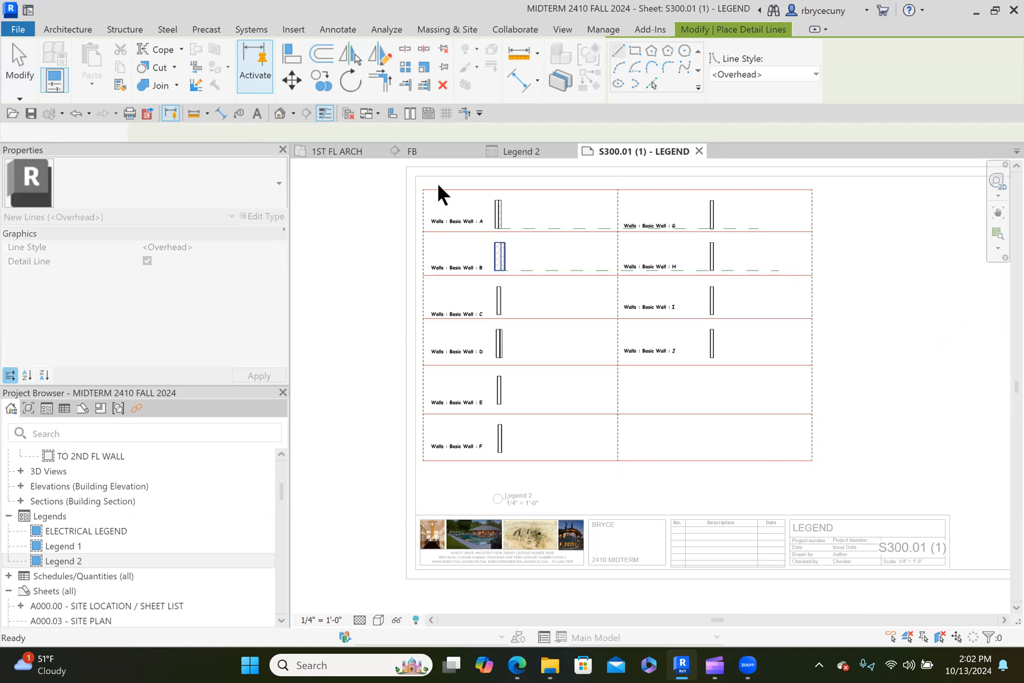
key(Escape)
Step: Change the legend grid's left vertical line to the Wide Lines style
scroll(411, 284, up, 2)
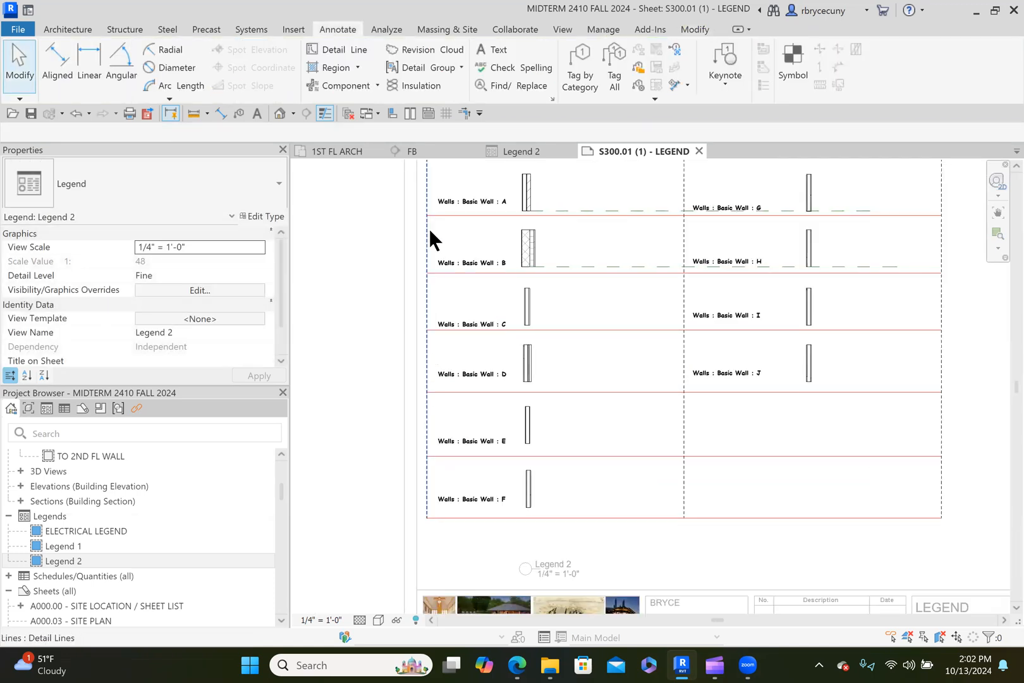
click(428, 228)
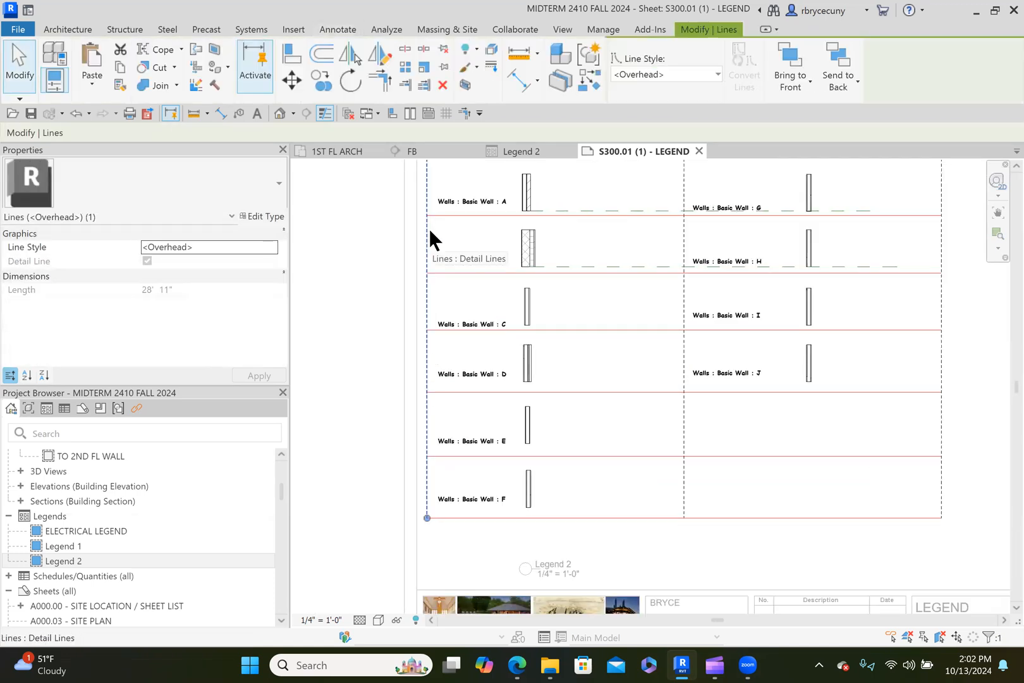
click(635, 73)
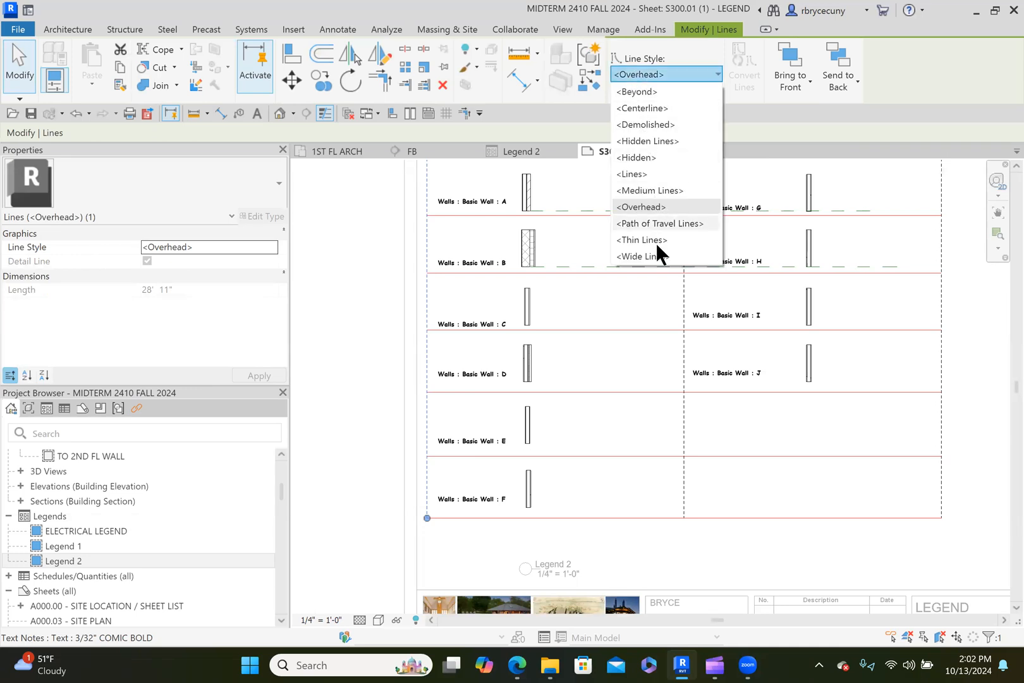
click(642, 256)
key(Escape)
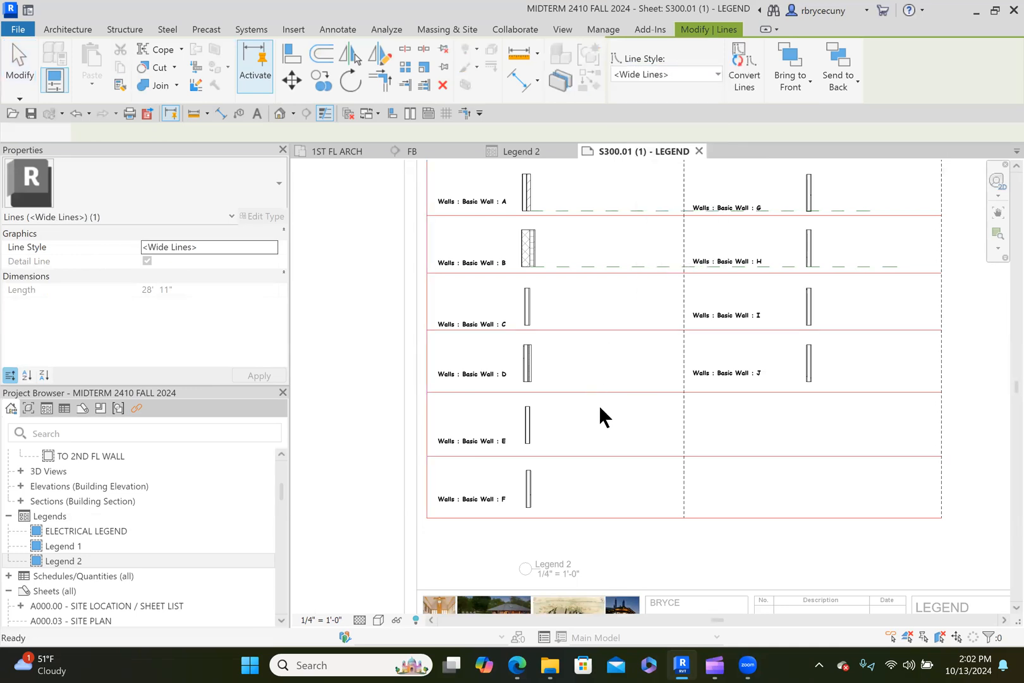
Step: Look over the legend grid and the wall sections inside it on the sheet
scroll(597, 403, down, 2)
middle_drag(599, 407, 585, 398)
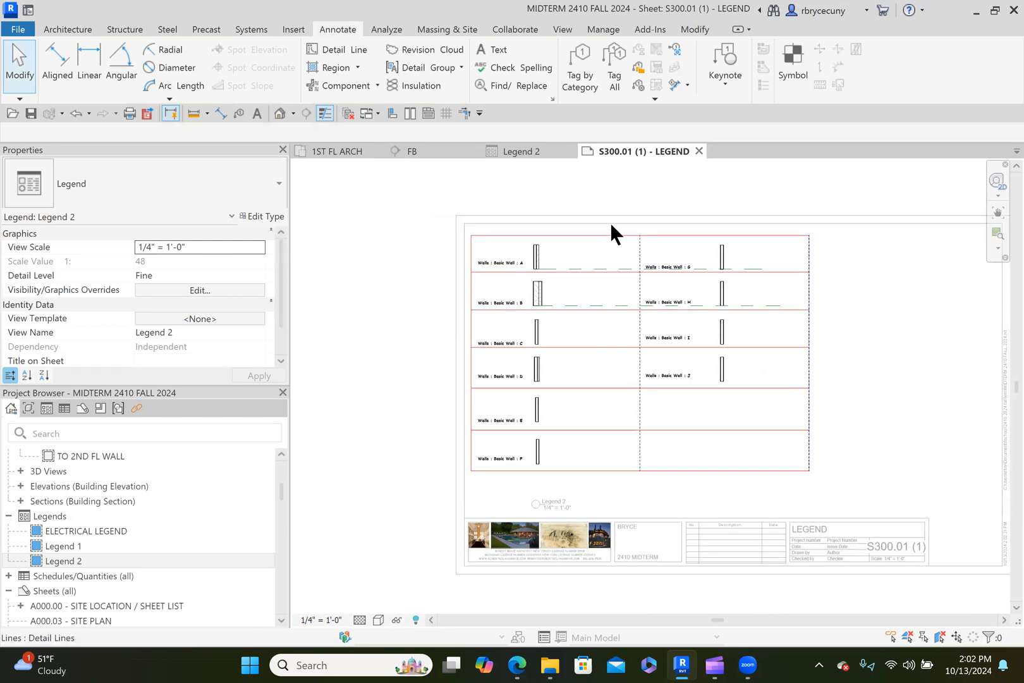
scroll(559, 499, up, 5)
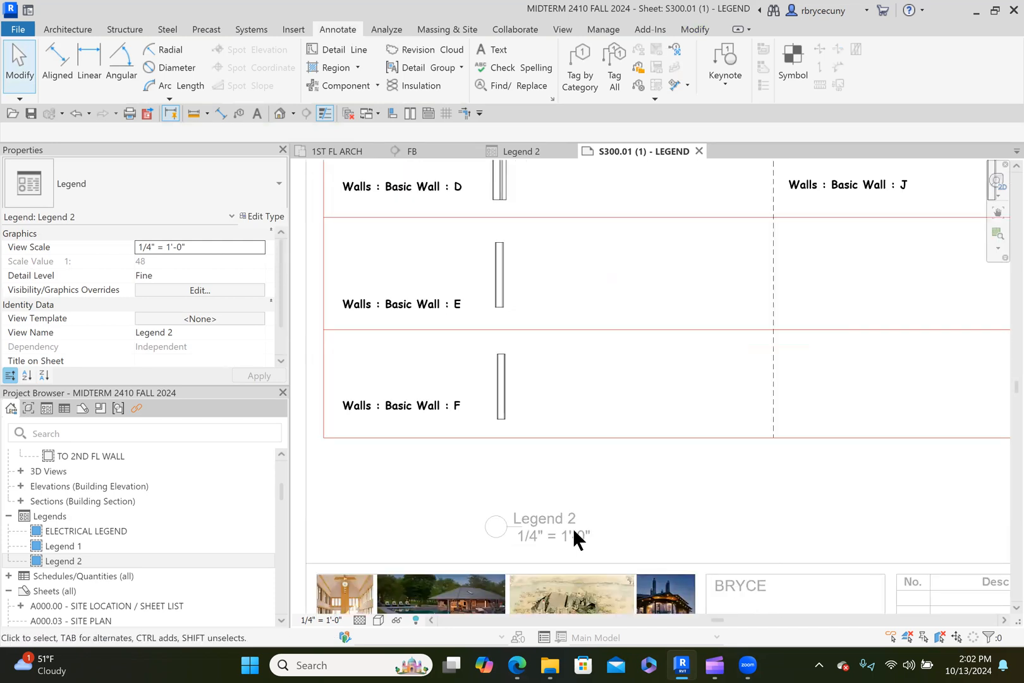
scroll(549, 516, down, 4)
middle_drag(589, 279, 555, 341)
scroll(541, 315, up, 6)
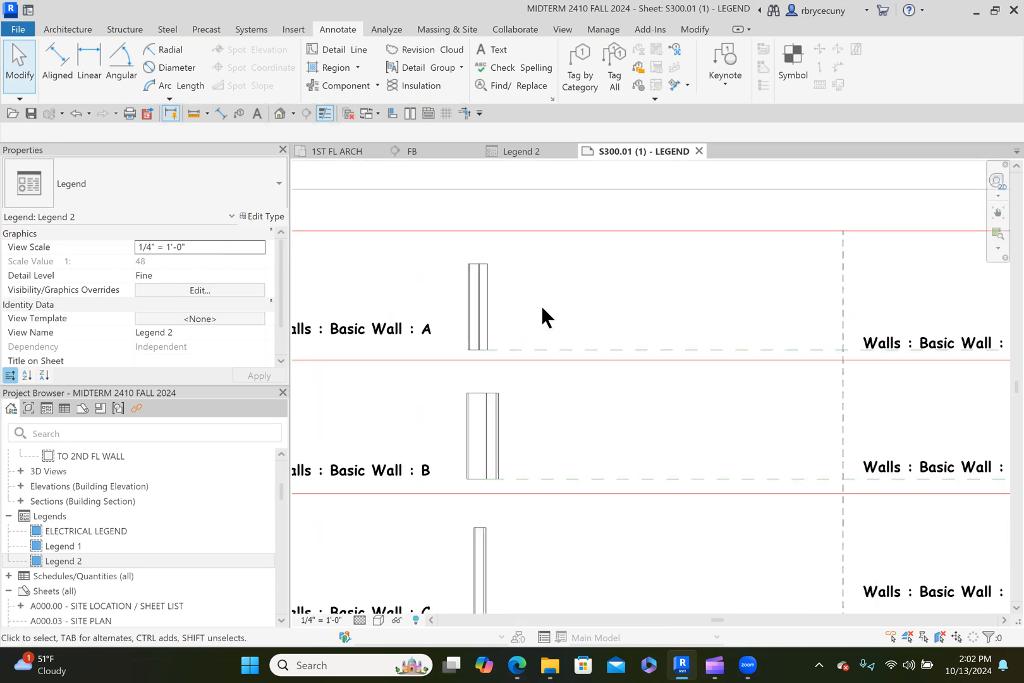
scroll(542, 300, down, 5)
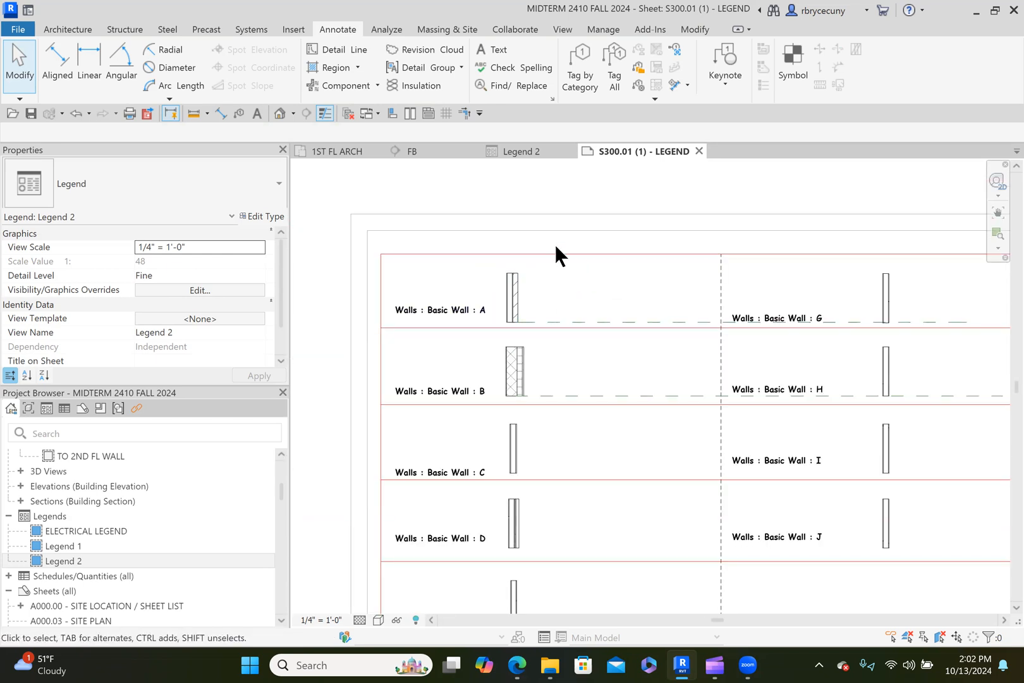
Step: Place a Common brick material tag on wall A's brick layer, with a horizontal leader and the text beside the section
scroll(516, 295, up, 5)
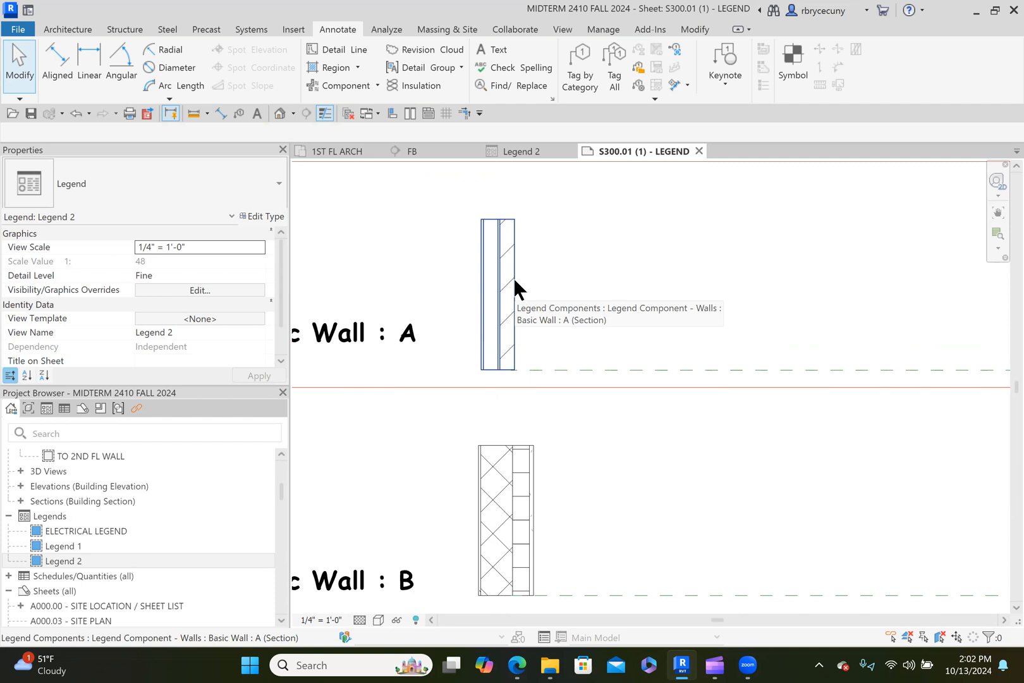
click(636, 85)
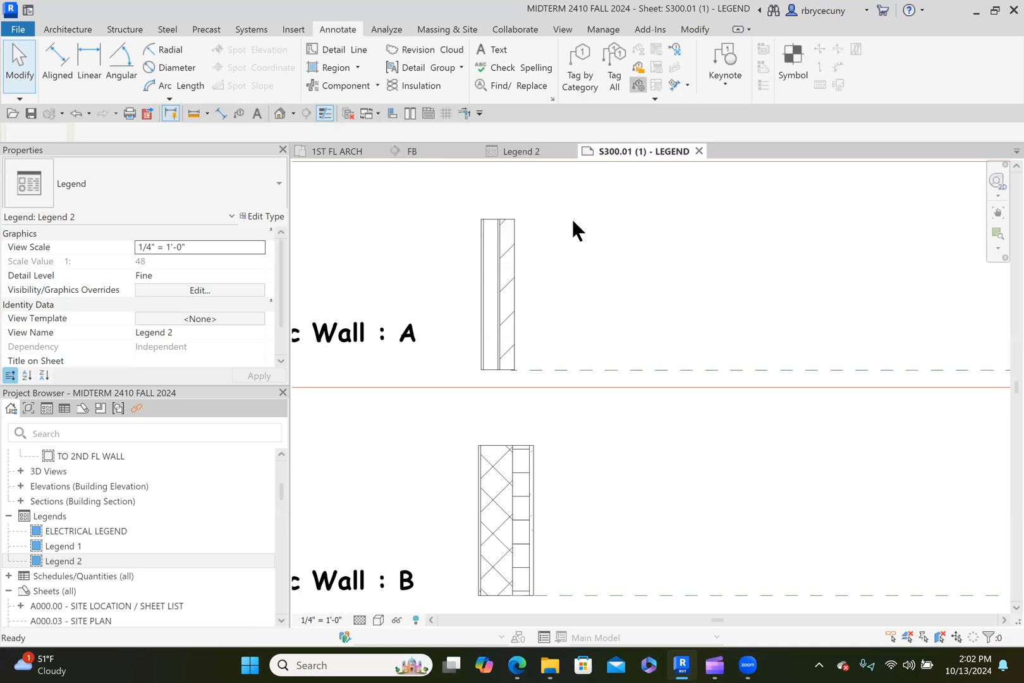
scroll(570, 216, up, 2)
click(478, 237)
scroll(479, 243, down, 3)
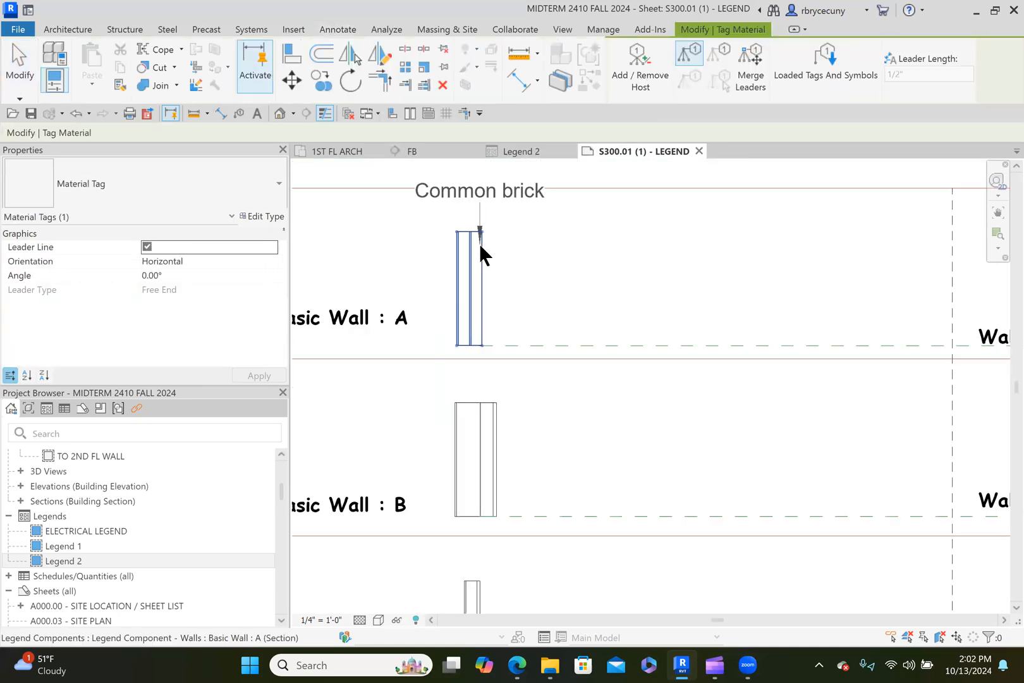
click(480, 246)
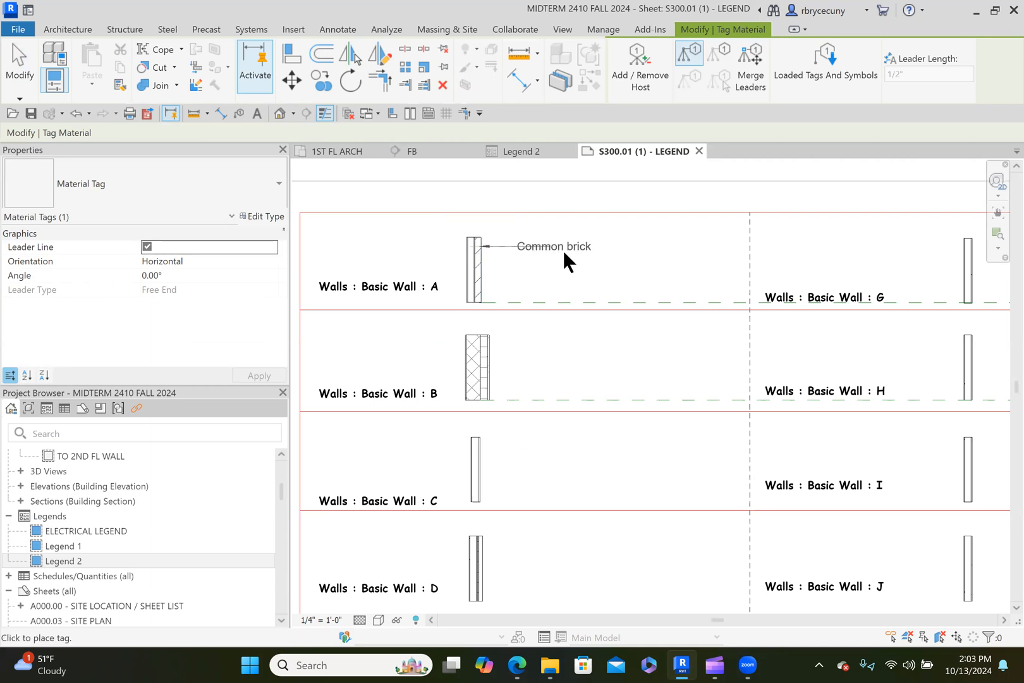
click(563, 250)
scroll(468, 260, up, 4)
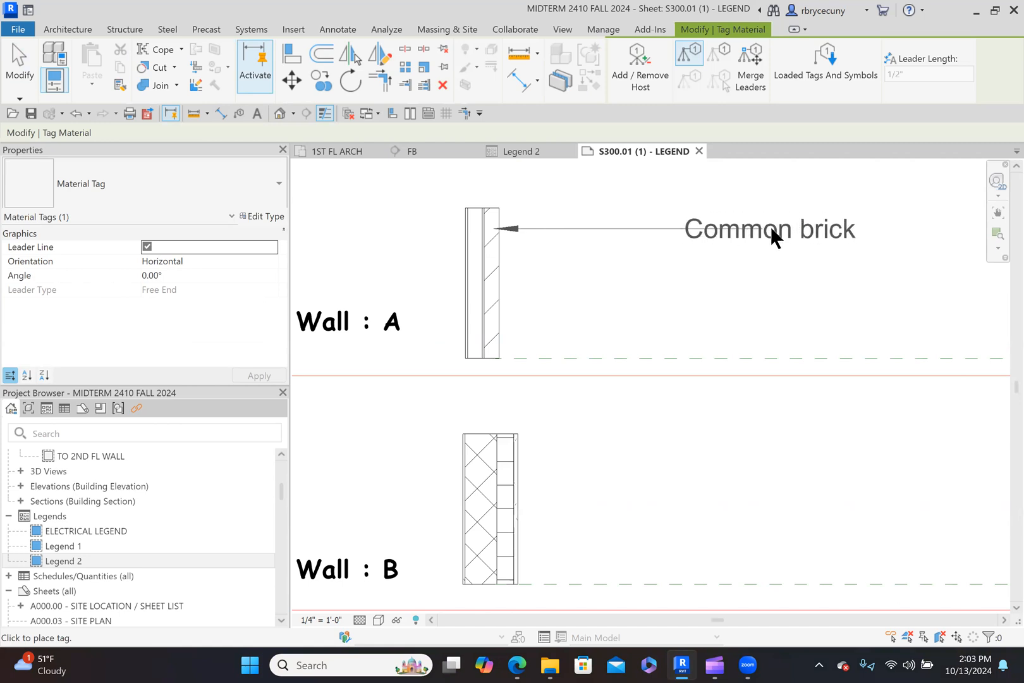
click(770, 225)
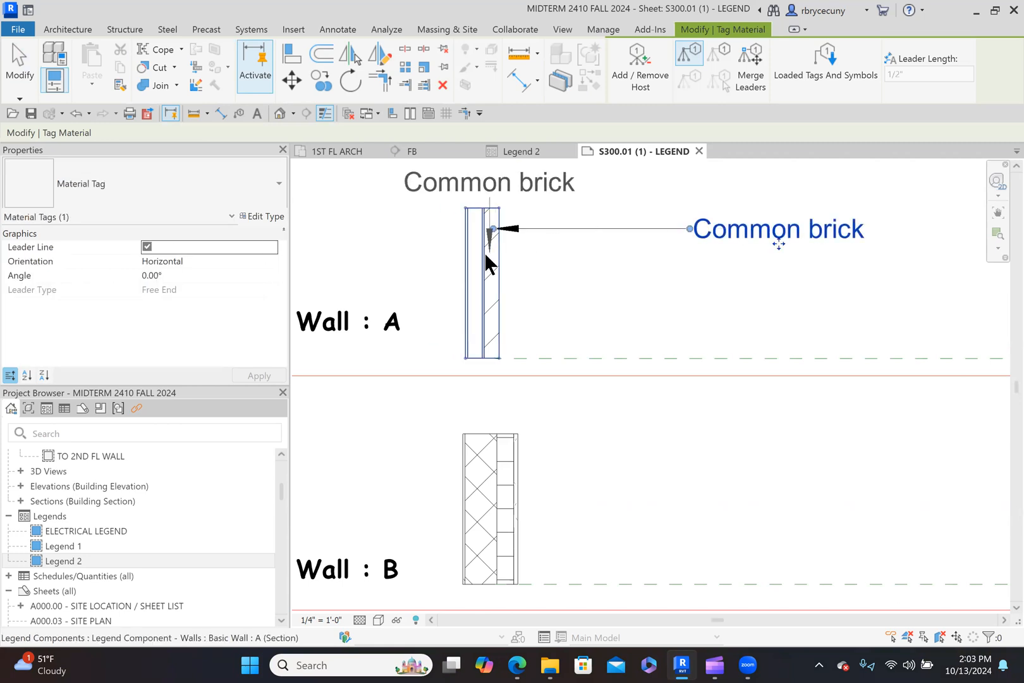
Step: Place an Air material tag on wall A's air gap, aligned below the Common brick tag
scroll(484, 258, up, 3)
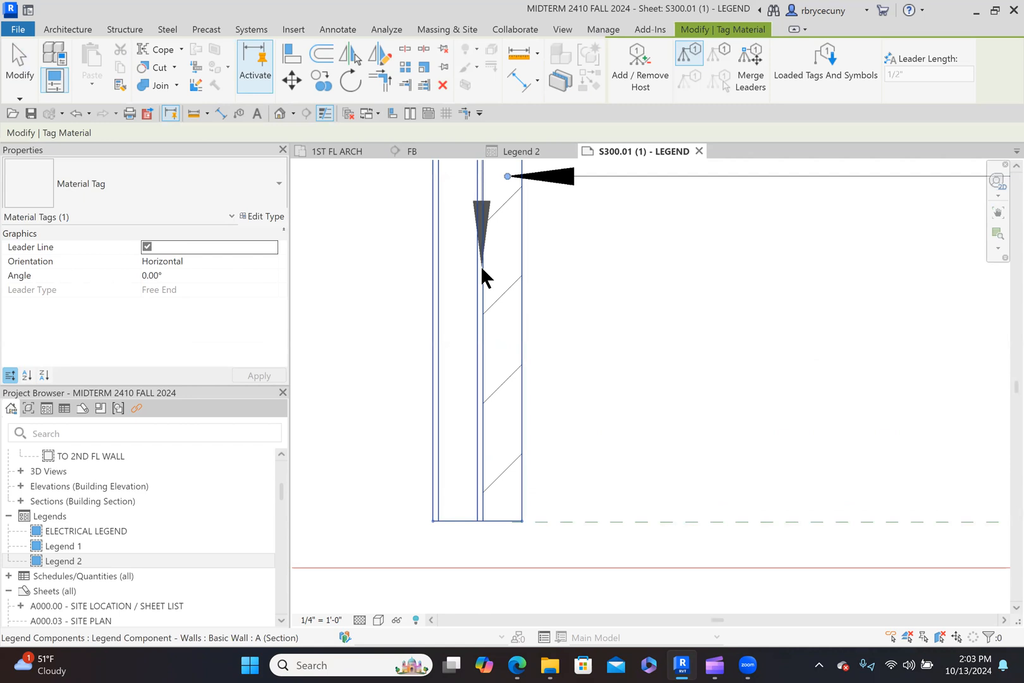
scroll(480, 265, down, 4)
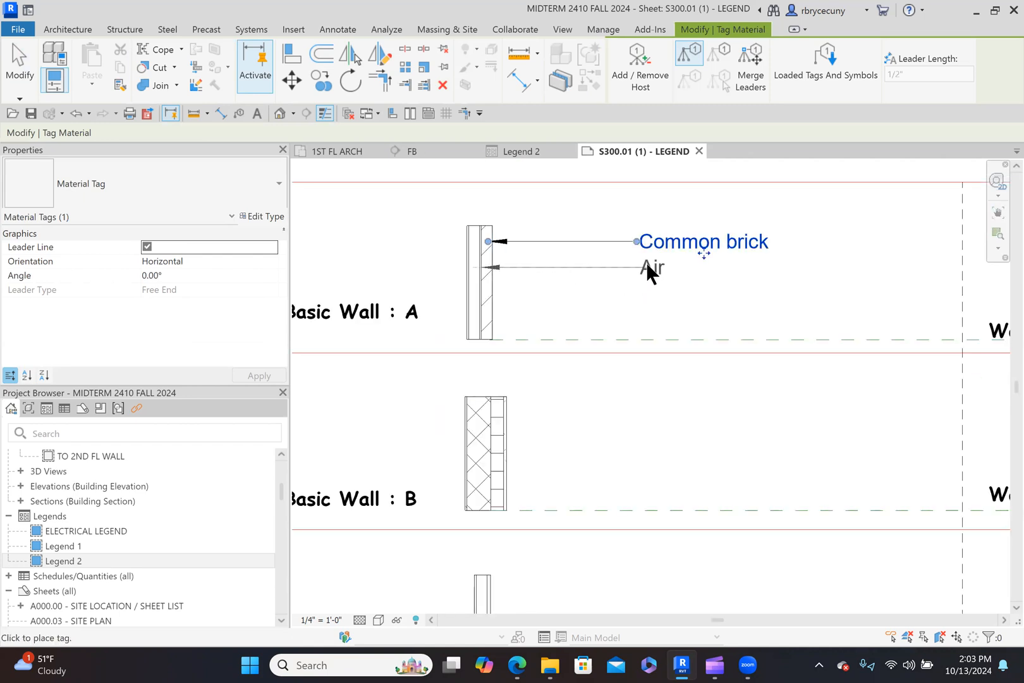
scroll(496, 279, up, 3)
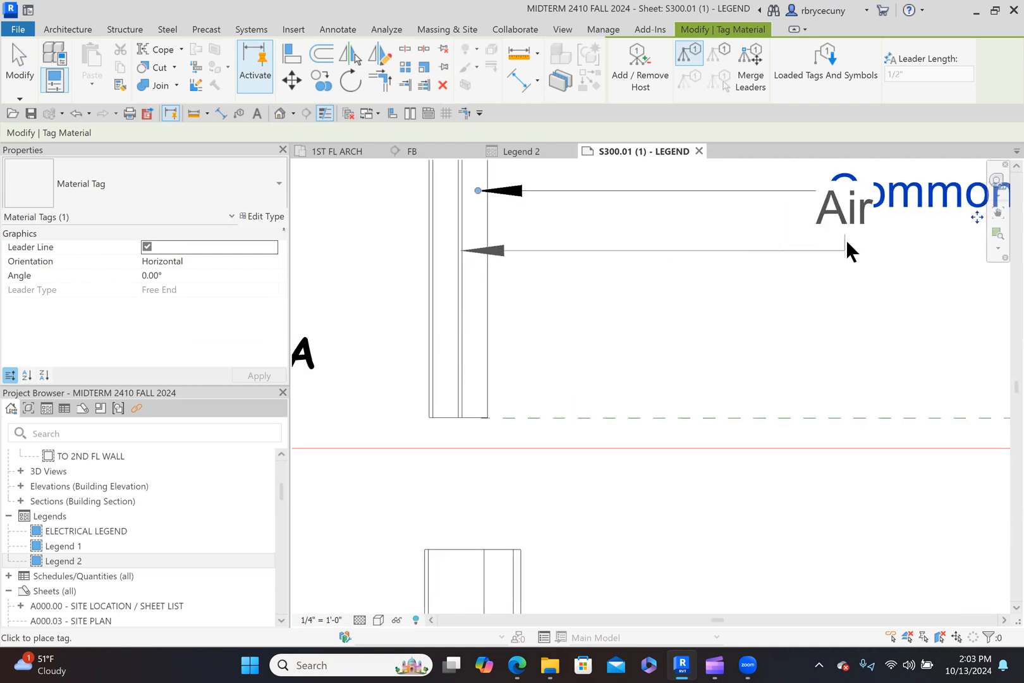
click(855, 256)
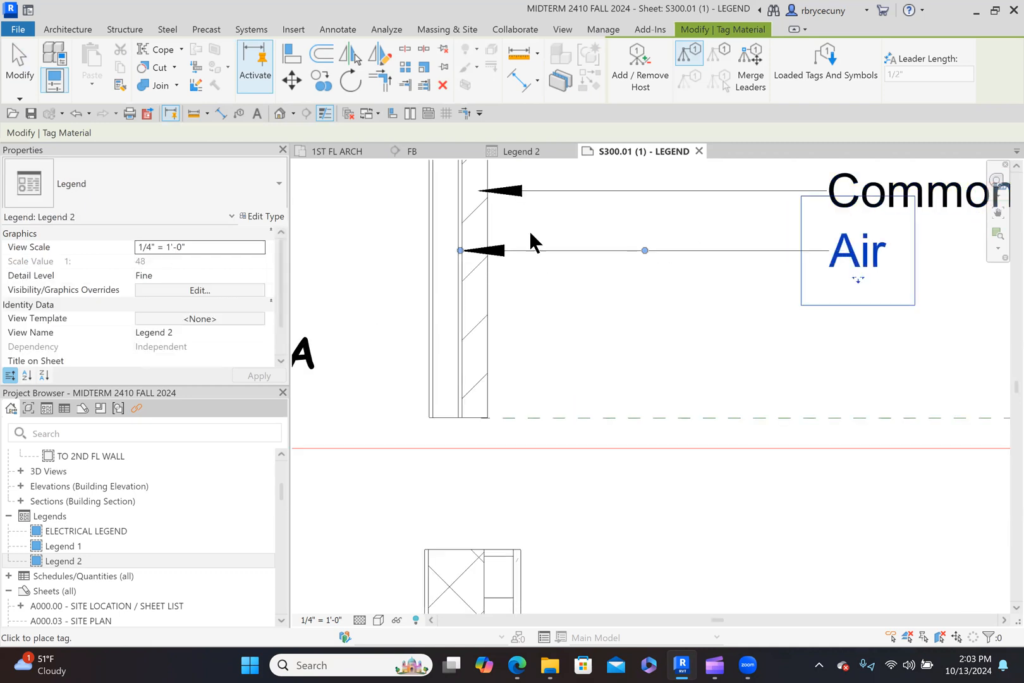
click(446, 312)
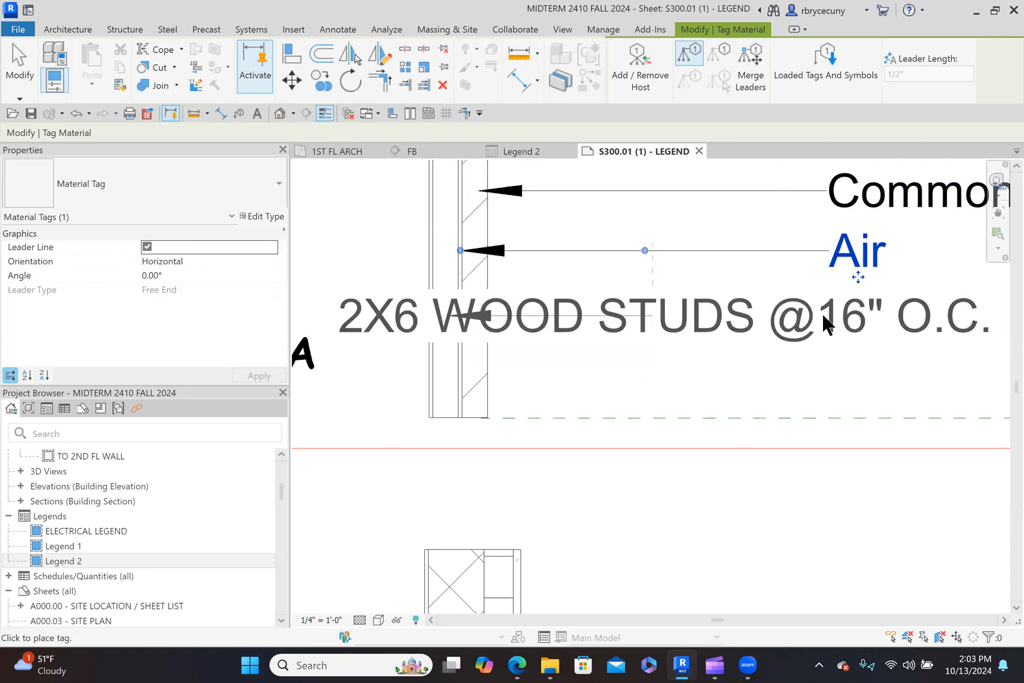
scroll(846, 333, down, 3)
middle_drag(846, 334, 627, 278)
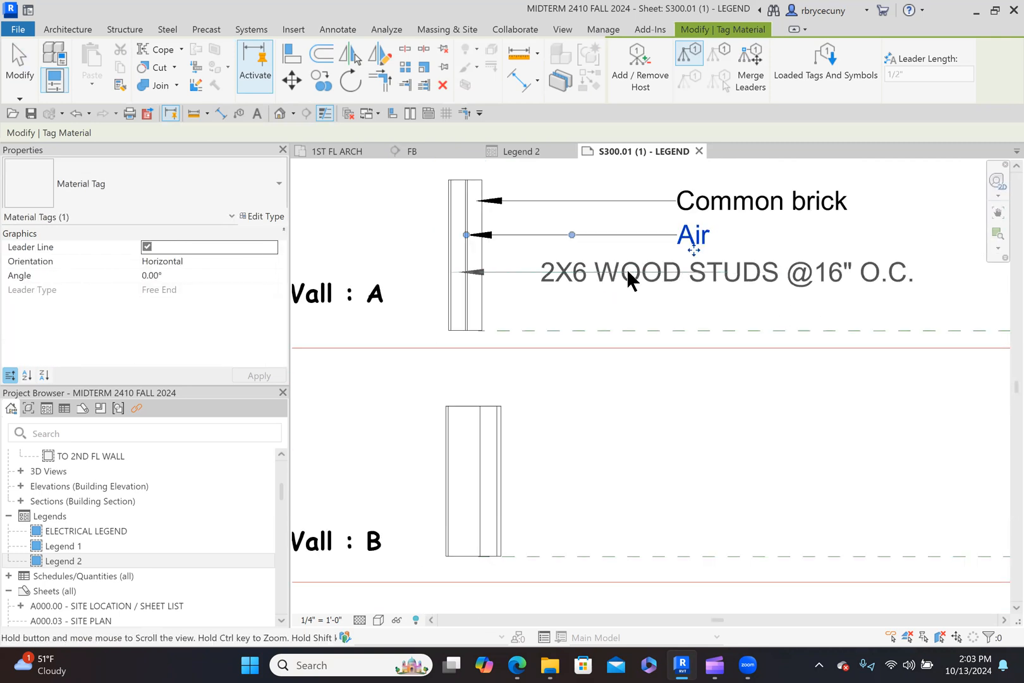
click(744, 261)
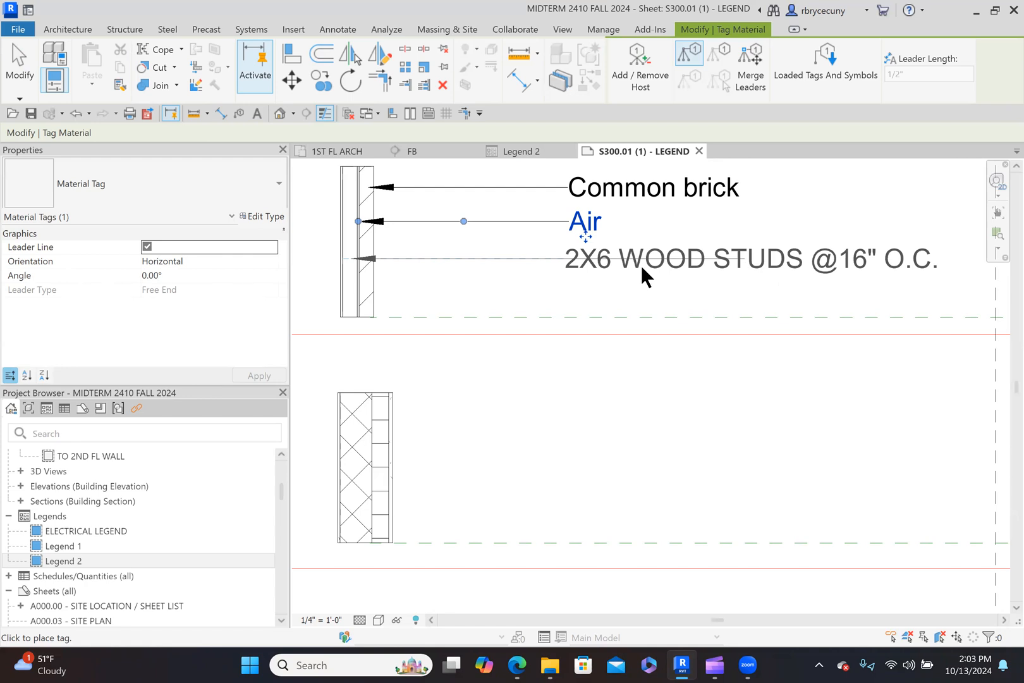
click(742, 258)
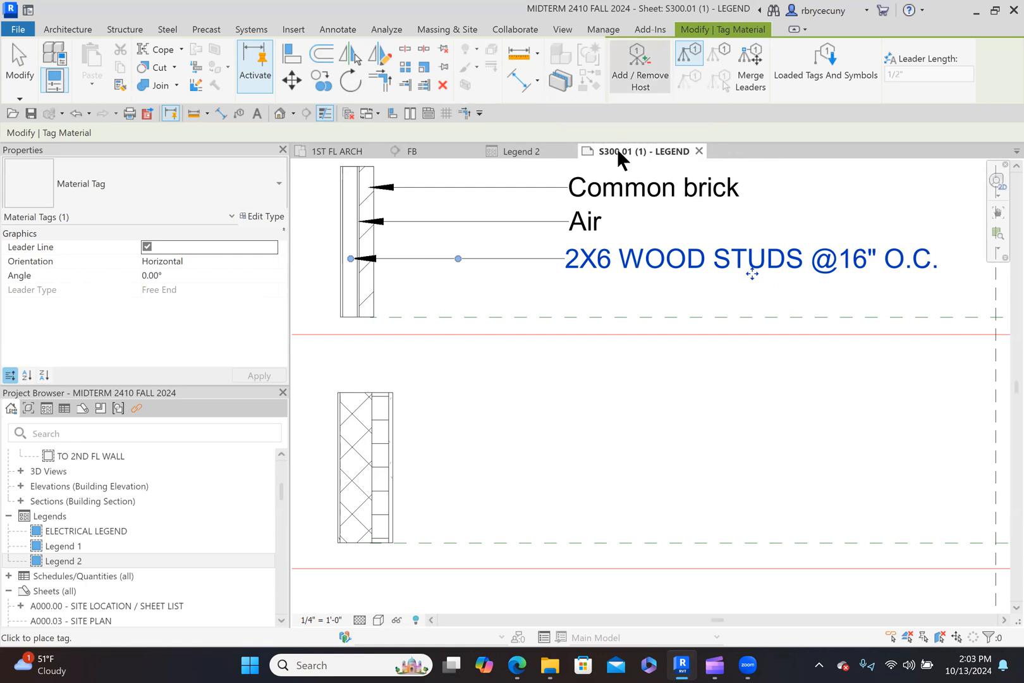
key(Escape)
click(485, 297)
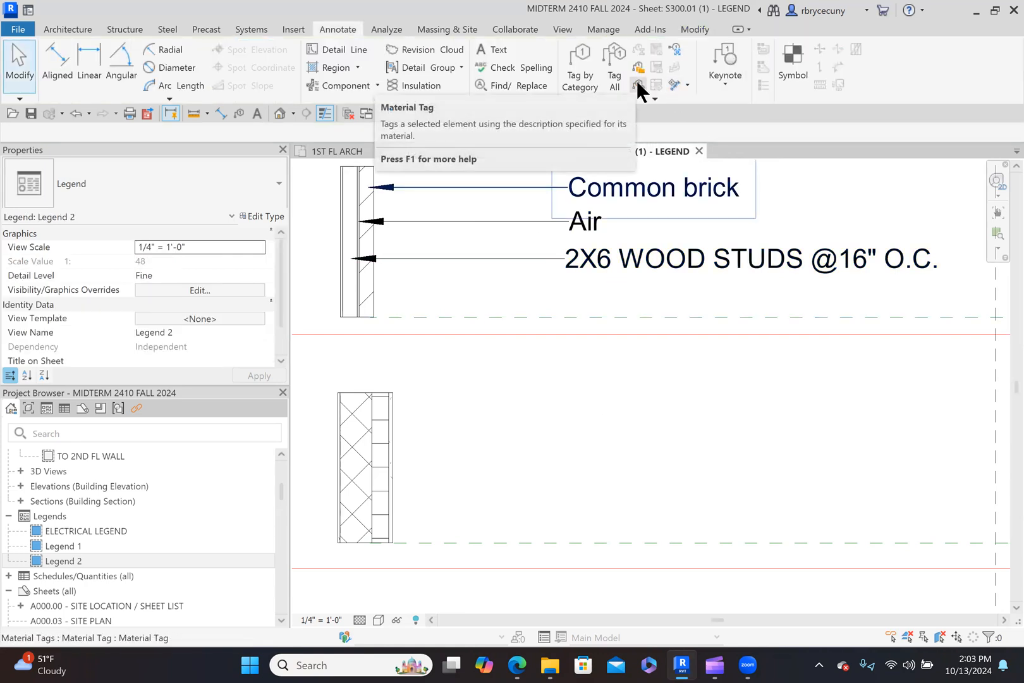
key(m)
key(g)
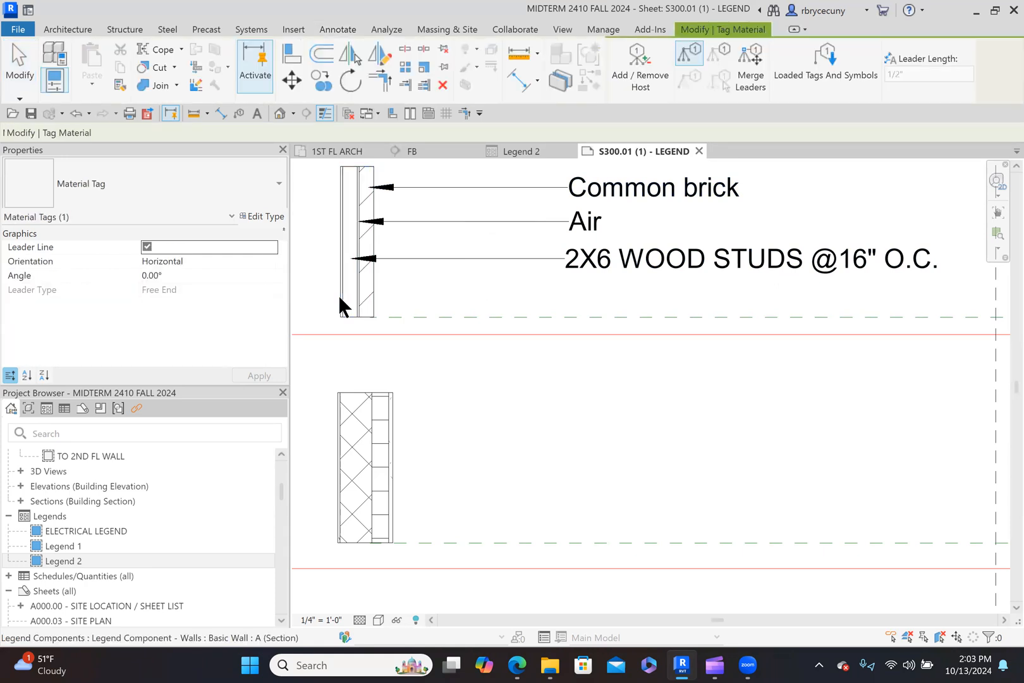
scroll(339, 296, up, 2)
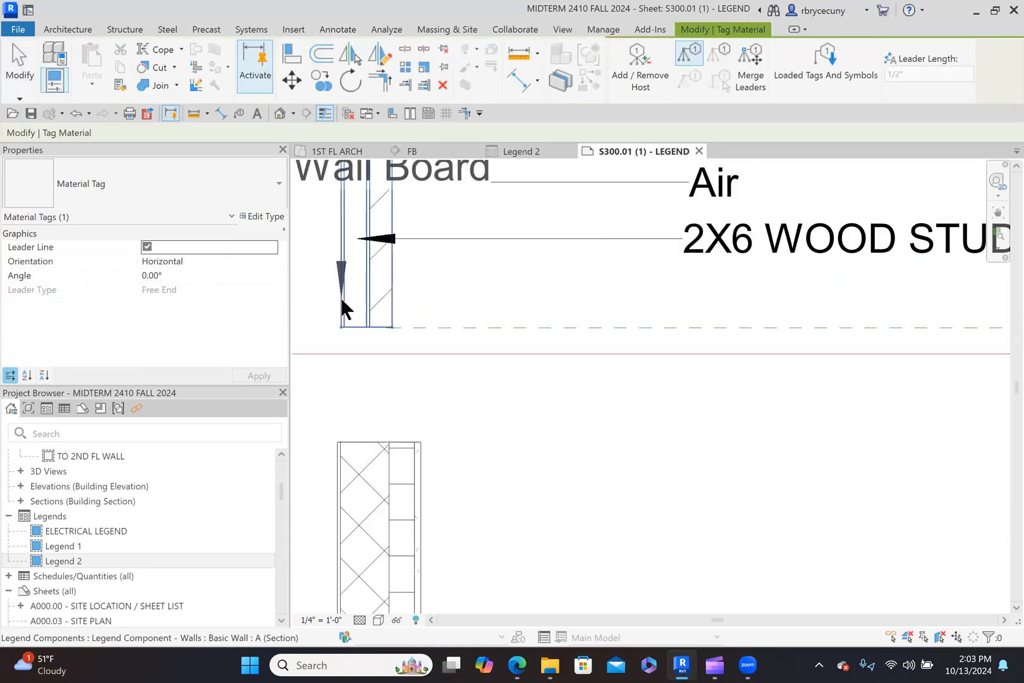
scroll(341, 301, down, 2)
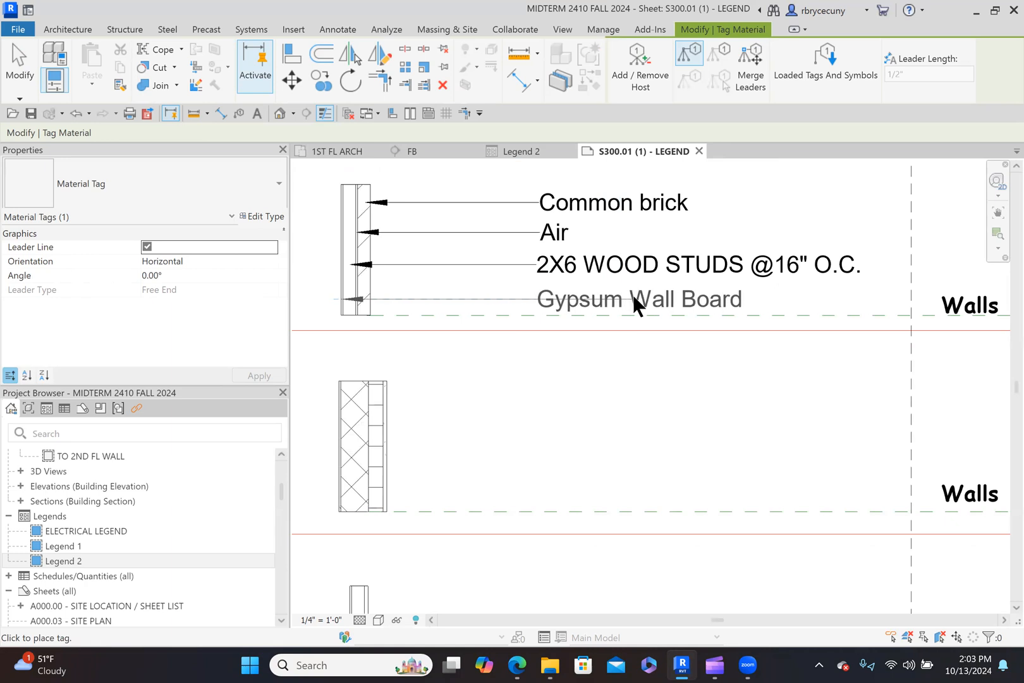
key(Escape)
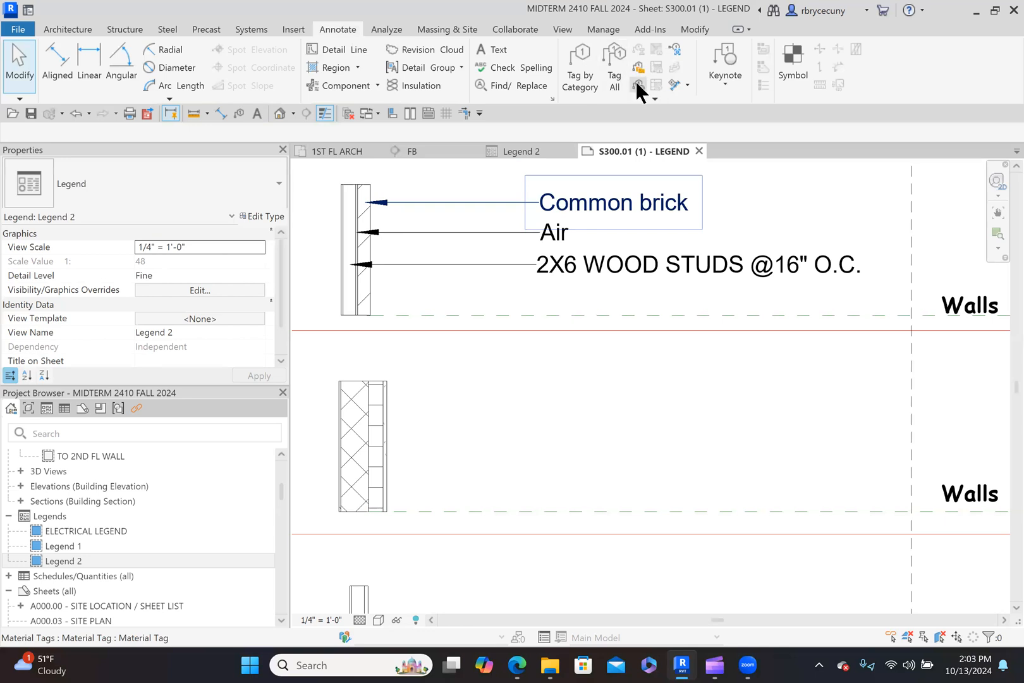
Step: Place a Gypsum Wall Board material tag on wall A's gypsum layer, aligned below the wood studs tag
key(Return)
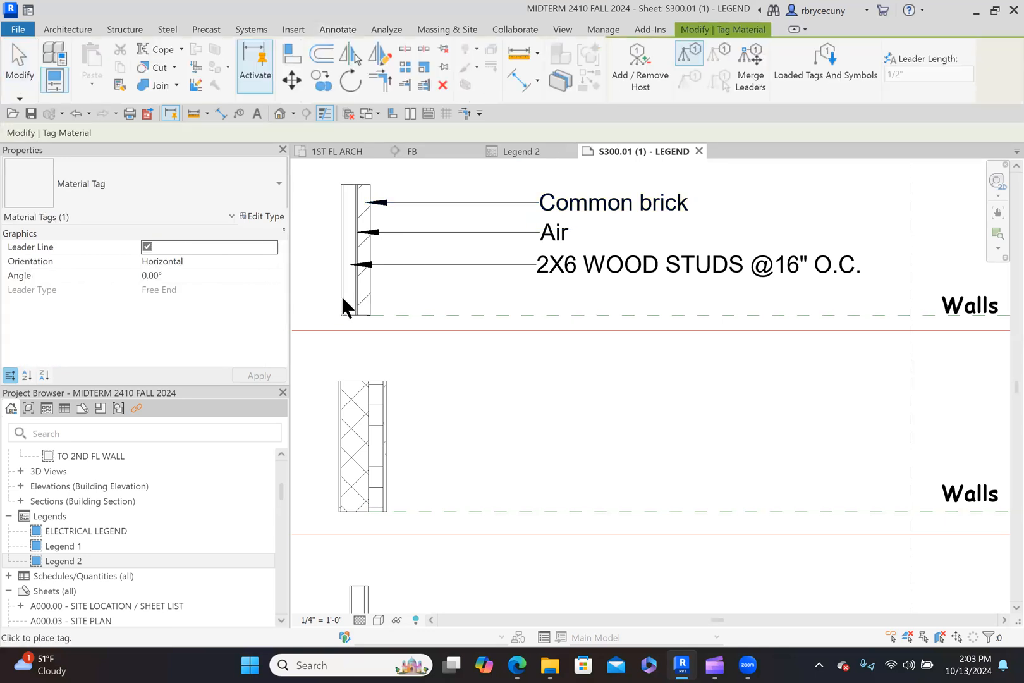
click(340, 292)
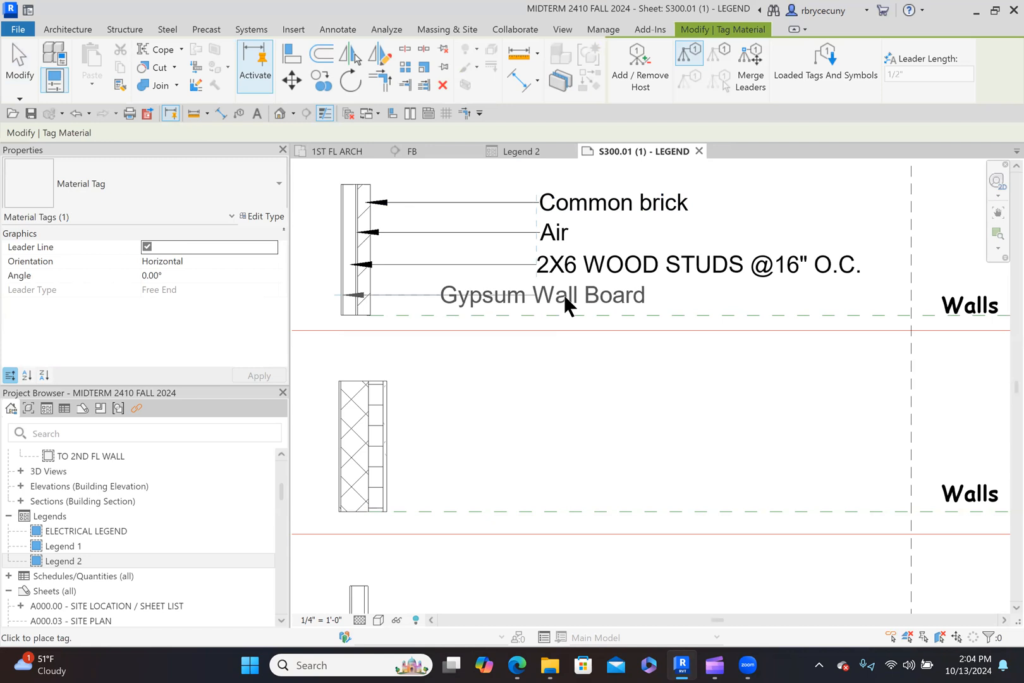
click(633, 297)
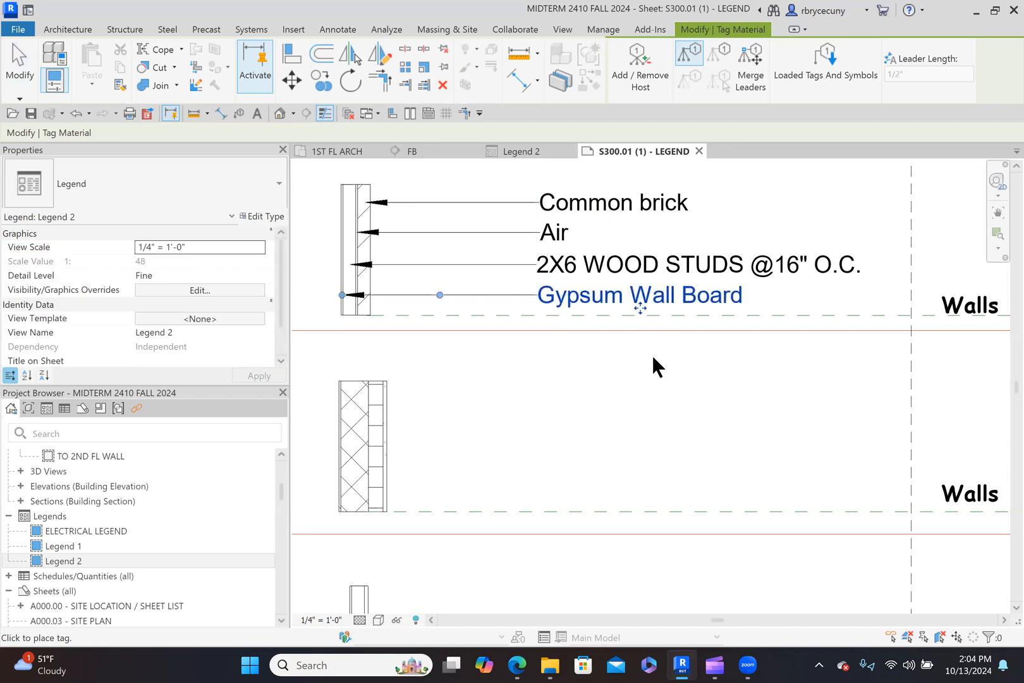
key(Escape)
key(Escape)
scroll(630, 397, down, 1)
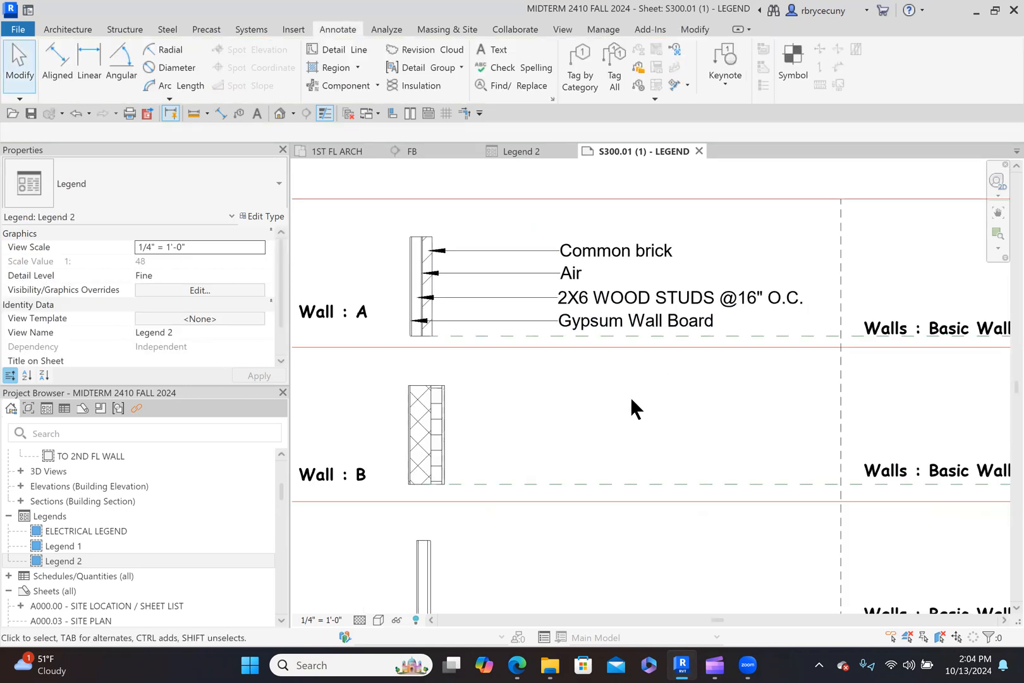
Step: Open the layer structure of wall type A from its wall in the 1ST FL ARCH floor plan
scroll(431, 316, up, 2)
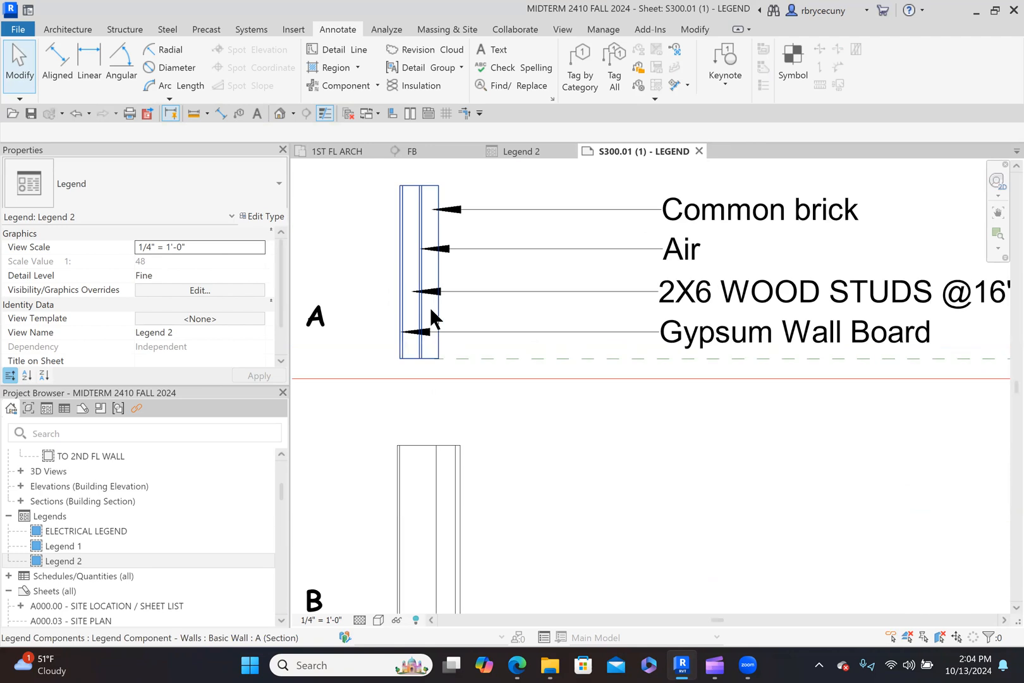
middle_drag(430, 306, 445, 305)
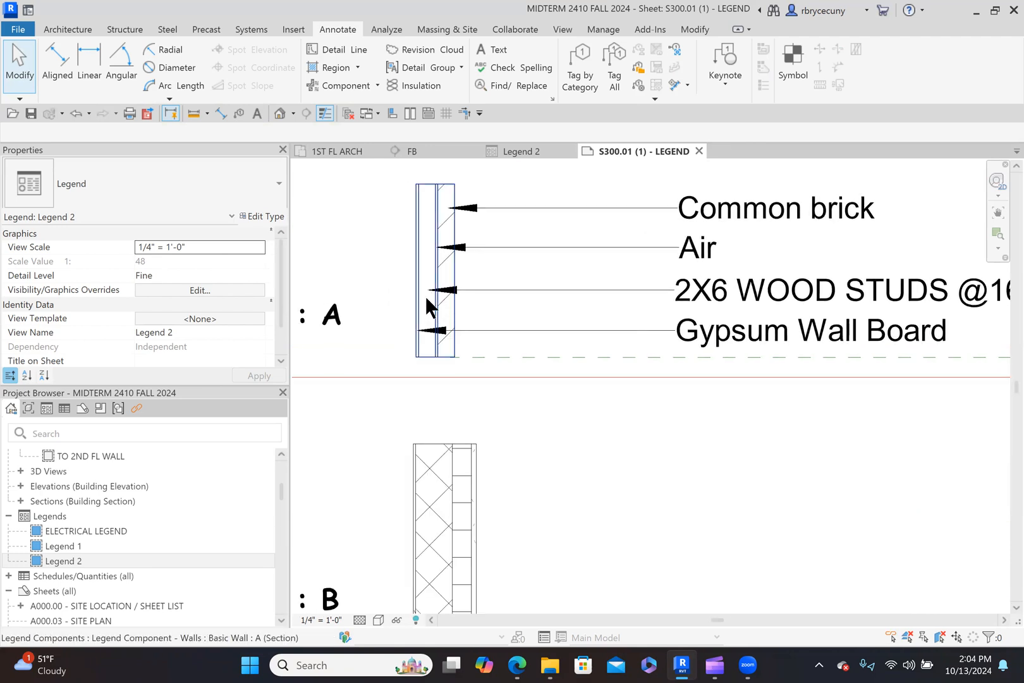
scroll(427, 300, down, 2)
middle_drag(430, 299, 464, 295)
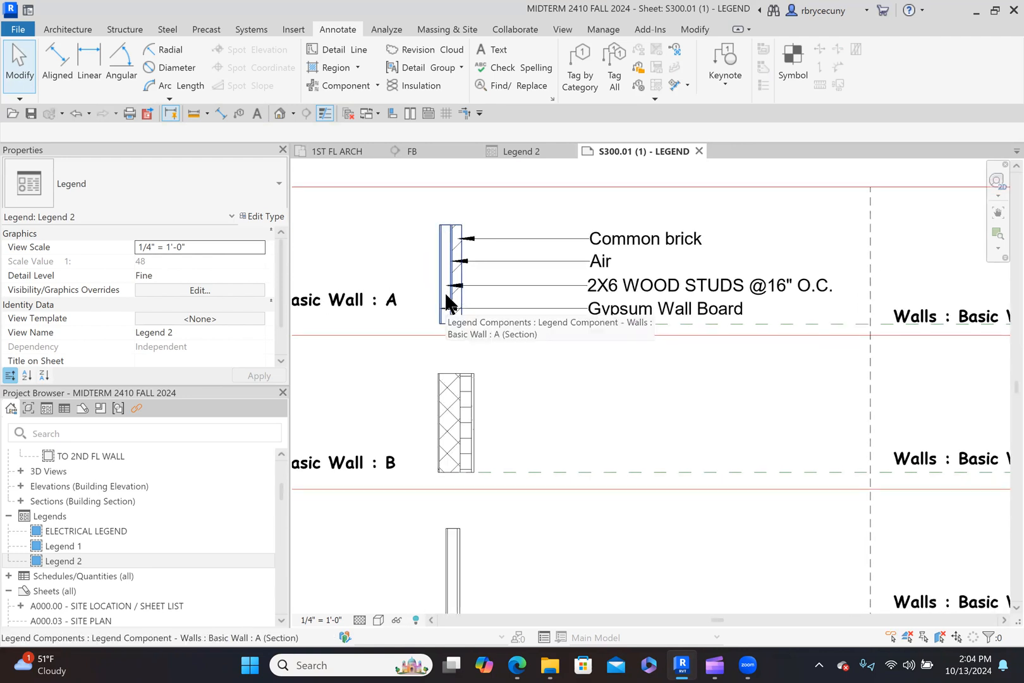
scroll(448, 294, down, 2)
click(338, 152)
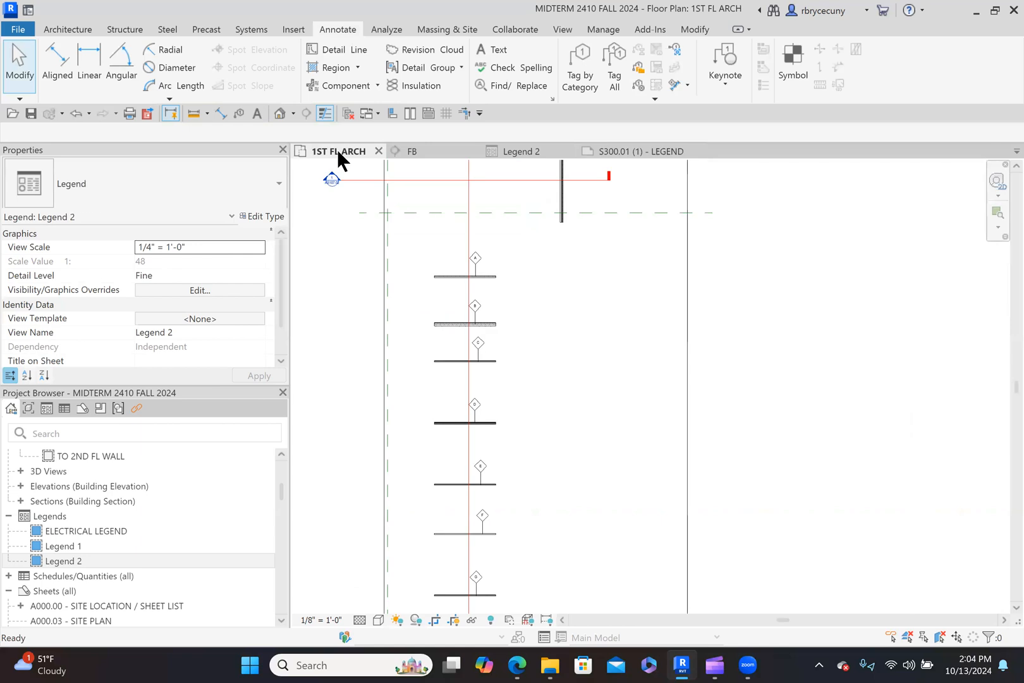
click(496, 278)
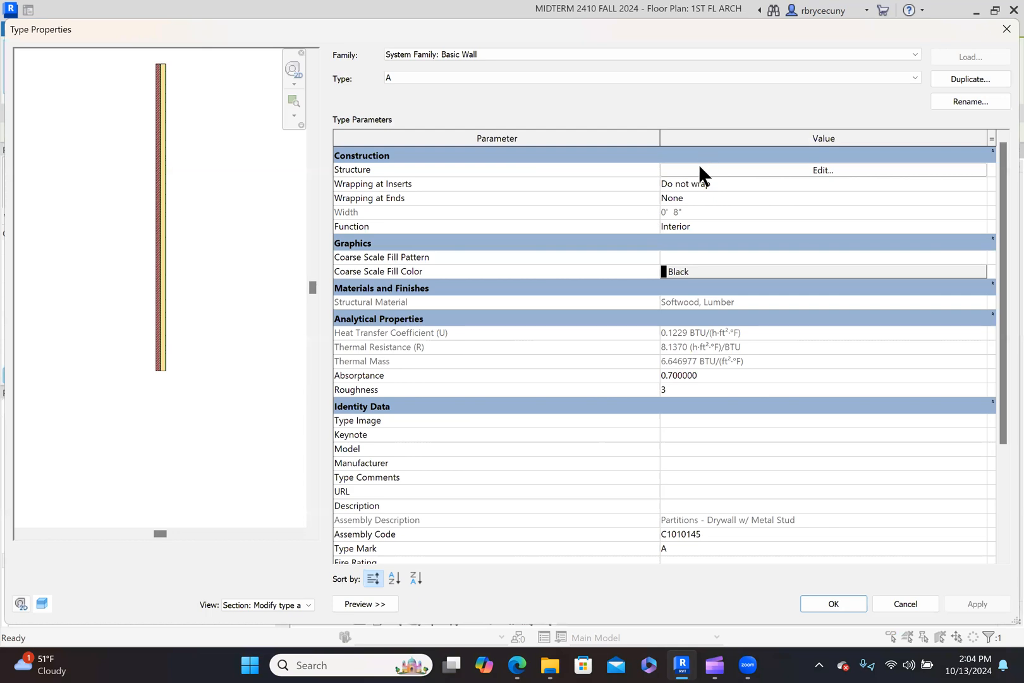
click(699, 172)
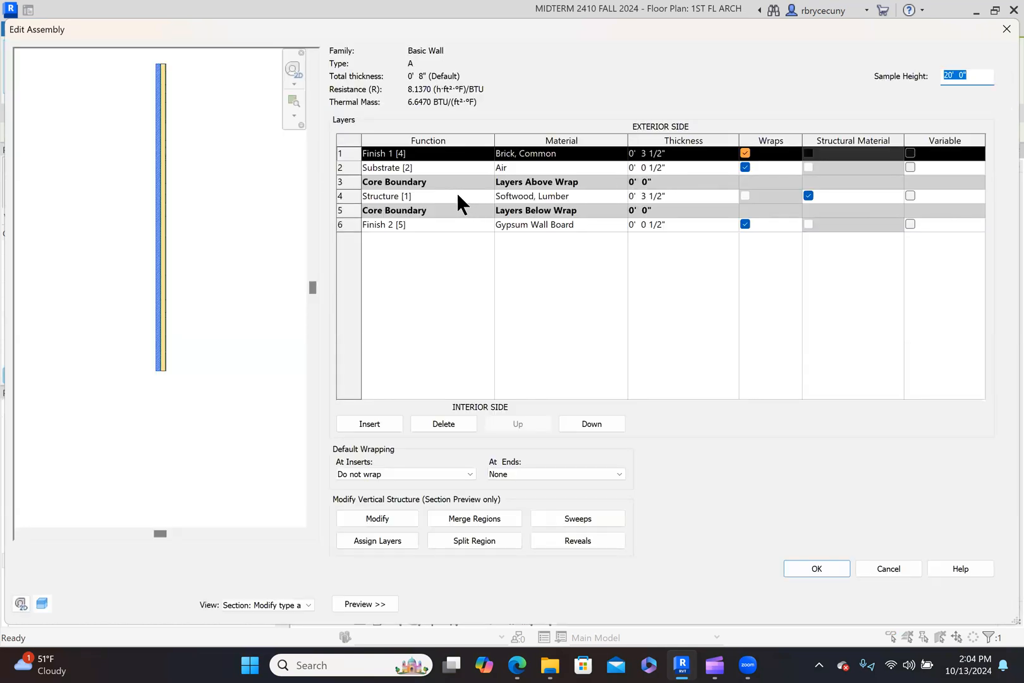
click(620, 193)
click(622, 195)
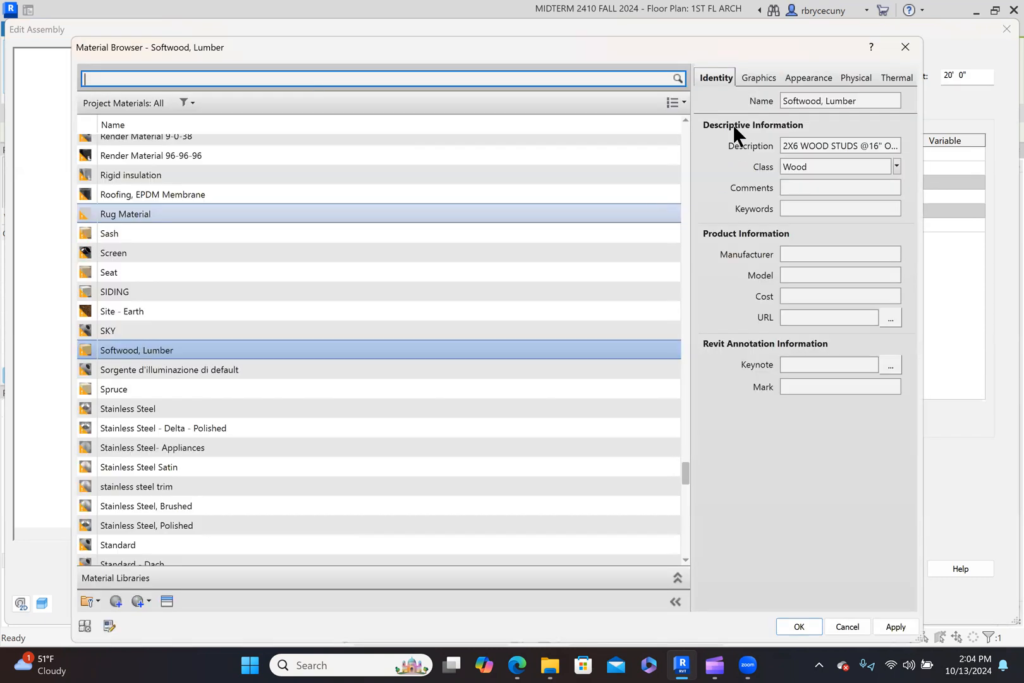
click(792, 145)
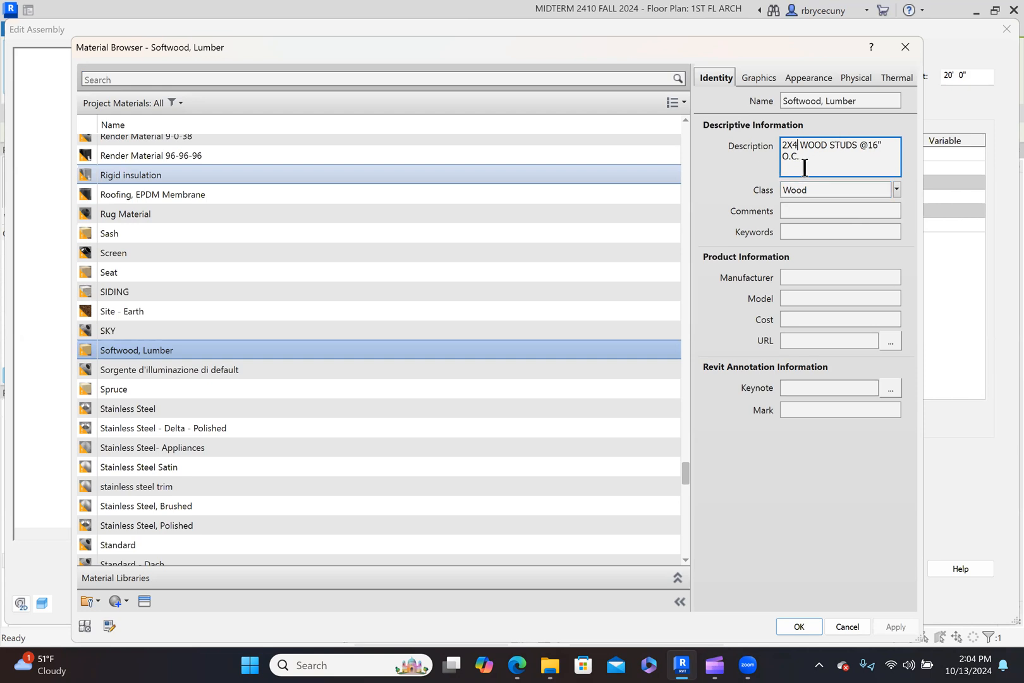
click(802, 620)
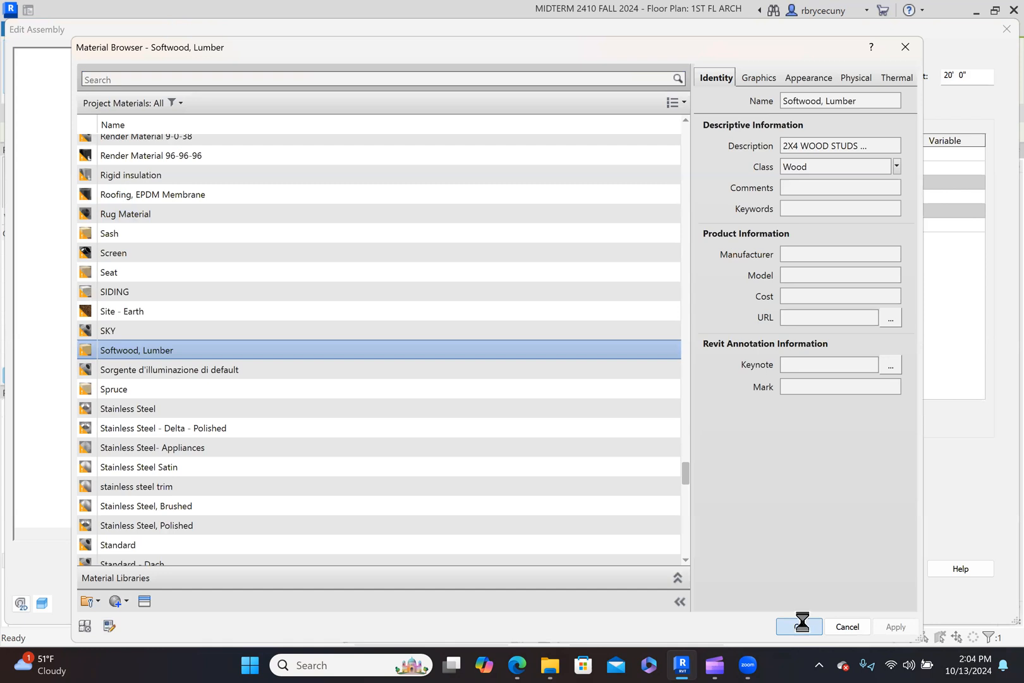
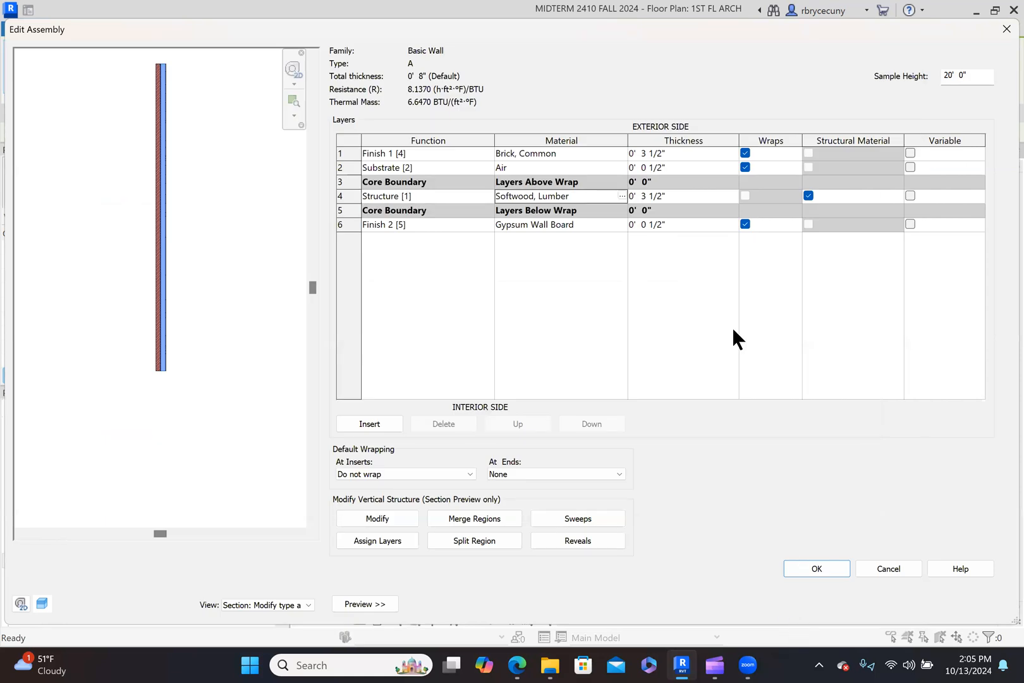
click(820, 567)
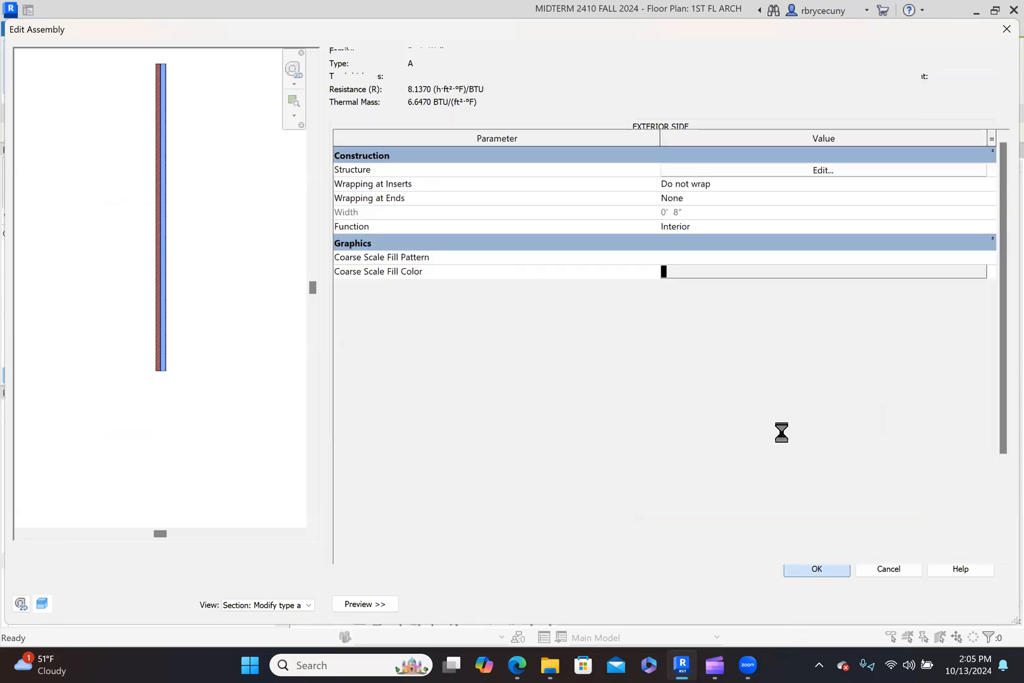
click(831, 601)
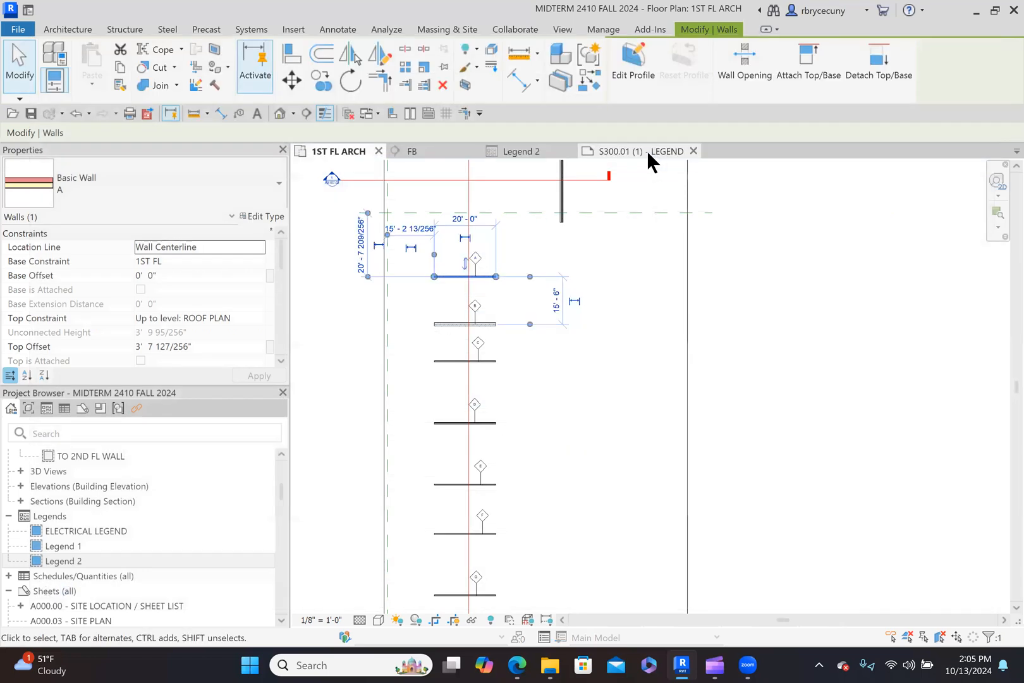
Step: Return to the LEGEND sheet and check the wood studs material tag on wall A
click(647, 151)
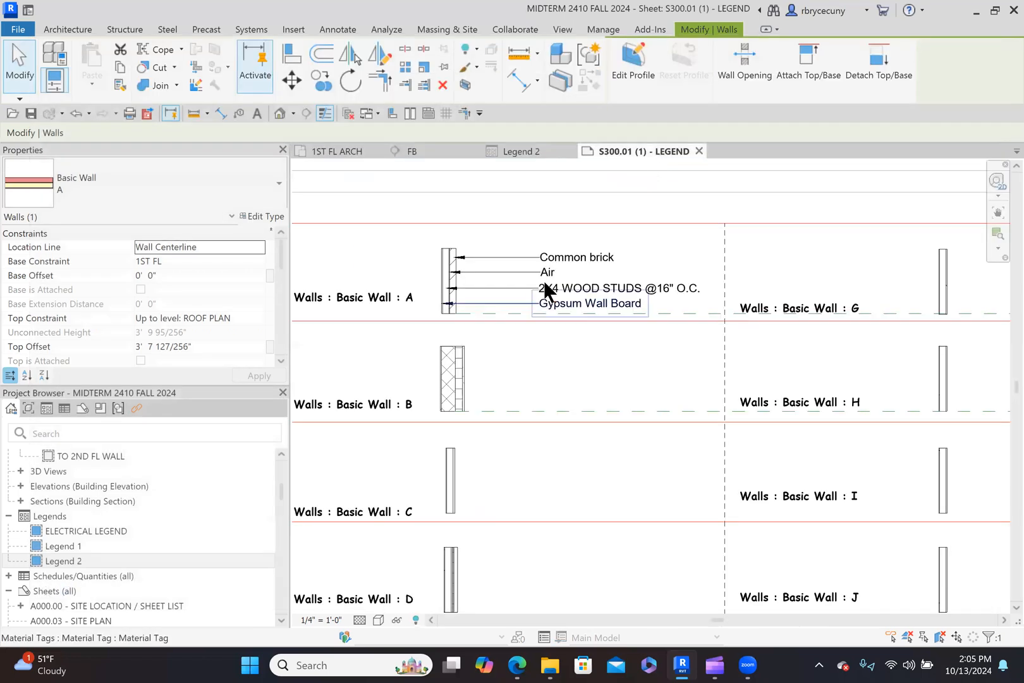
scroll(542, 290, up, 3)
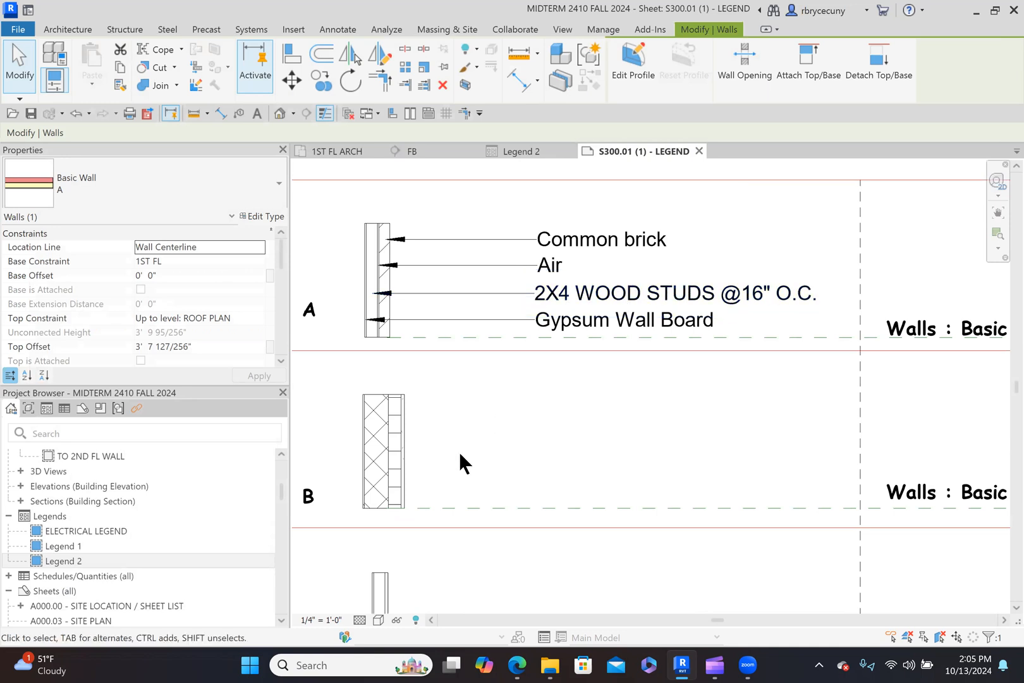
middle_drag(466, 467, 484, 451)
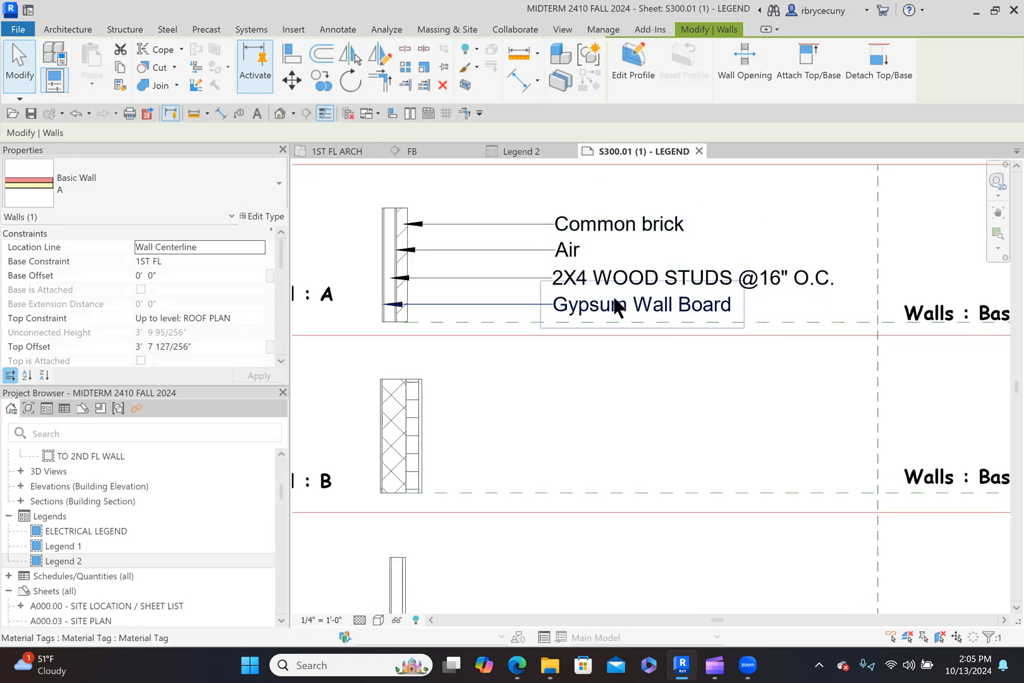
scroll(420, 250, down, 2)
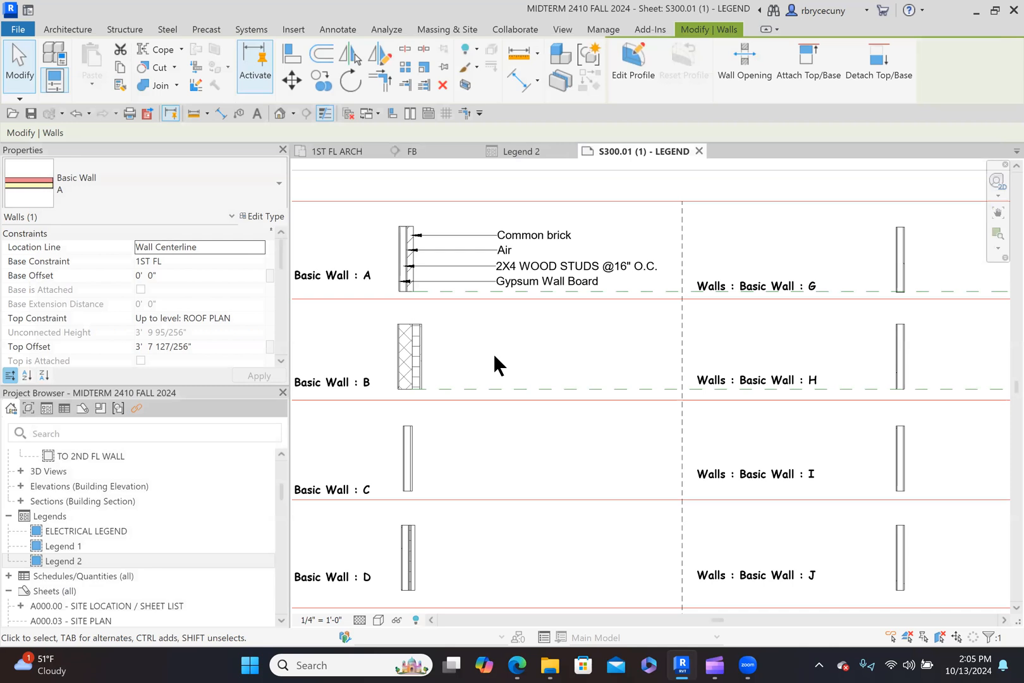
Step: Review the remaining wall rows B to J across the legend grid
scroll(415, 208, down, 1)
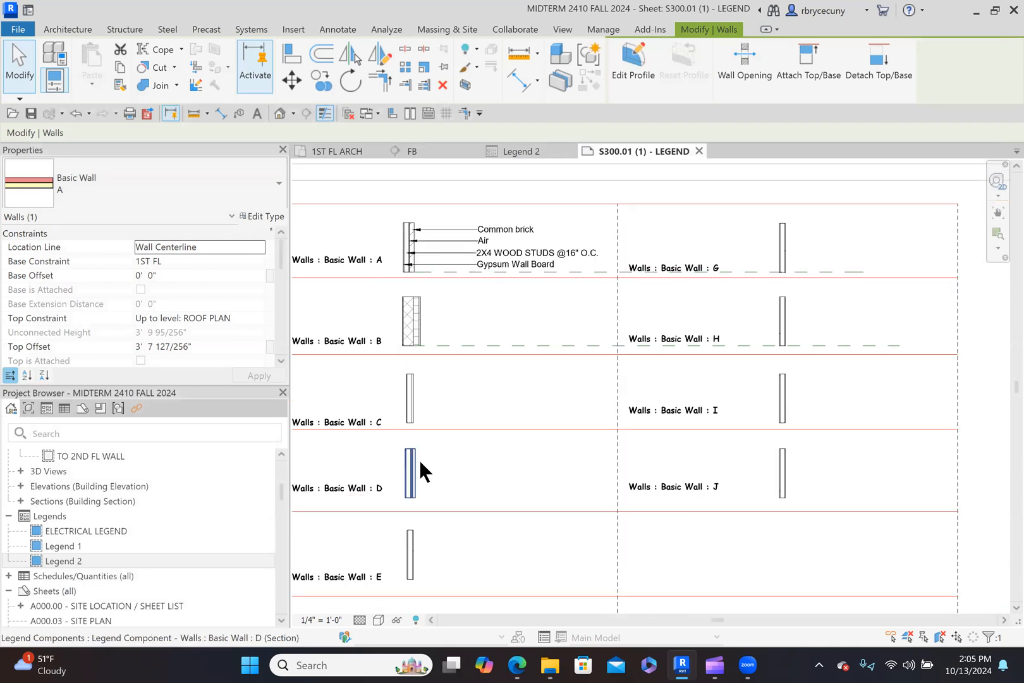
middle_drag(467, 486, 545, 443)
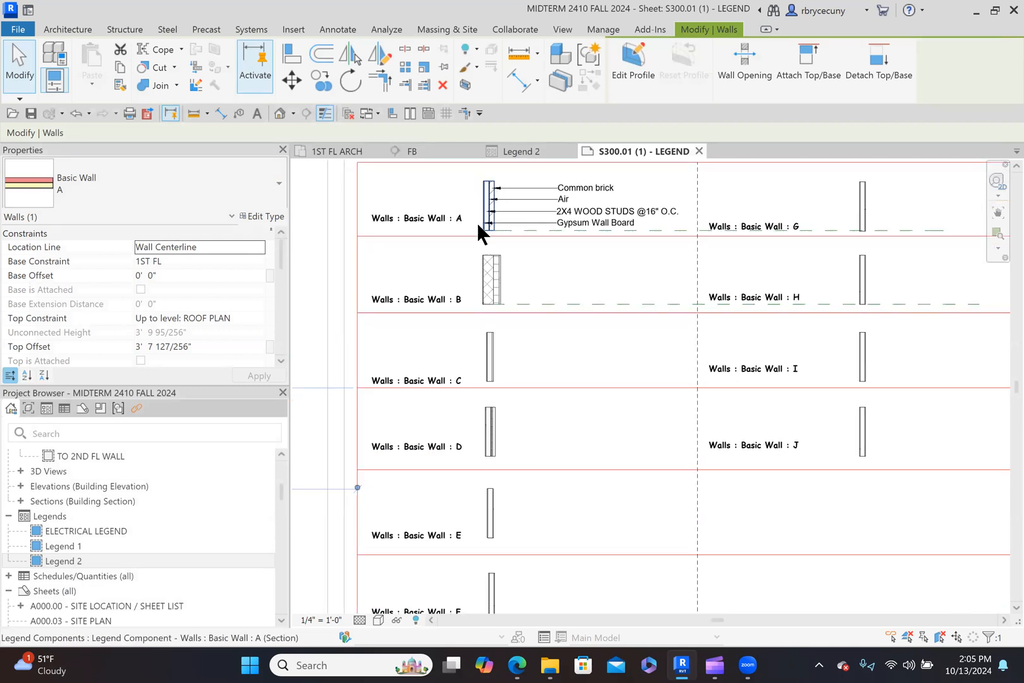
middle_drag(480, 393, 483, 264)
scroll(487, 463, down, 1)
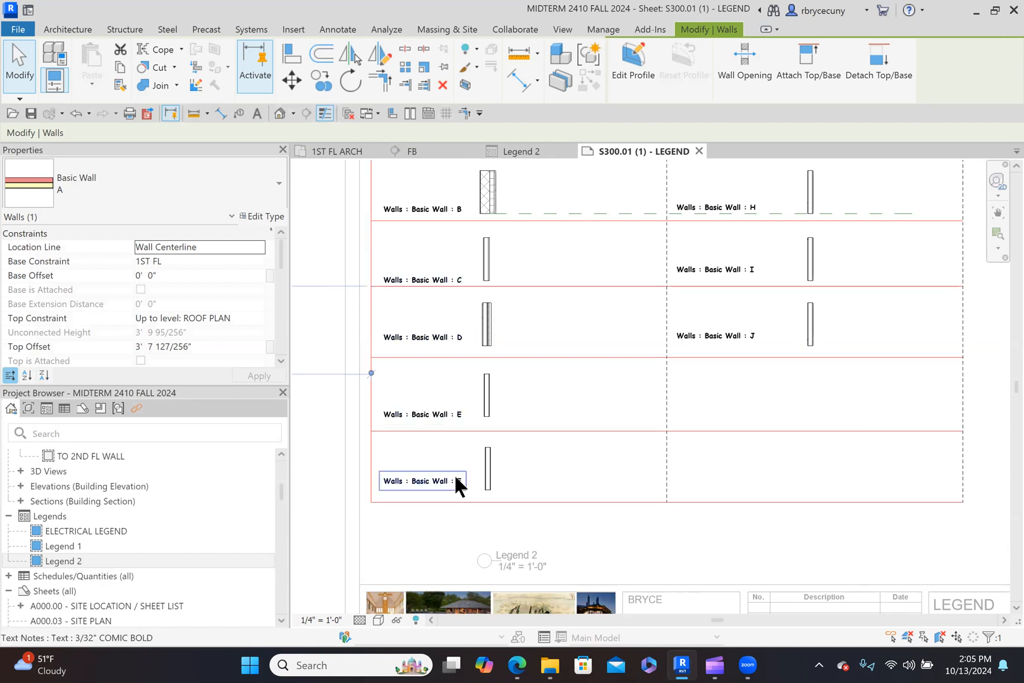
scroll(488, 475, down, 1)
middle_drag(535, 470, 517, 475)
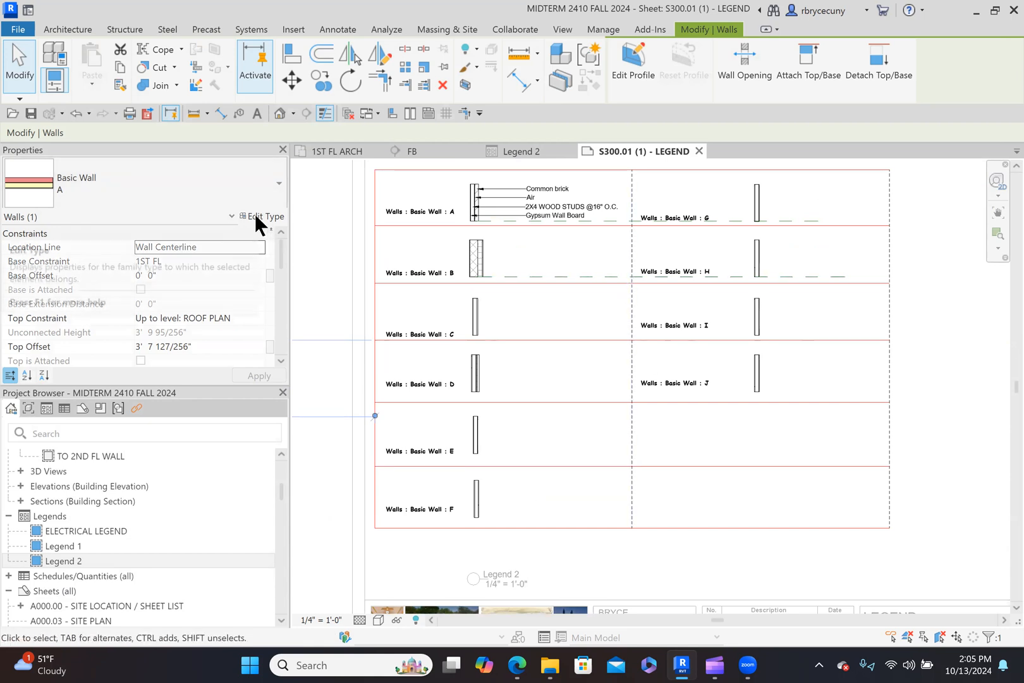
scroll(516, 242, up, 3)
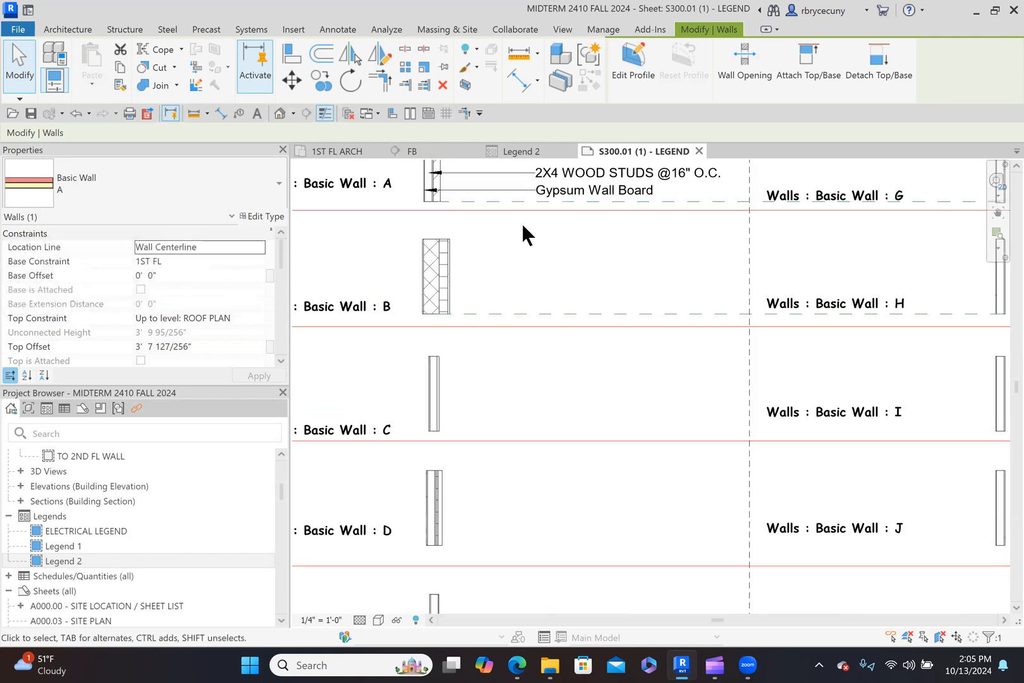
scroll(445, 291, down, 3)
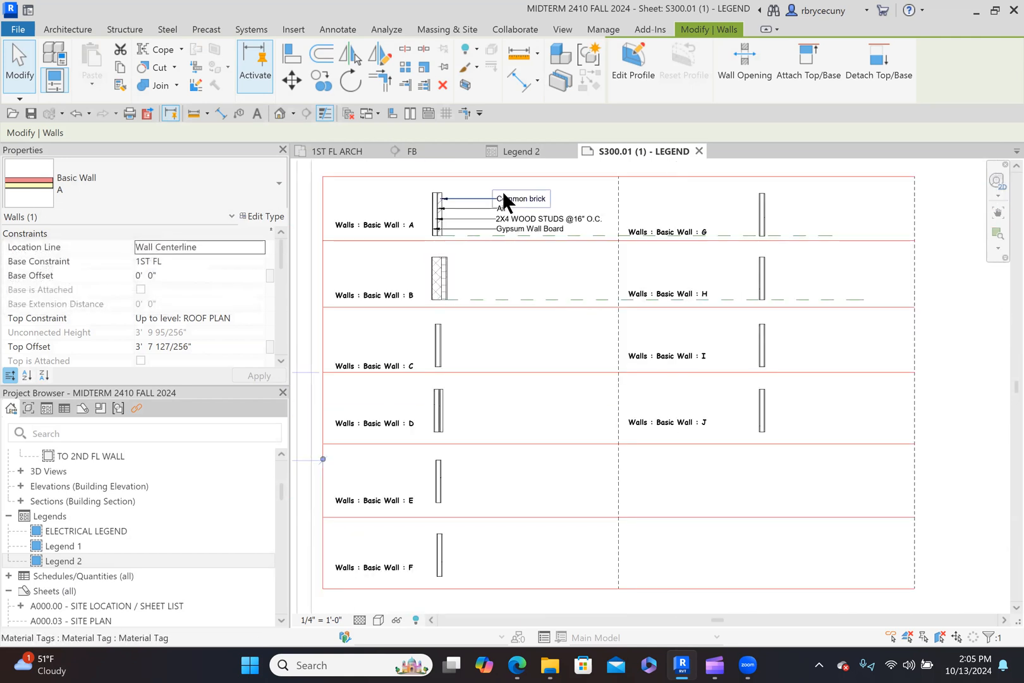
Step: Examine where wall A's material tag leaders meet its layers, then clear the selection and review the overall sheet layout
scroll(505, 211, up, 3)
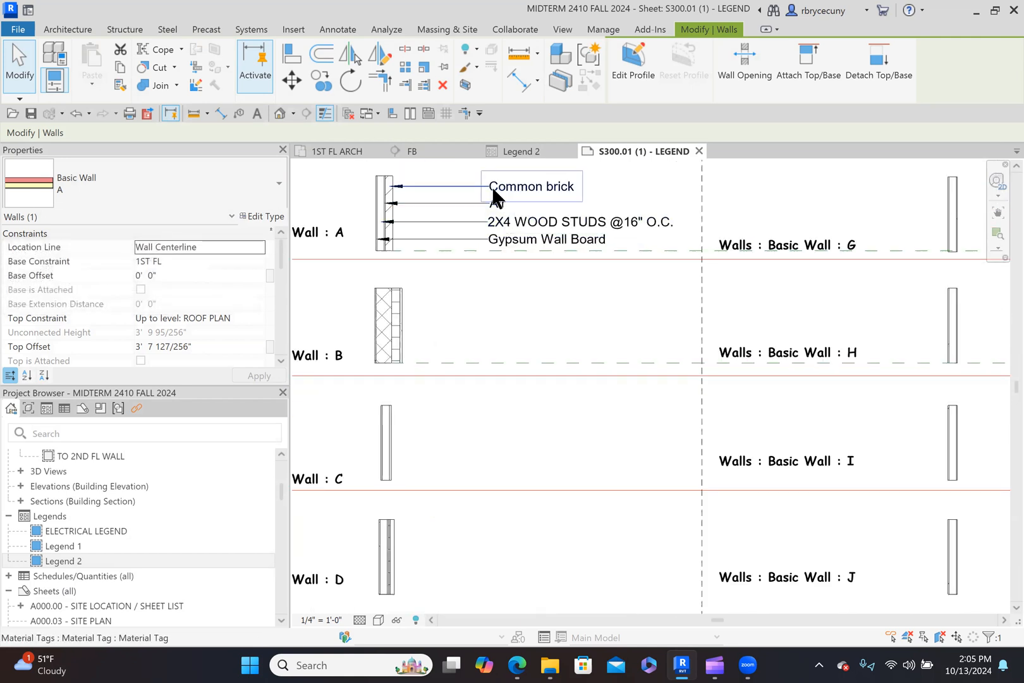
scroll(400, 192, up, 3)
scroll(392, 190, up, 2)
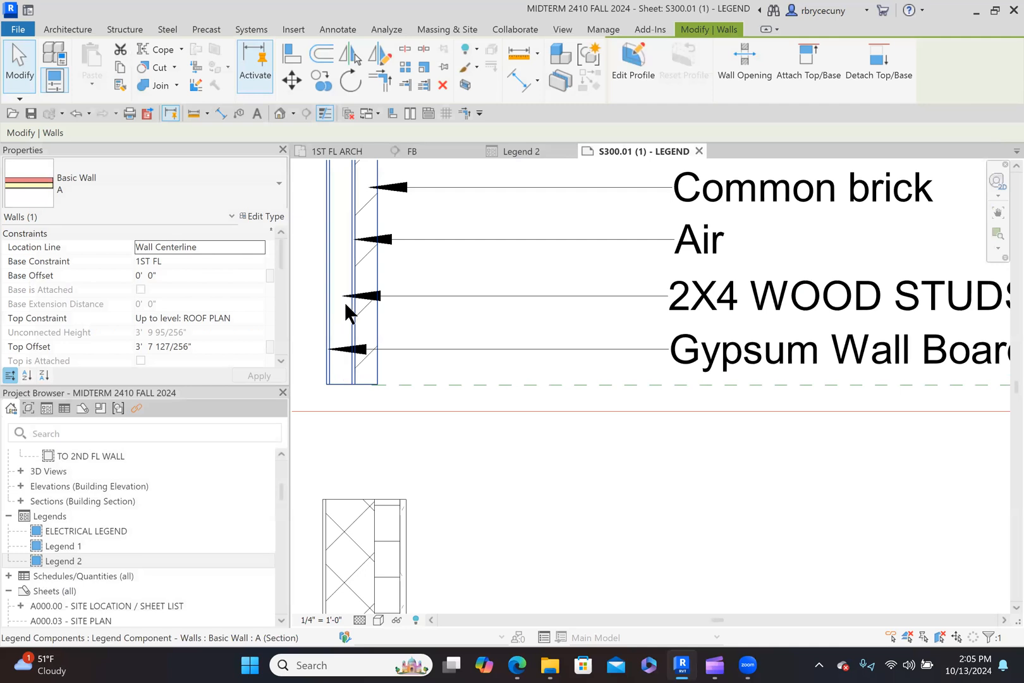
scroll(715, 297, down, 2)
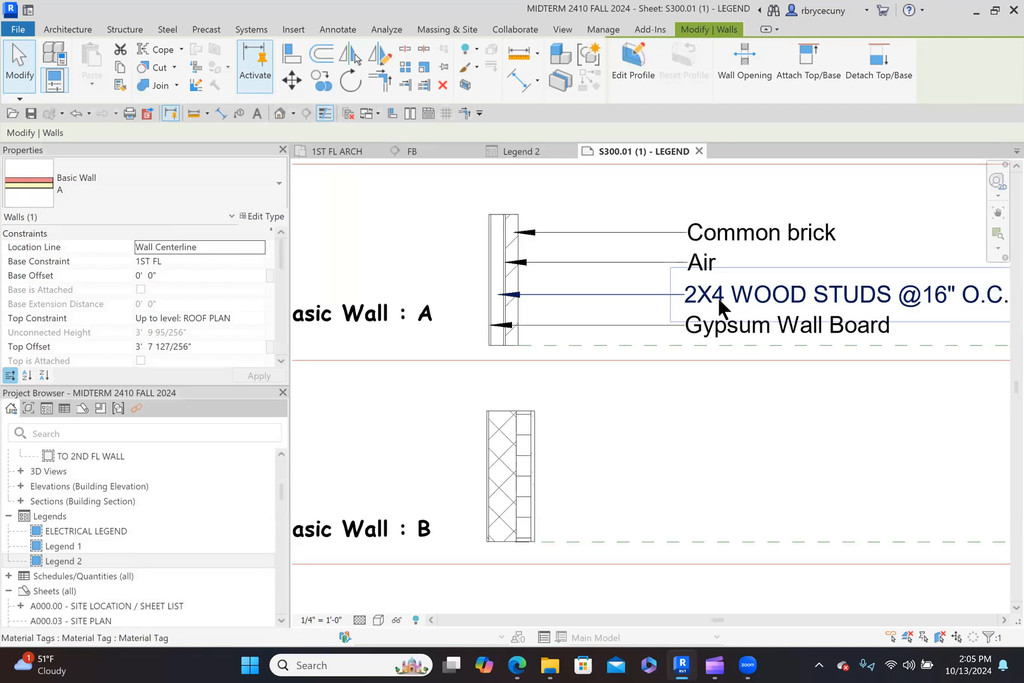
scroll(718, 297, down, 1)
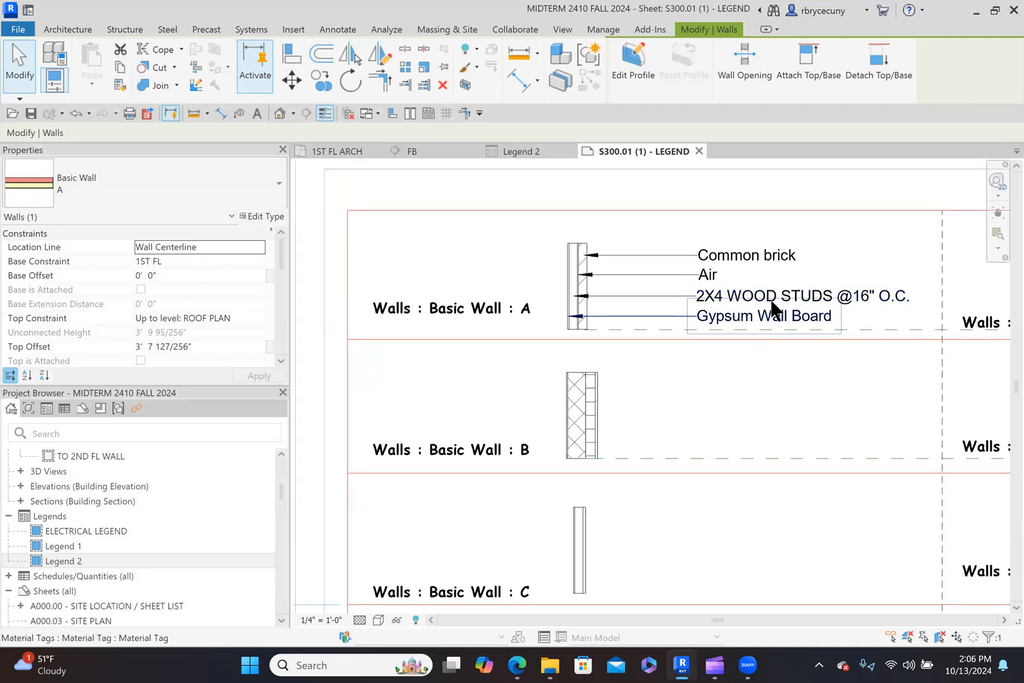
scroll(773, 309, up, 1)
scroll(773, 309, down, 2)
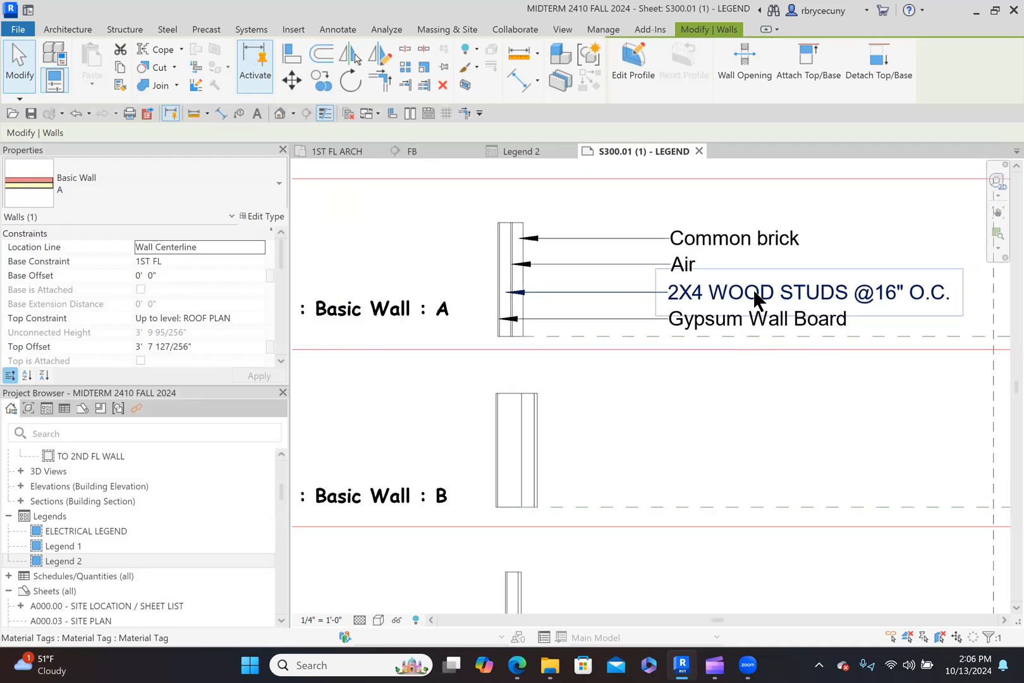
scroll(695, 423, down, 4)
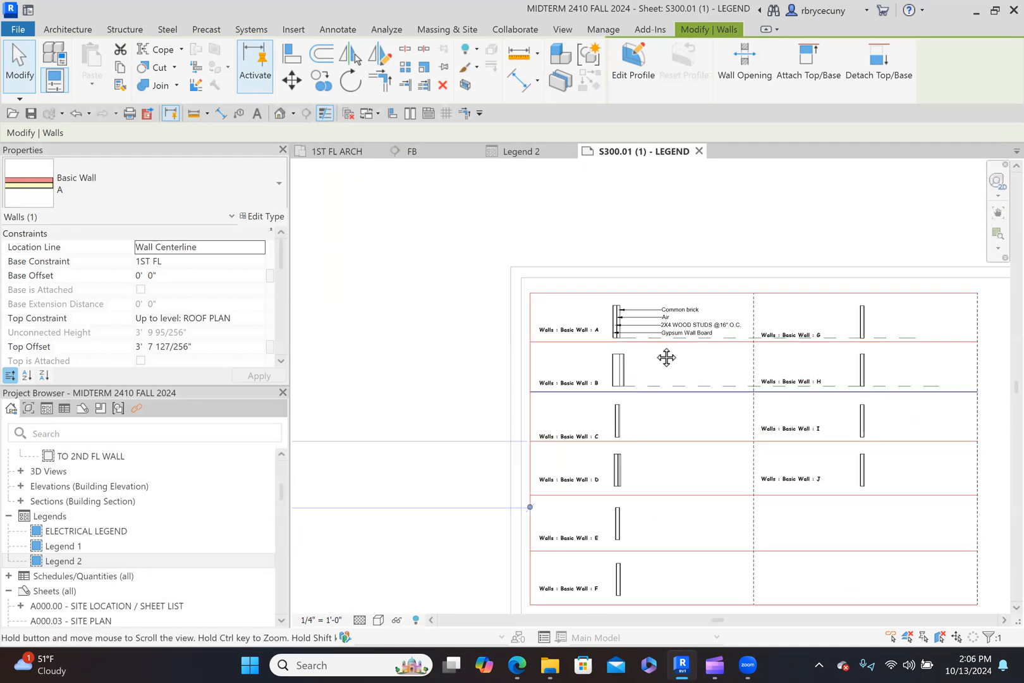
scroll(630, 311, down, 3)
click(481, 429)
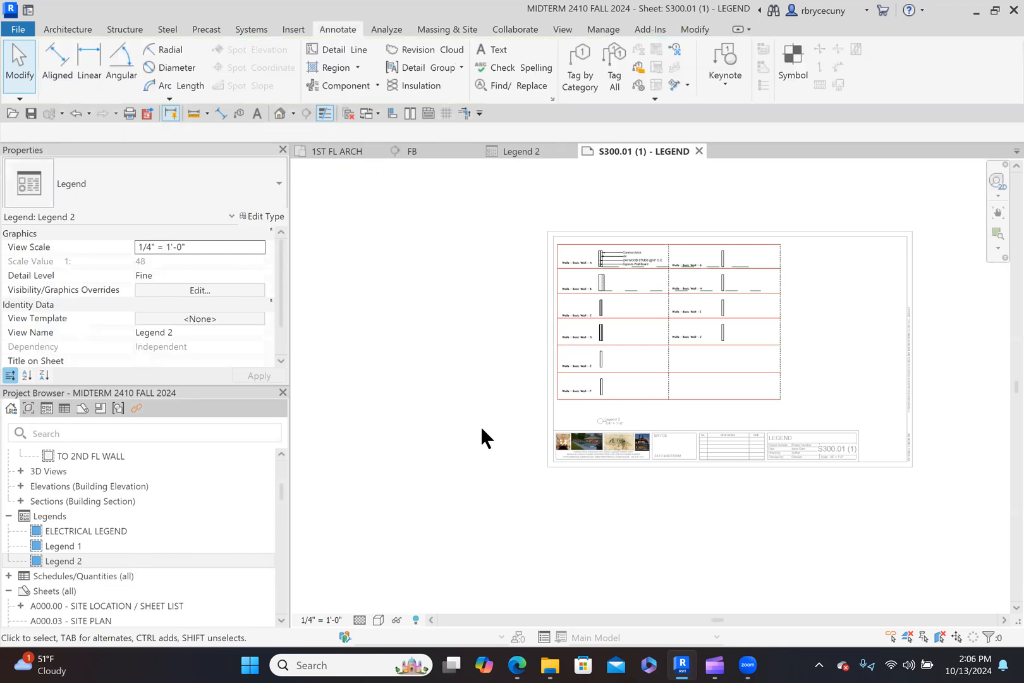
scroll(585, 253, up, 5)
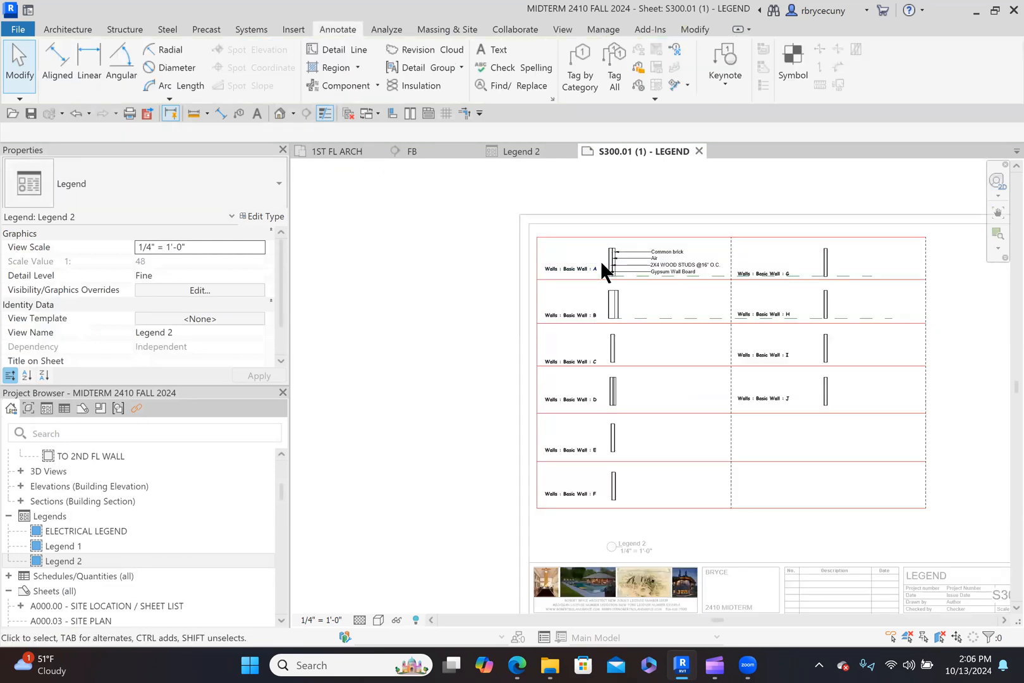
scroll(651, 254, down, 3)
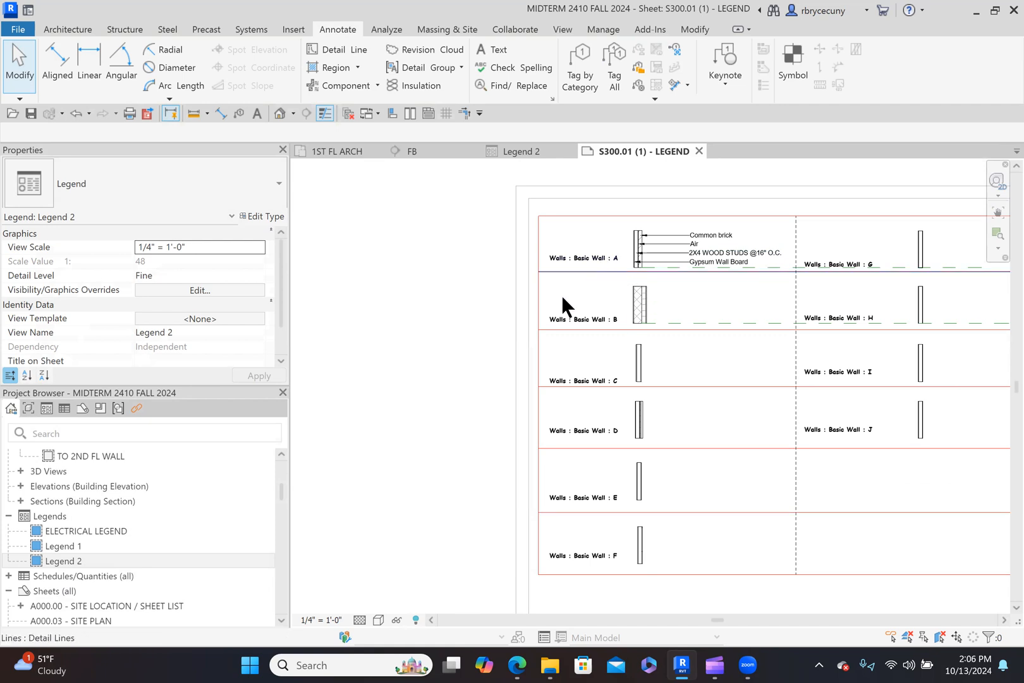
Step: Open the SS building section from its section line through the stacked wall in the 1ST FL ARCH floor plan
click(344, 150)
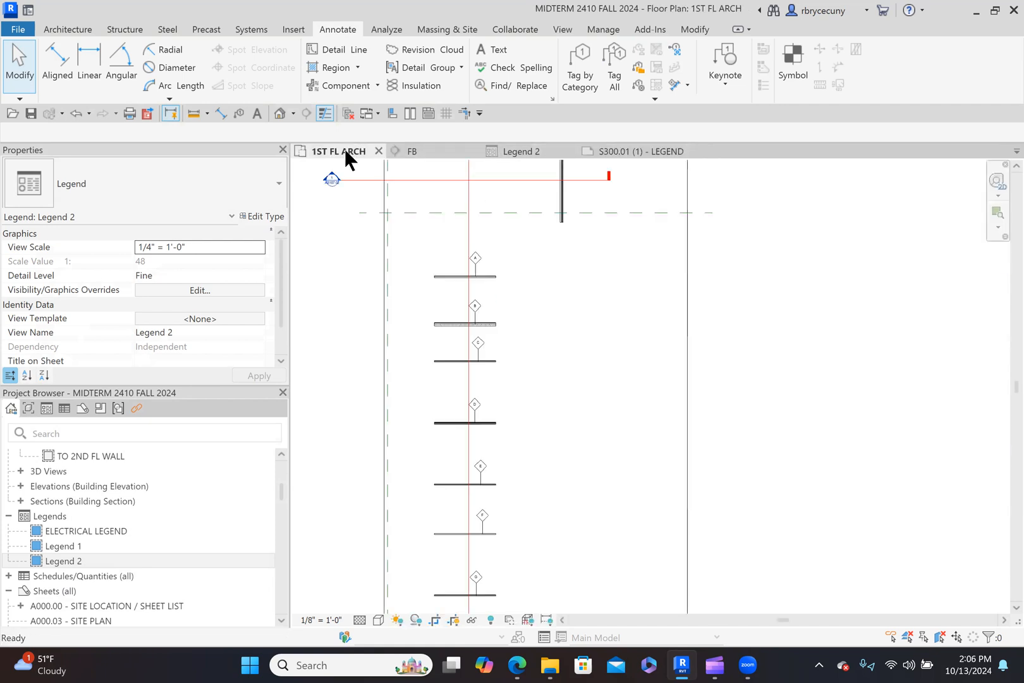
middle_drag(556, 519, 569, 427)
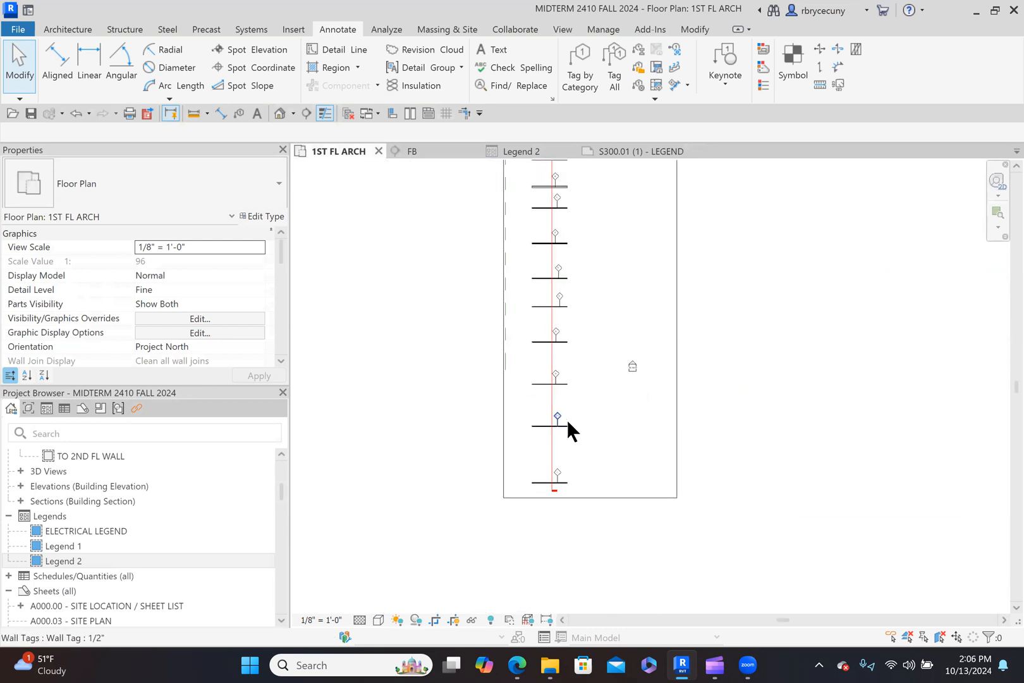
scroll(570, 484, up, 2)
scroll(594, 359, down, 3)
scroll(577, 282, up, 4)
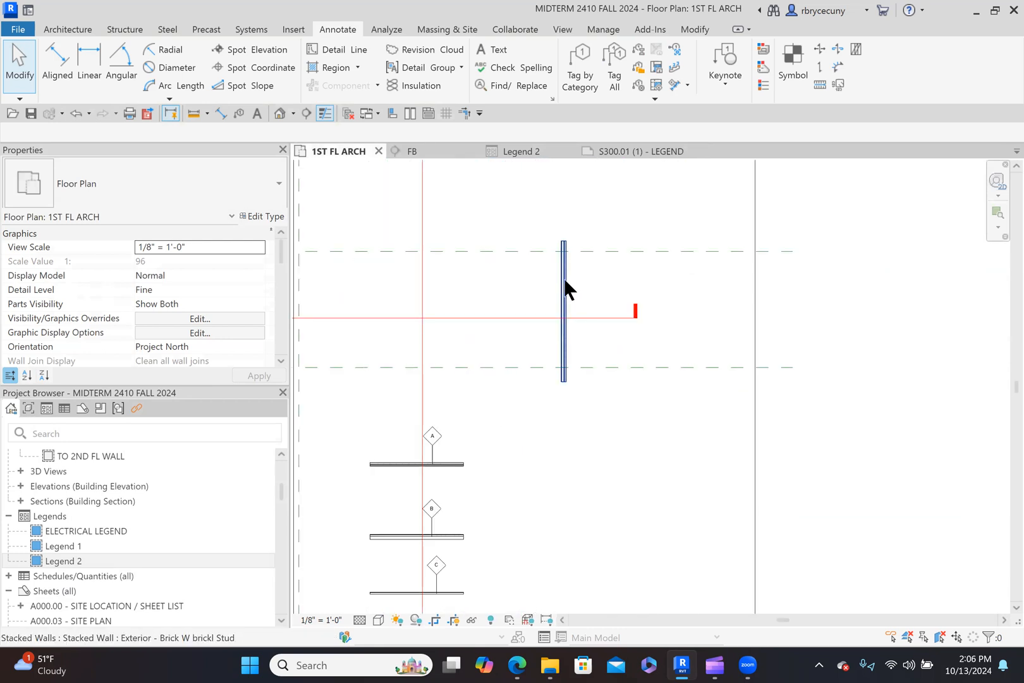
click(602, 322)
right_click(602, 322)
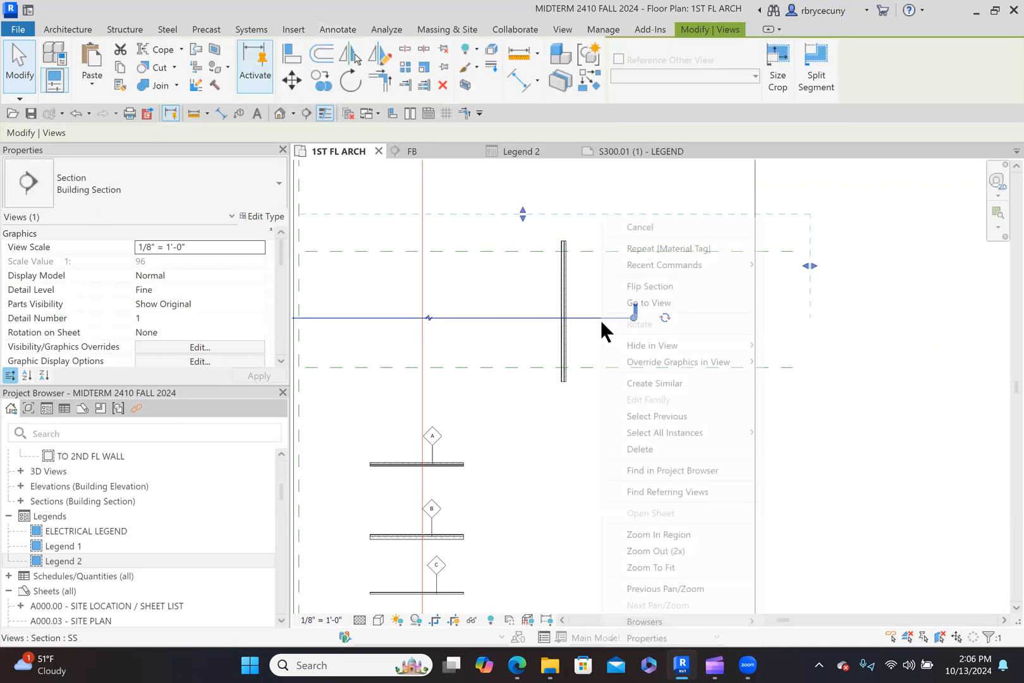
click(648, 303)
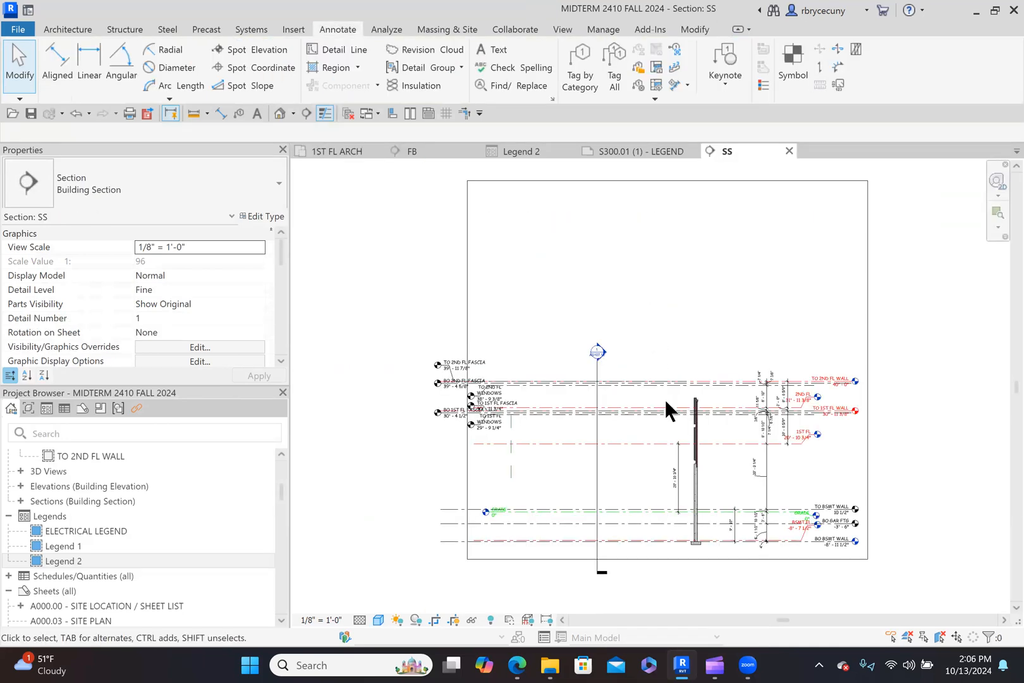
Step: Tag the uppermost wall segment and the small cap segment above the brick in the SS section with leadered wall tags by category
scroll(712, 476, up, 3)
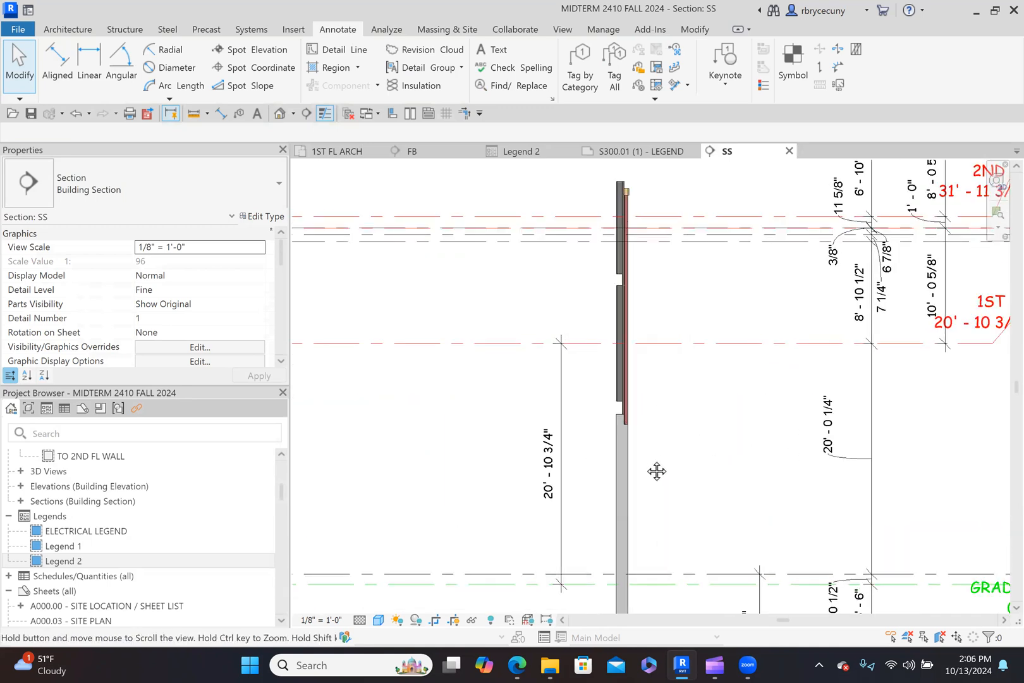
click(588, 79)
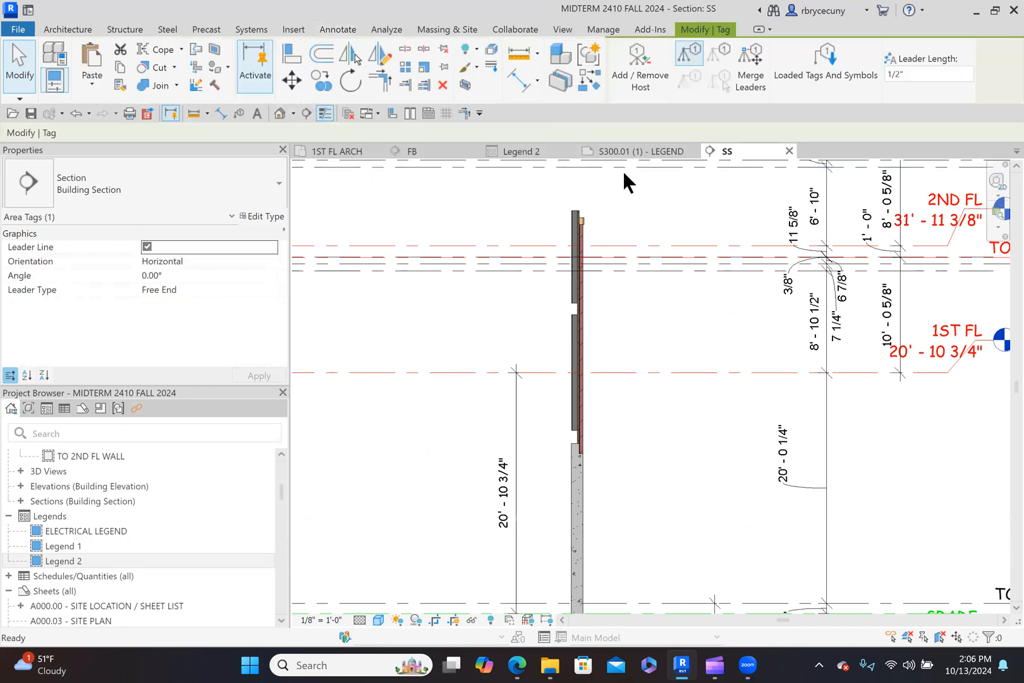
scroll(603, 215, up, 2)
scroll(603, 212, up, 1)
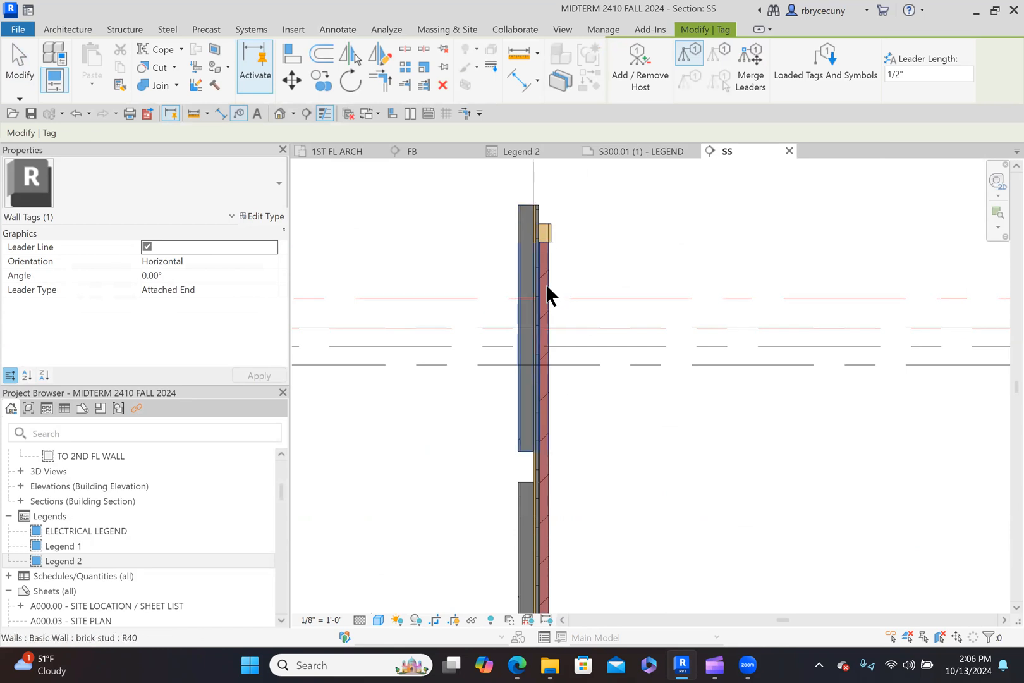
scroll(546, 293, down, 1)
scroll(546, 297, down, 1)
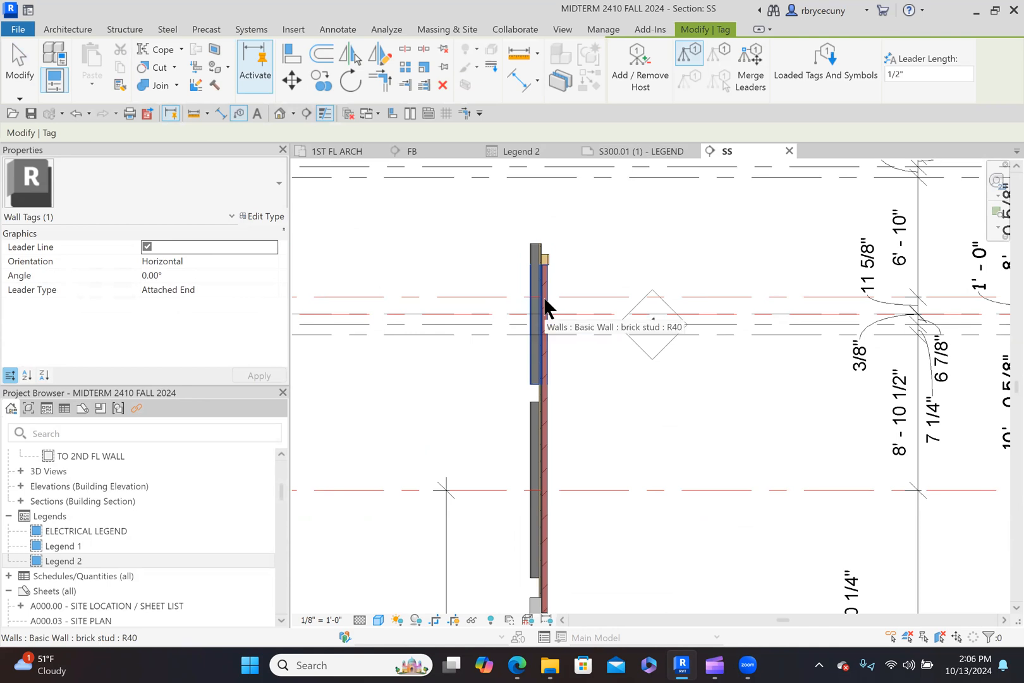
scroll(545, 303, down, 2)
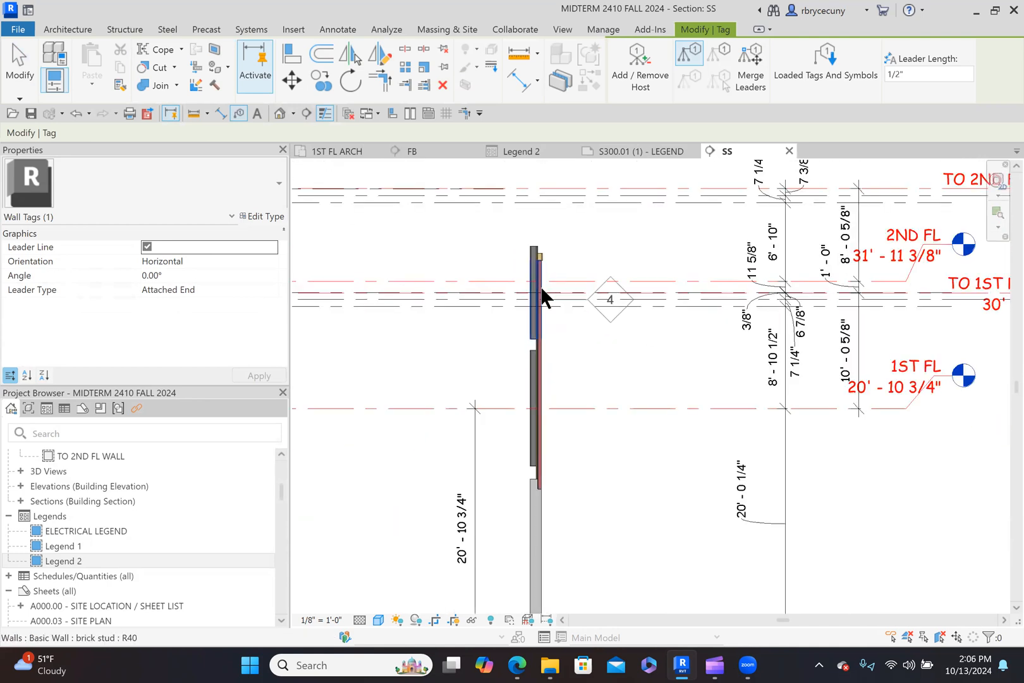
scroll(543, 294, up, 2)
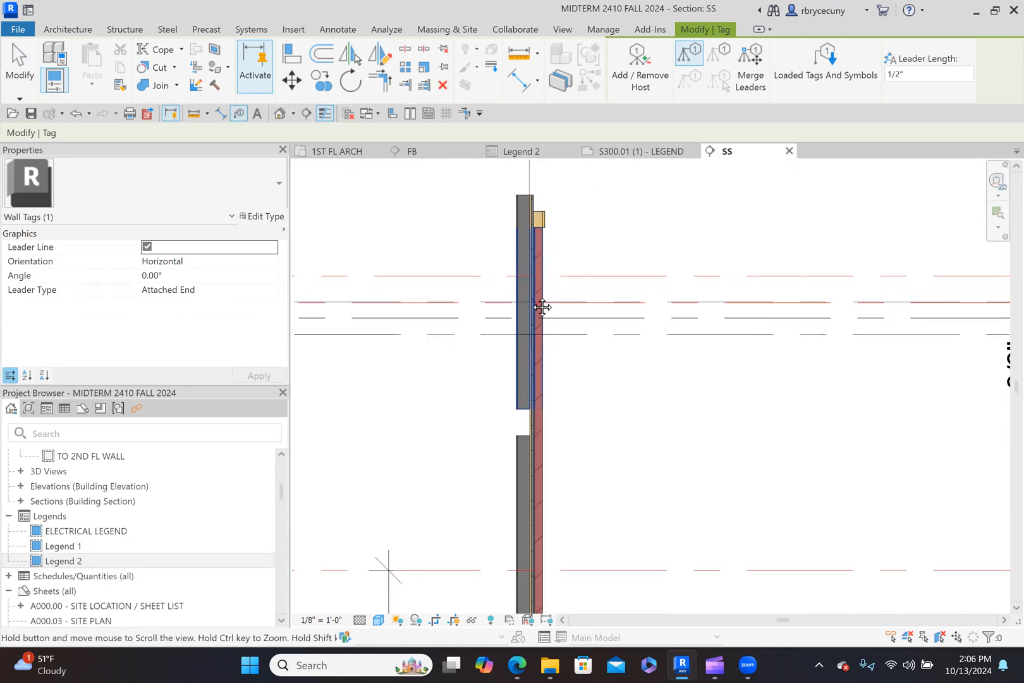
scroll(540, 302, up, 1)
scroll(562, 276, up, 1)
click(504, 263)
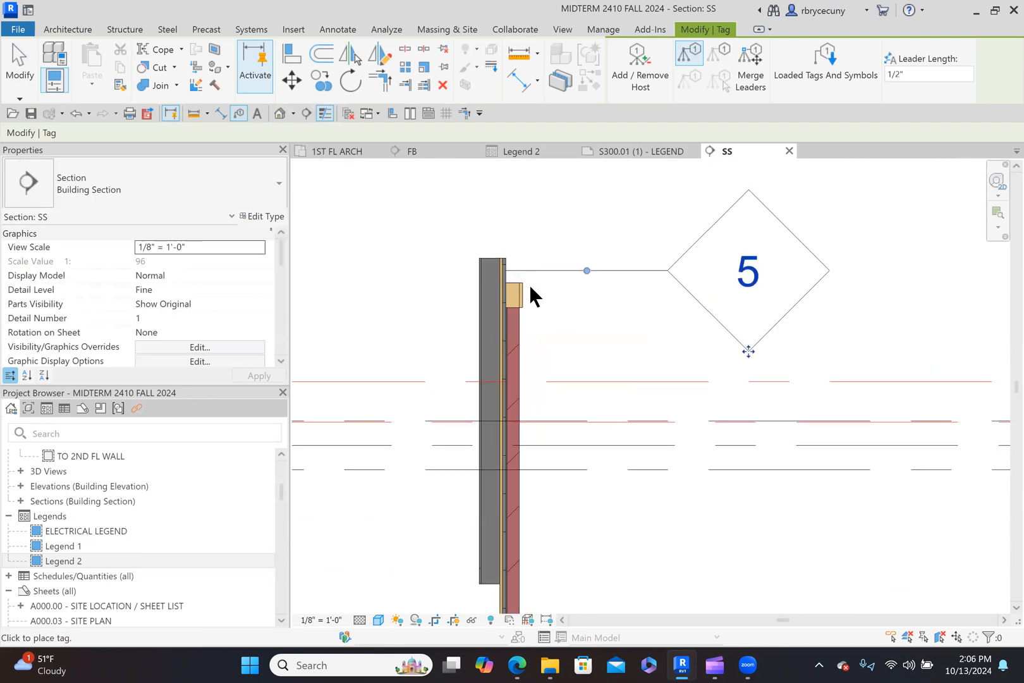
click(516, 293)
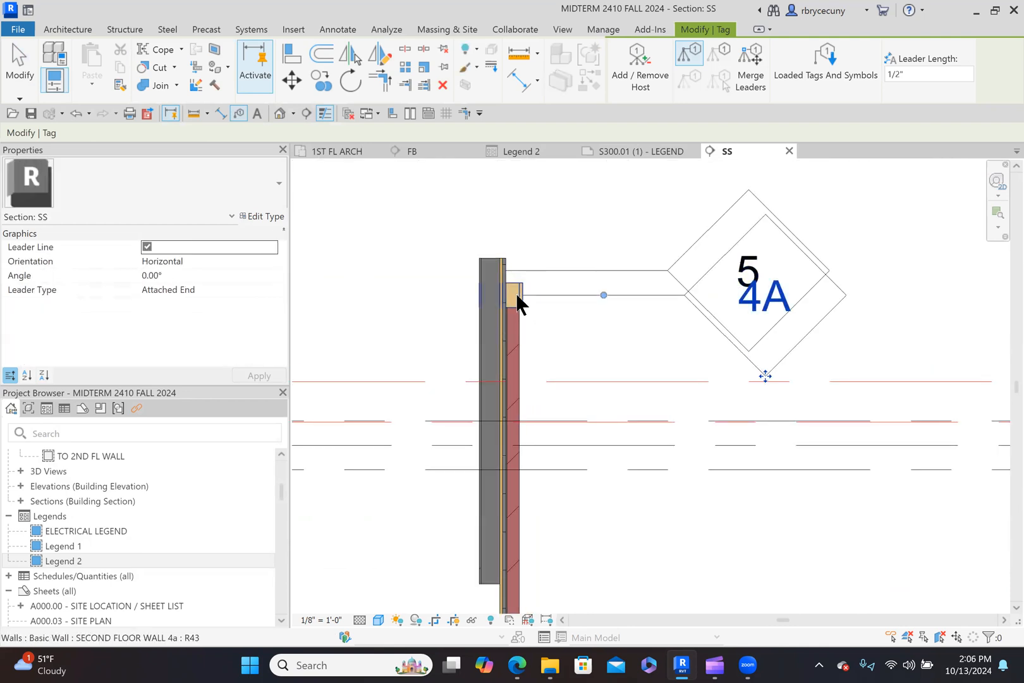
Step: Tag the stacked wall's remaining segments down the brick face, including those at both openings and the brick's lower end above the concrete
click(515, 413)
scroll(518, 414, down, 2)
middle_drag(519, 411, 540, 226)
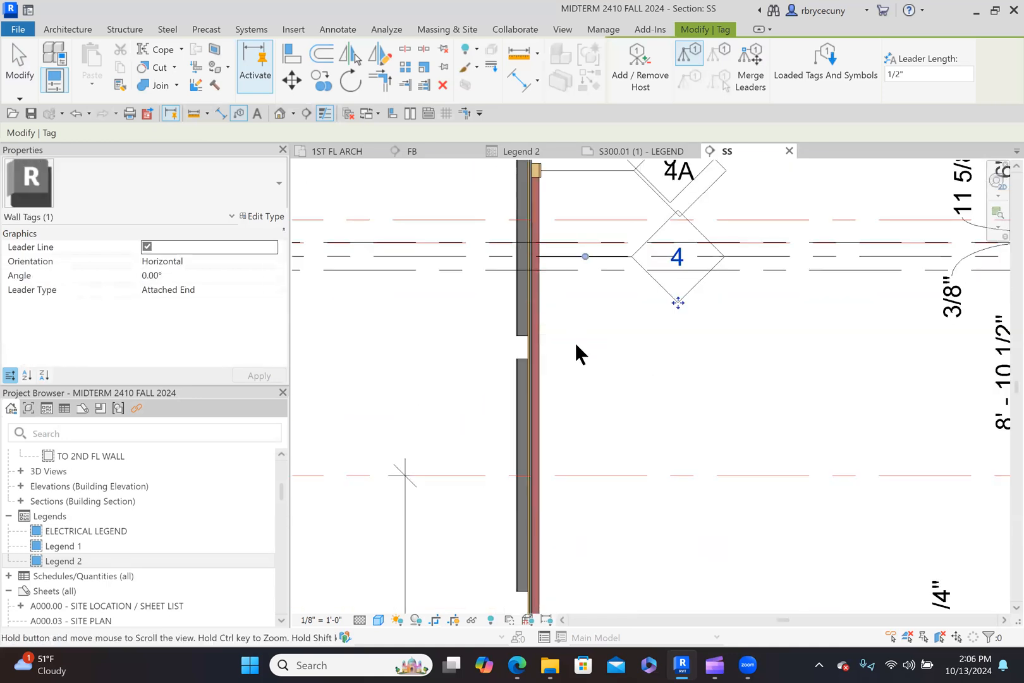
click(541, 340)
middle_drag(547, 420, 554, 254)
click(545, 427)
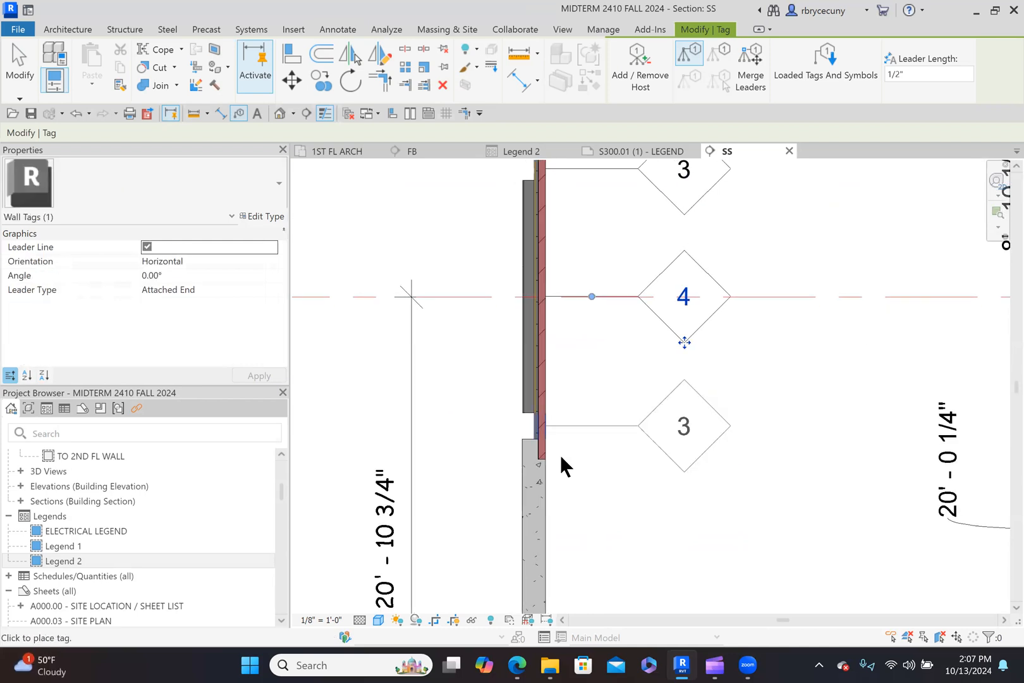
click(545, 453)
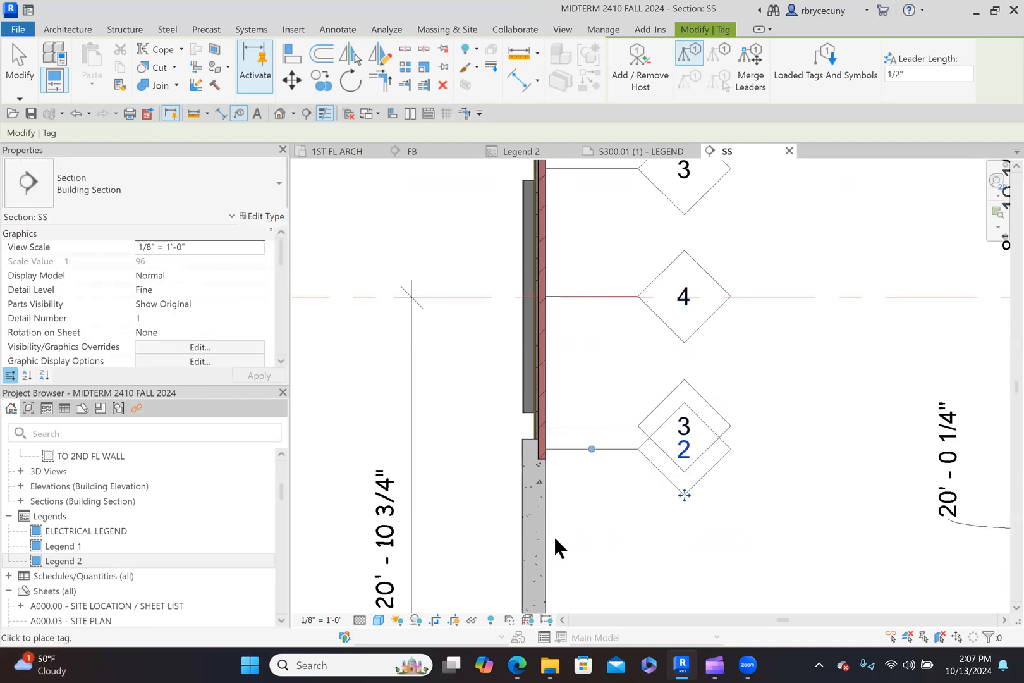
Step: Tag the concrete foundation wall below the brick and finish tagging
middle_drag(551, 534, 557, 316)
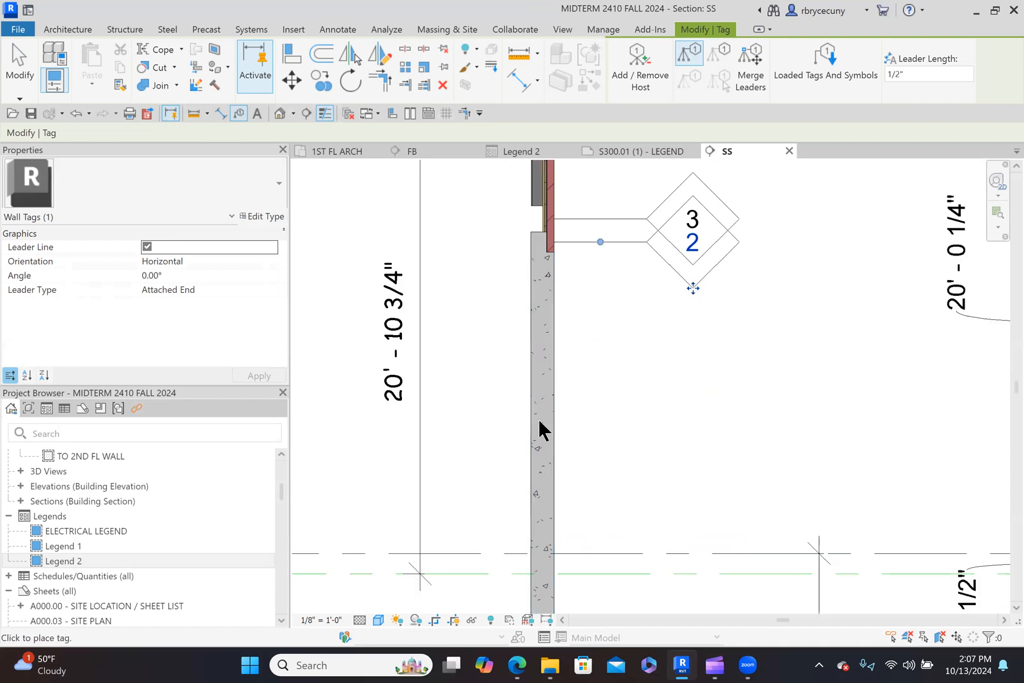
scroll(540, 423, down, 2)
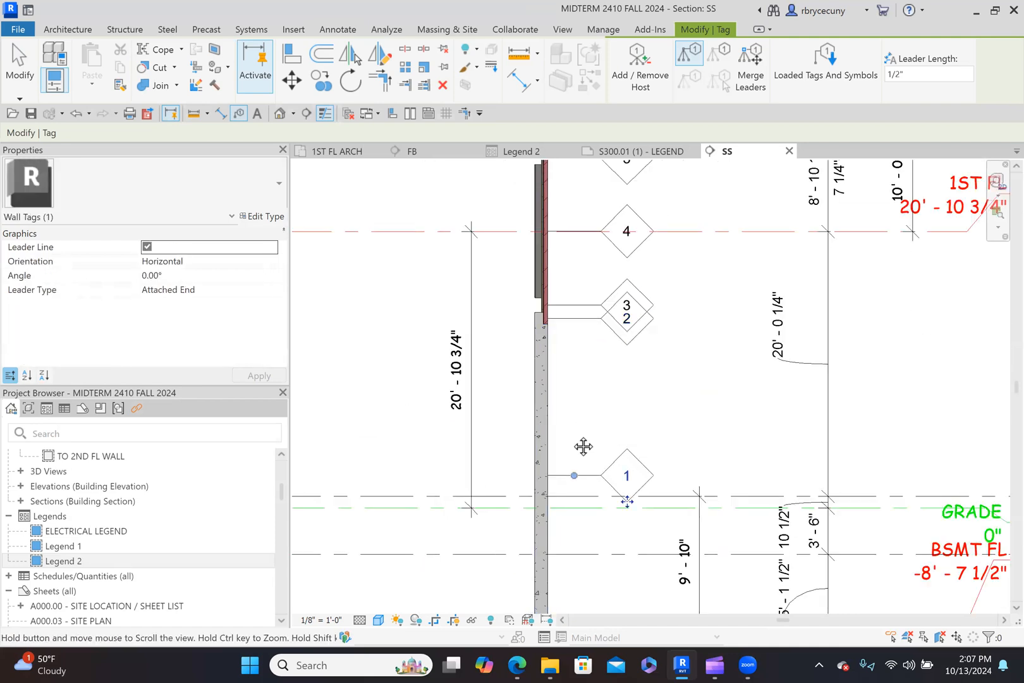
scroll(587, 425, down, 2)
key(Escape)
key(Escape)
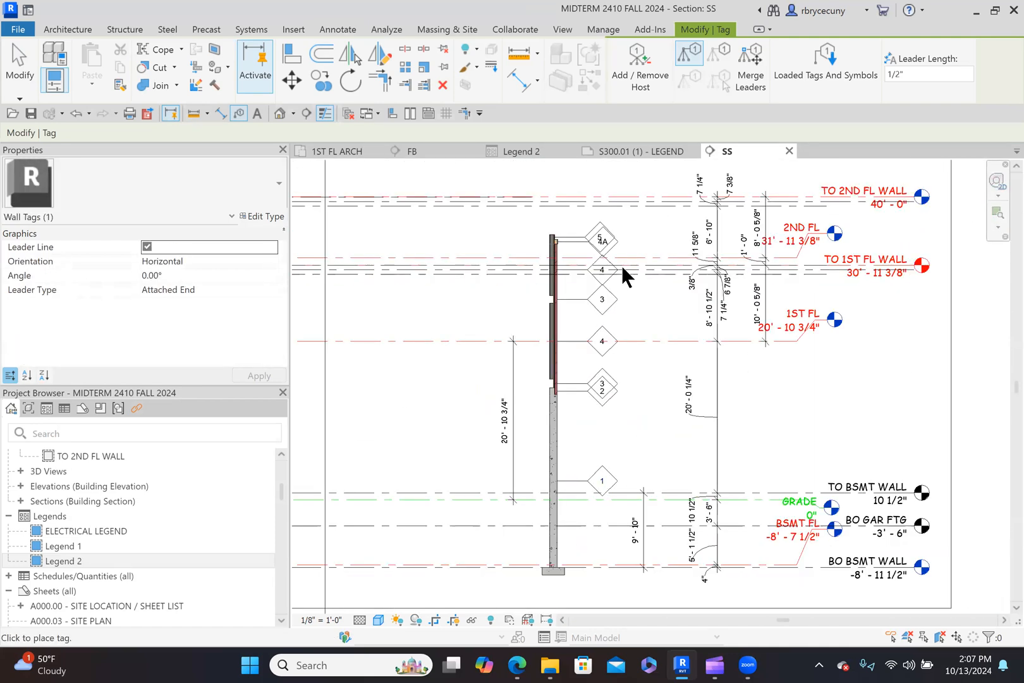
Step: Examine the wall tags and layers at the upper part of the stacked wall in section SS, comparing them with the LEGEND sheet
scroll(620, 247, up, 2)
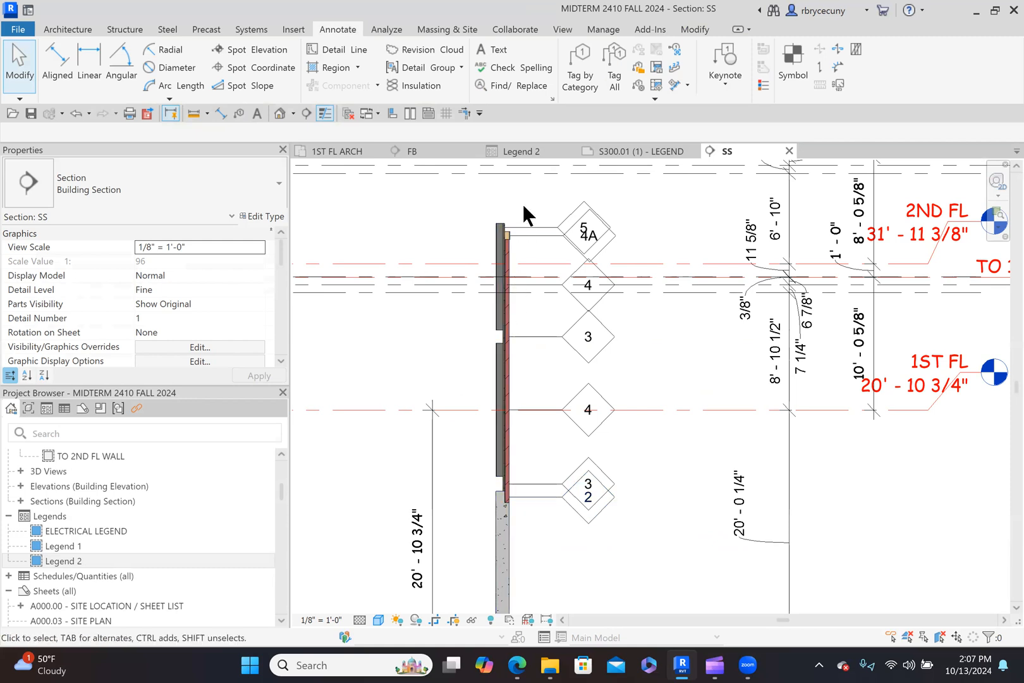
scroll(522, 203, up, 2)
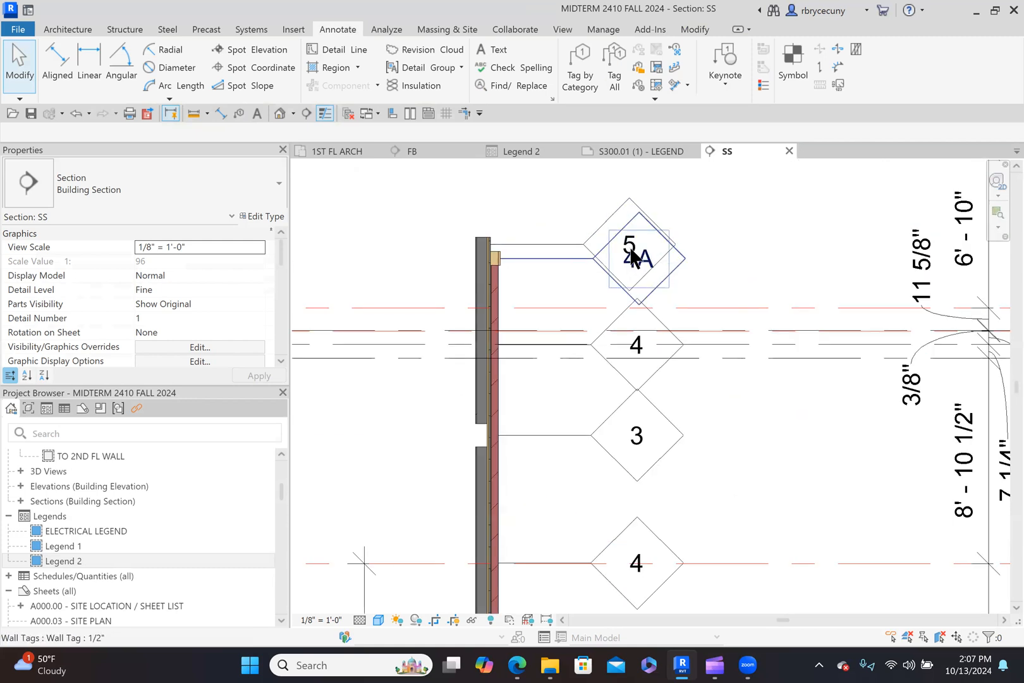
click(638, 150)
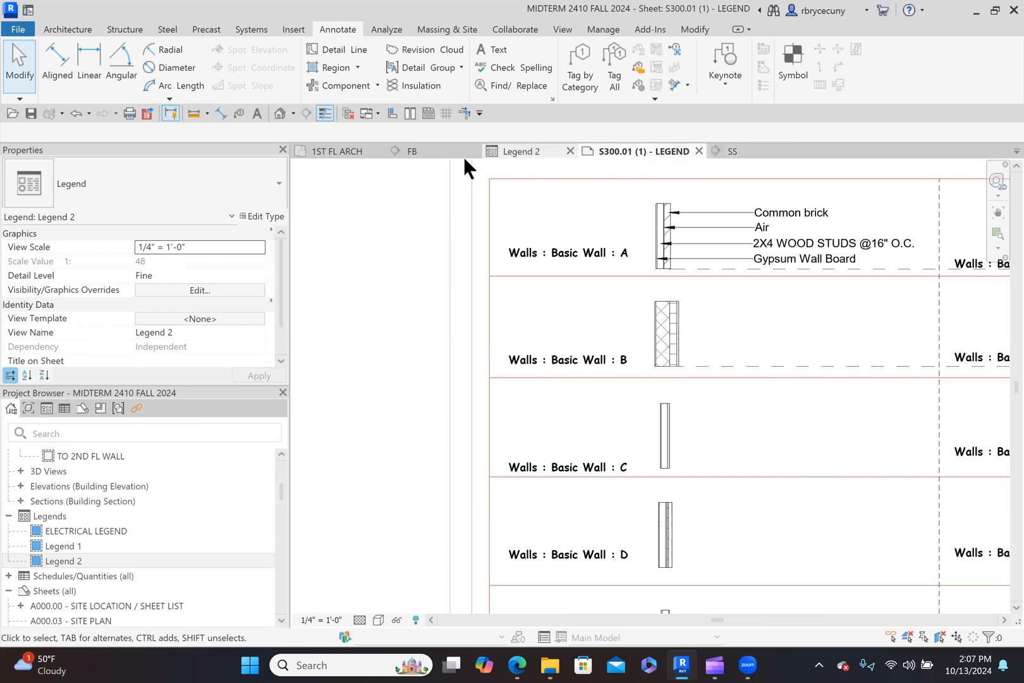
click(729, 154)
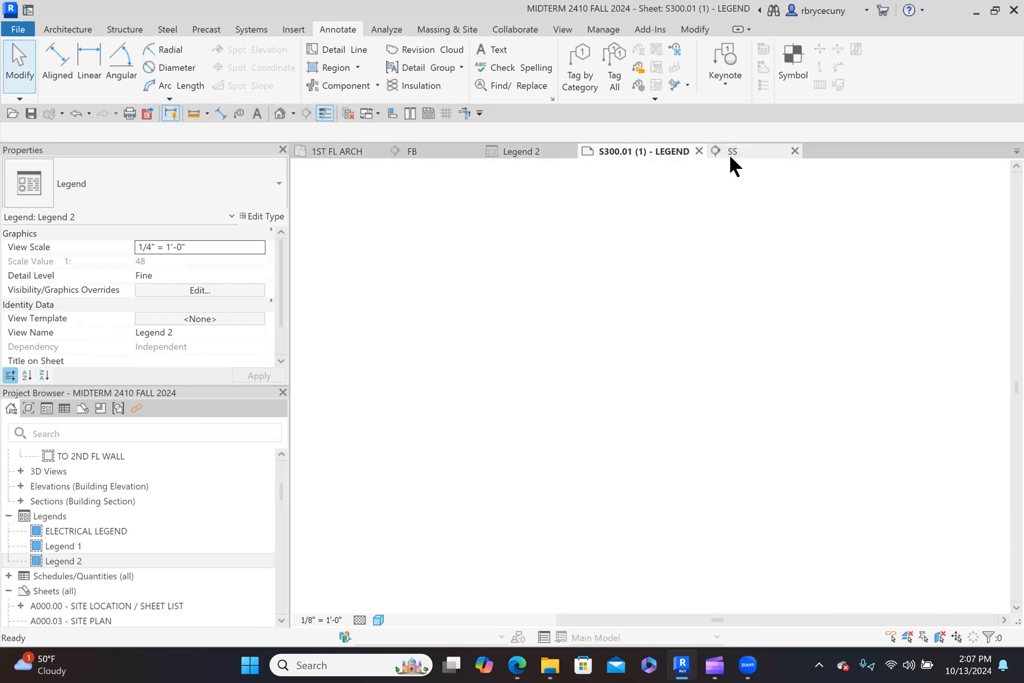
scroll(561, 314, down, 2)
scroll(566, 251, up, 4)
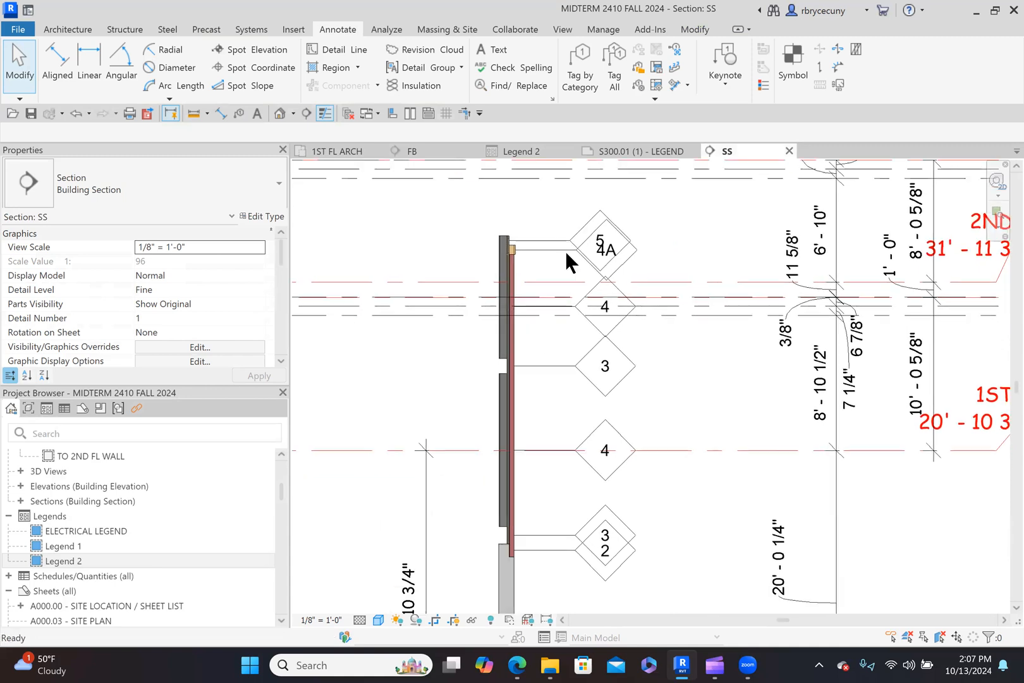
scroll(468, 242, up, 3)
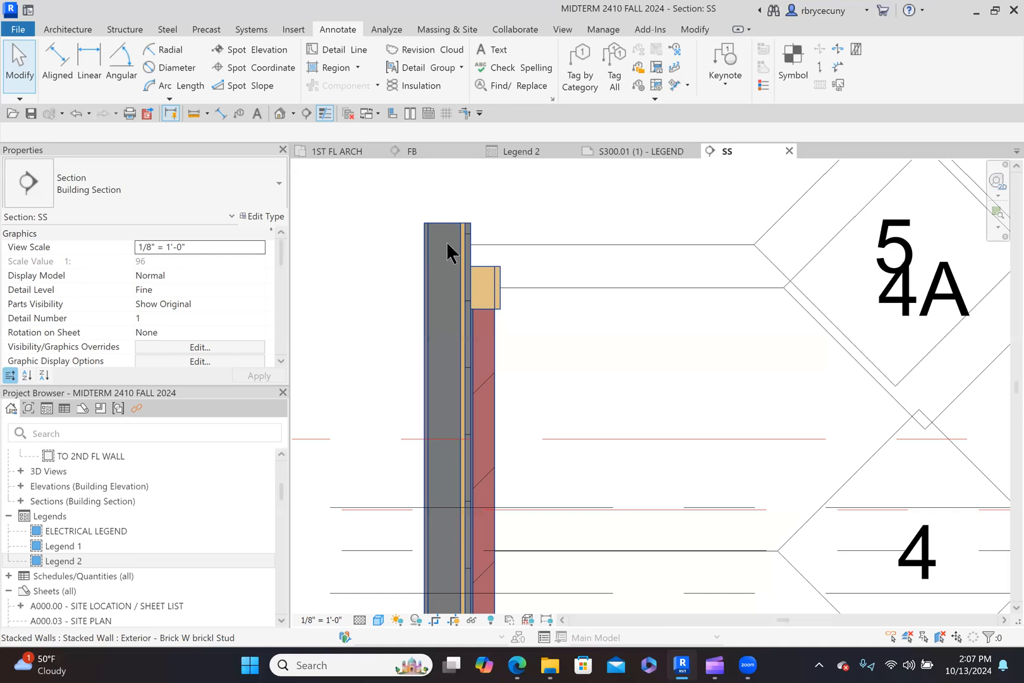
scroll(465, 238, down, 4)
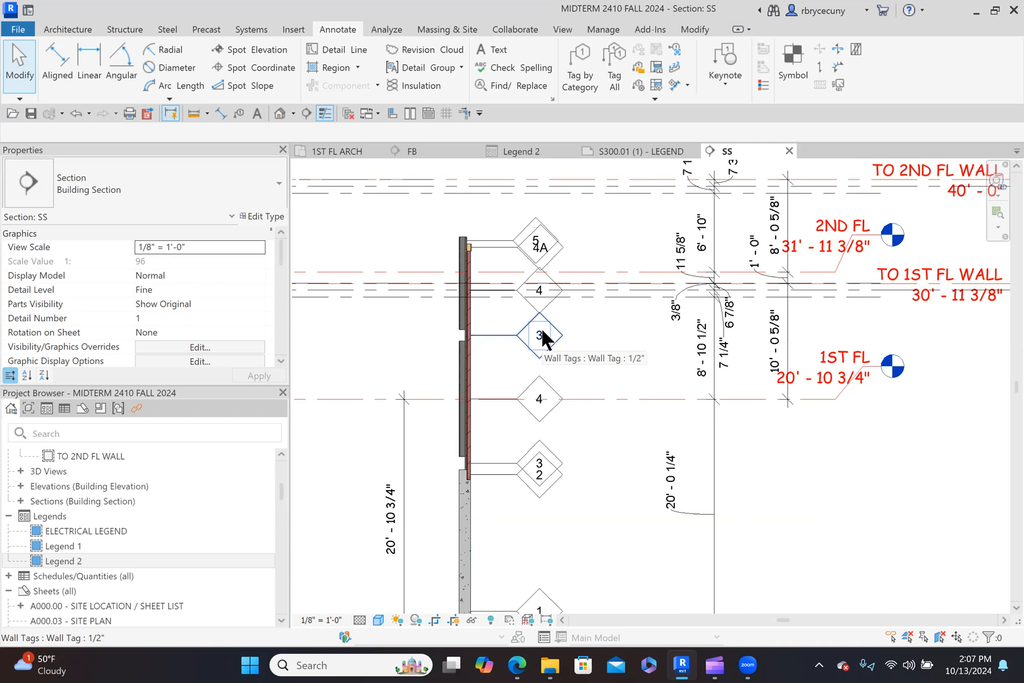
Step: Return to the LEGEND sheet and review the wall rows, the whole grid and the material tags on wall A
click(639, 149)
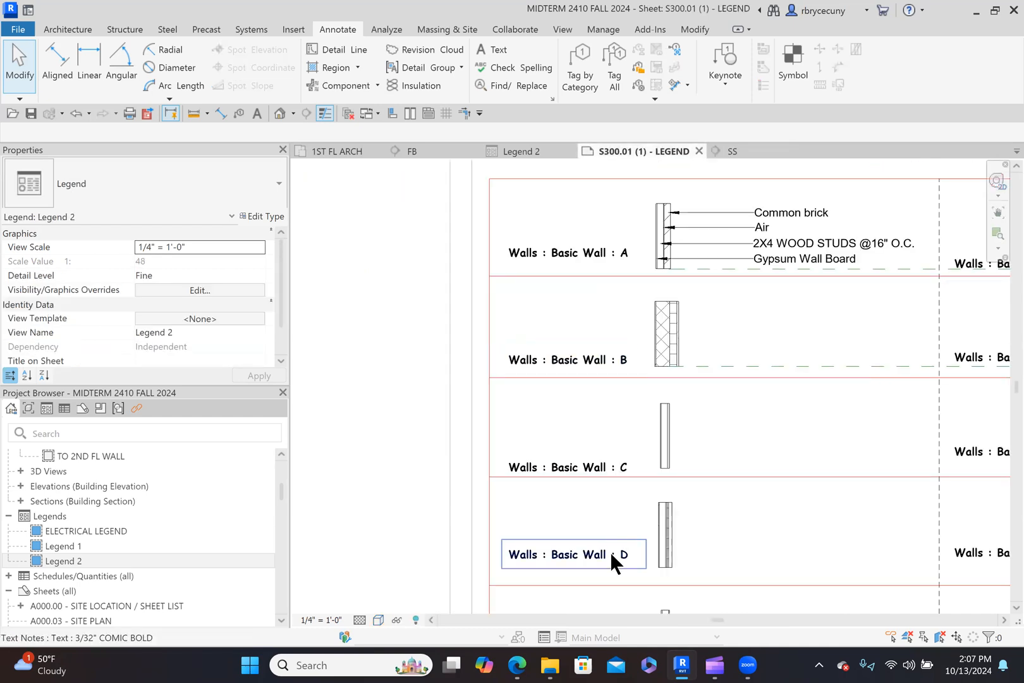
middle_drag(687, 541, 612, 522)
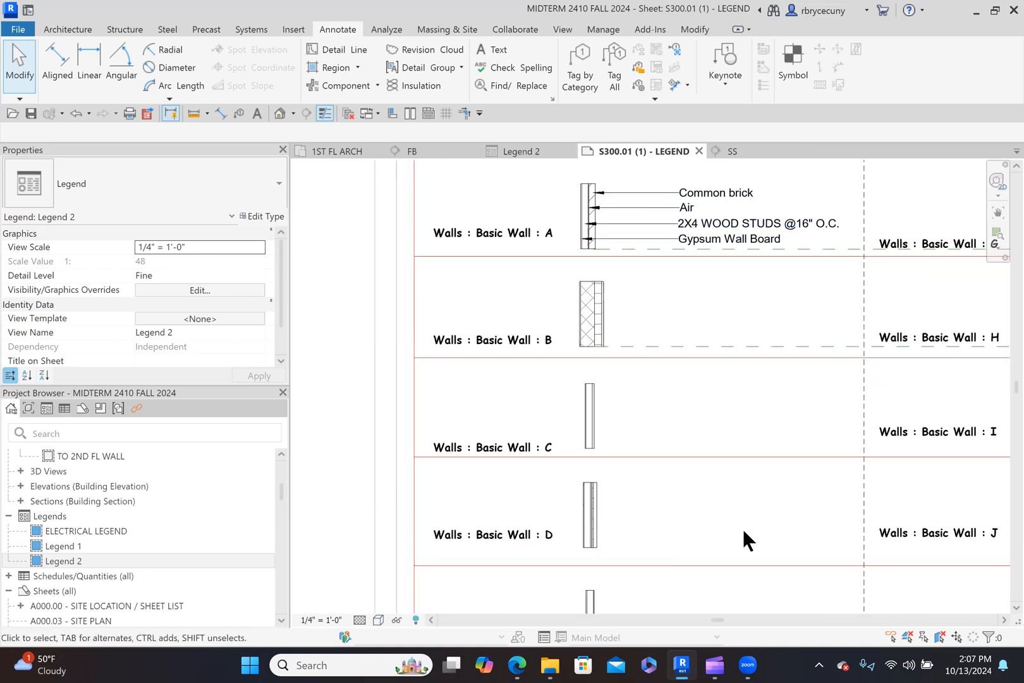
scroll(729, 483, down, 3)
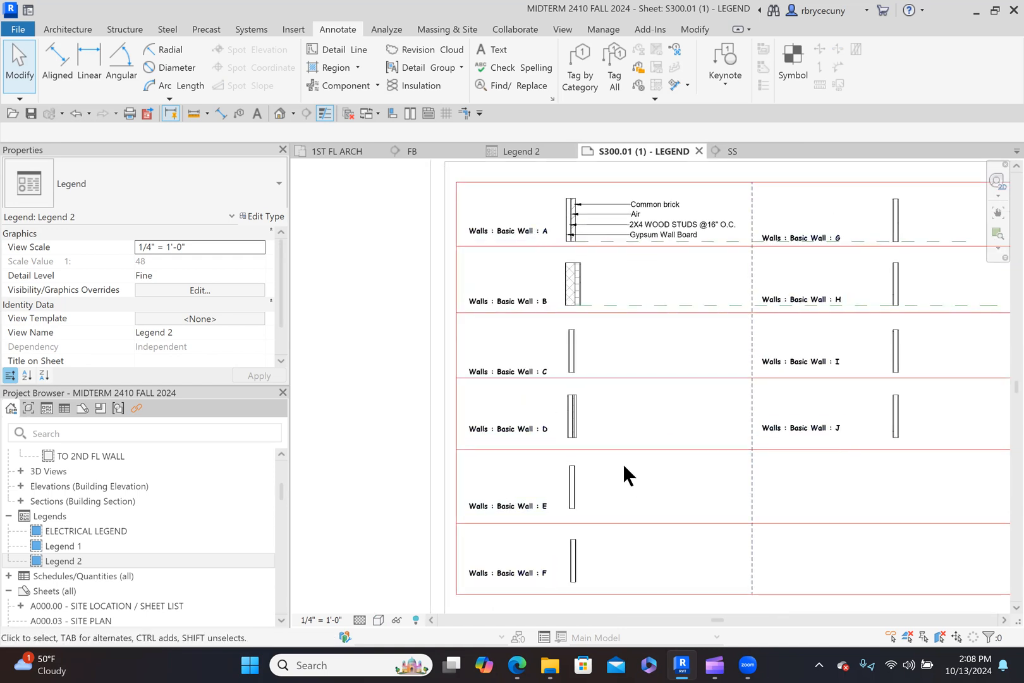
scroll(624, 466, down, 2)
scroll(634, 471, up, 2)
middle_drag(634, 472, 619, 411)
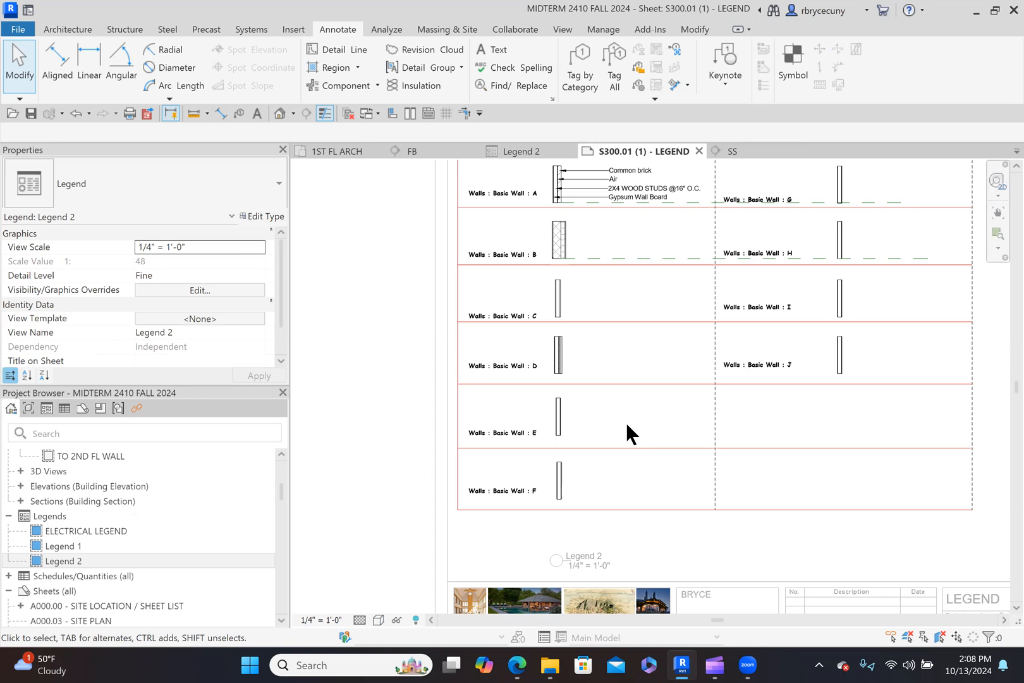
scroll(460, 333, down, 3)
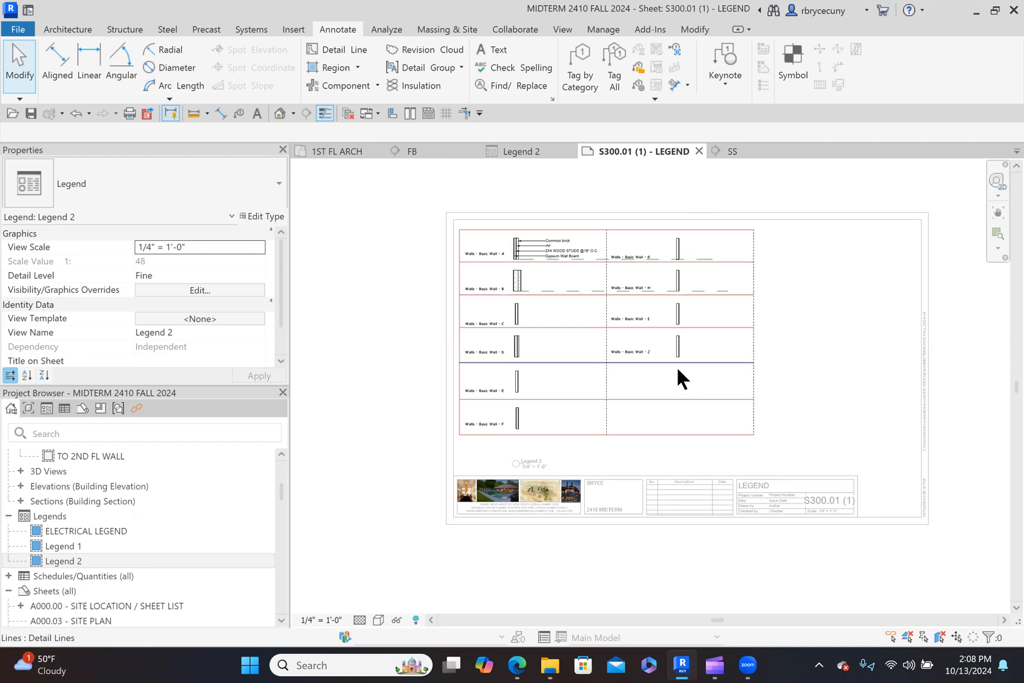
scroll(547, 245, up, 3)
scroll(548, 247, up, 3)
middle_drag(508, 299, 621, 313)
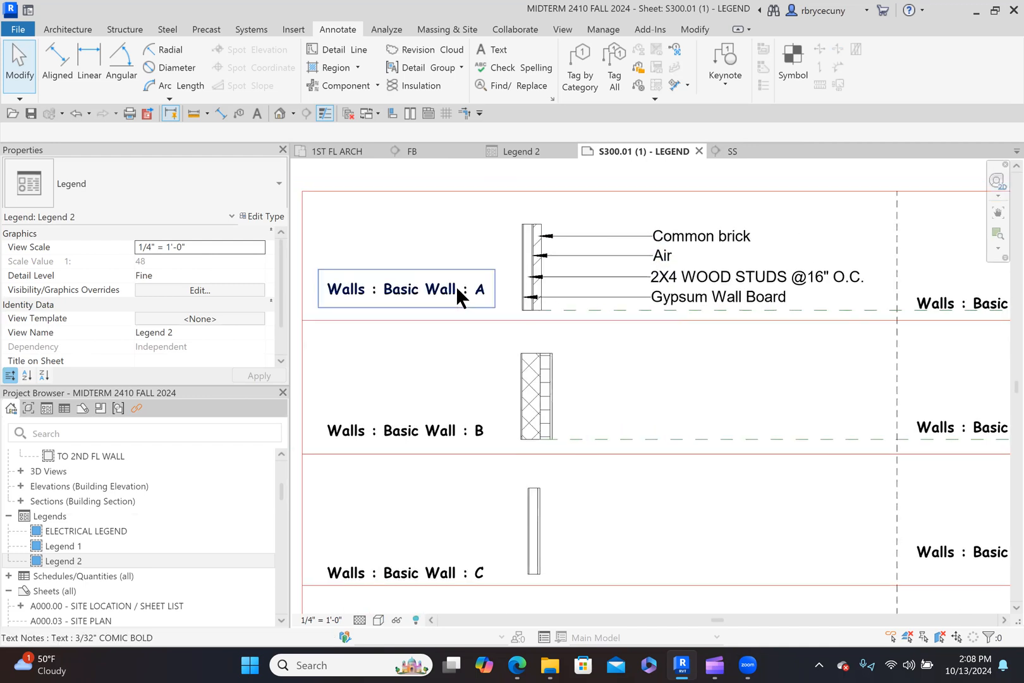
Step: Inspect wall A's legend component and its material tags, then clear the selection and look at wall B
click(525, 249)
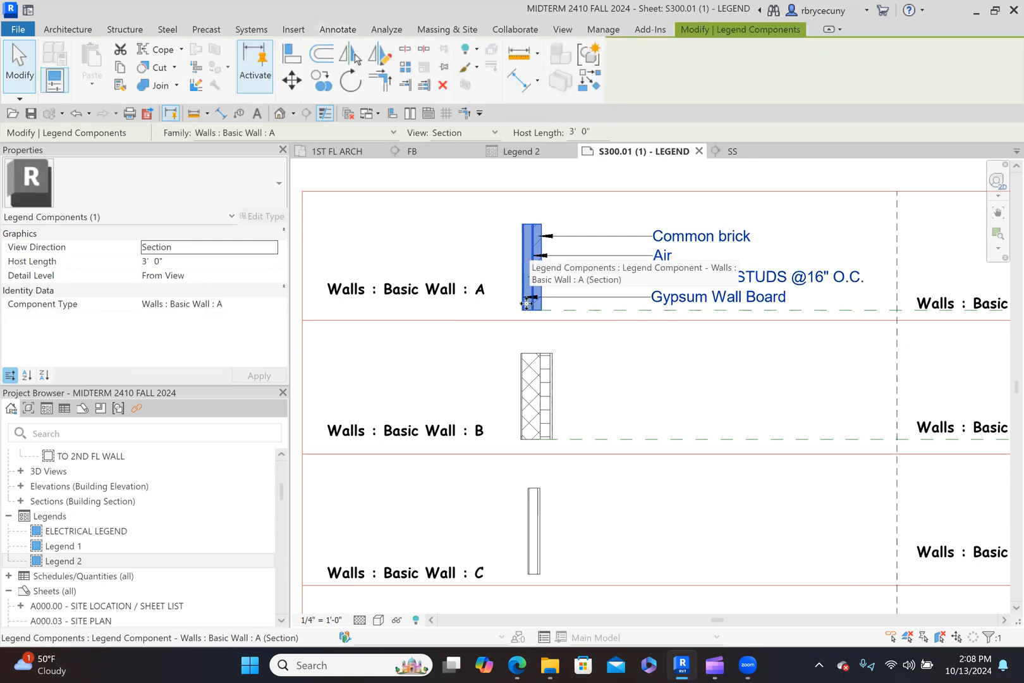
scroll(514, 266, down, 2)
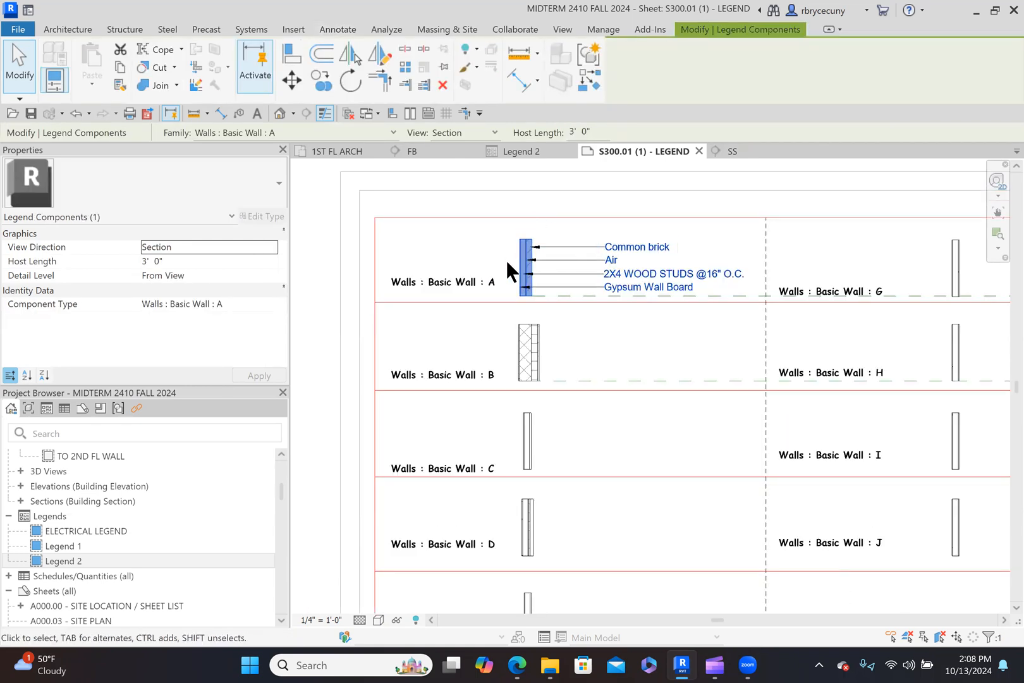
scroll(511, 270, down, 2)
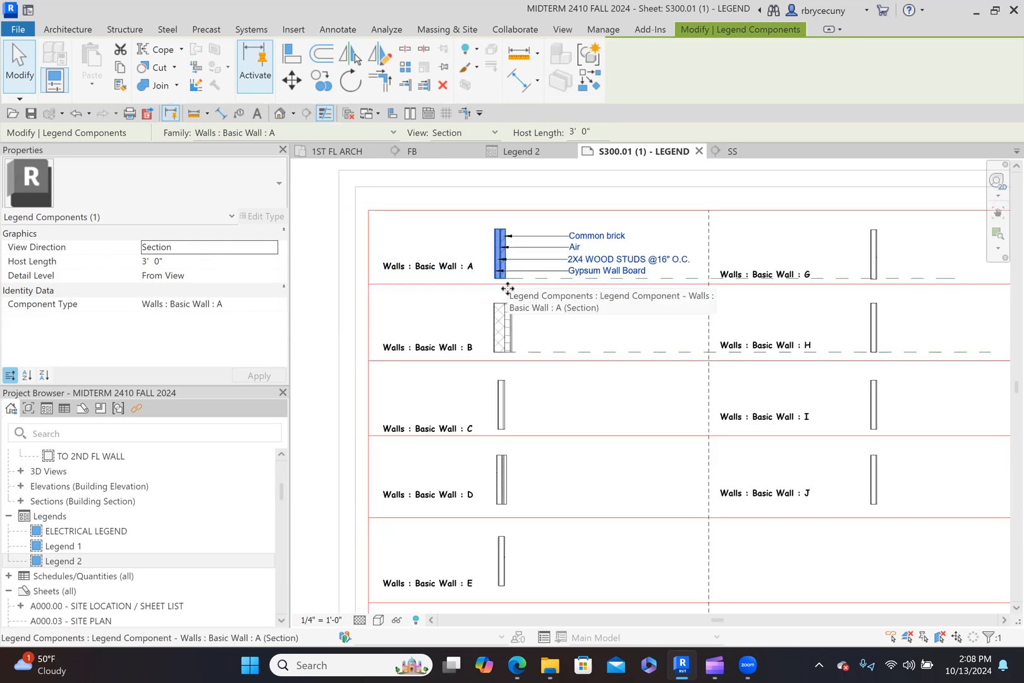
scroll(506, 277, up, 4)
click(555, 323)
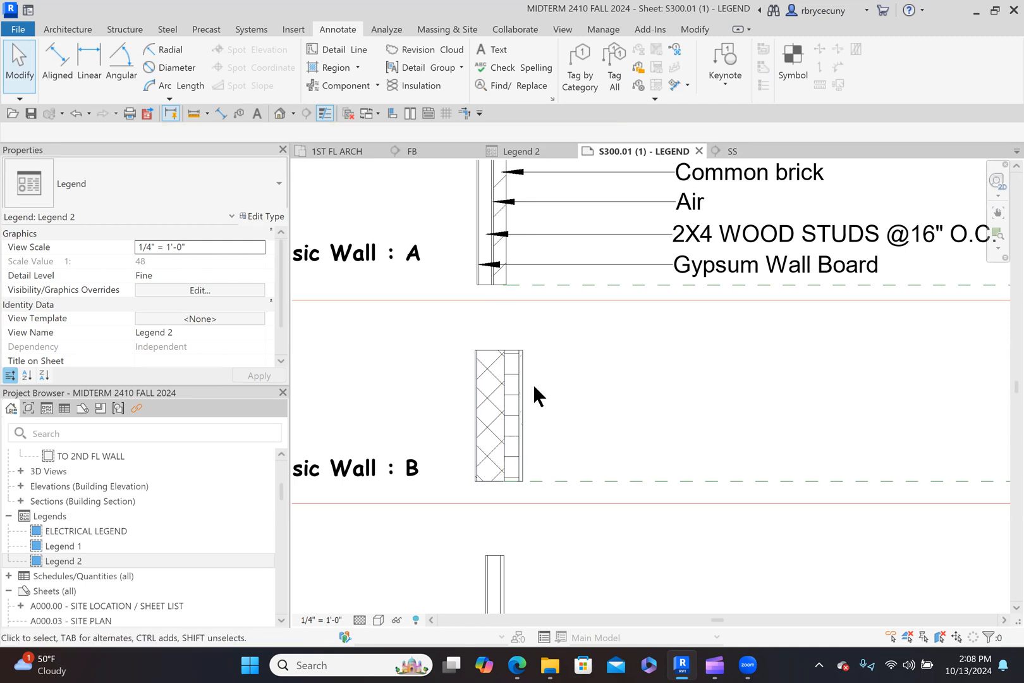
Step: Check walls A and B once more within the full legend layout and save the project
scroll(533, 389, down, 5)
middle_drag(576, 396, 571, 352)
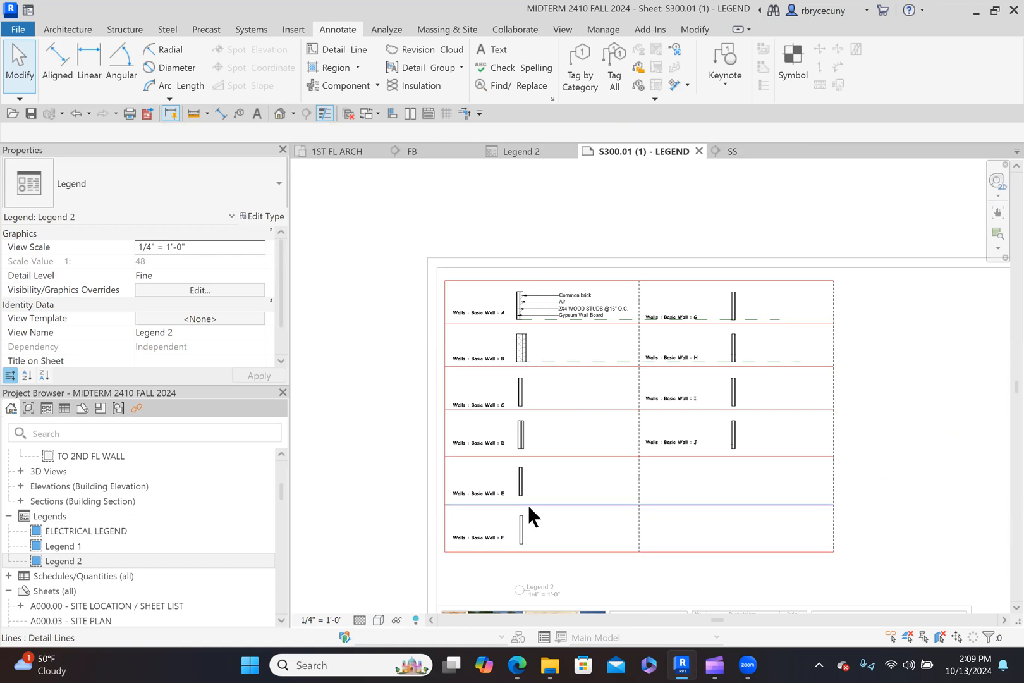
scroll(528, 506, up, 2)
scroll(494, 236, up, 4)
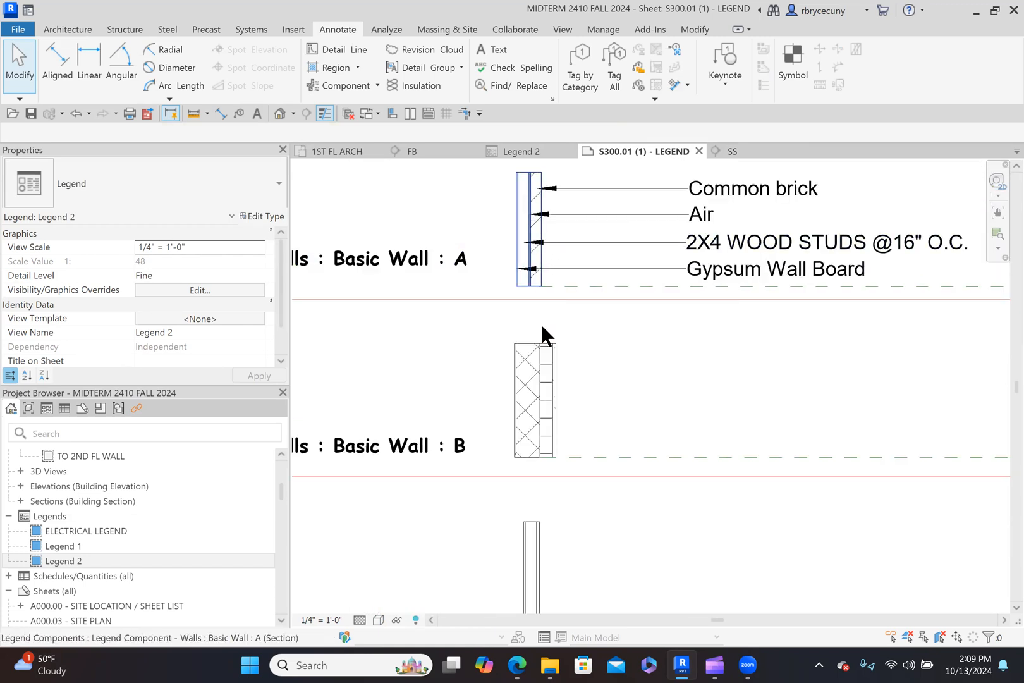
scroll(550, 463, down, 3)
middle_drag(552, 377, 537, 350)
scroll(557, 376, down, 2)
click(30, 110)
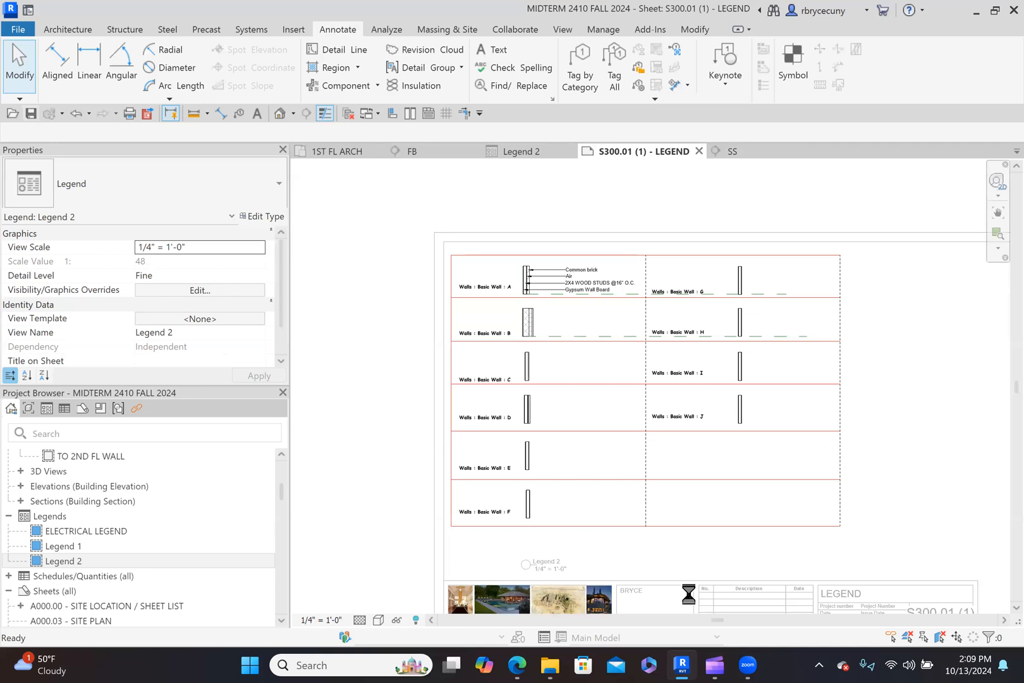